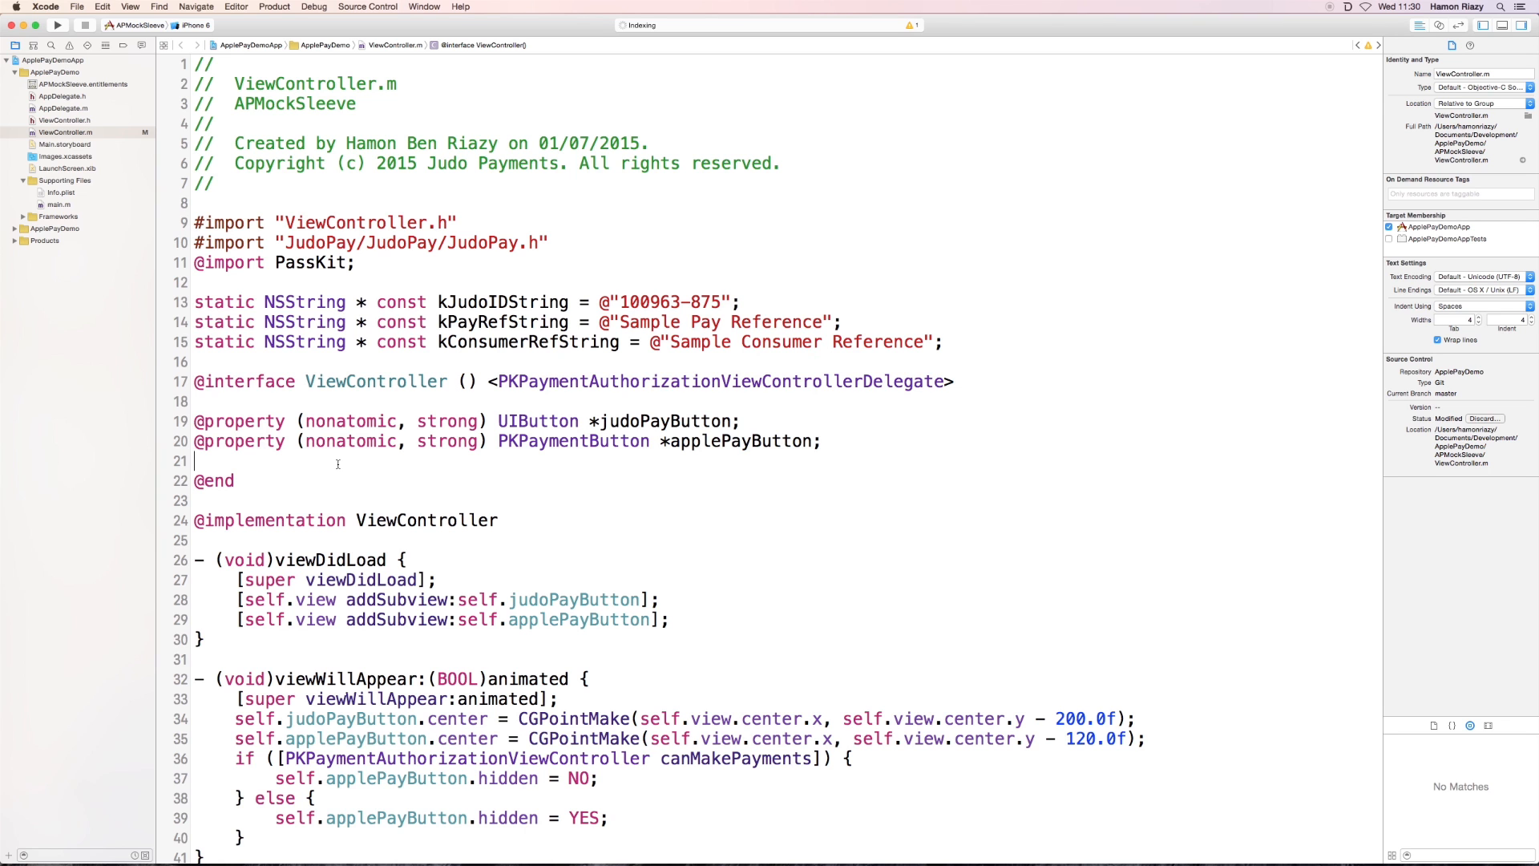
{"action": "scroll", "coordinate": [457, 527], "scroll_direction": "down", "scroll_amount": 4}
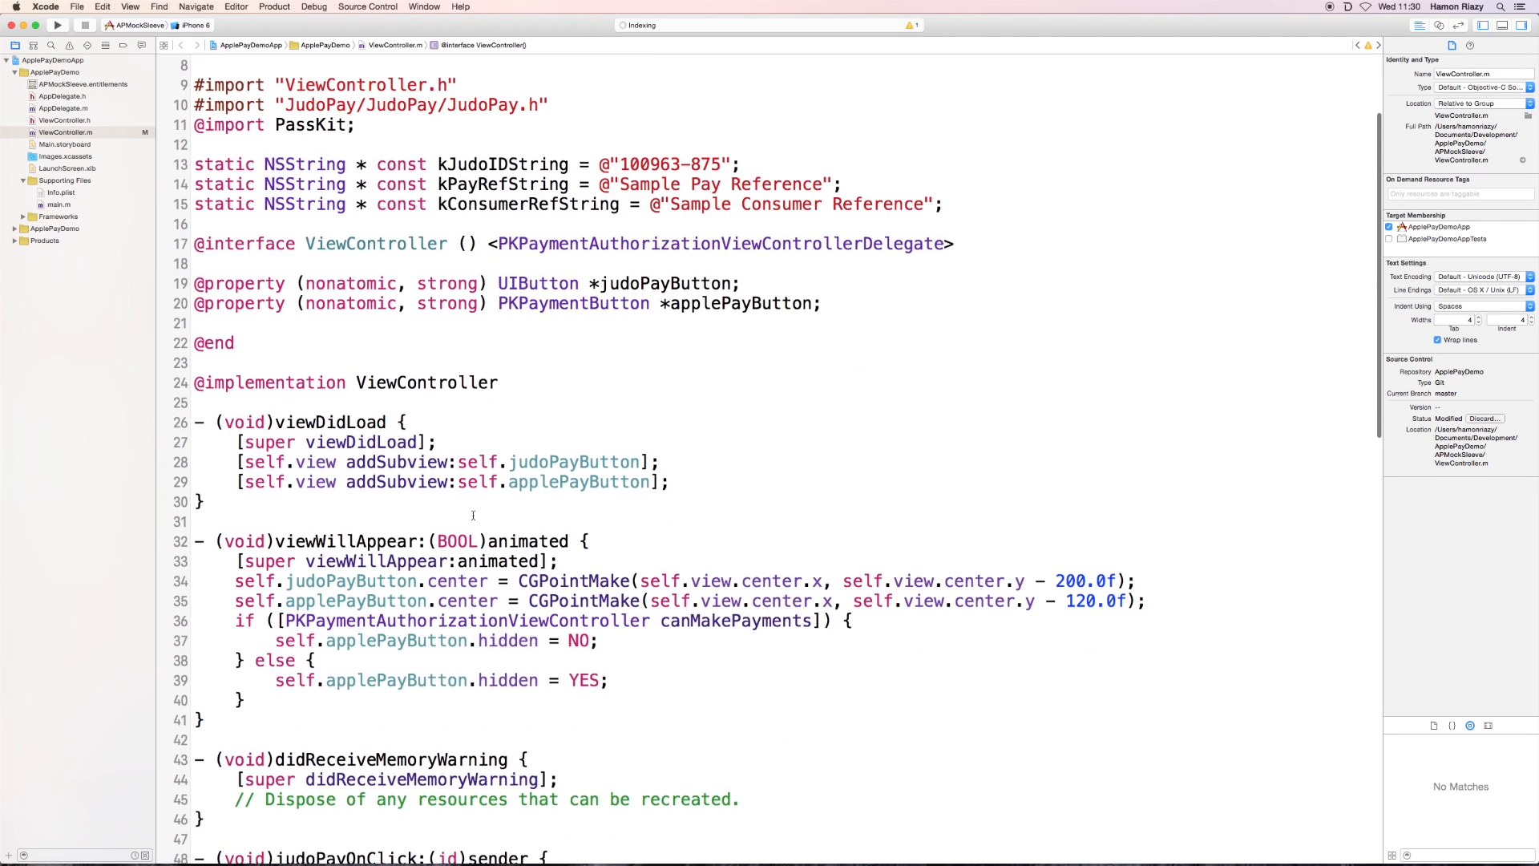
{"action": "scroll", "coordinate": [457, 527], "scroll_direction": "down", "scroll_amount": 3}
{"action": "scroll", "coordinate": [458, 527], "scroll_direction": "down", "scroll_amount": 3}
{"action": "scroll", "coordinate": [457, 527], "scroll_direction": "down", "scroll_amount": 3}
{"action": "scroll", "coordinate": [470, 517], "scroll_direction": "down", "scroll_amount": 2}
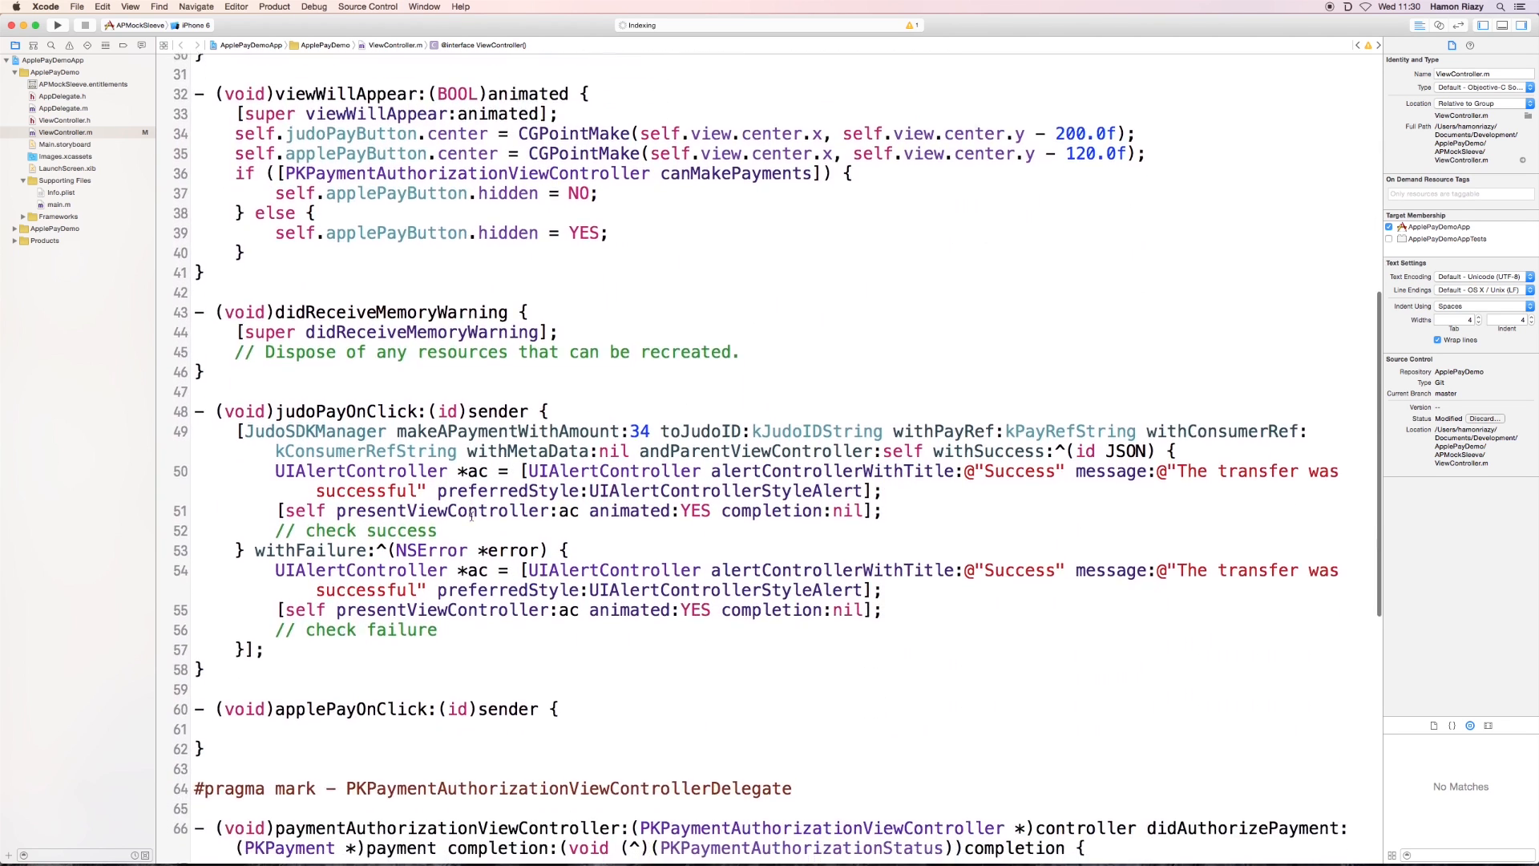
{"action": "scroll", "coordinate": [469, 517], "scroll_direction": "down", "scroll_amount": 2}
{"action": "scroll", "coordinate": [469, 517], "scroll_direction": "down", "scroll_amount": 1}
{"action": "scroll", "coordinate": [470, 517], "scroll_direction": "down", "scroll_amount": 1}
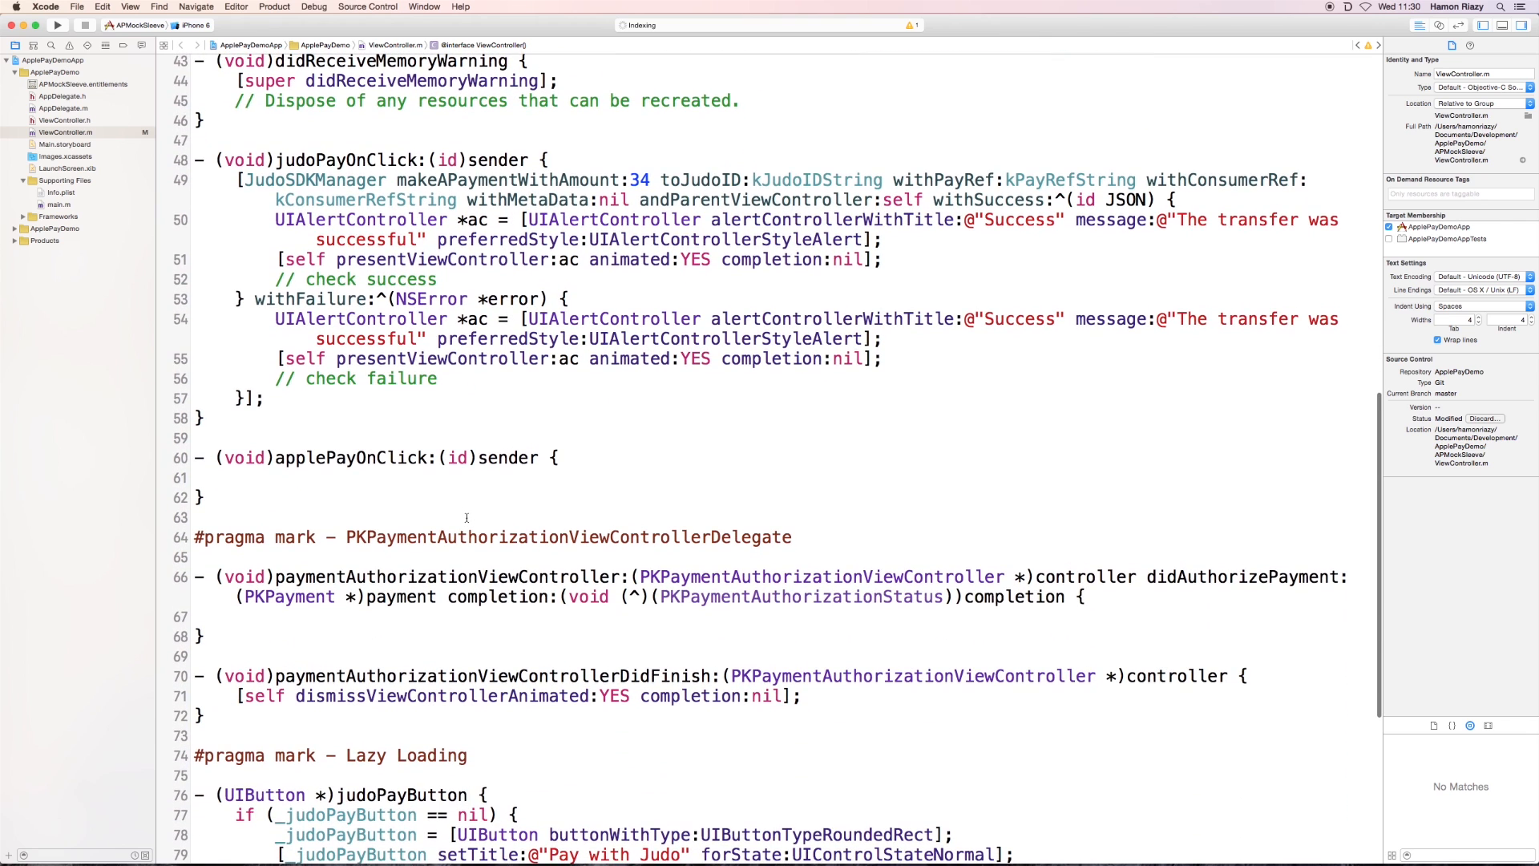
Step: Declare a PKPaymentRequest named request via alloc/init at the top of applePayOnClick
{"action": "left_click", "coordinate": [401, 482]}
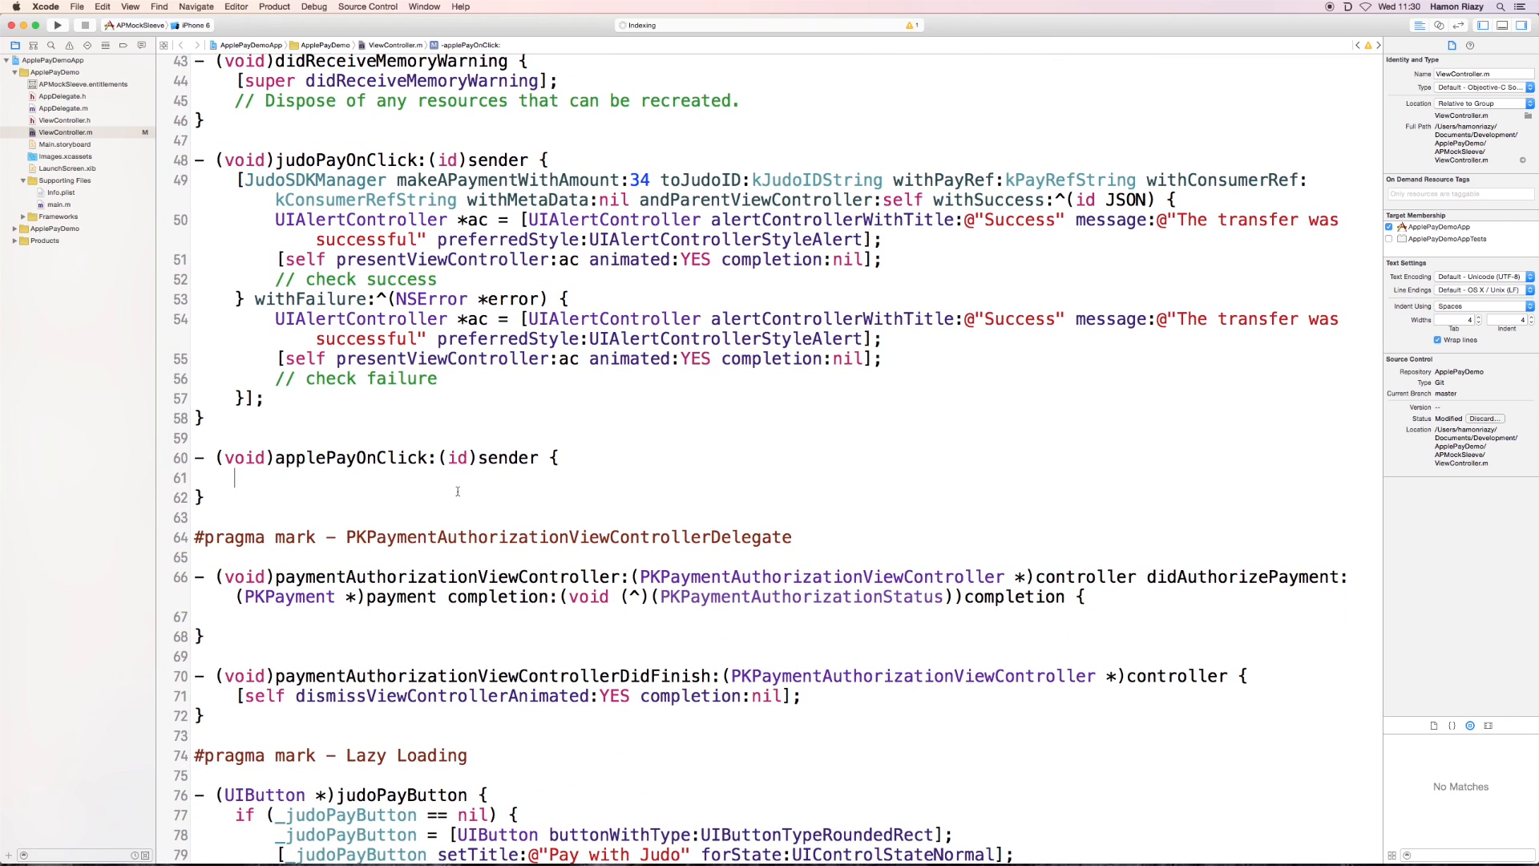
{"action": "type", "text": "PK"}
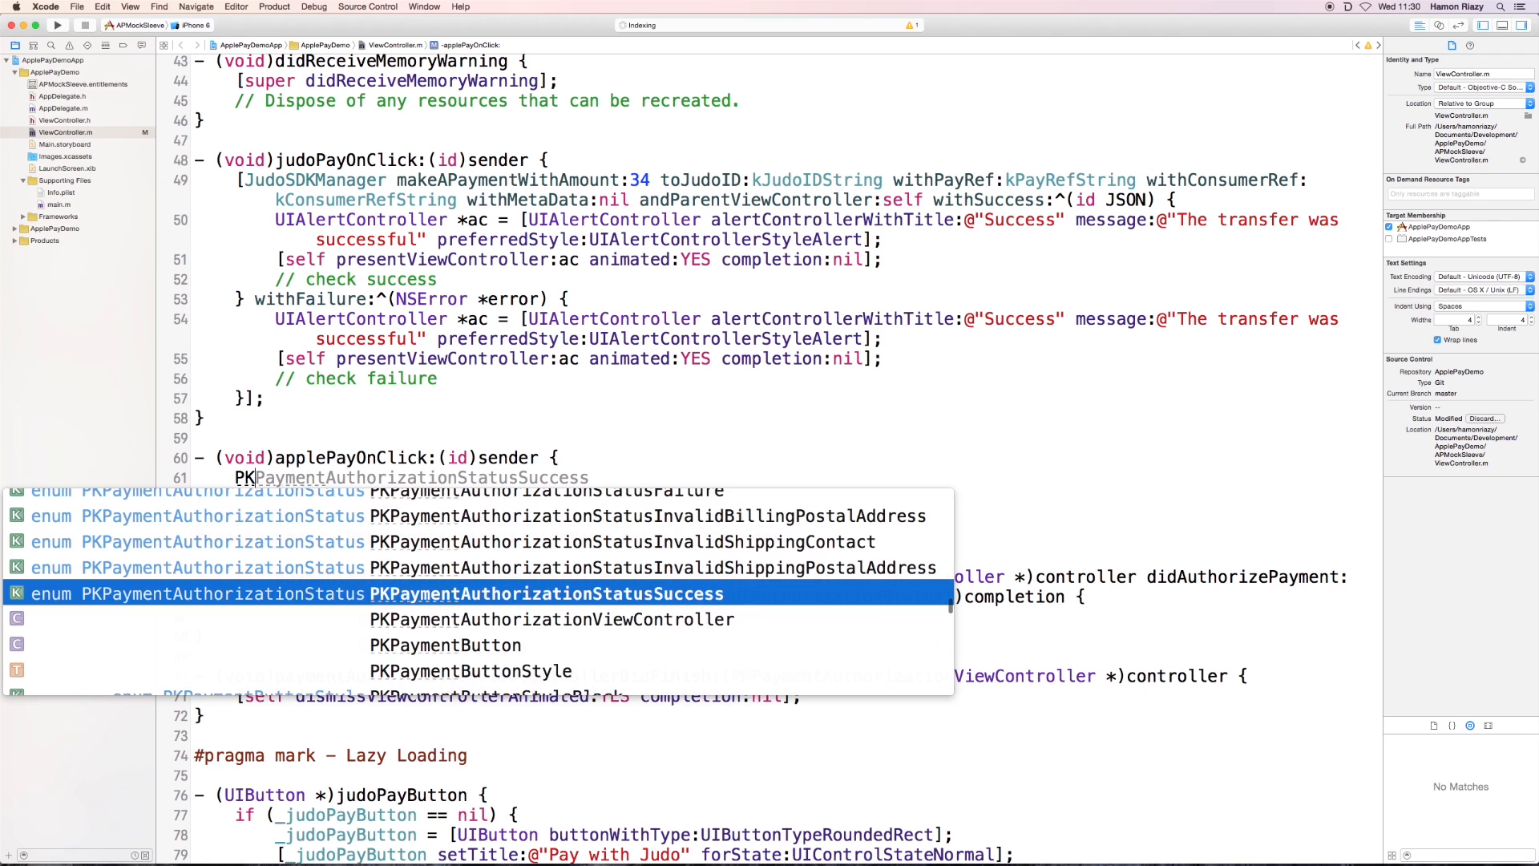
{"action": "type", "text": "PaymentRe"}
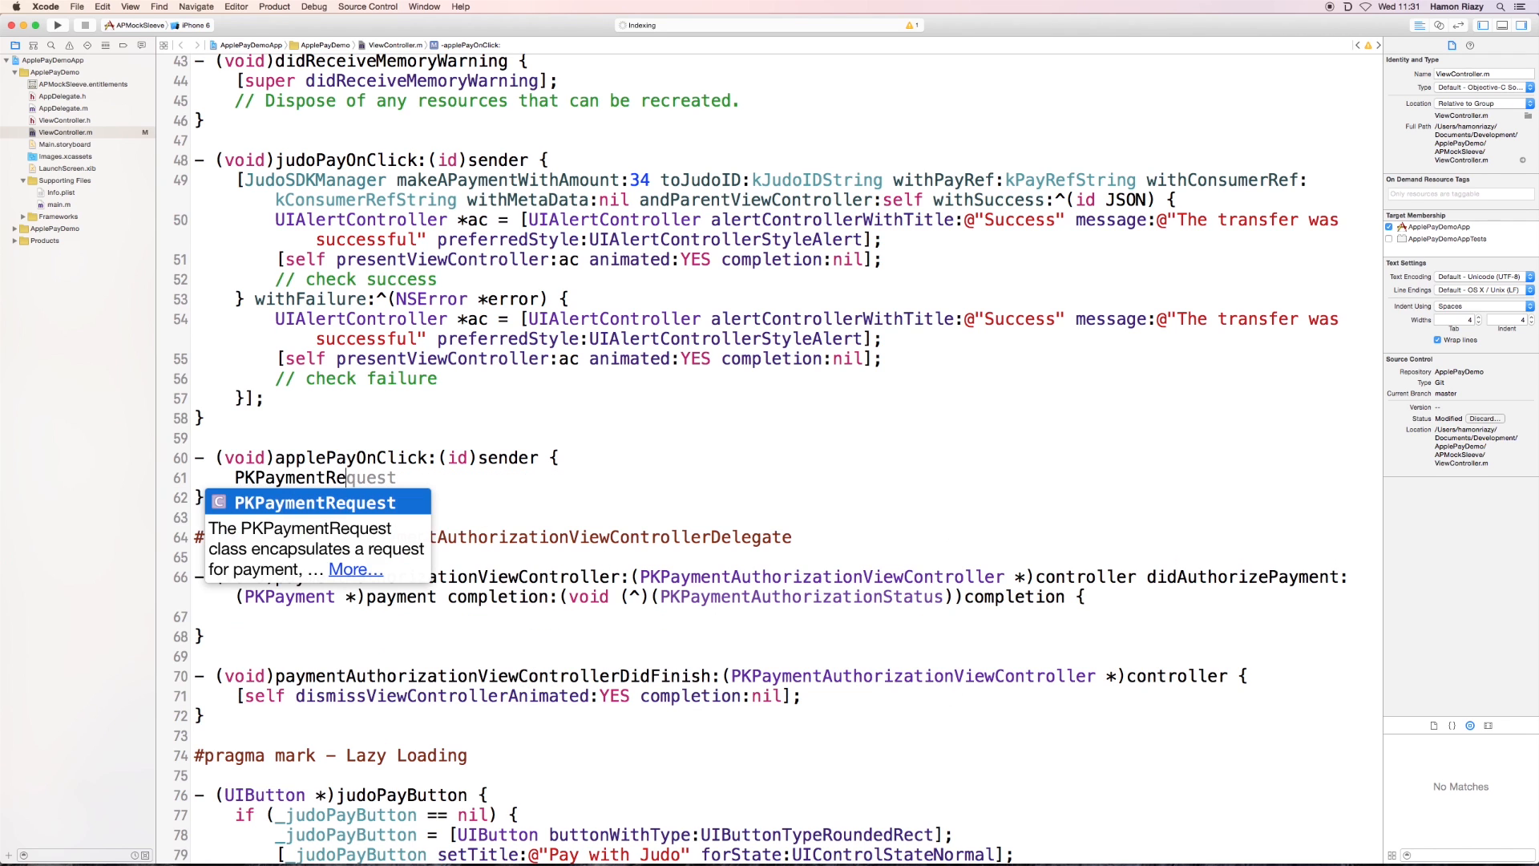
{"action": "key", "text": "Tab"}
{"action": "type", "text": "equest = "}
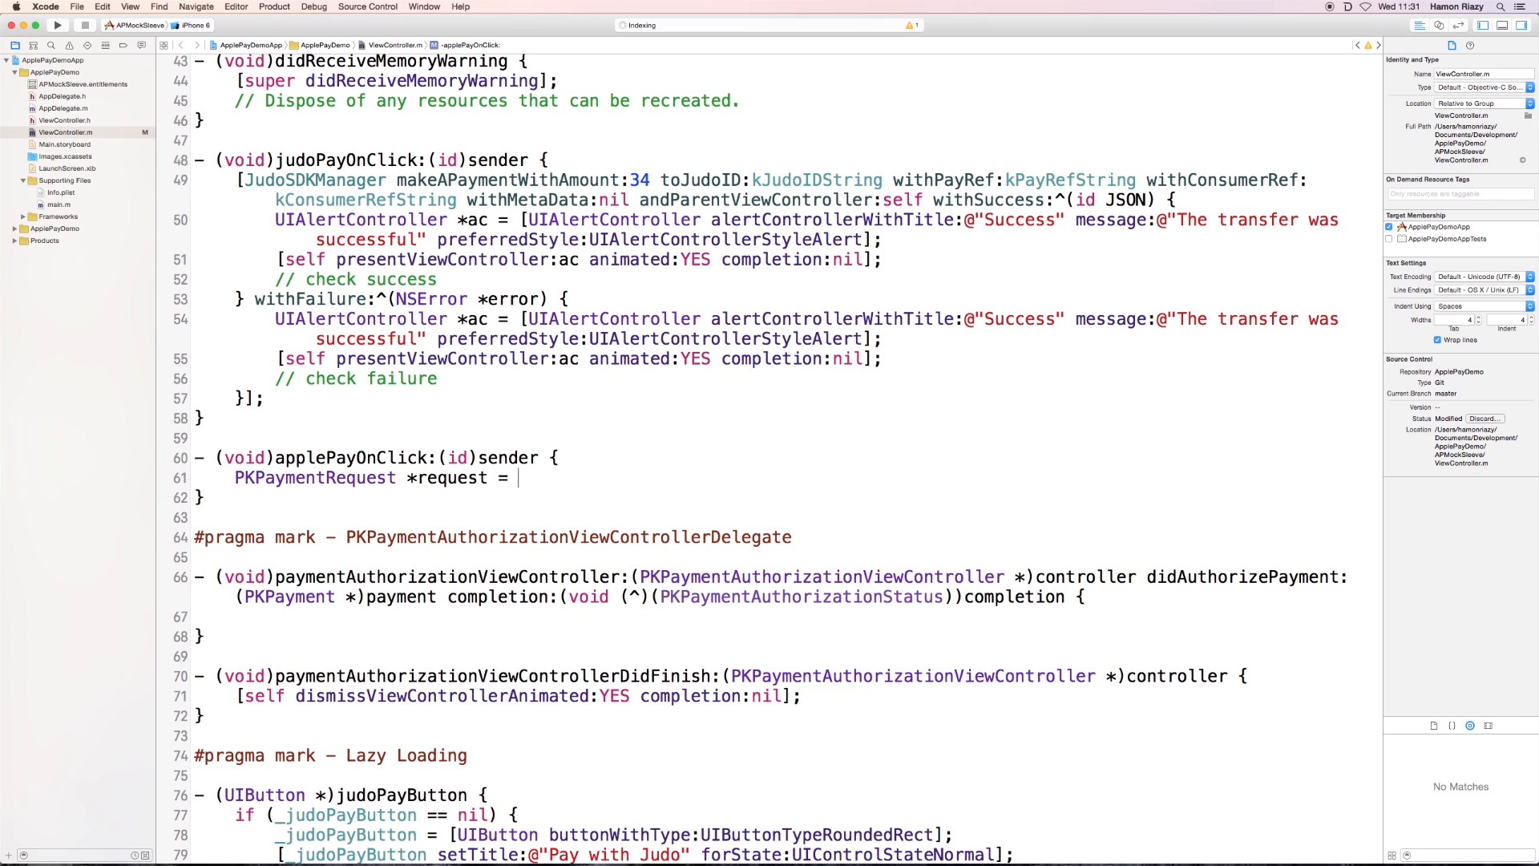
{"action": "type", "text": "[[PKPay"}
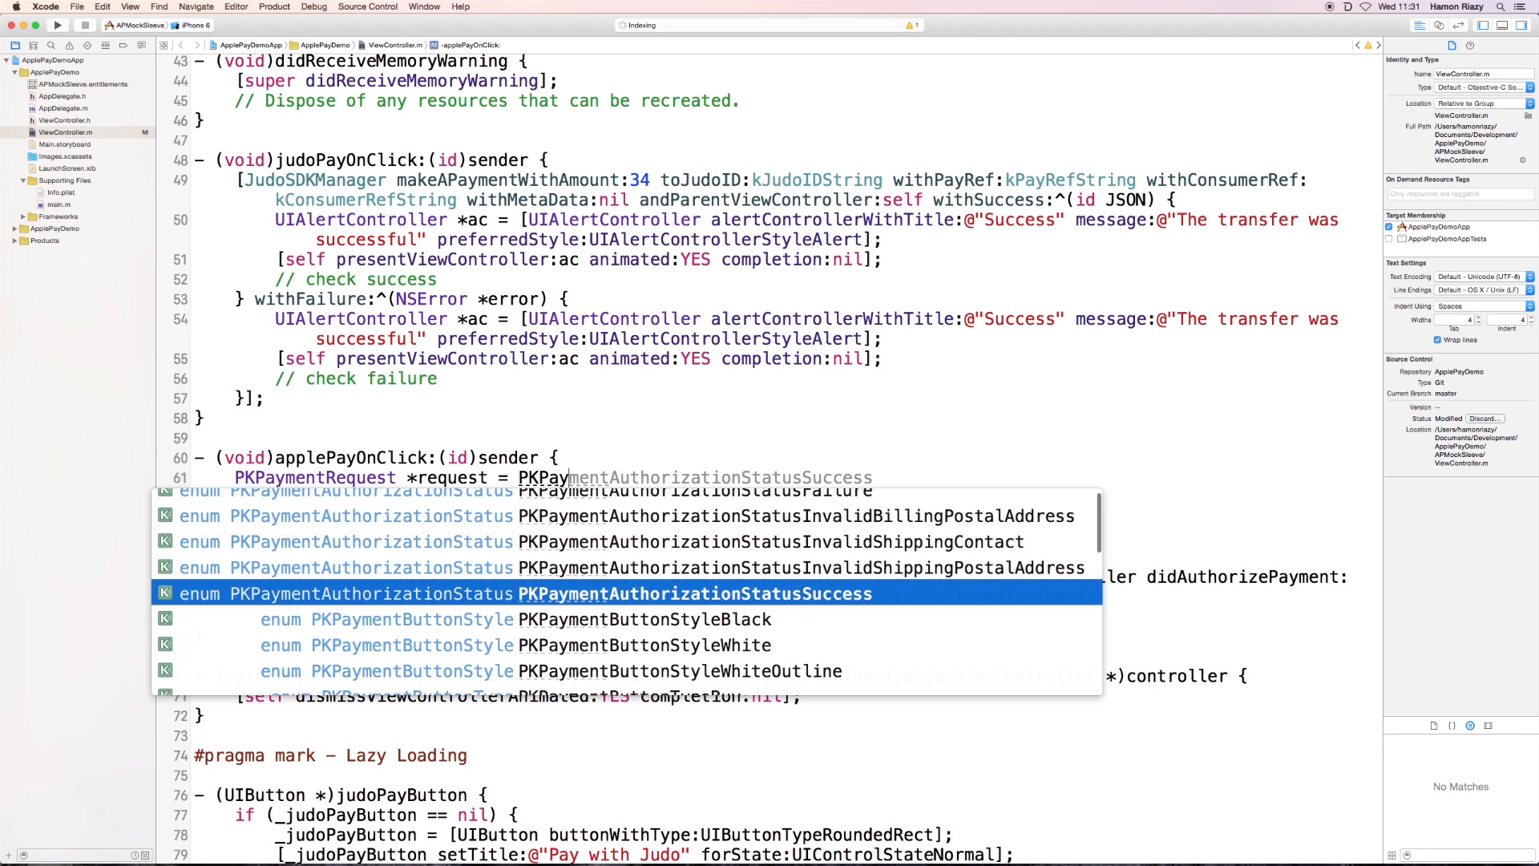
{"action": "type", "text": "mentRequest "}
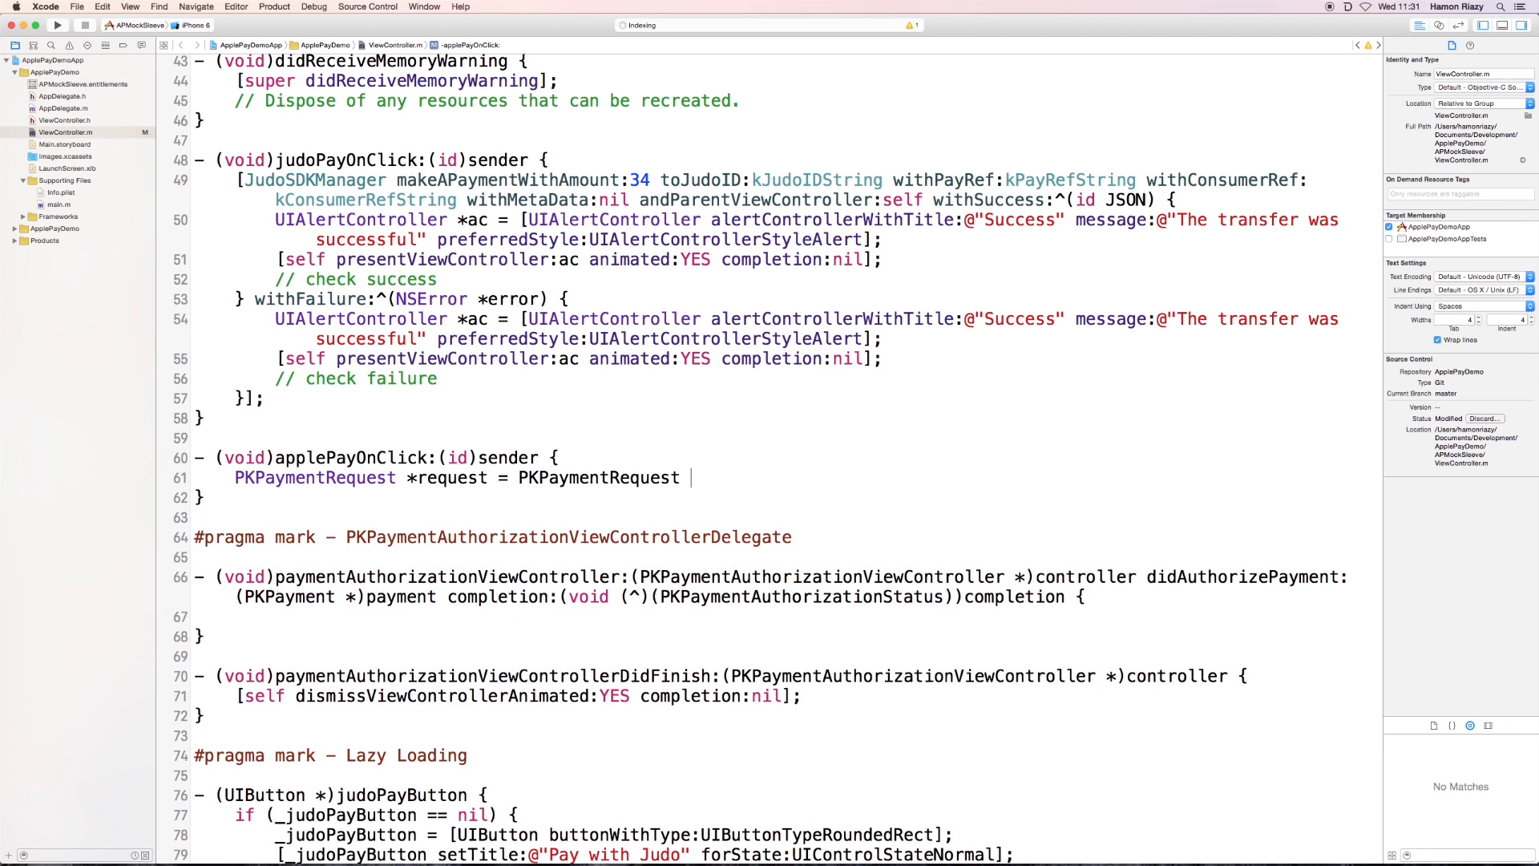
{"action": "type", "text": "alloc"}
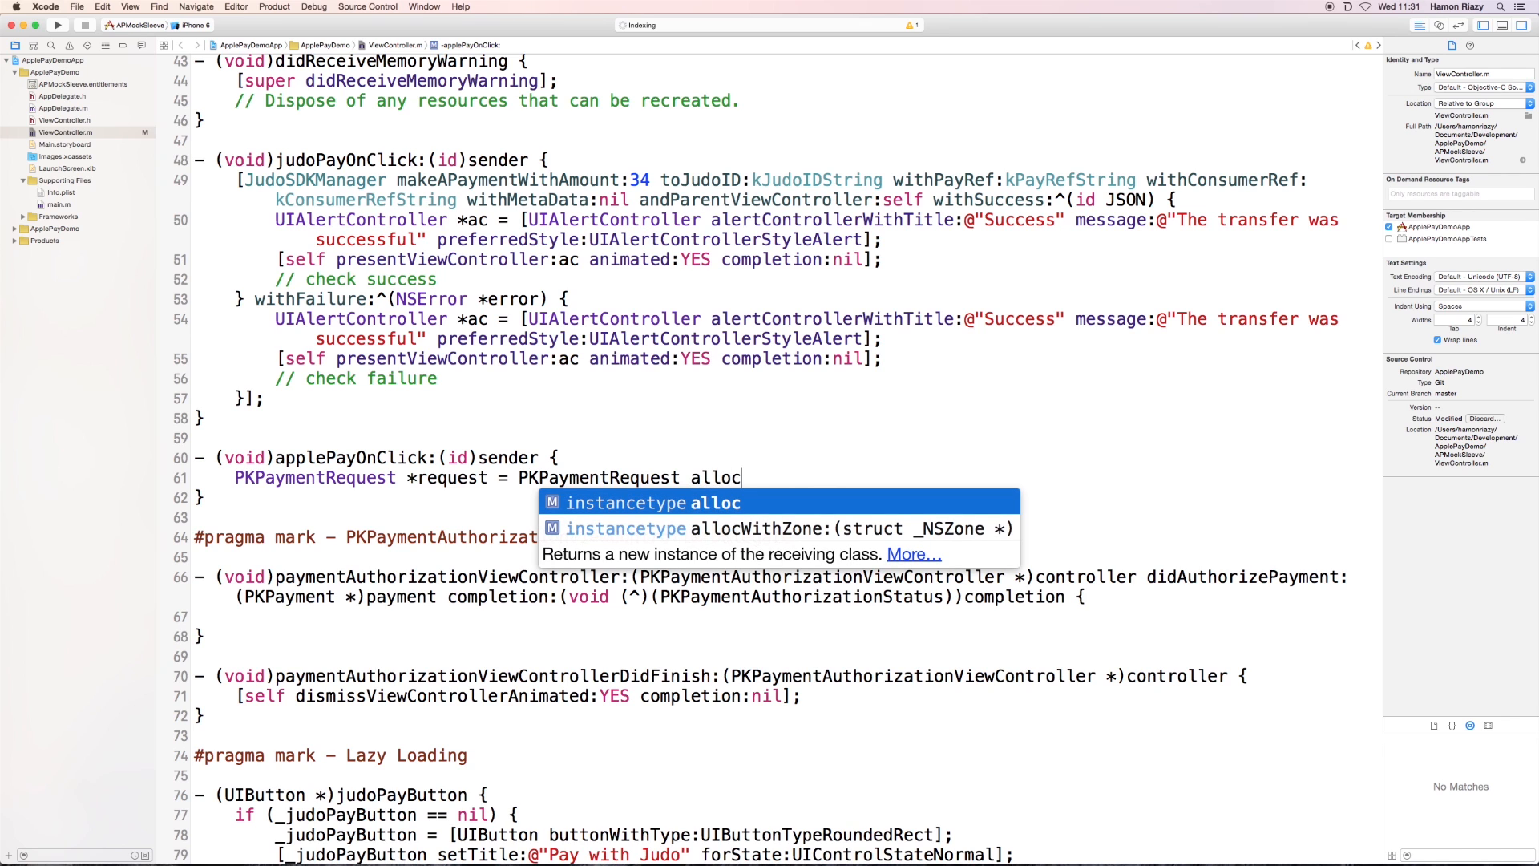
{"action": "type", "text": "] init];"}
{"action": "key", "text": "Return"}
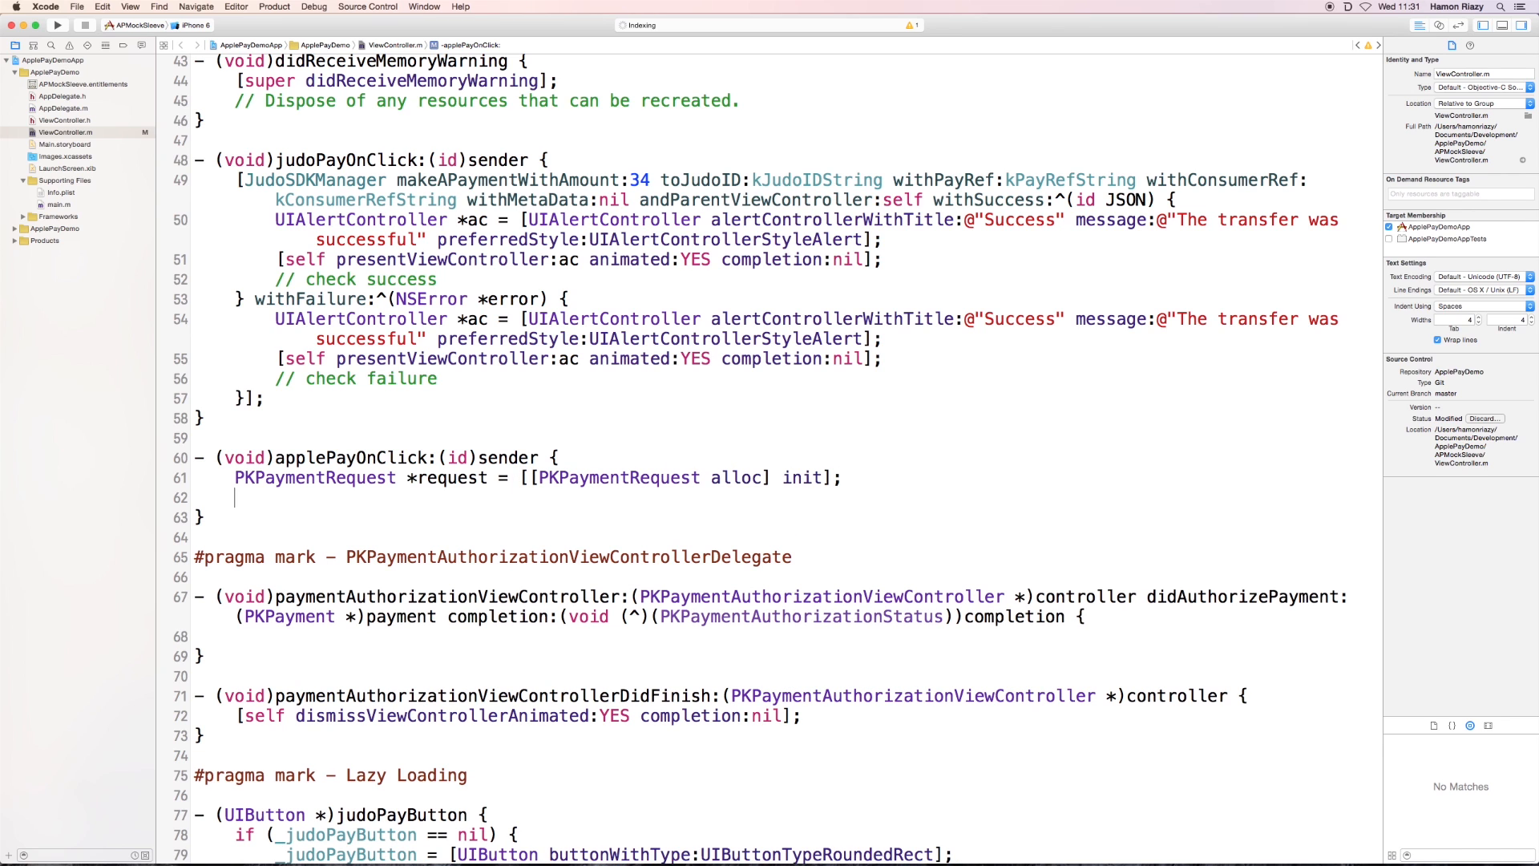
{"action": "key", "text": "Return"}
{"action": "type", "text": "pay"}
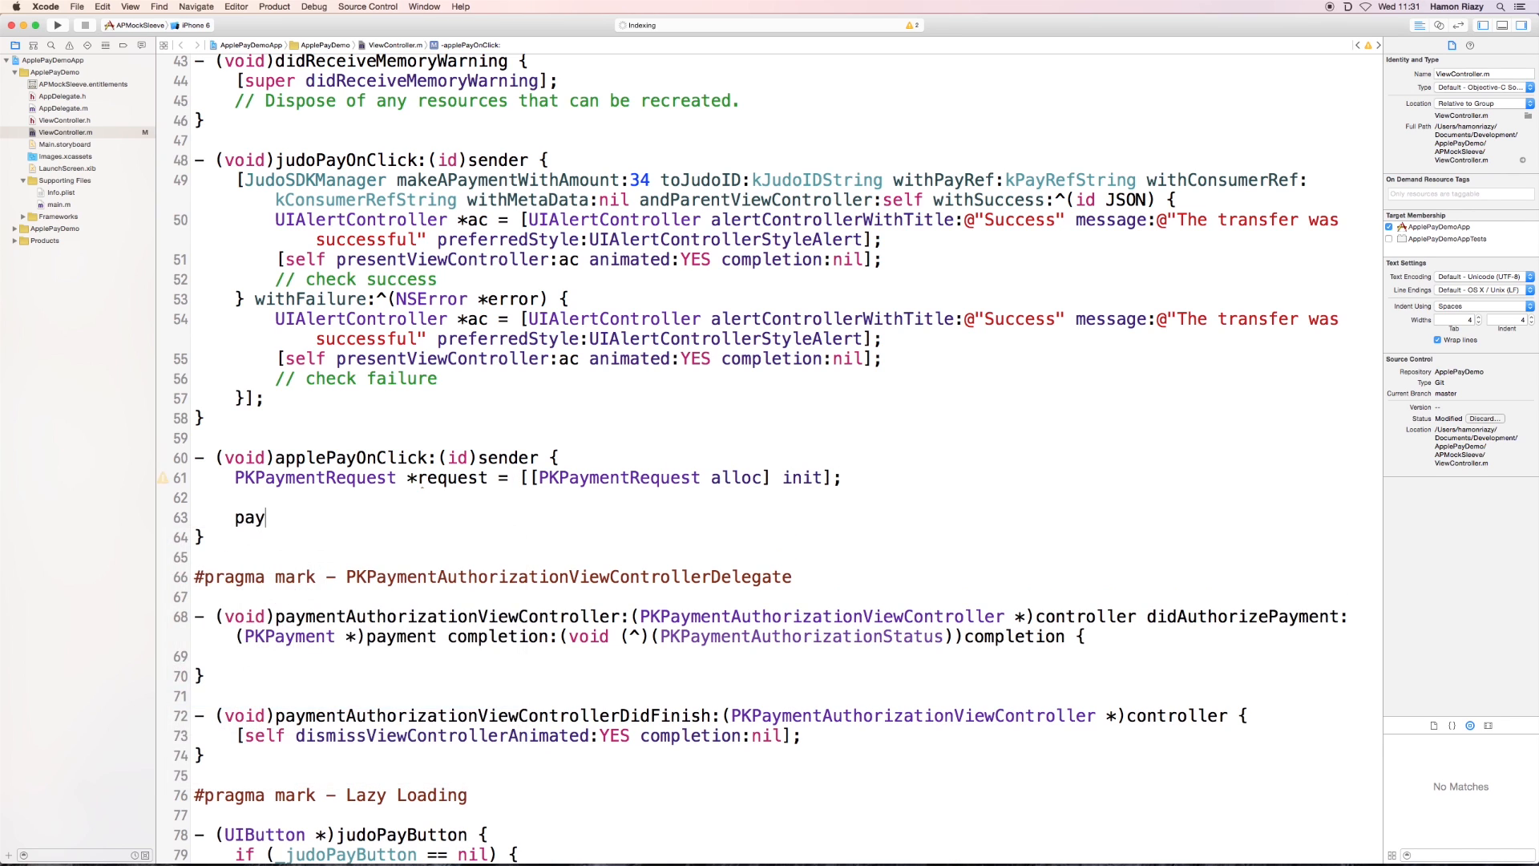
Step: Set request.merchantIdentifier to @"merchant.com.judo.testing"
{"action": "key", "text": "BackSpace"}
{"action": "key", "text": "BackSpace"}
{"action": "key", "text": "BackSpace"}
{"action": "type", "text": "request"}
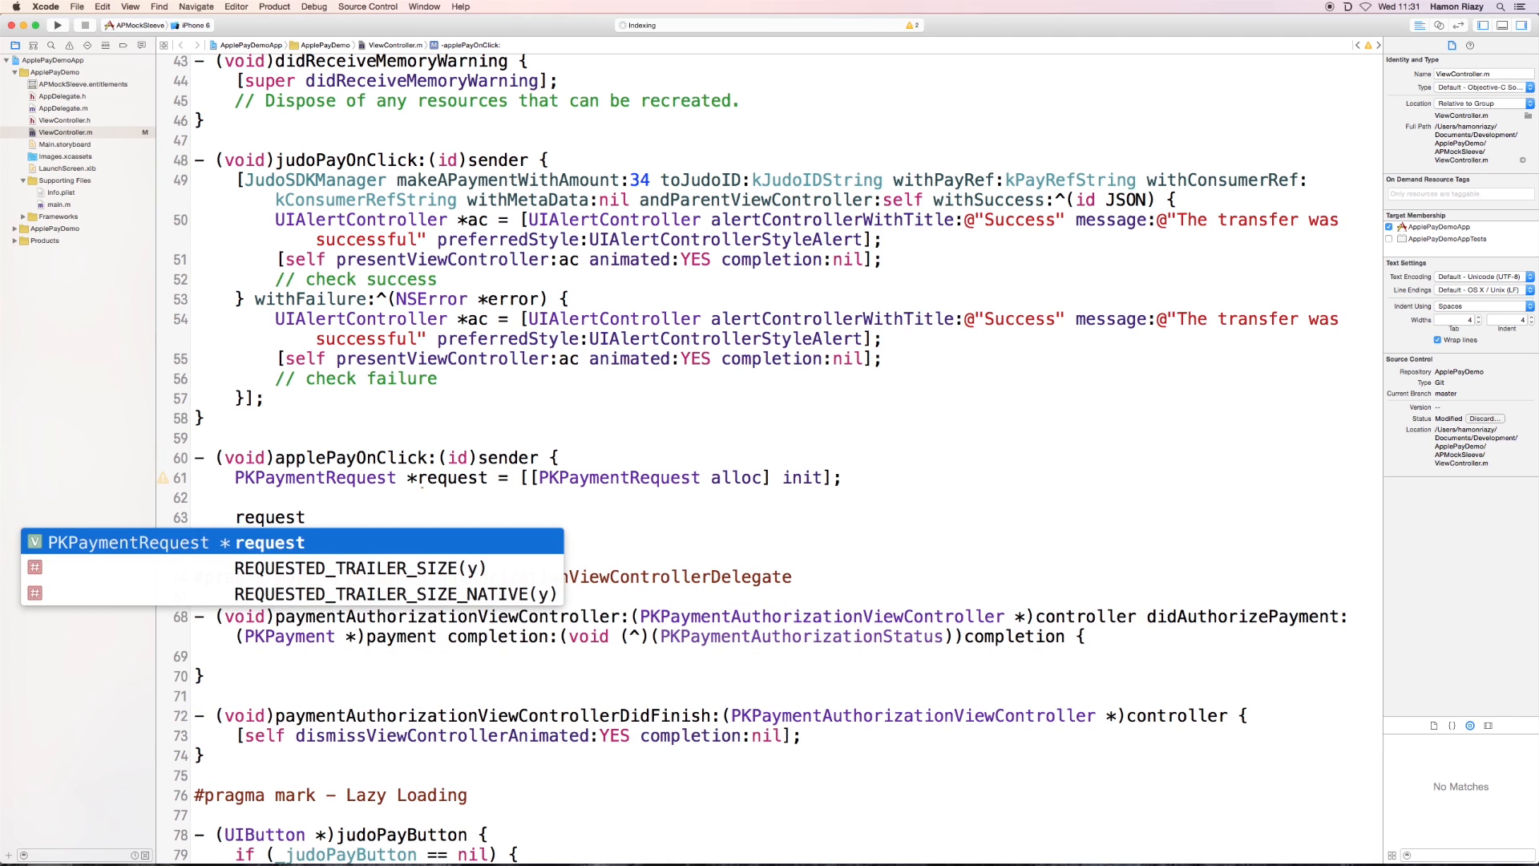
{"action": "type", "text": " .merch"}
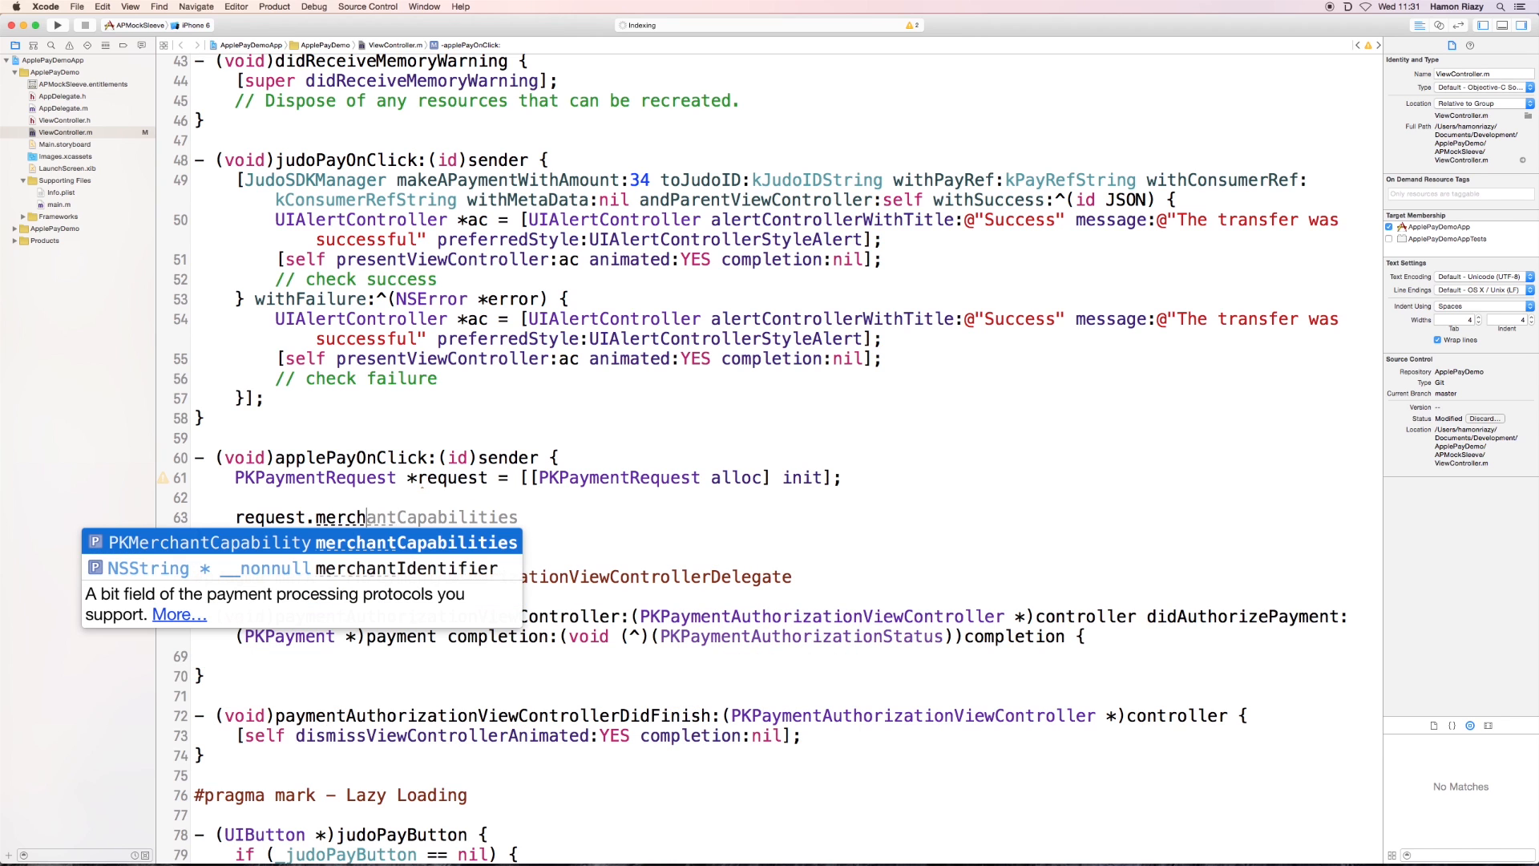
{"action": "type", "text": "ant"}
{"action": "key", "text": "Down"}
{"action": "key", "text": "Return"}
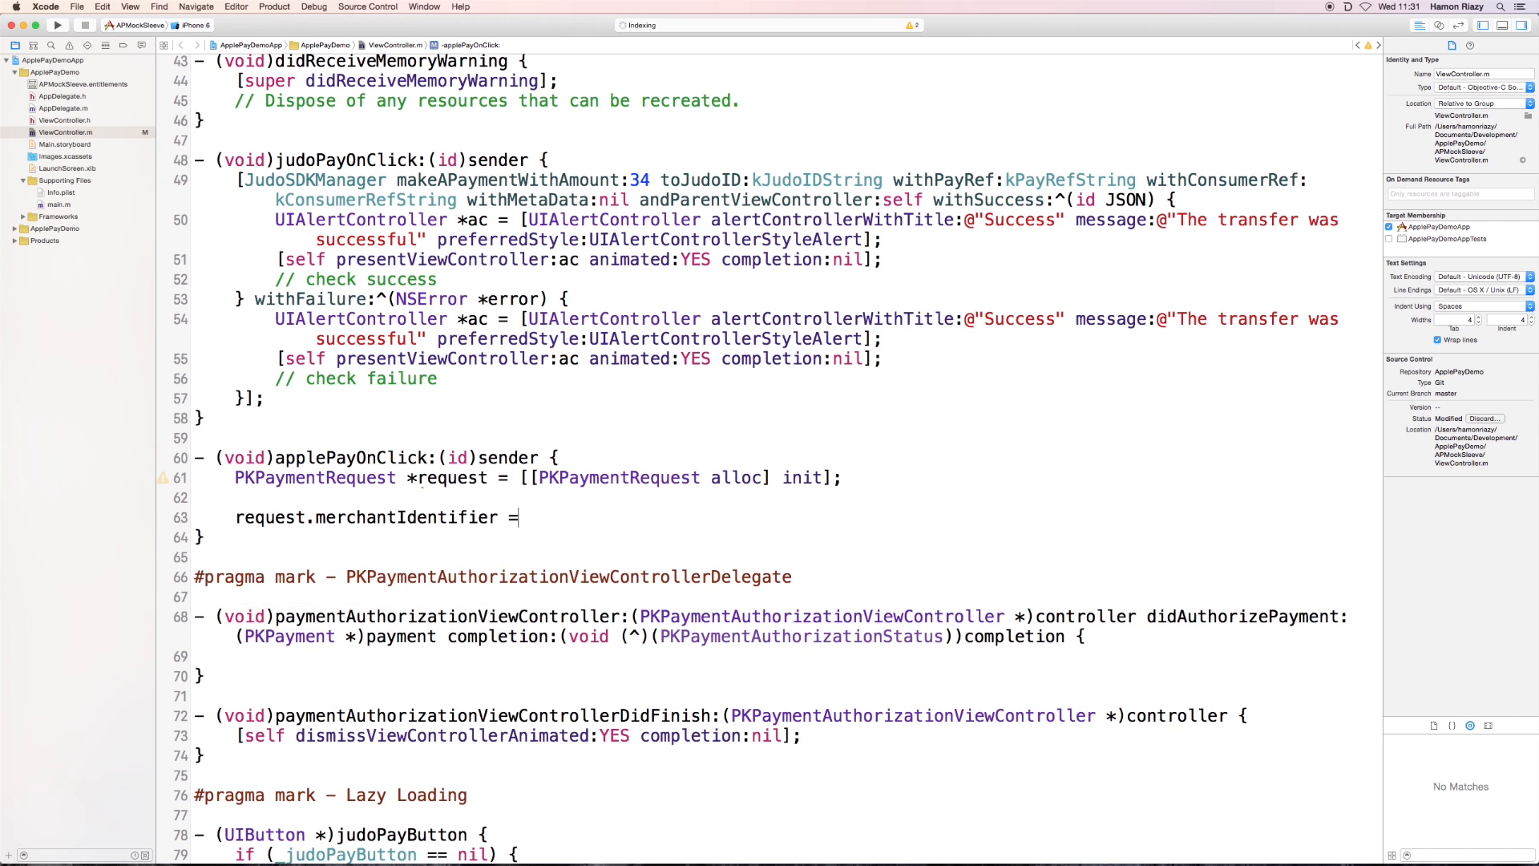
{"action": "type", "text": " @\""}
{"action": "type", "text": "\";"}
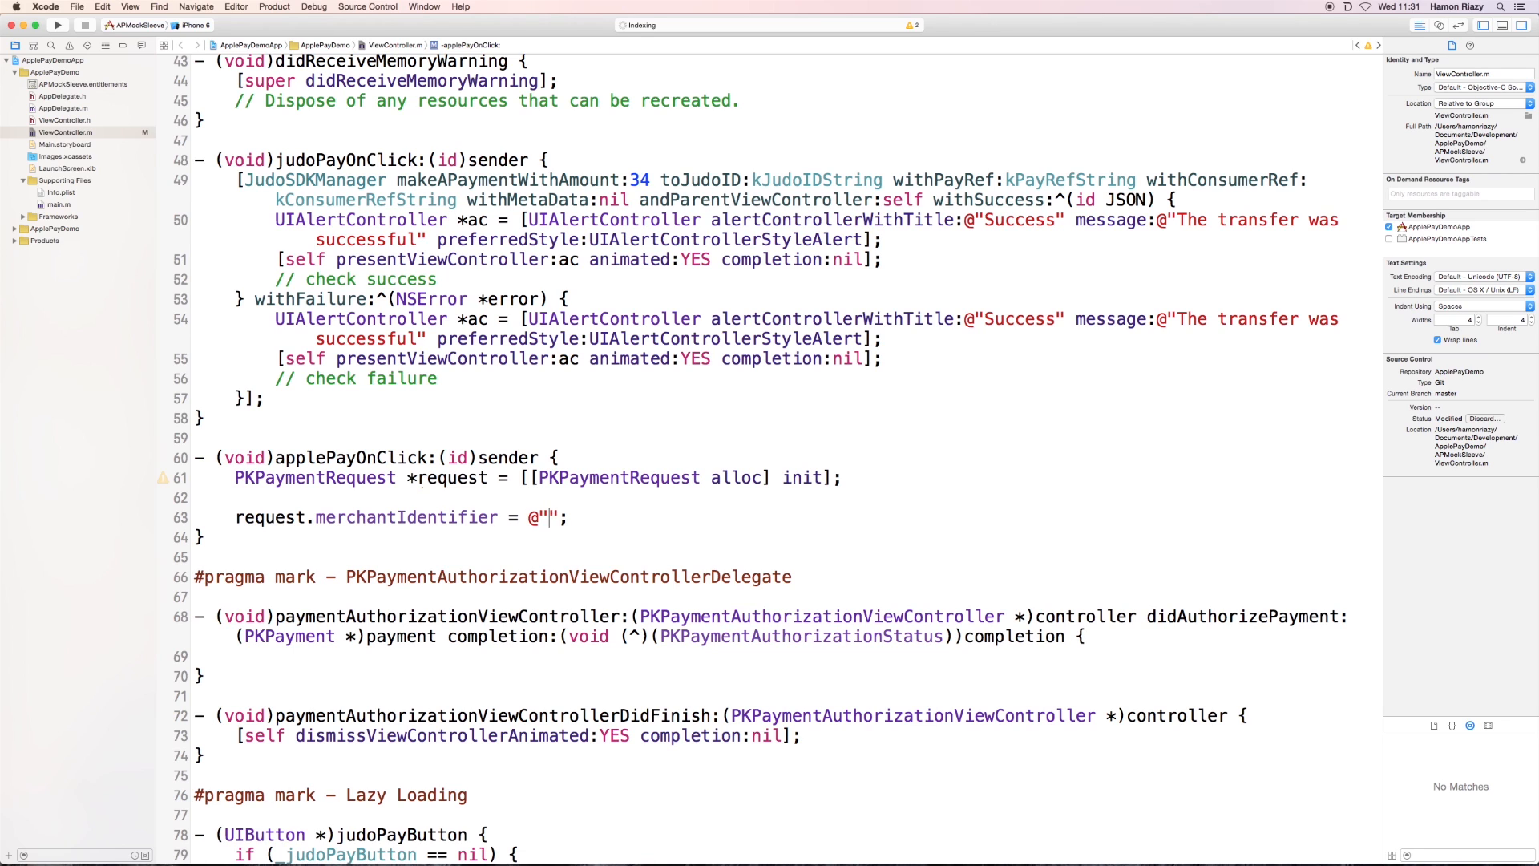
{"action": "type", "text": "merchant.com"}
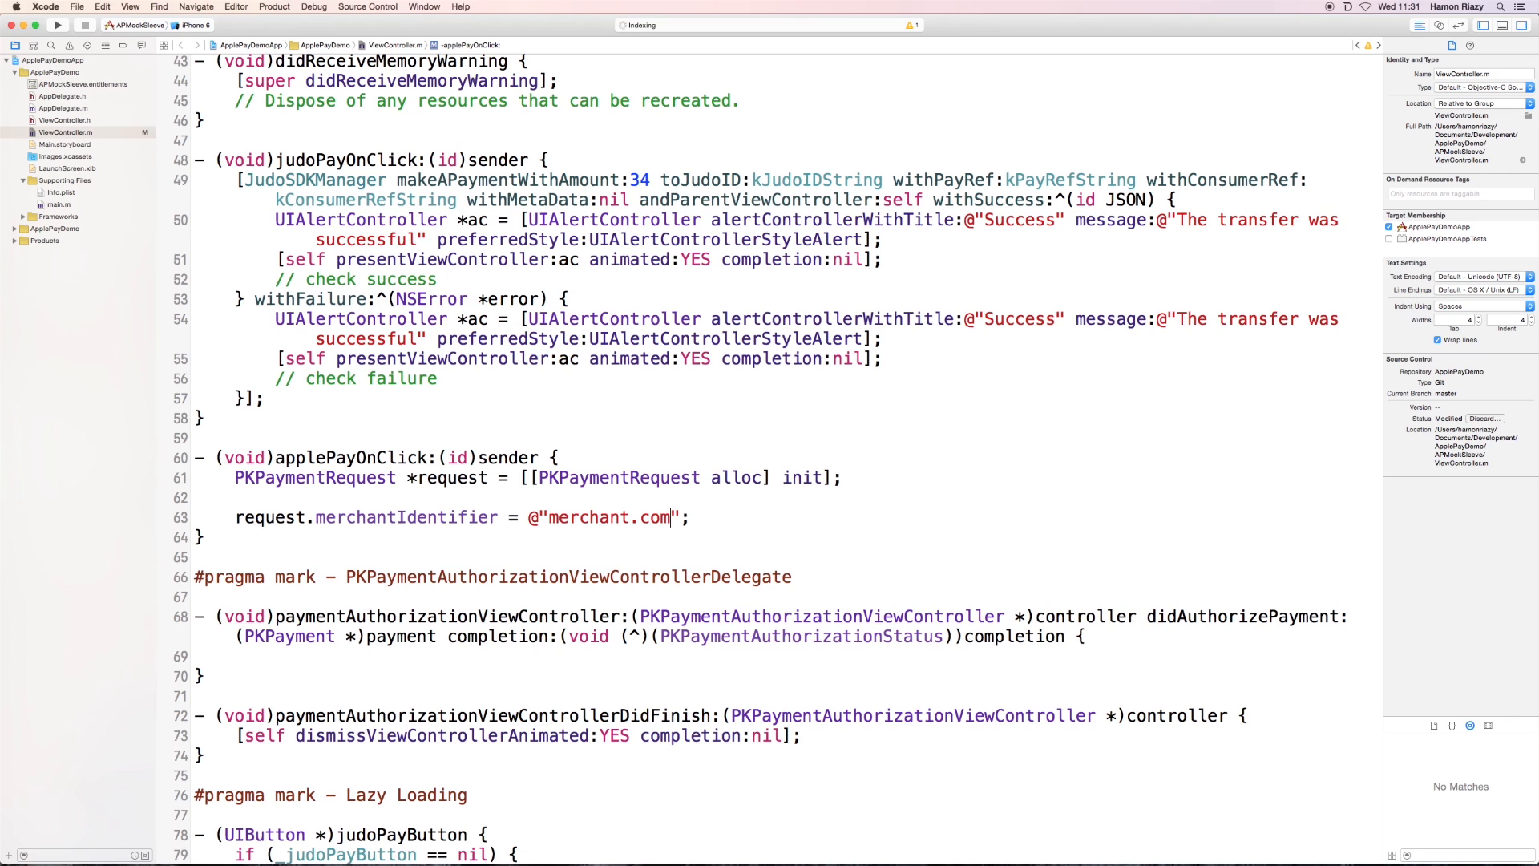
{"action": "type", "text": ".judo"}
{"action": "type", "text": ".testing"}
{"action": "key", "text": "Return"}
{"action": "key", "text": "Return"}
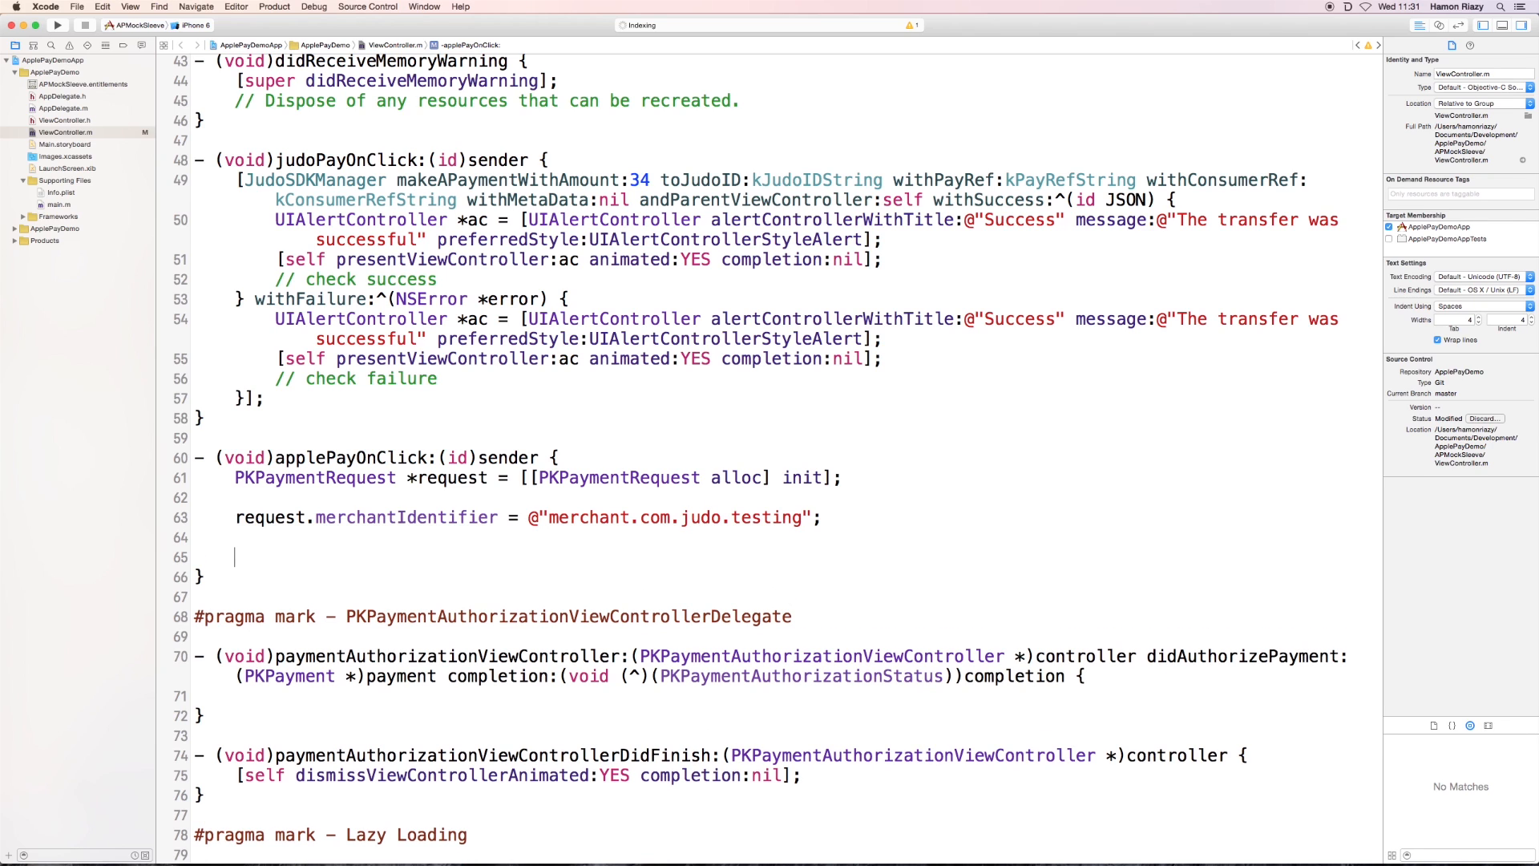
{"action": "type", "text": "request."}
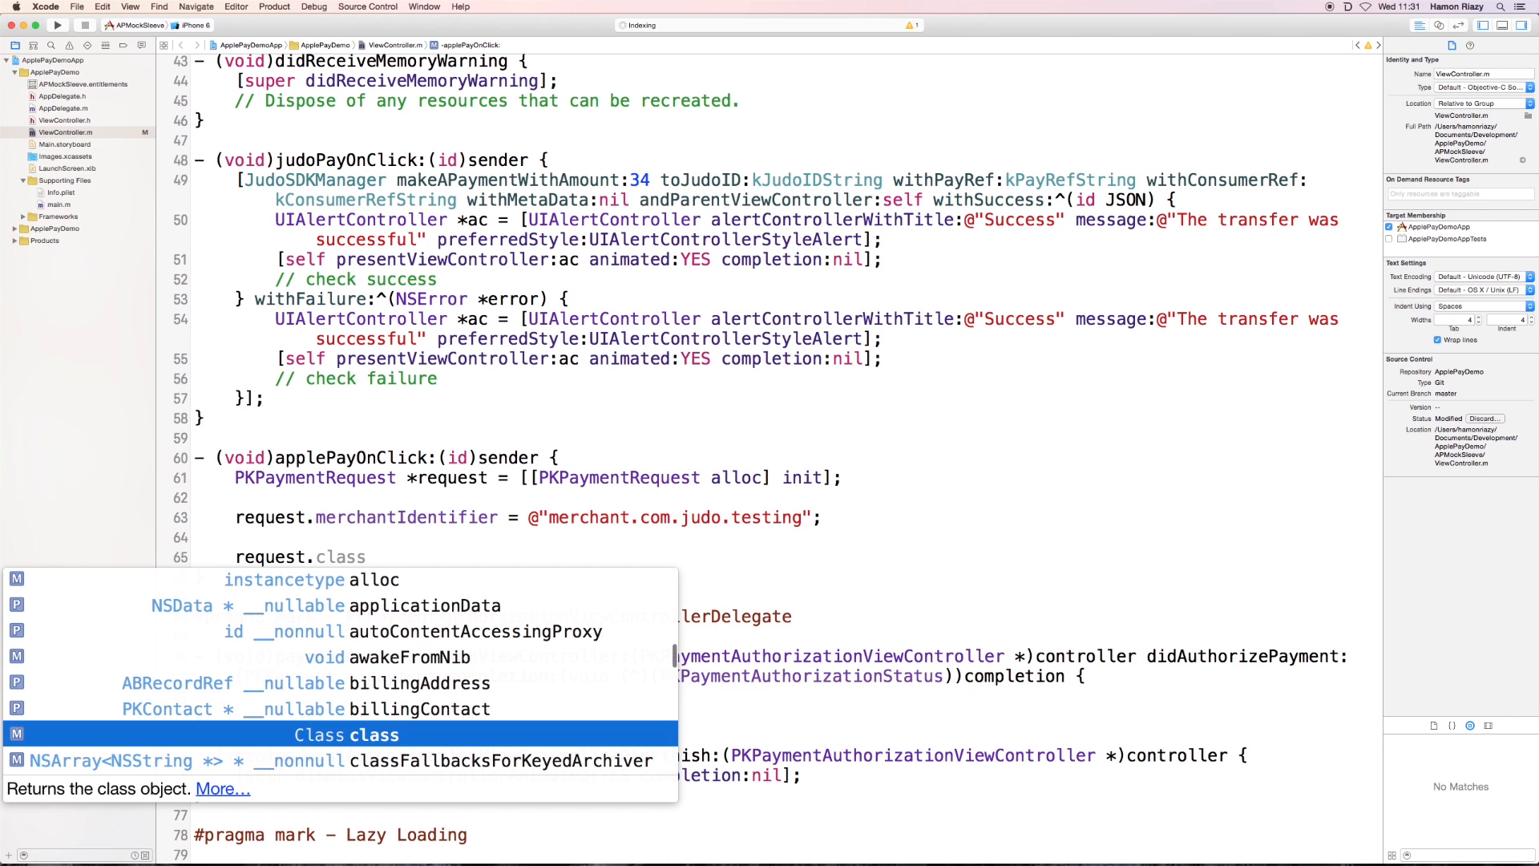
{"action": "type", "text": "count"}
Step: Set request.countryCode to @"GB" and request.currencyCode to @"GBP"
{"action": "key", "text": "Tab"}
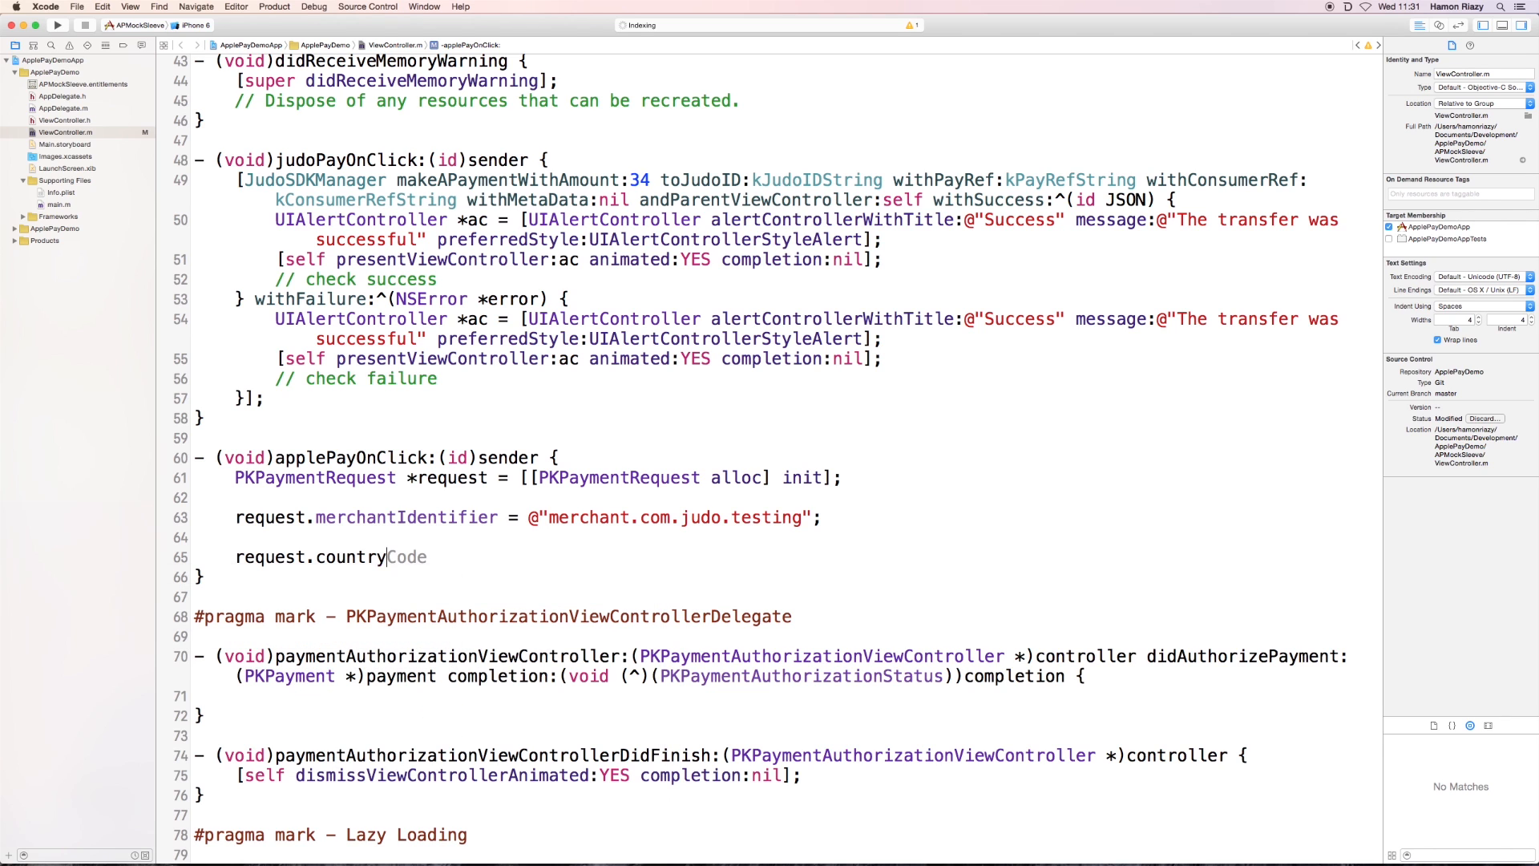
{"action": "type", "text": "Code = "}
{"action": "type", "text": "@\"GB\";"}
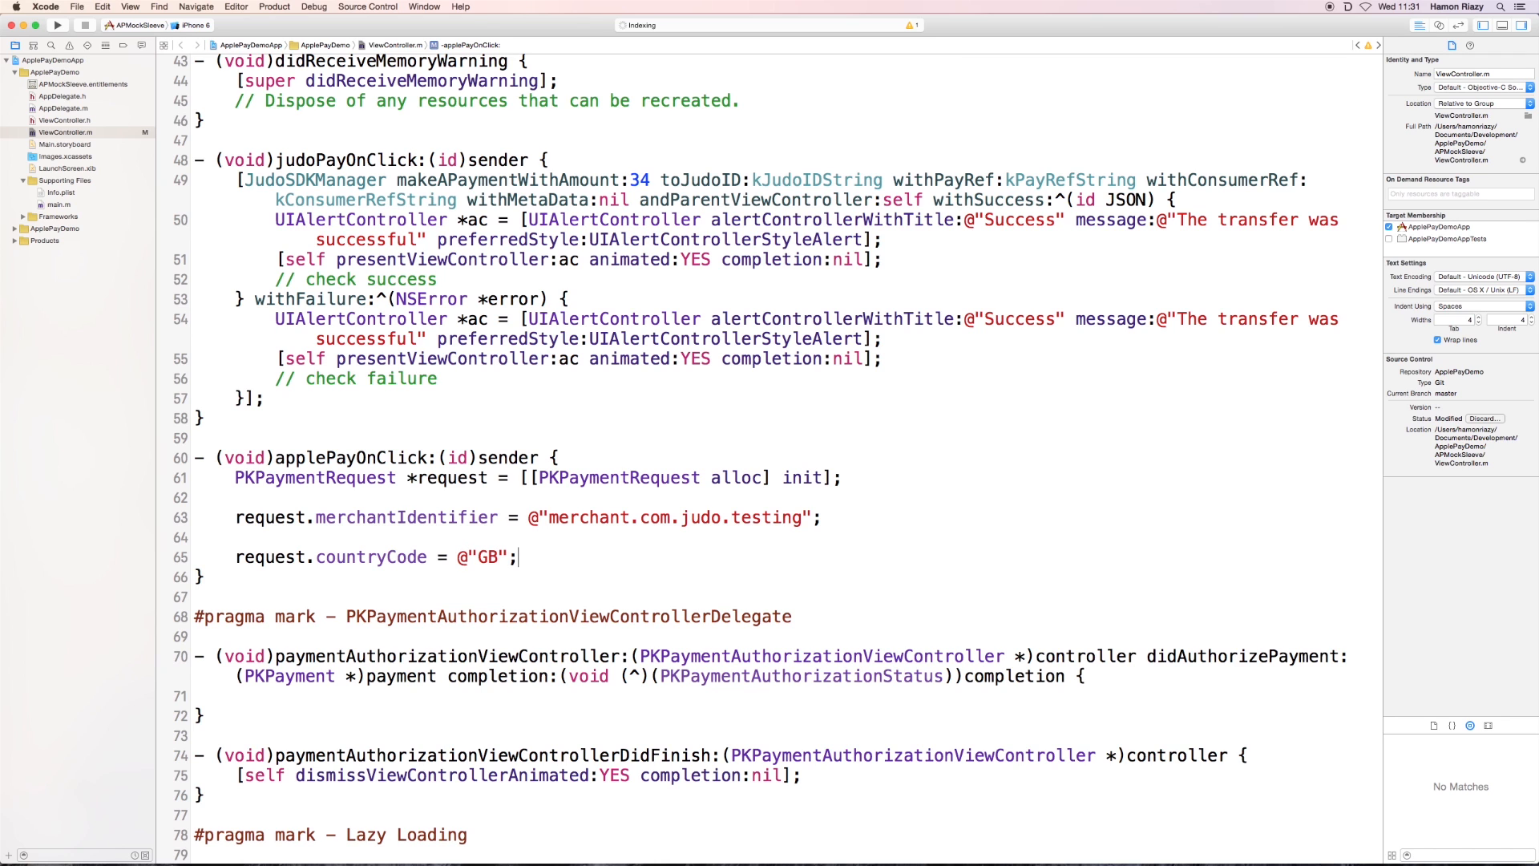
{"action": "key", "text": "Return"}
{"action": "type", "text": "requ"}
{"action": "key", "text": "Tab"}
{"action": "type", "text": "."}
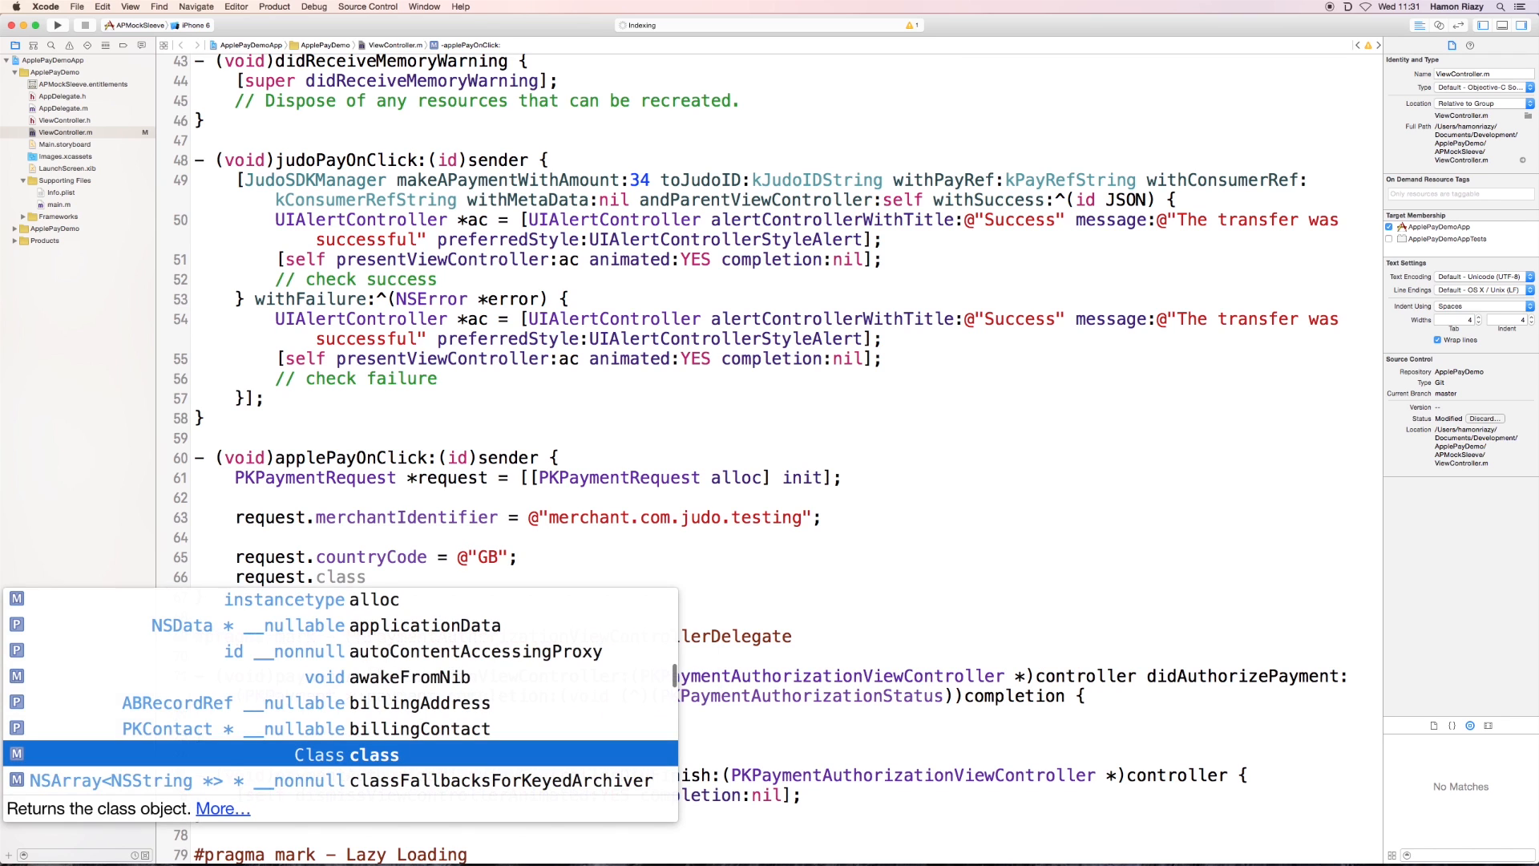
{"action": "type", "text": "curren"}
{"action": "key", "text": "Tab"}
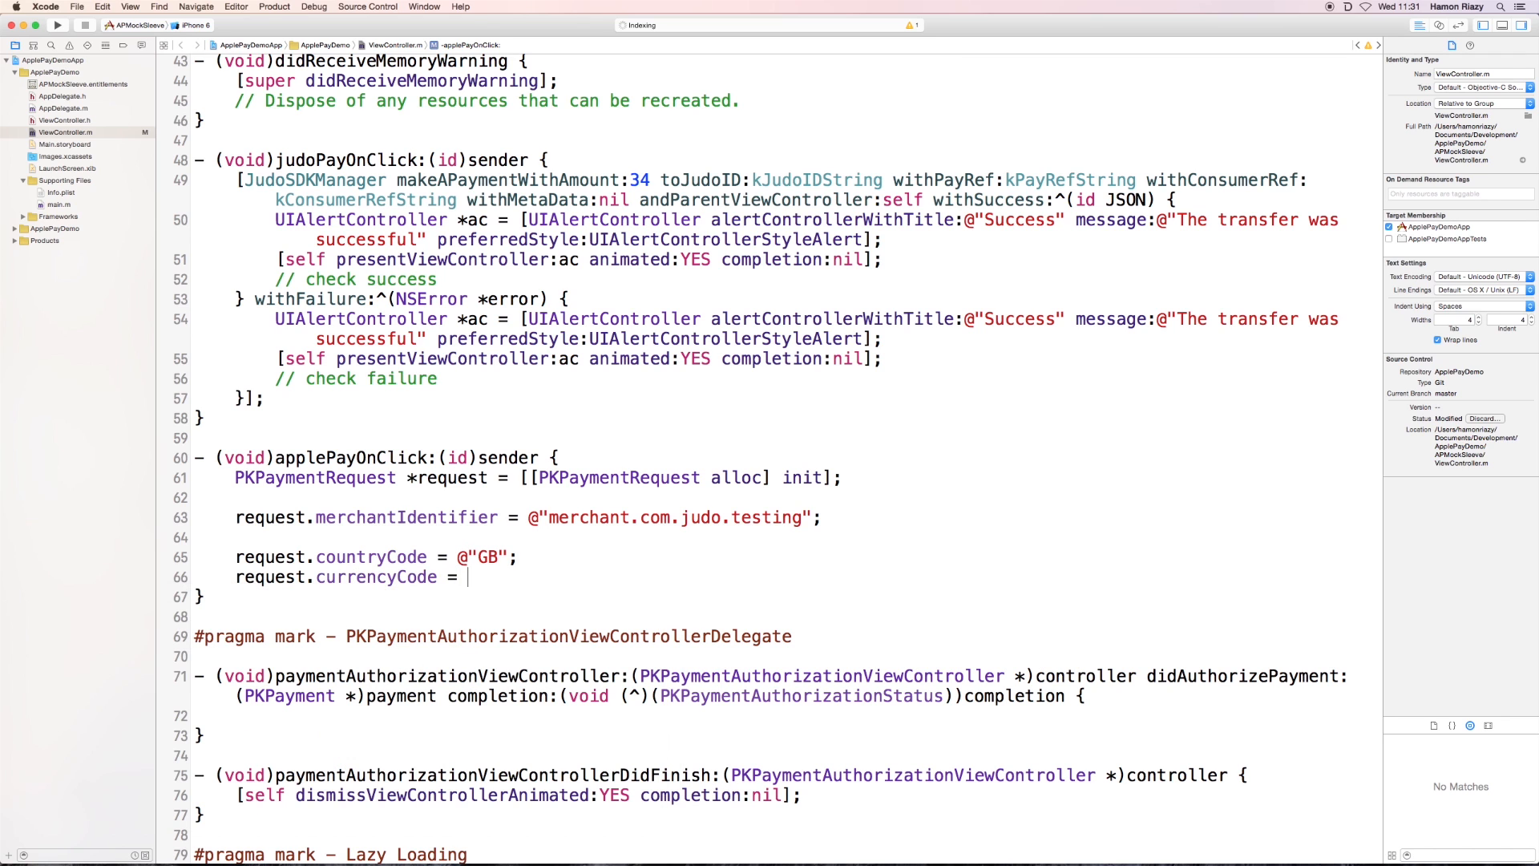
{"action": "type", "text": "@\"\";"}
{"action": "type", "text": "GBP"}
{"action": "key", "text": "End"}
{"action": "key", "text": "Return"}
{"action": "key", "text": "Return"}
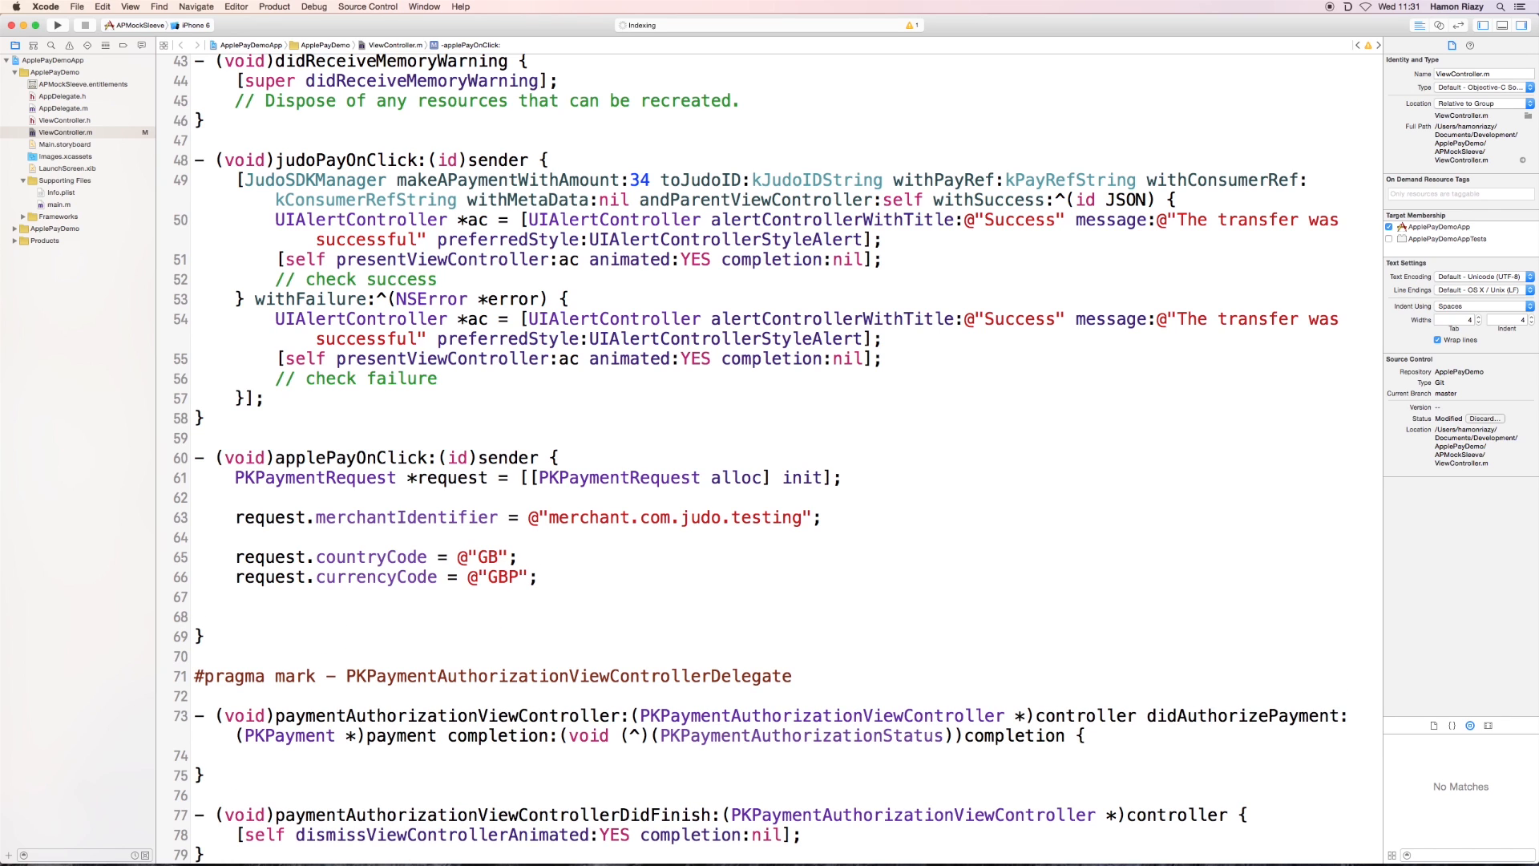
{"action": "type", "text": "req"}
{"action": "key", "text": "Tab"}
{"action": "type", "text": "."}
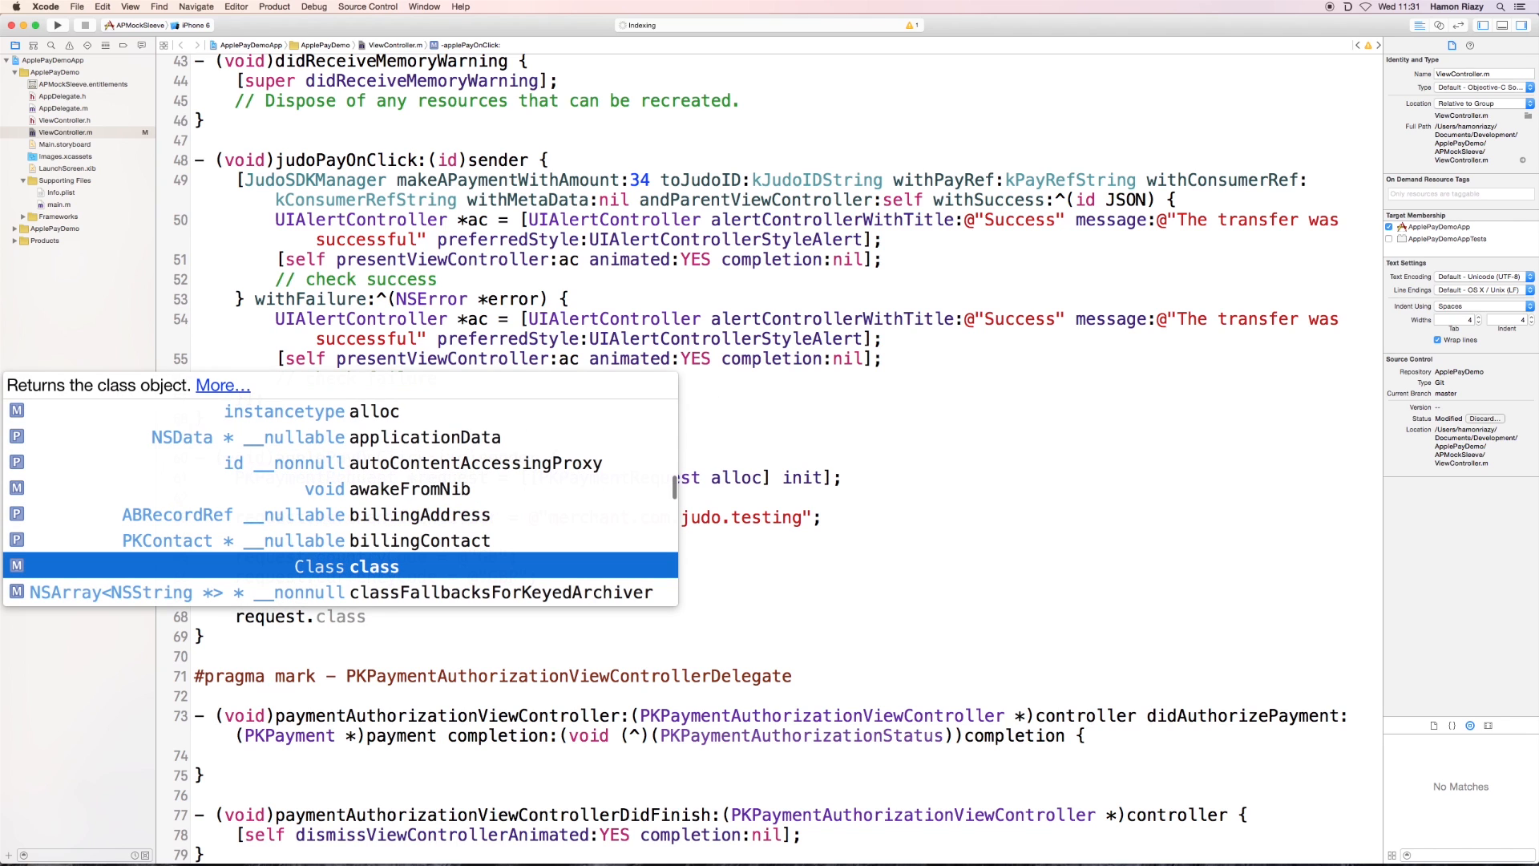
{"action": "type", "text": "sup"}
Step: Set request.supportedNetworks to Amex, MasterCard and Visa payment networks
{"action": "key", "text": "Tab"}
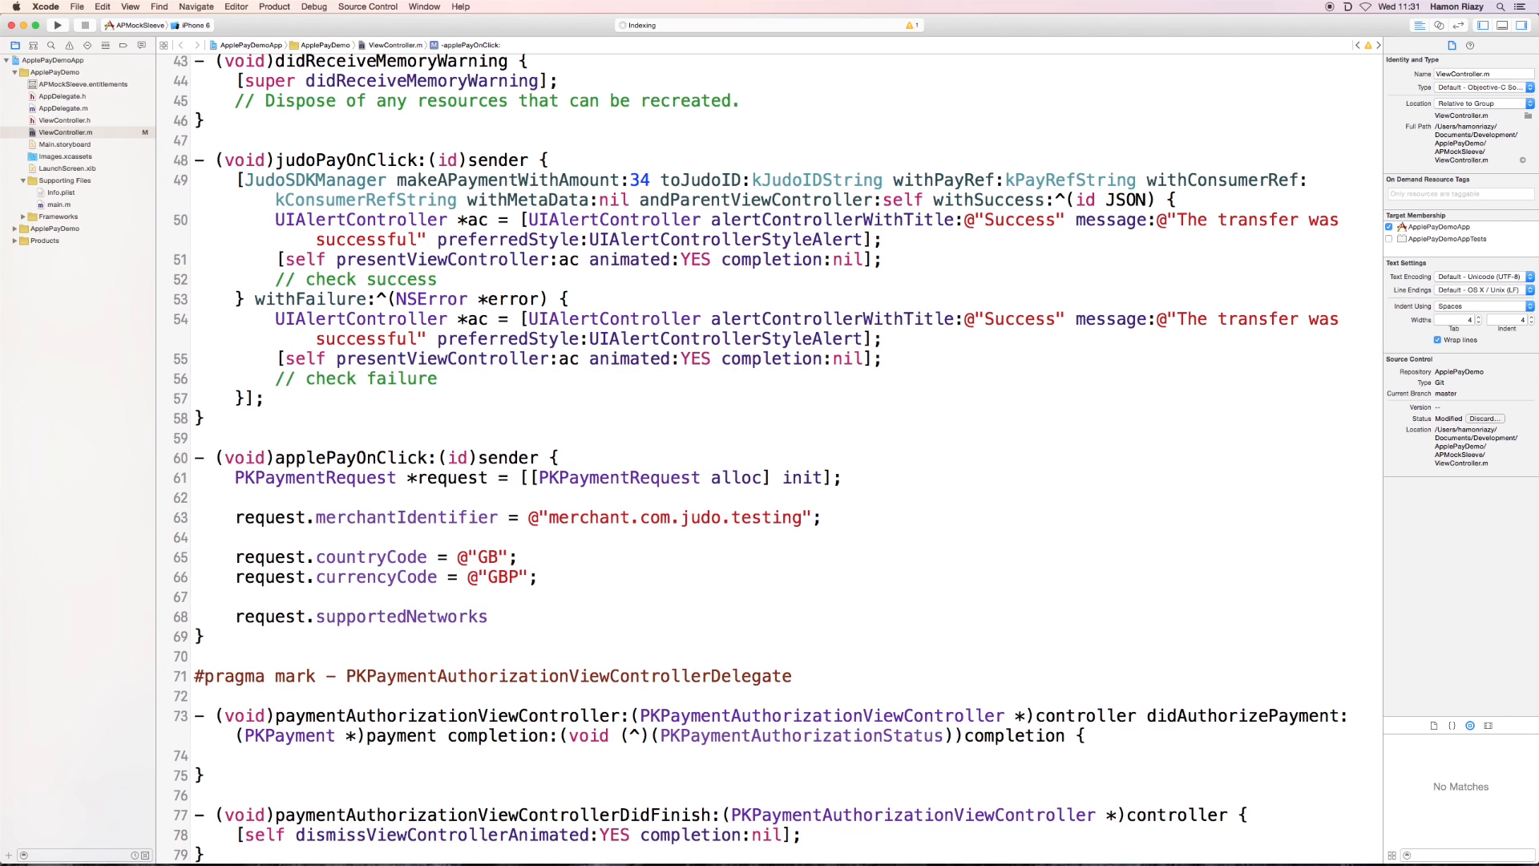
{"action": "type", "text": "@["}
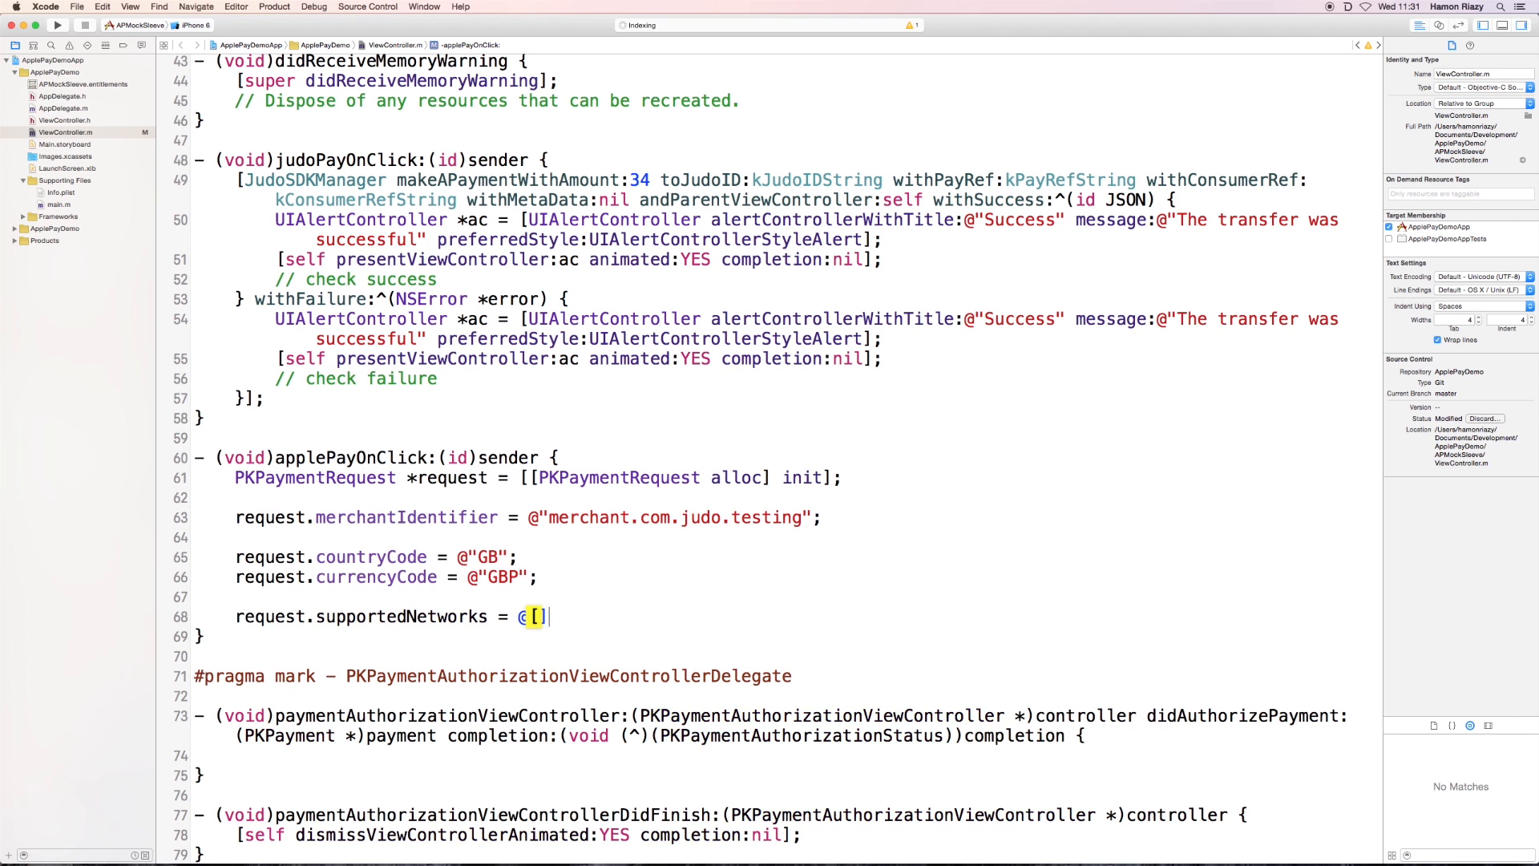
{"action": "type", "text": "P"}
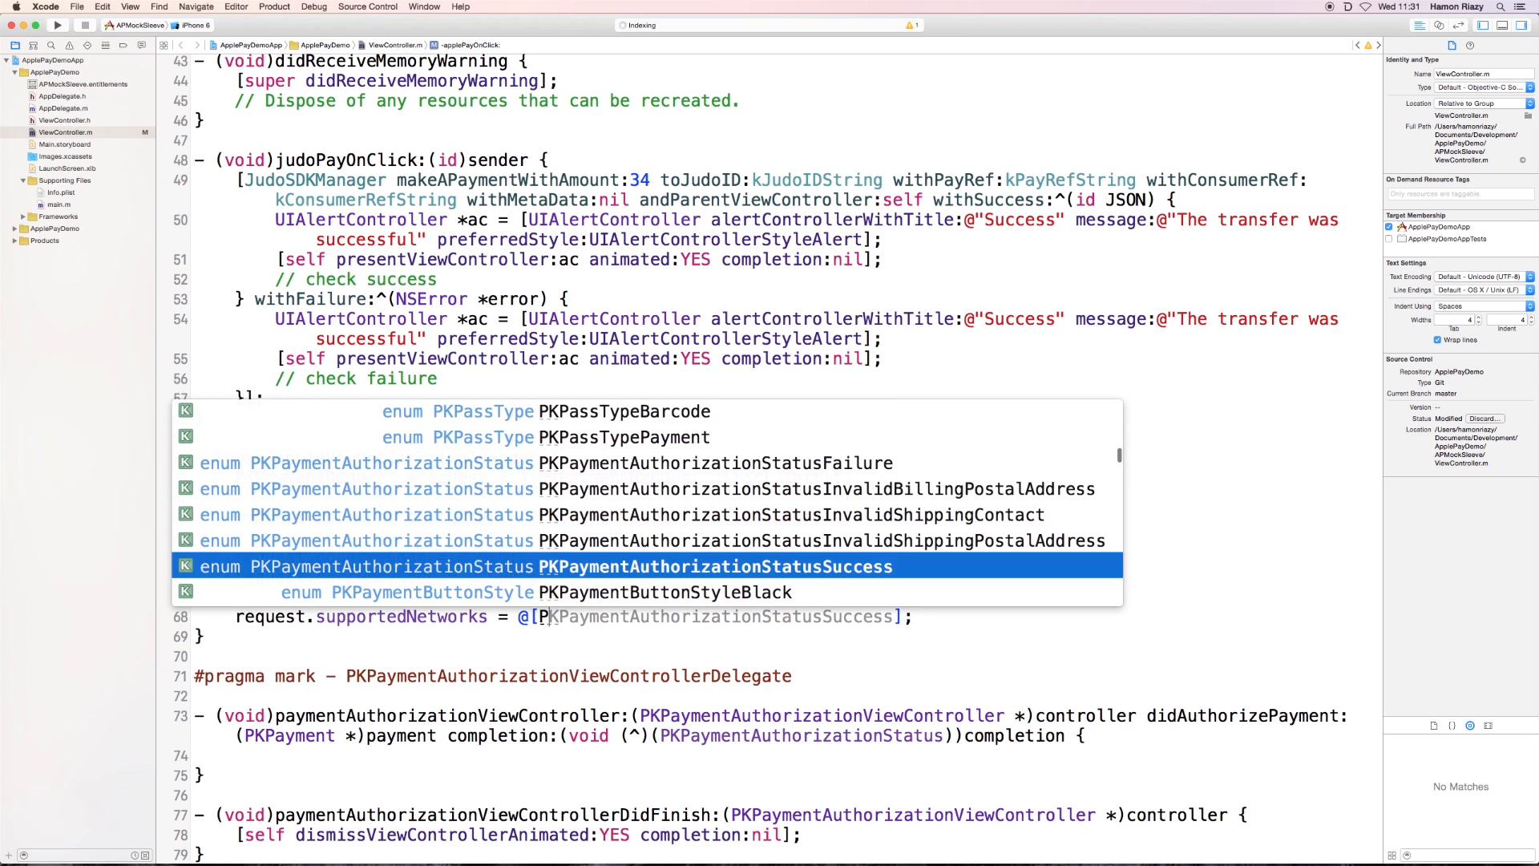
{"action": "type", "text": "K"}
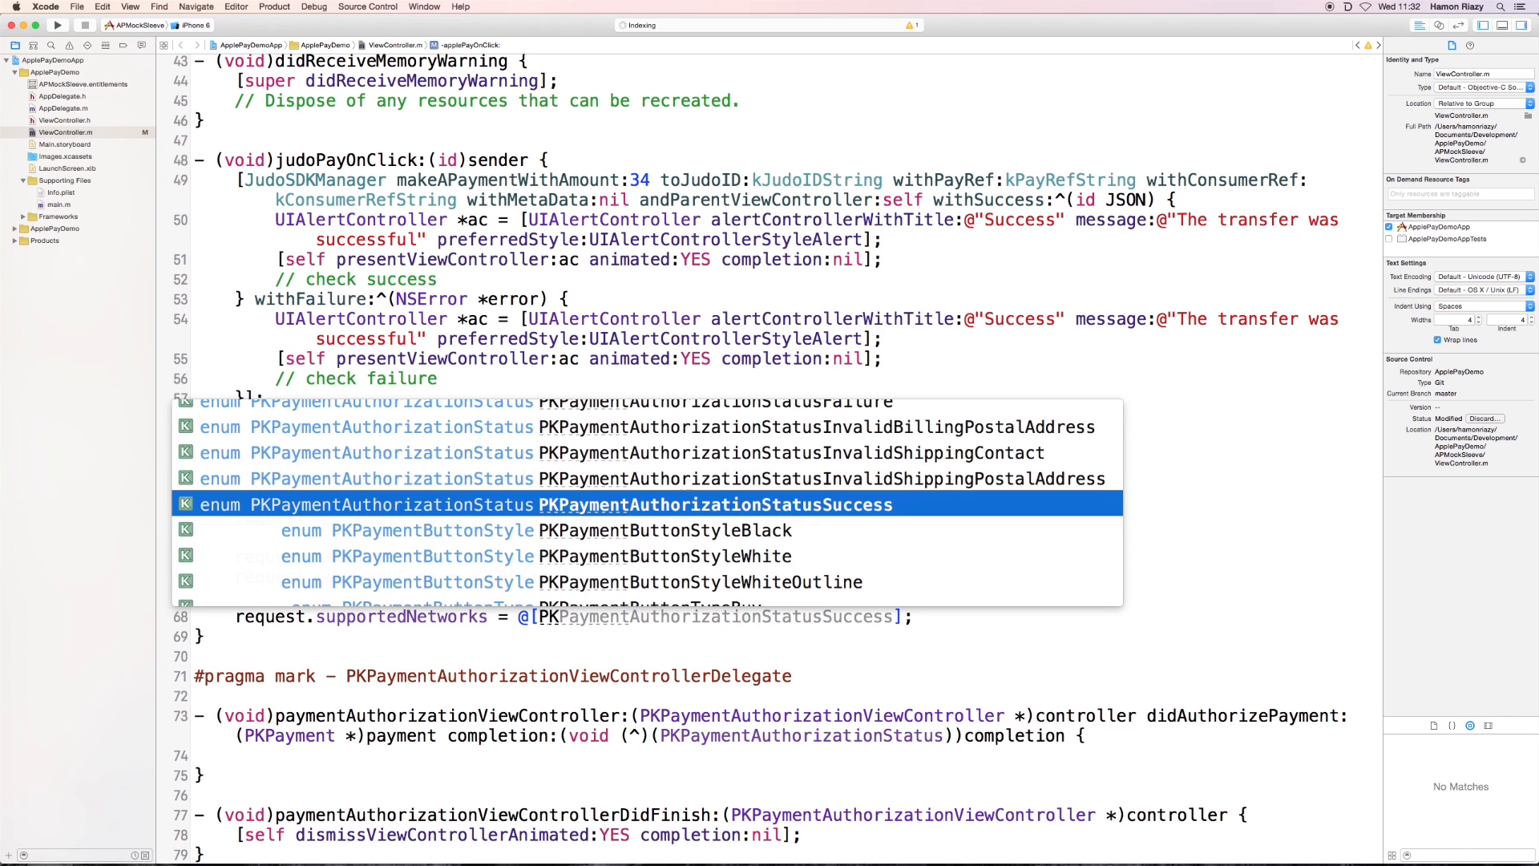
{"action": "type", "text": "aymentNetw"}
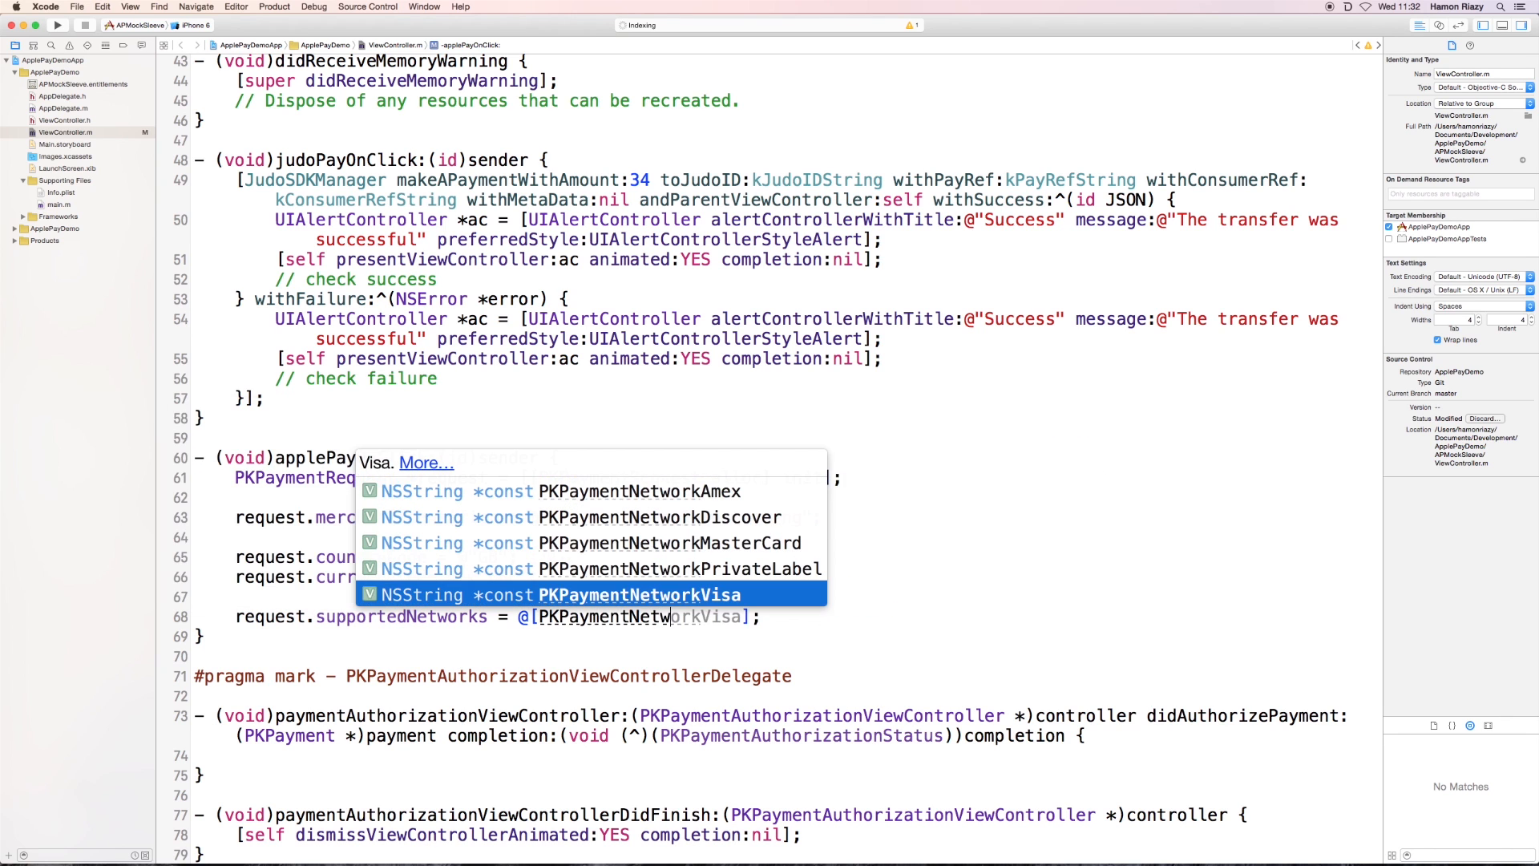
{"action": "key", "text": "Up"}
{"action": "key", "text": "Up"}
{"action": "key", "text": "Up"}
{"action": "key", "text": "Up"}
{"action": "key", "text": "Return"}
{"action": "type", "text": ", P"}
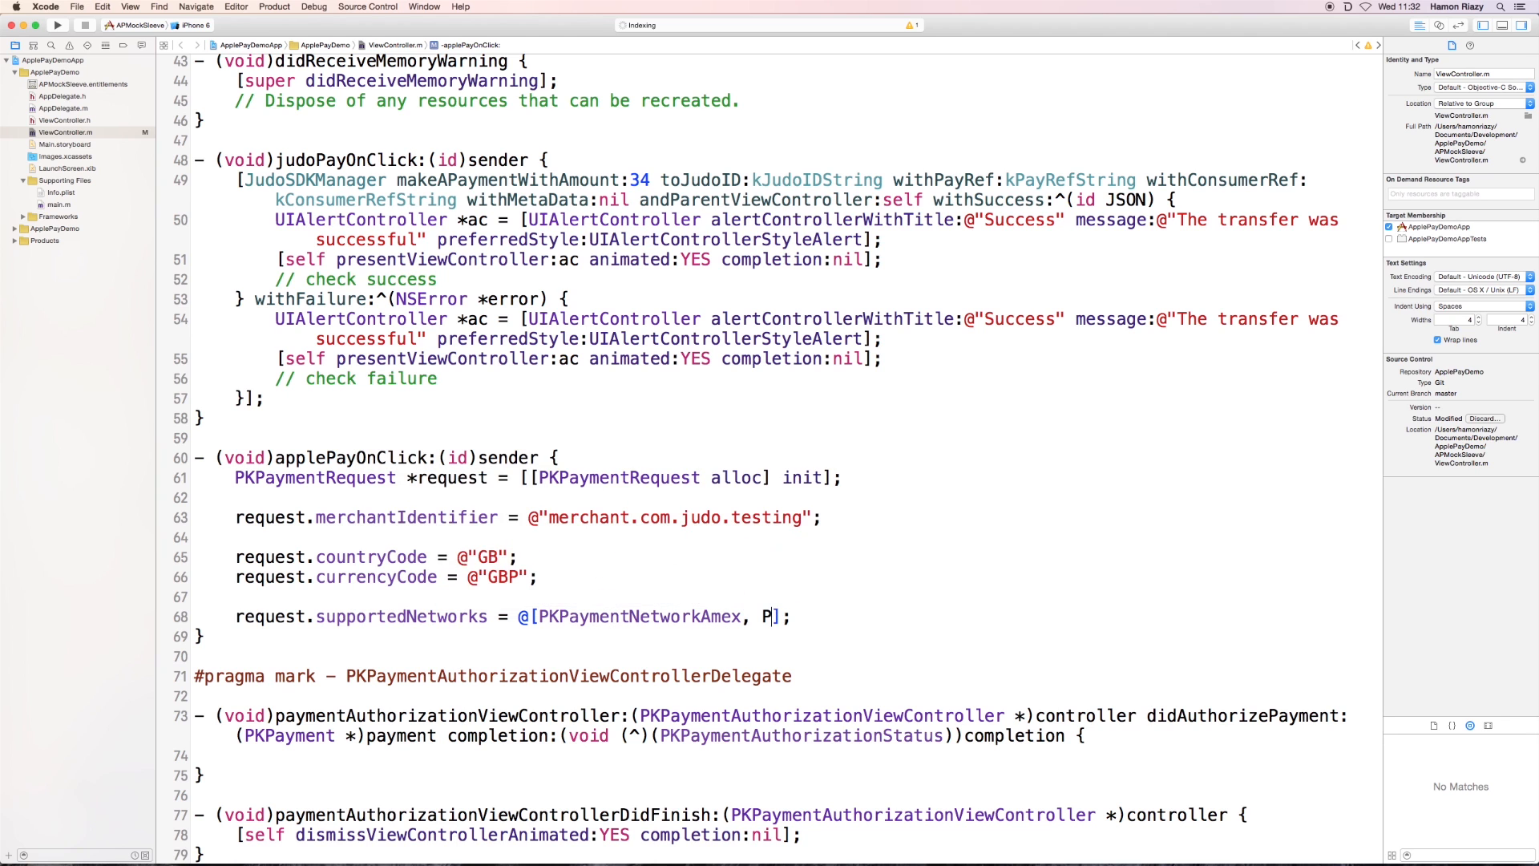
{"action": "type", "text": "KPayment"}
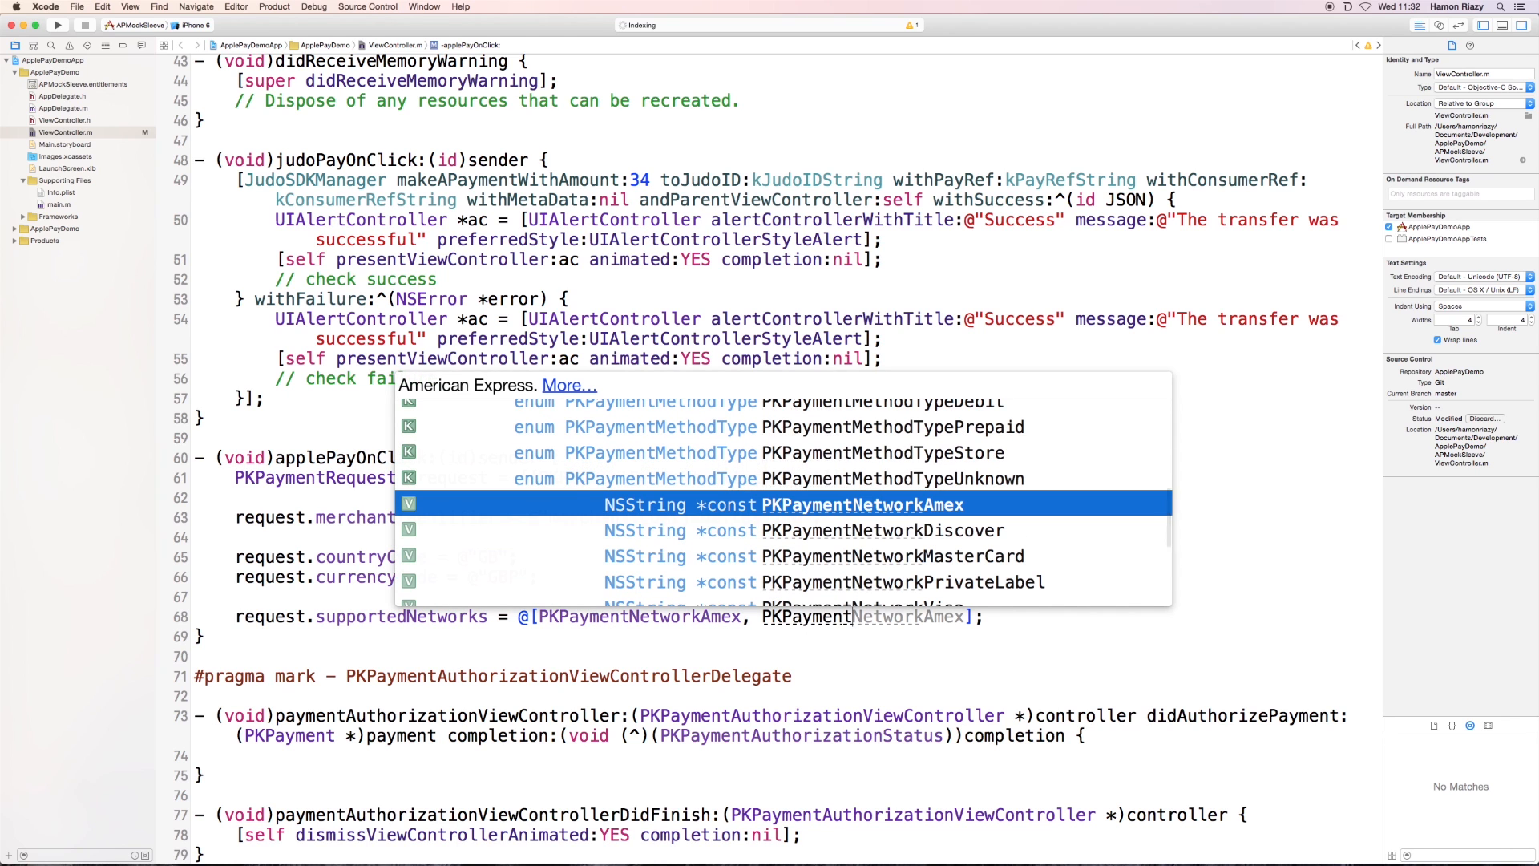
{"action": "type", "text": "Net"}
{"action": "key", "text": "Down"}
{"action": "key", "text": "Down"}
{"action": "key", "text": "Return"}
{"action": "type", "text": ", "}
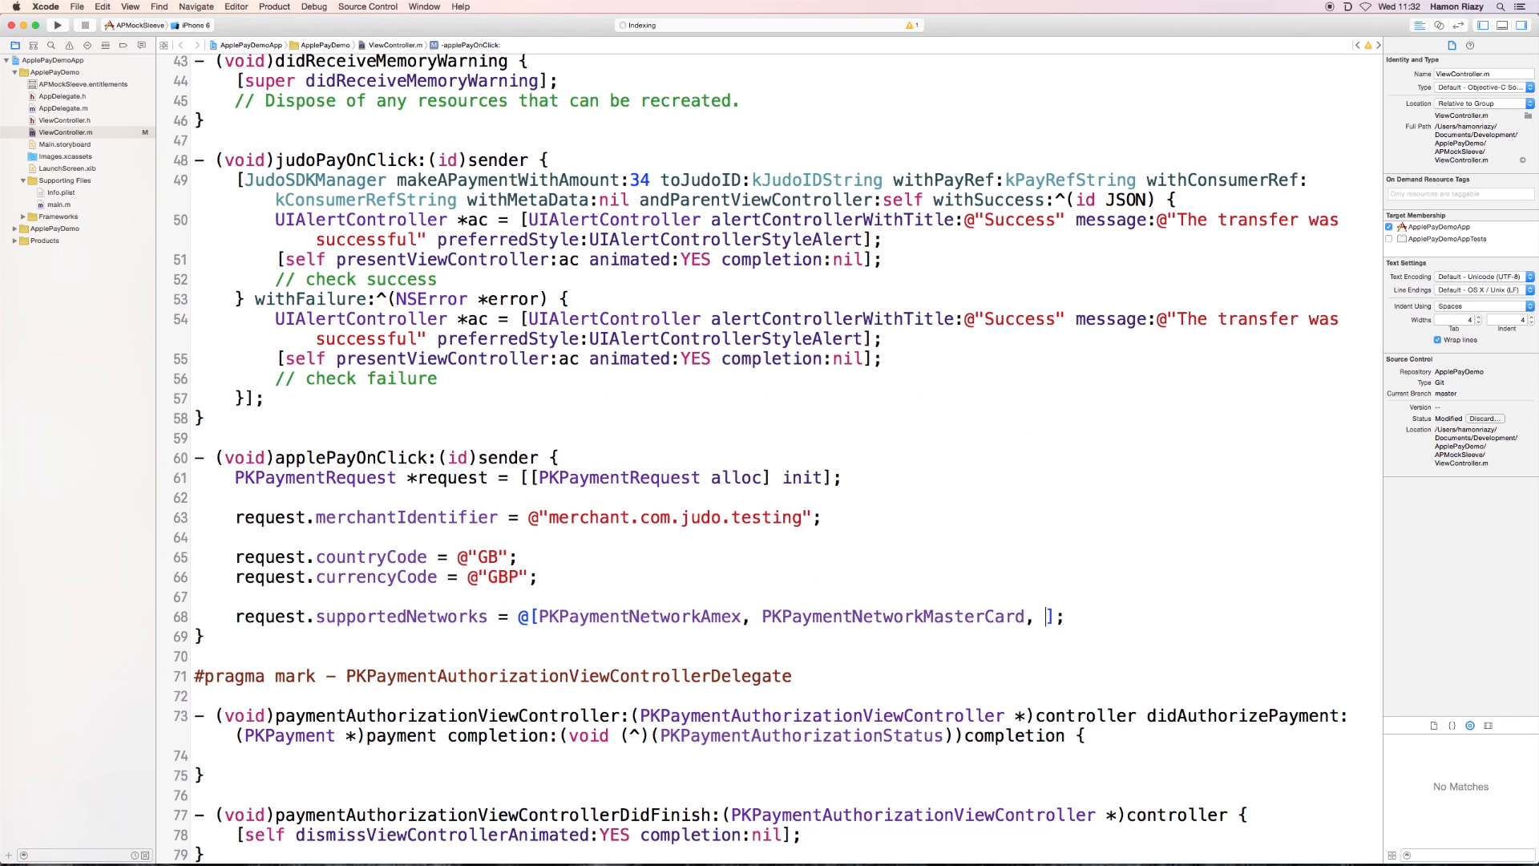
{"action": "type", "text": "PKPayme"}
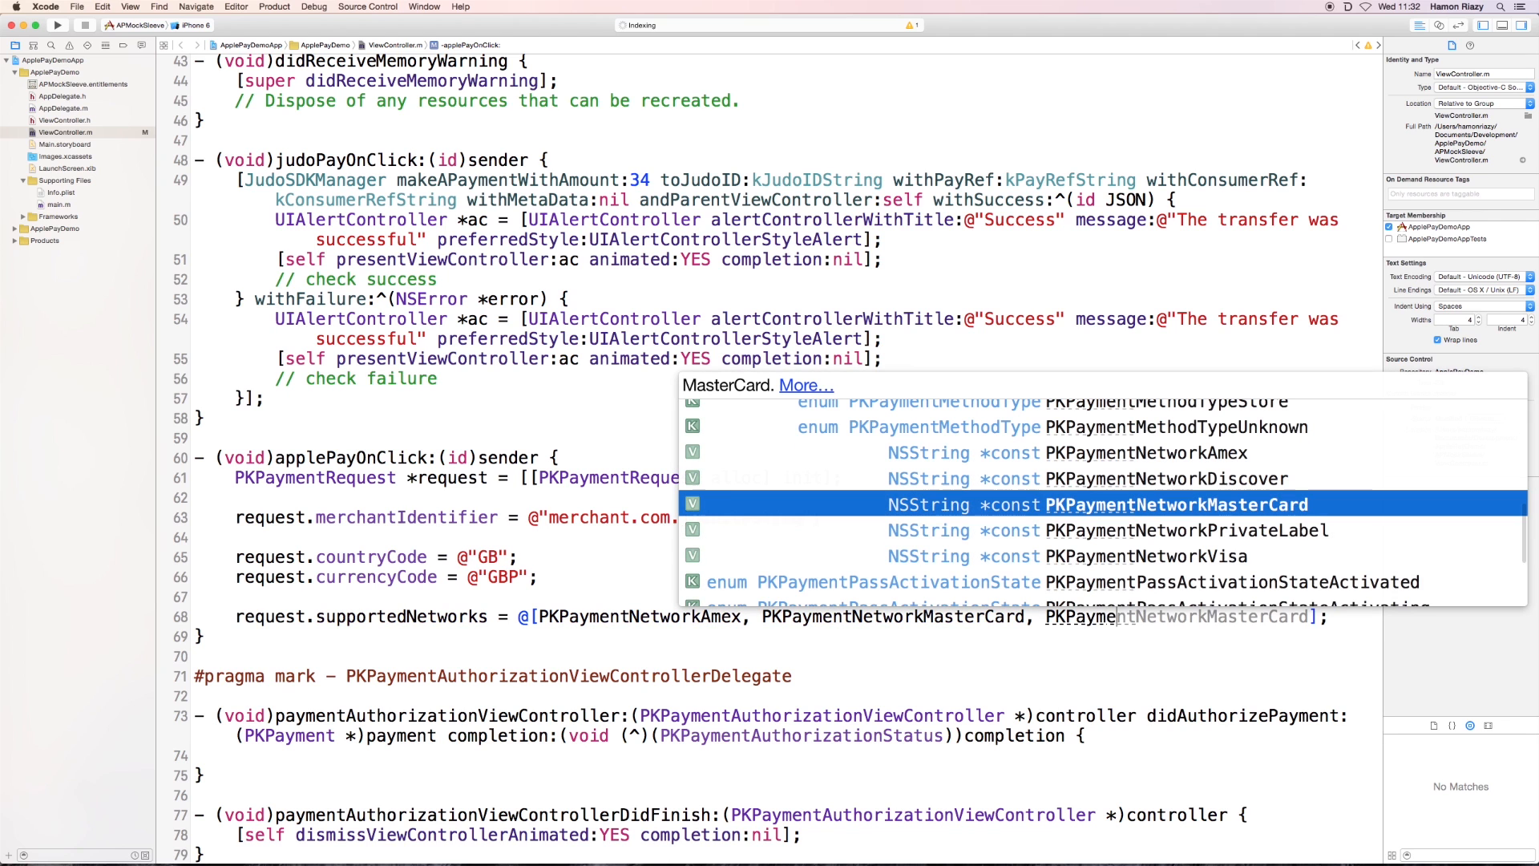
{"action": "key", "text": "Down"}
{"action": "key", "text": "Down"}
{"action": "key", "text": "Return"}
{"action": "type", "text": "]"}
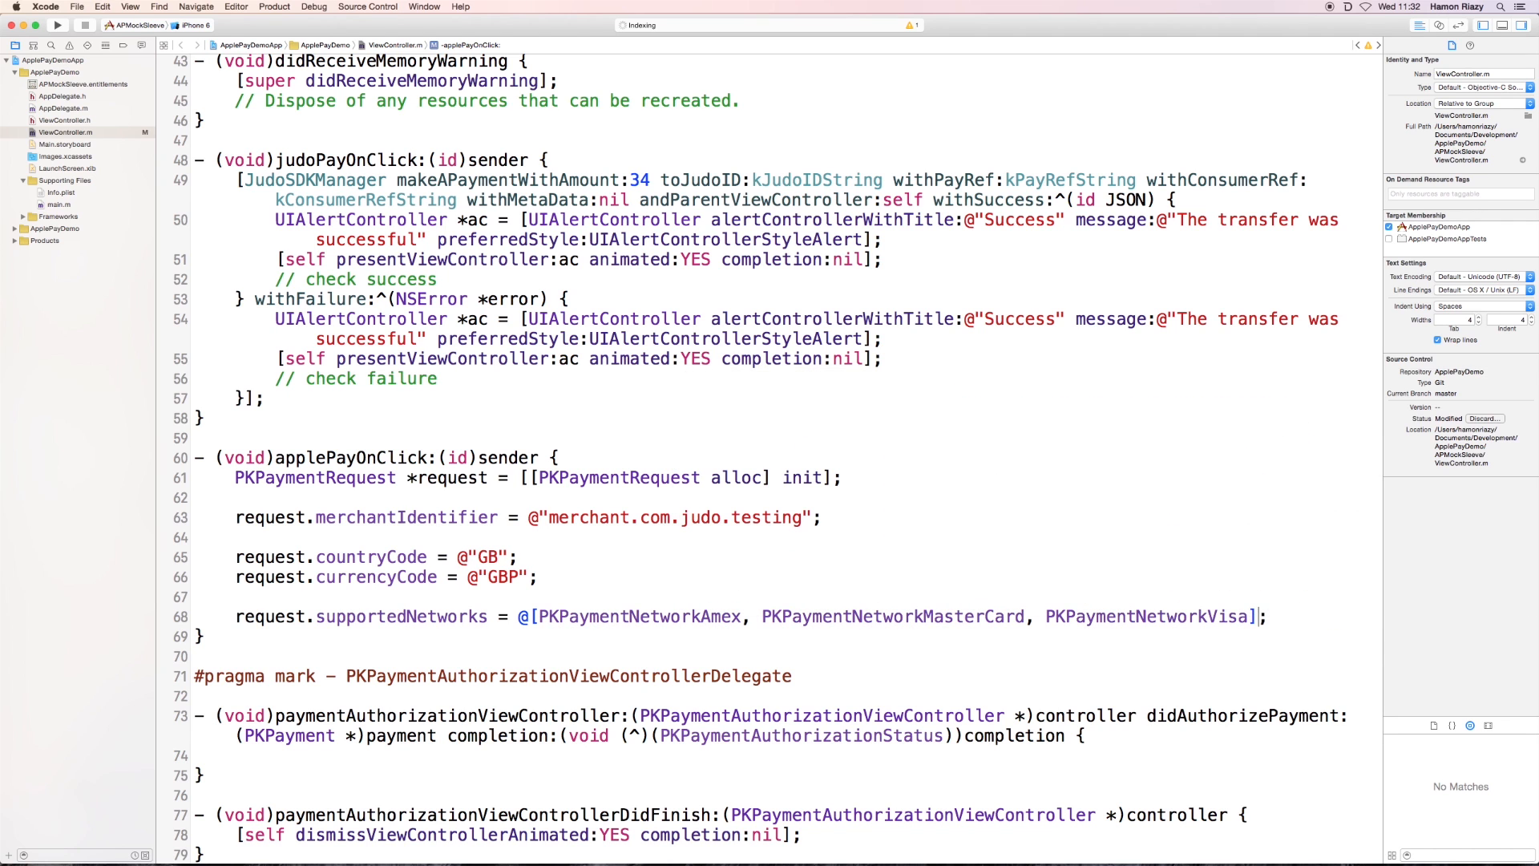
{"action": "key", "text": "Return"}
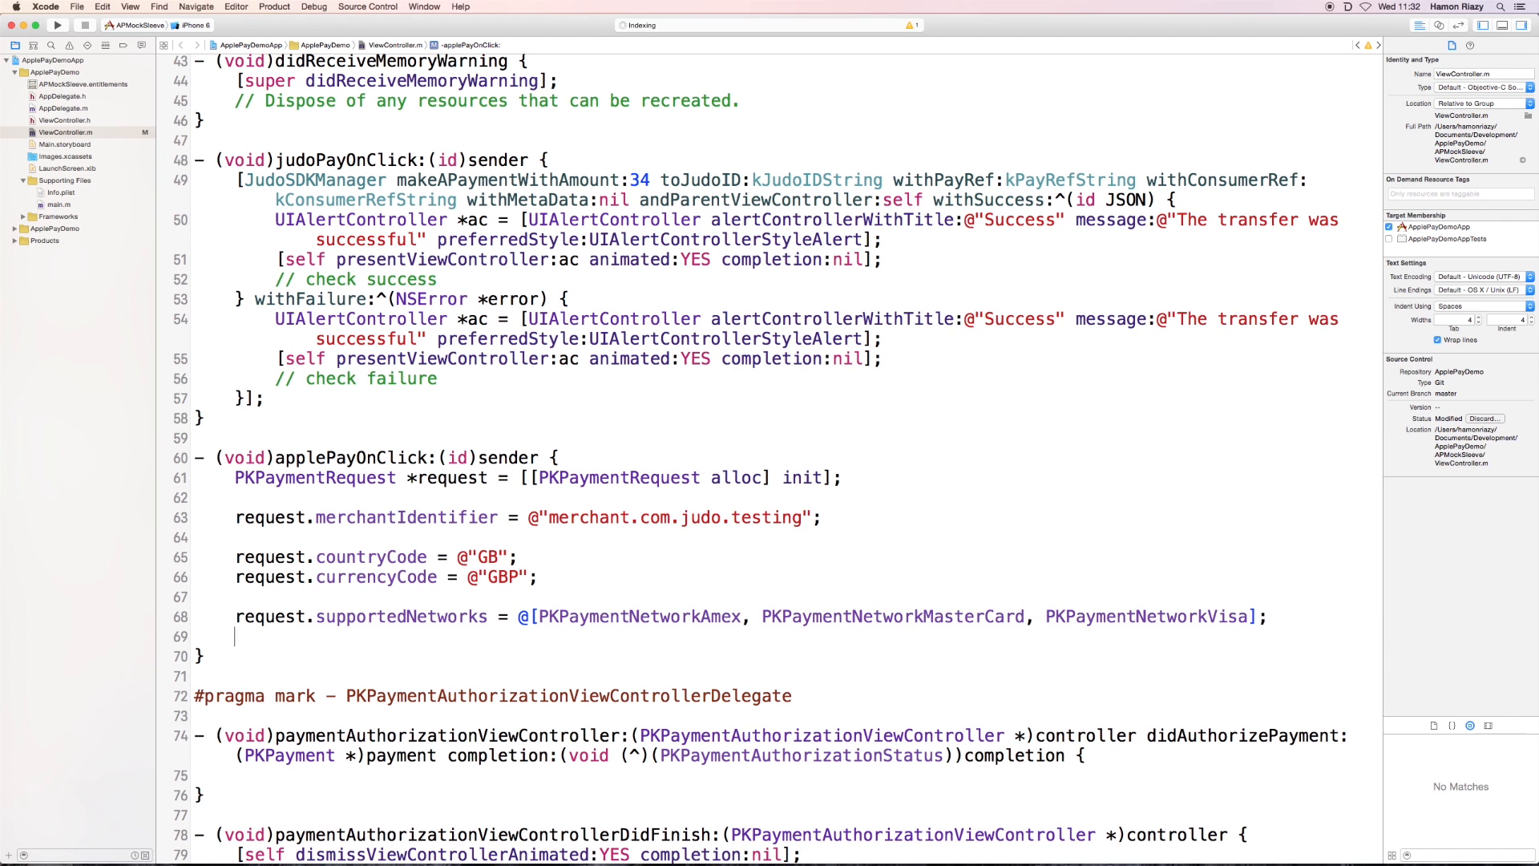
{"action": "key", "text": "Return"}
{"action": "type", "text": "payme"}
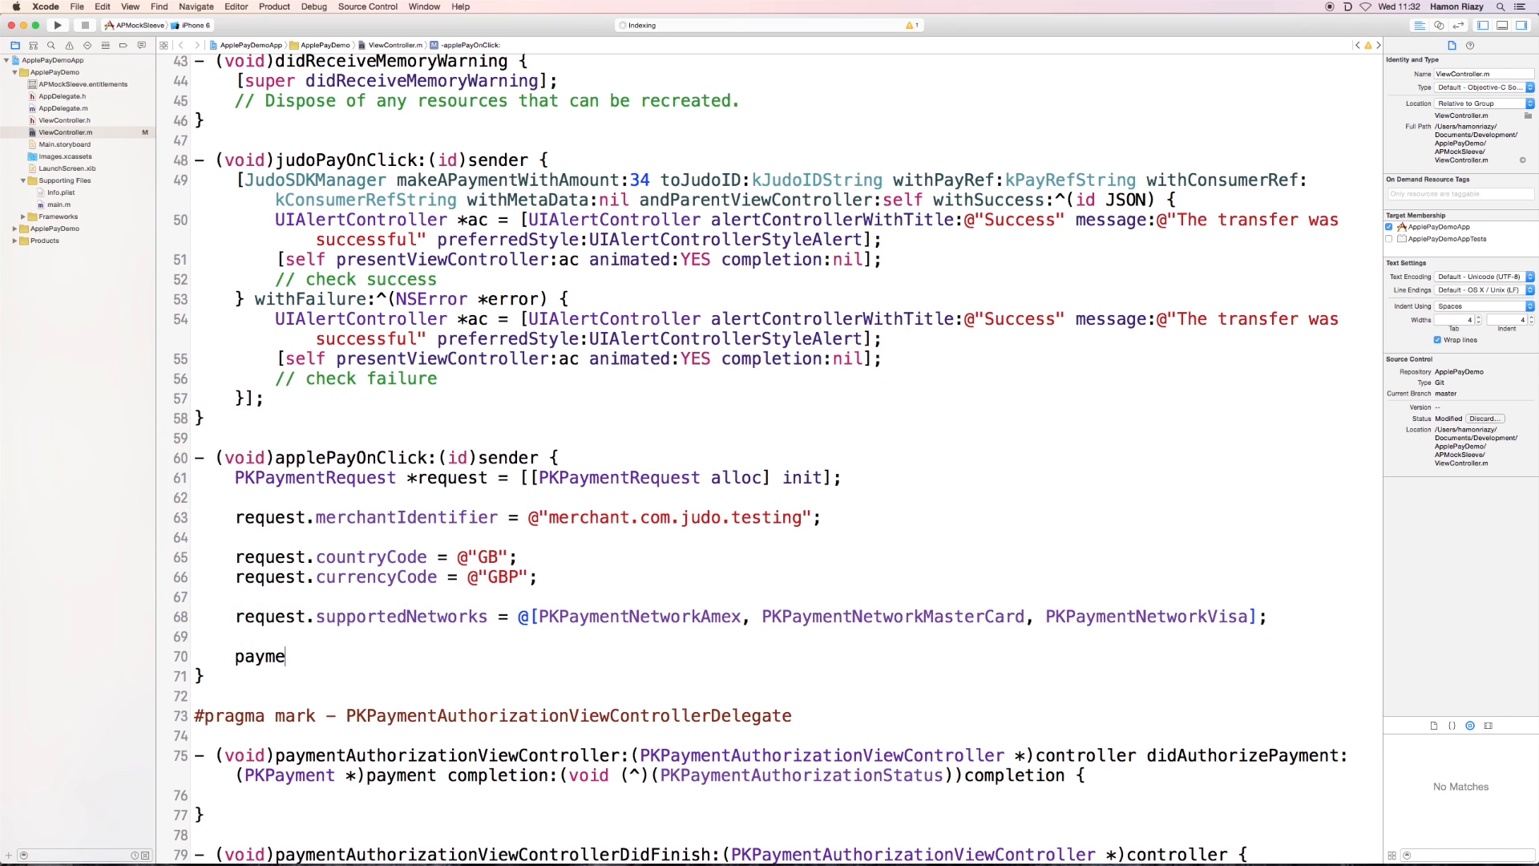
{"action": "type", "text": "nt"}
Step: Set request.merchantCapabilities to PKMerchantCapability3DS
{"action": "key", "text": "alt+shift+Left"}
{"action": "type", "text": "request."}
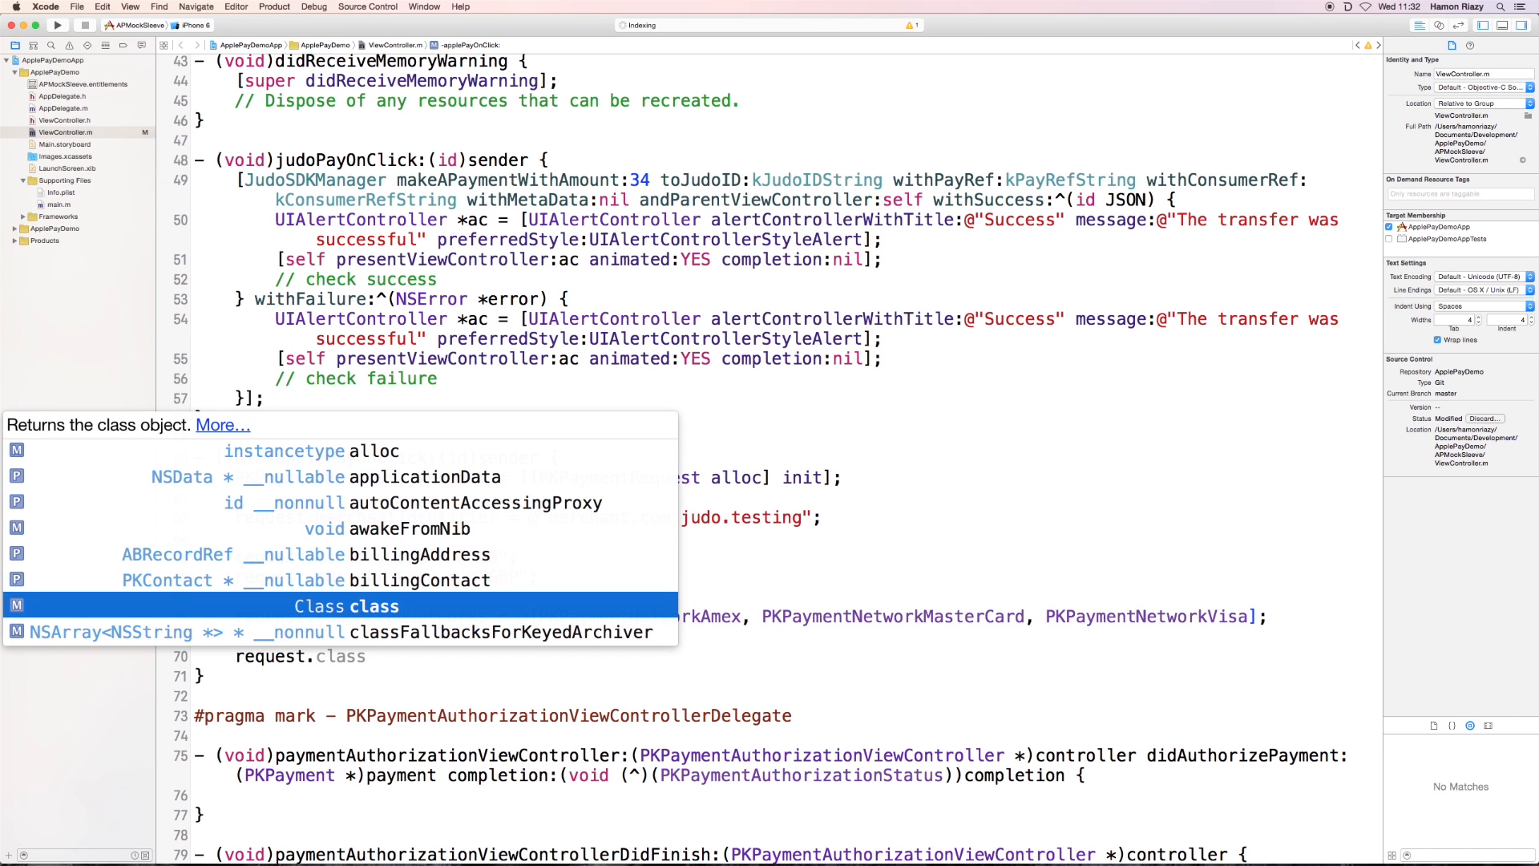
{"action": "type", "text": "merch"}
{"action": "key", "text": "Up"}
{"action": "key", "text": "Return"}
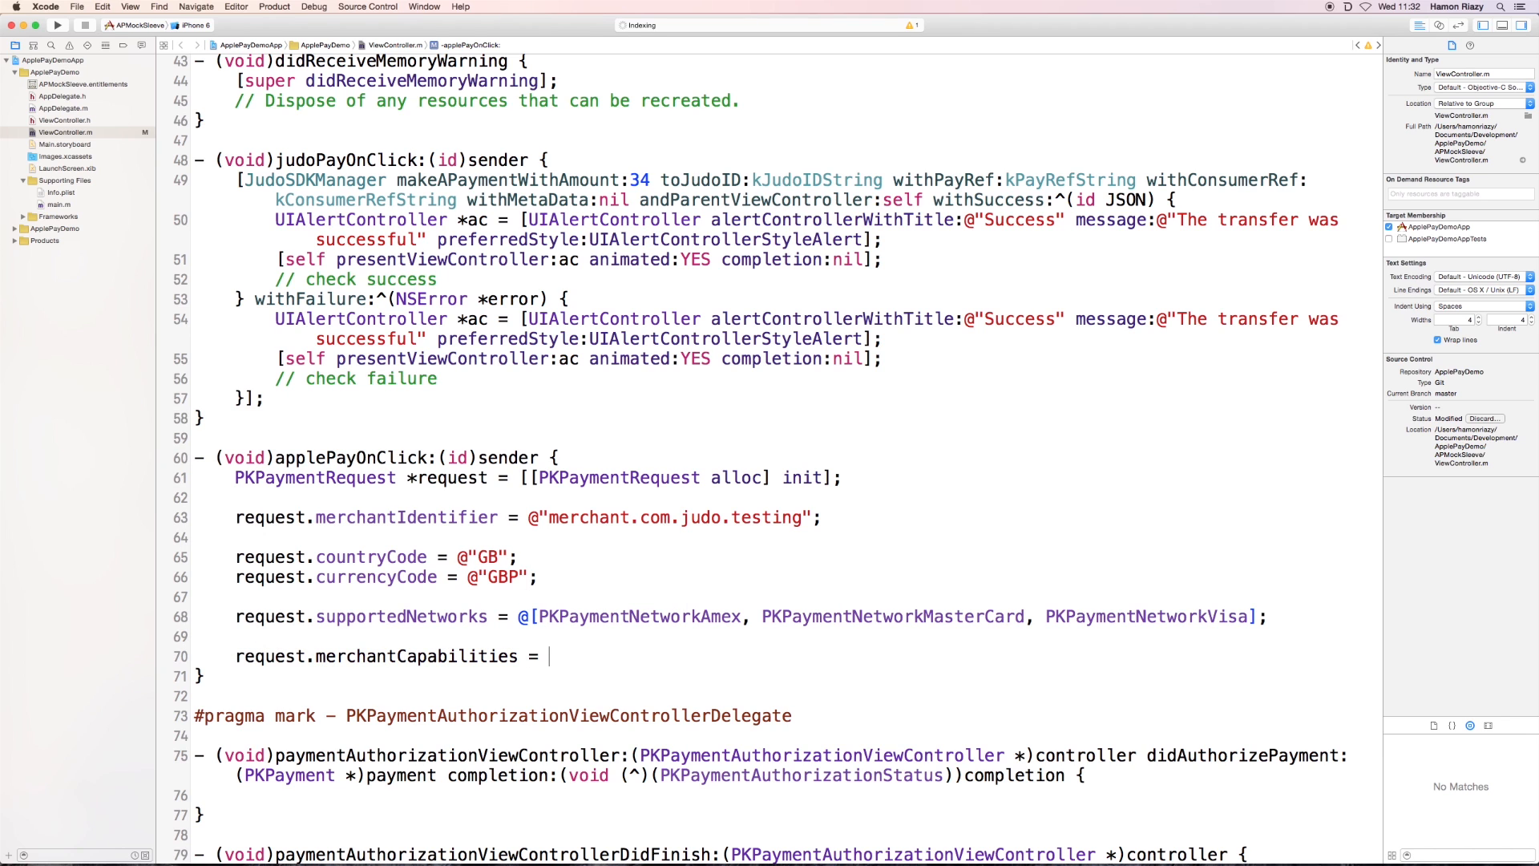
{"action": "type", "text": "PKMerchant"}
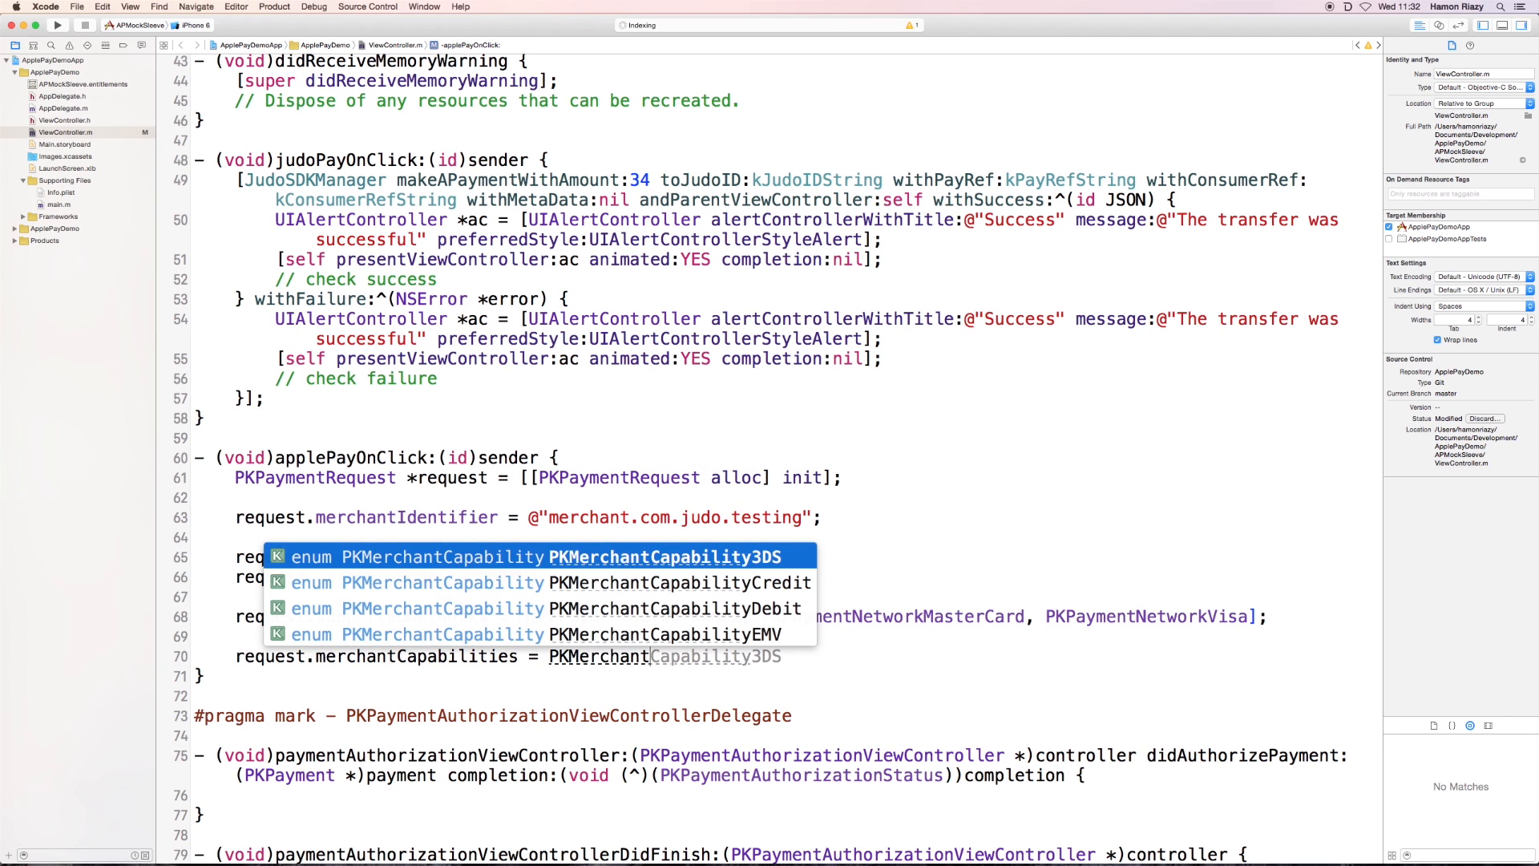
{"action": "key", "text": "Return"}
{"action": "type", "text": ";"}
{"action": "key", "text": "Return"}
{"action": "key", "text": "Return"}
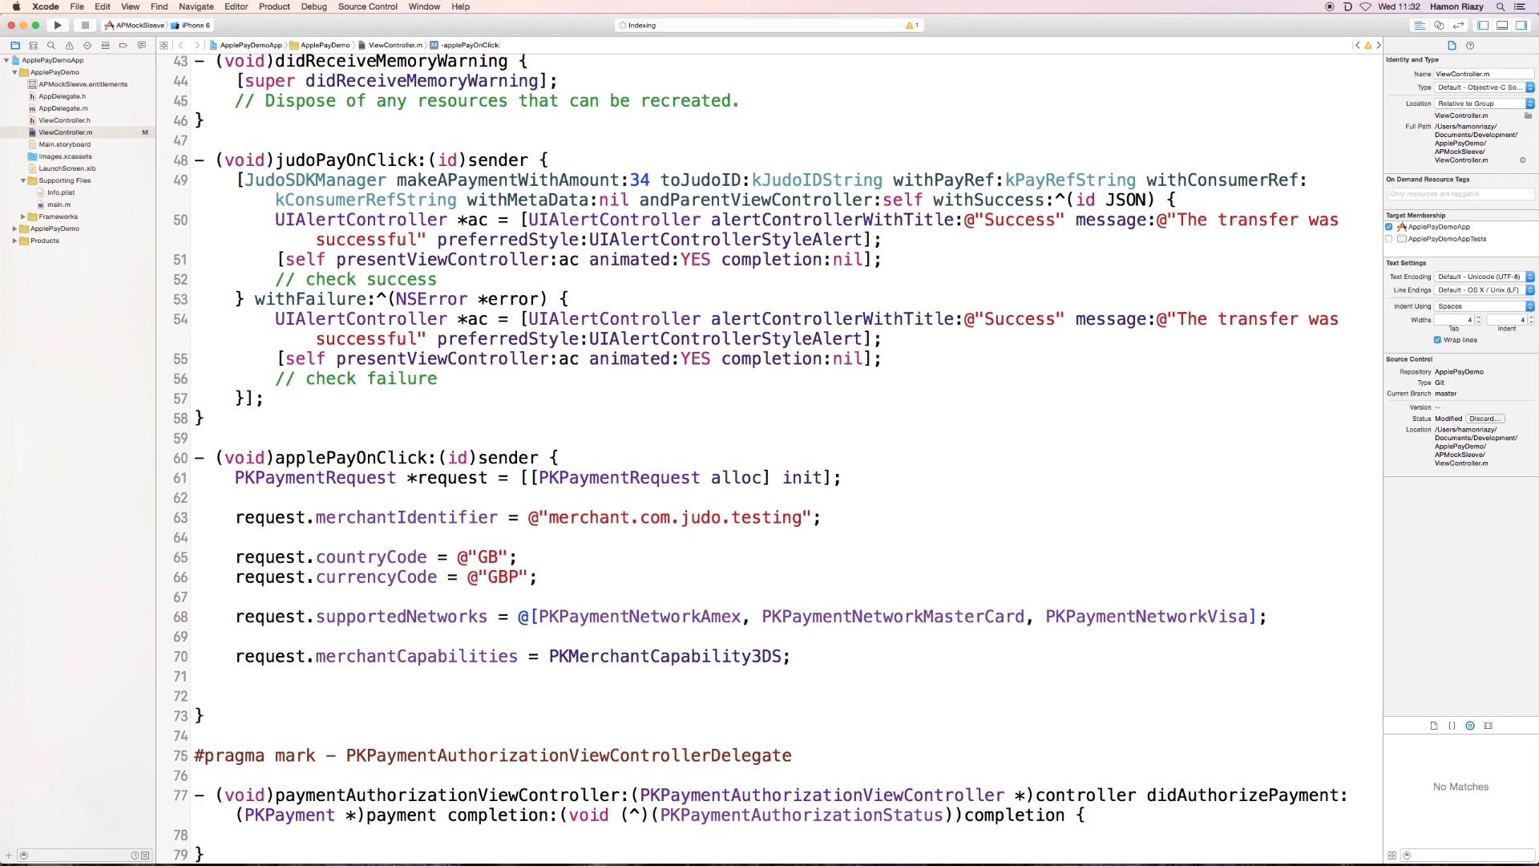
{"action": "type", "text": "NSArray"}
Step: Start NSArray *items with a PKPaymentSummaryItem built by summaryItemWithLabel:@"Sub-Total"
{"action": "key", "text": "Return"}
{"action": "type", "text": "*"}
{"action": "type", "text": "items ="}
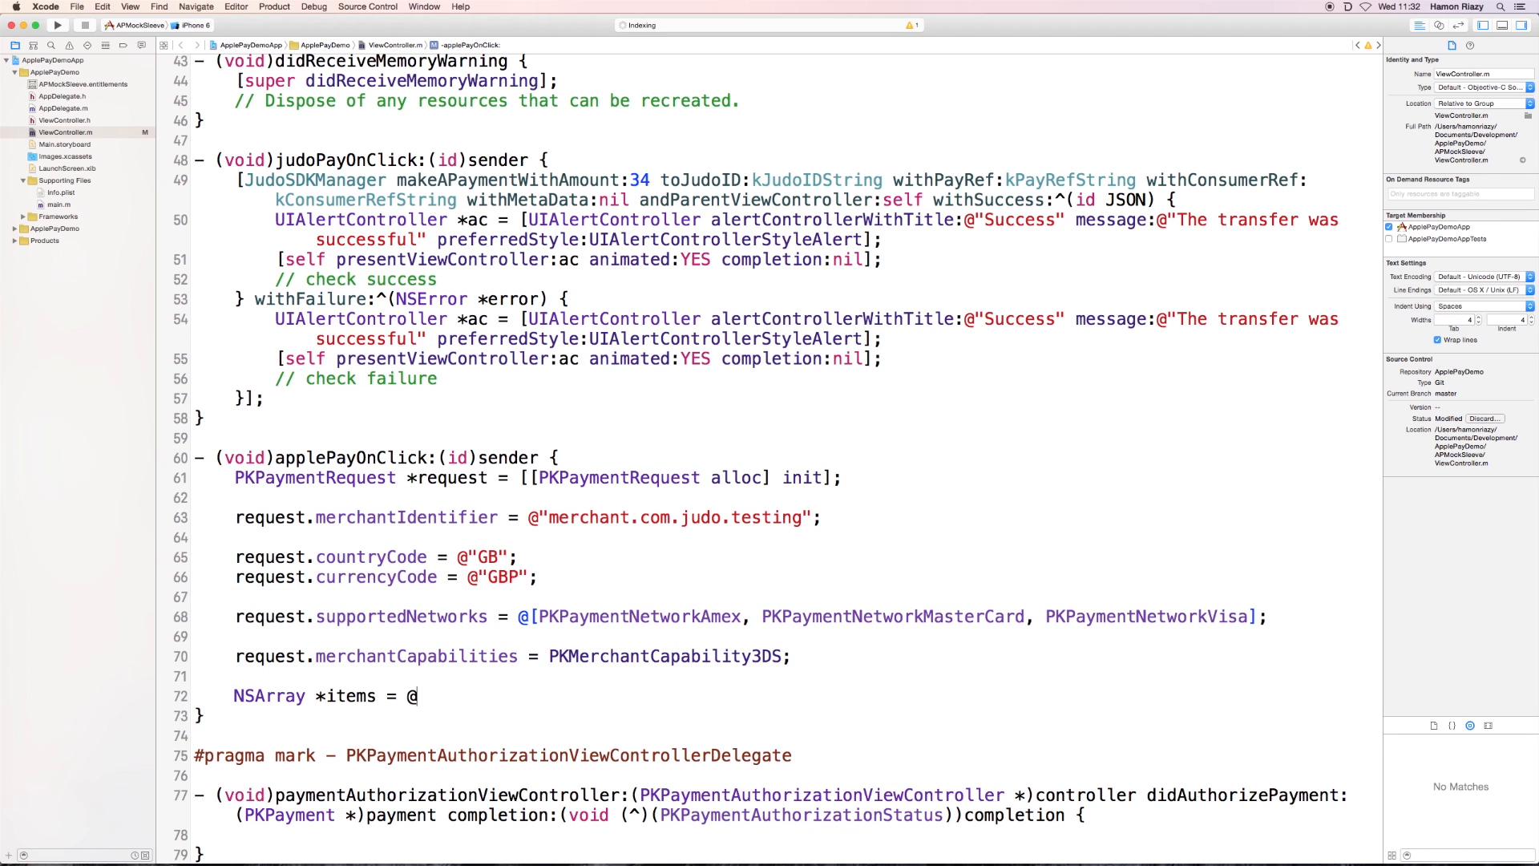
{"action": "type", "text": "@[];"}
{"action": "type", "text": "[PKPaym"}
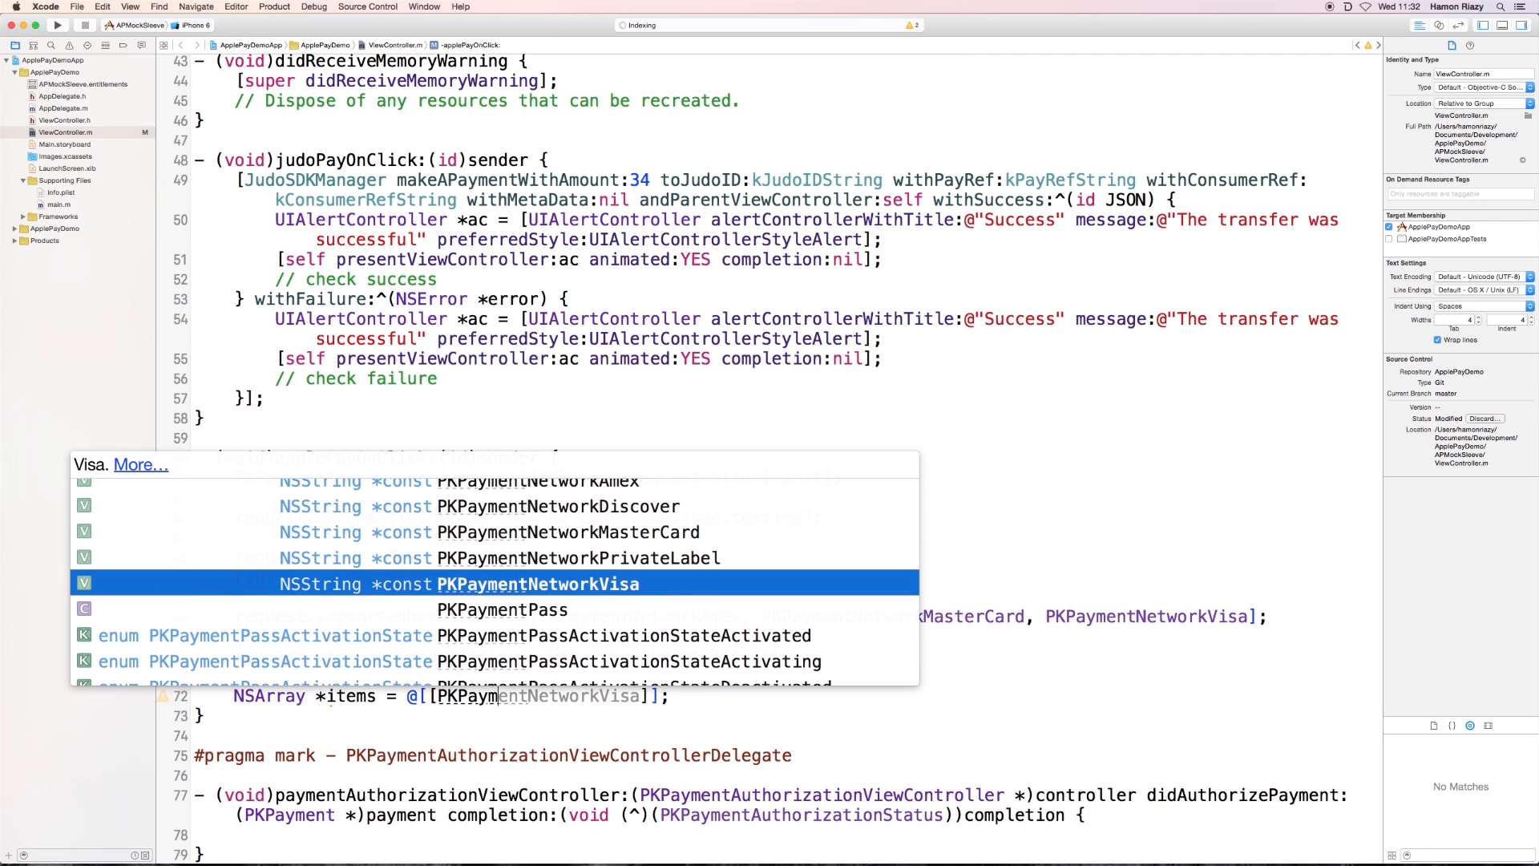
{"action": "type", "text": "entSummaryI"}
{"action": "key", "text": "Tab"}
{"action": "type", "text": "allo"}
{"action": "key", "text": "Tab"}
{"action": "type", "text": "] init"}
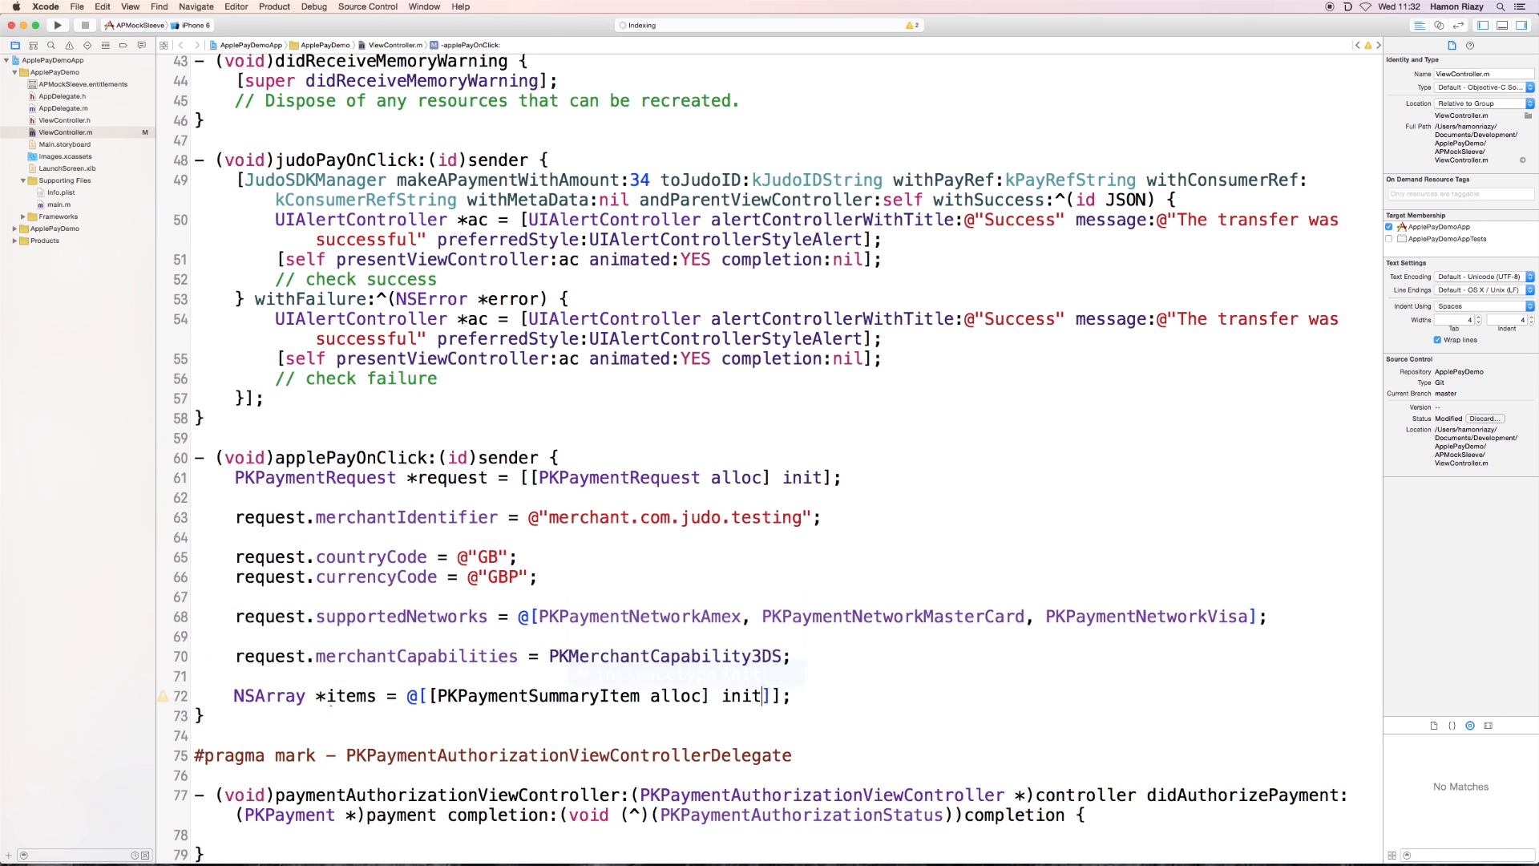
{"action": "key", "text": "BackSpace"}
{"action": "key", "text": "BackSpace"}
{"action": "key", "text": "BackSpace"}
{"action": "key", "text": "BackSpace"}
{"action": "key", "text": "BackSpace"}
{"action": "key", "text": "BackSpace"}
{"action": "type", "text": "summ"}
{"action": "key", "text": "Tab"}
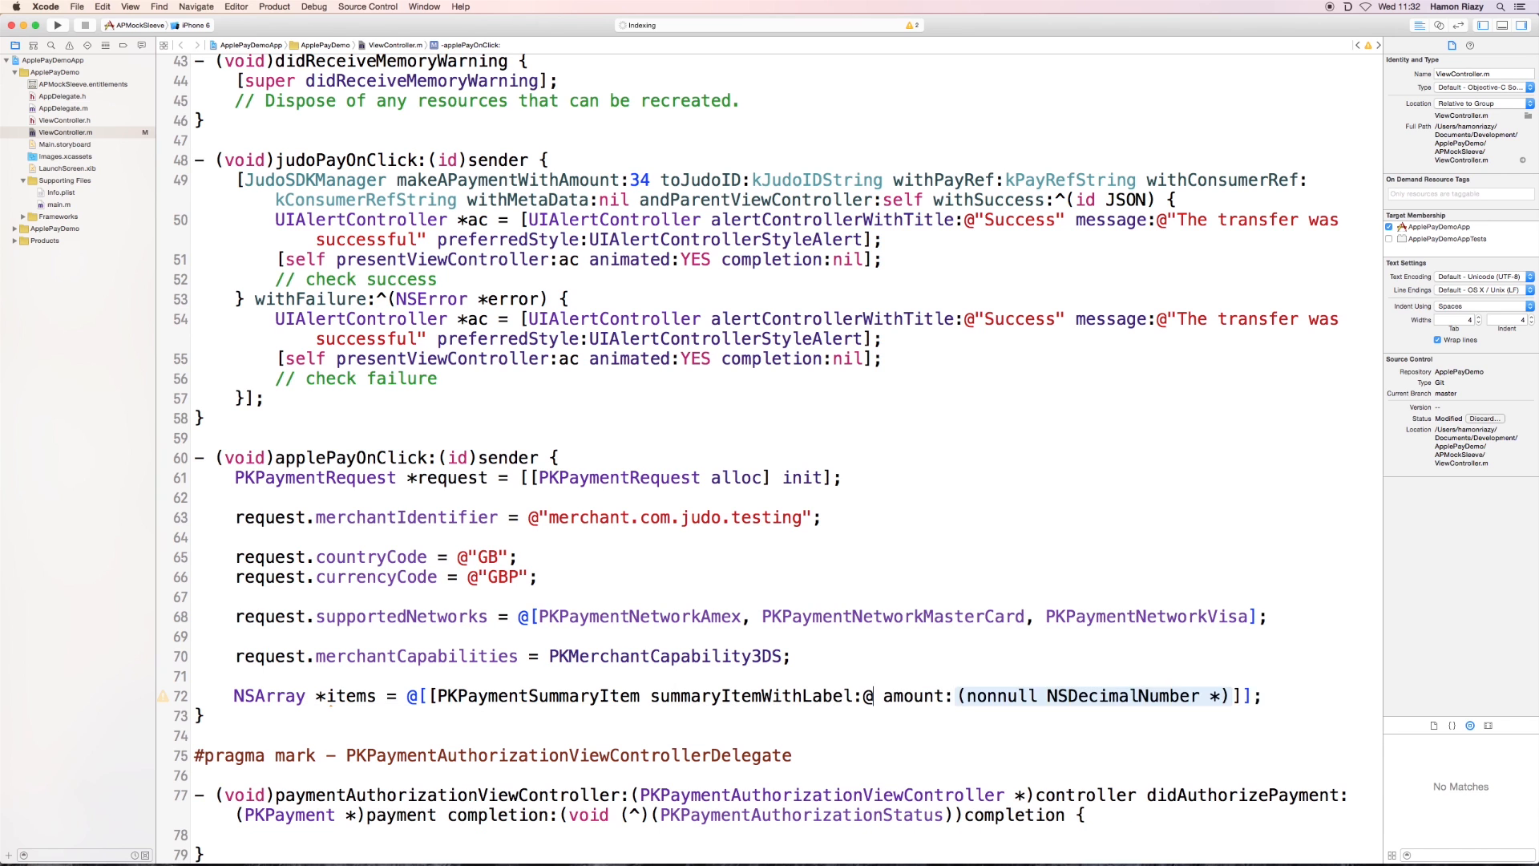
{"action": "type", "text": "@\"Sub-Total"}
Step: Give the Sub-Total item an NSDecimalNumber amount initialised with @"30.99 £"
{"action": "key", "text": "Tab"}
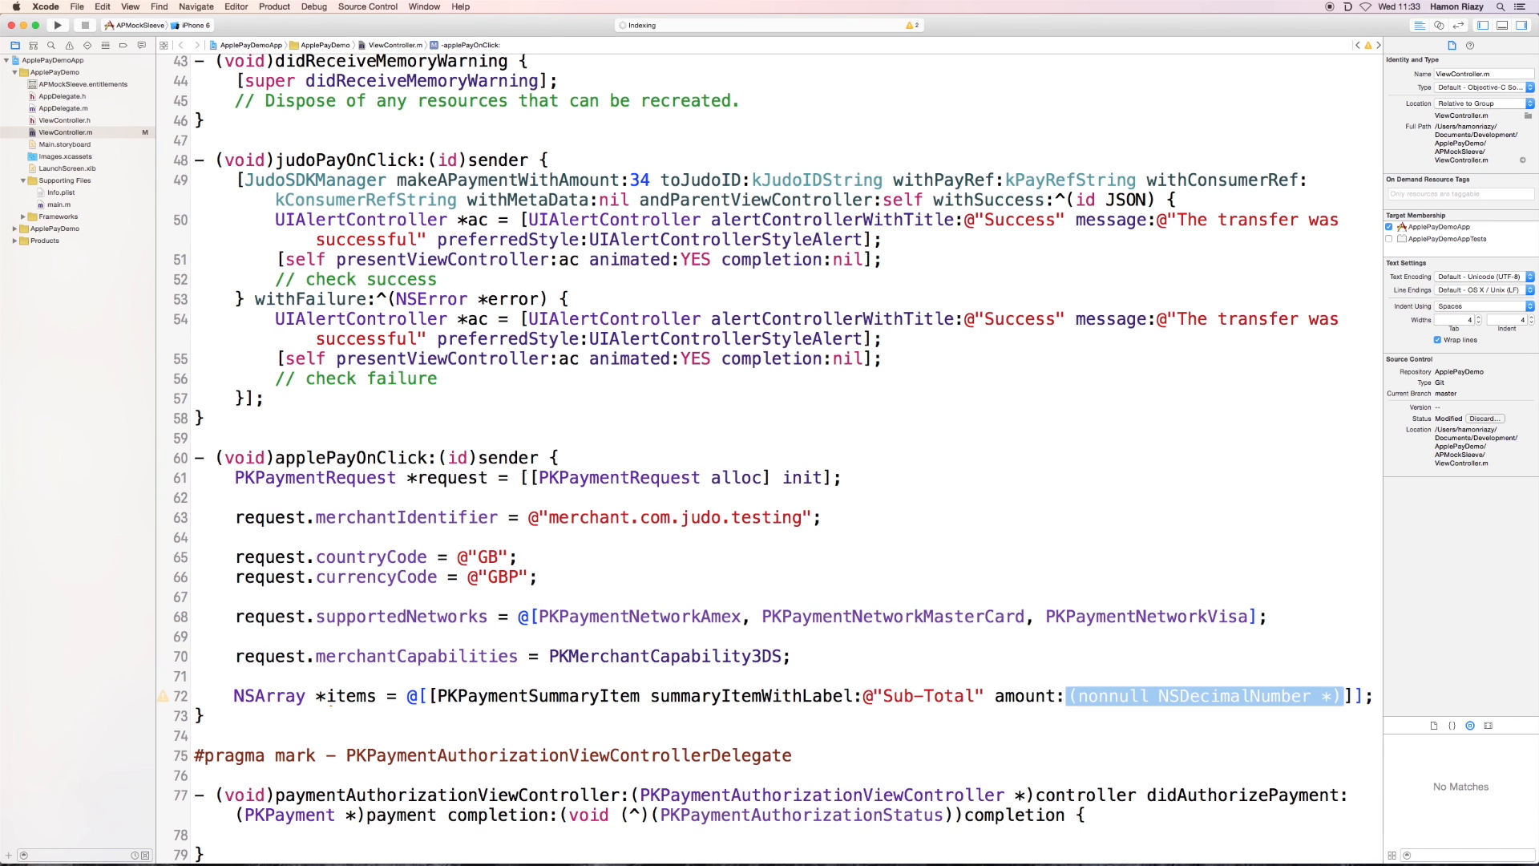
{"action": "type", "text": "[NSDec"}
{"action": "key", "text": "Tab"}
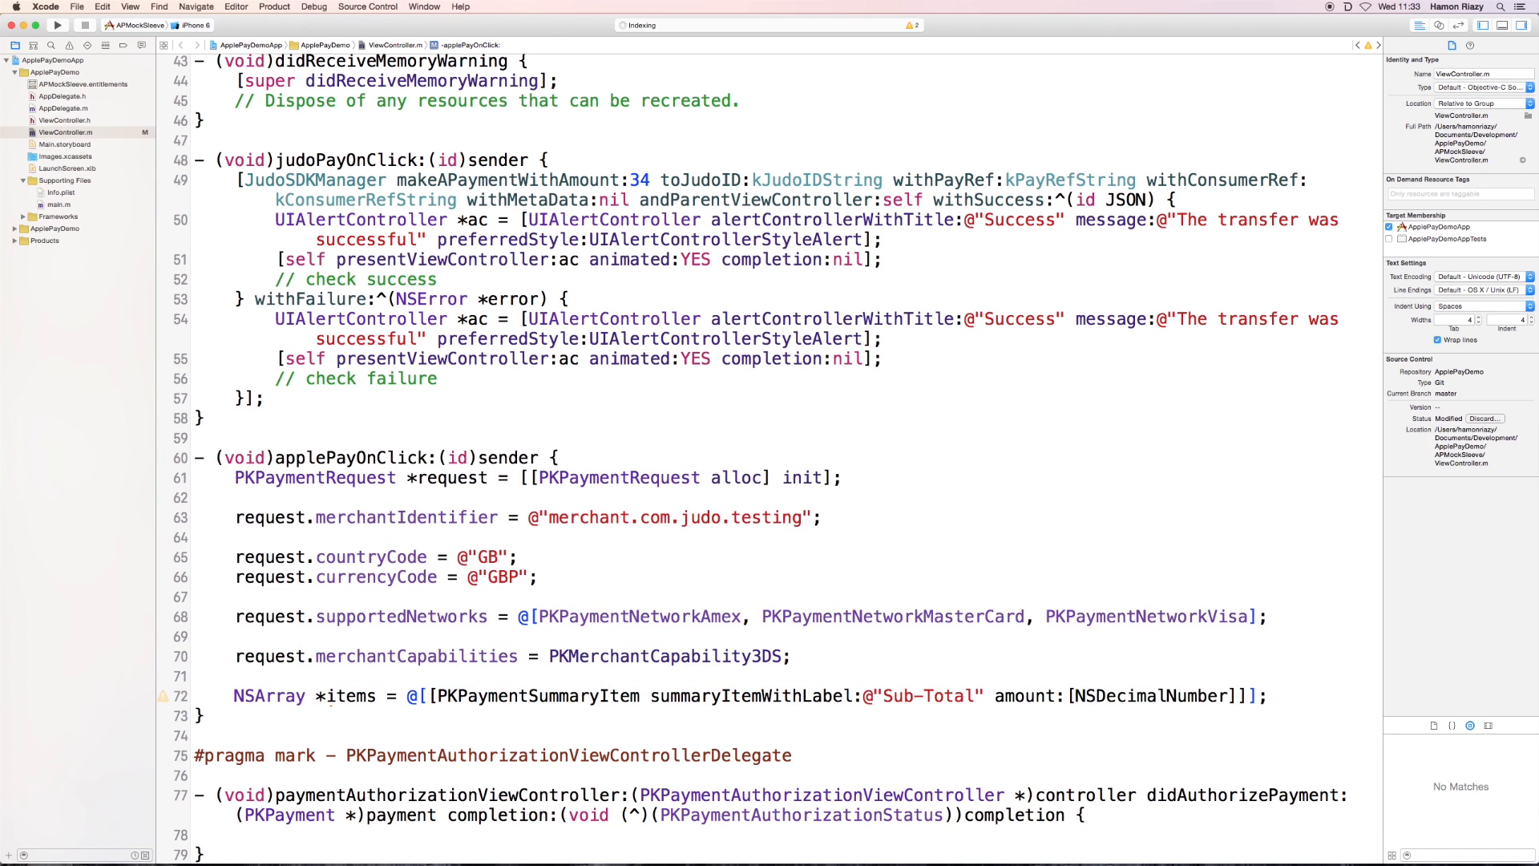
{"action": "type", "text": "all"}
{"action": "key", "text": "Tab"}
{"action": "type", "text": "initW"}
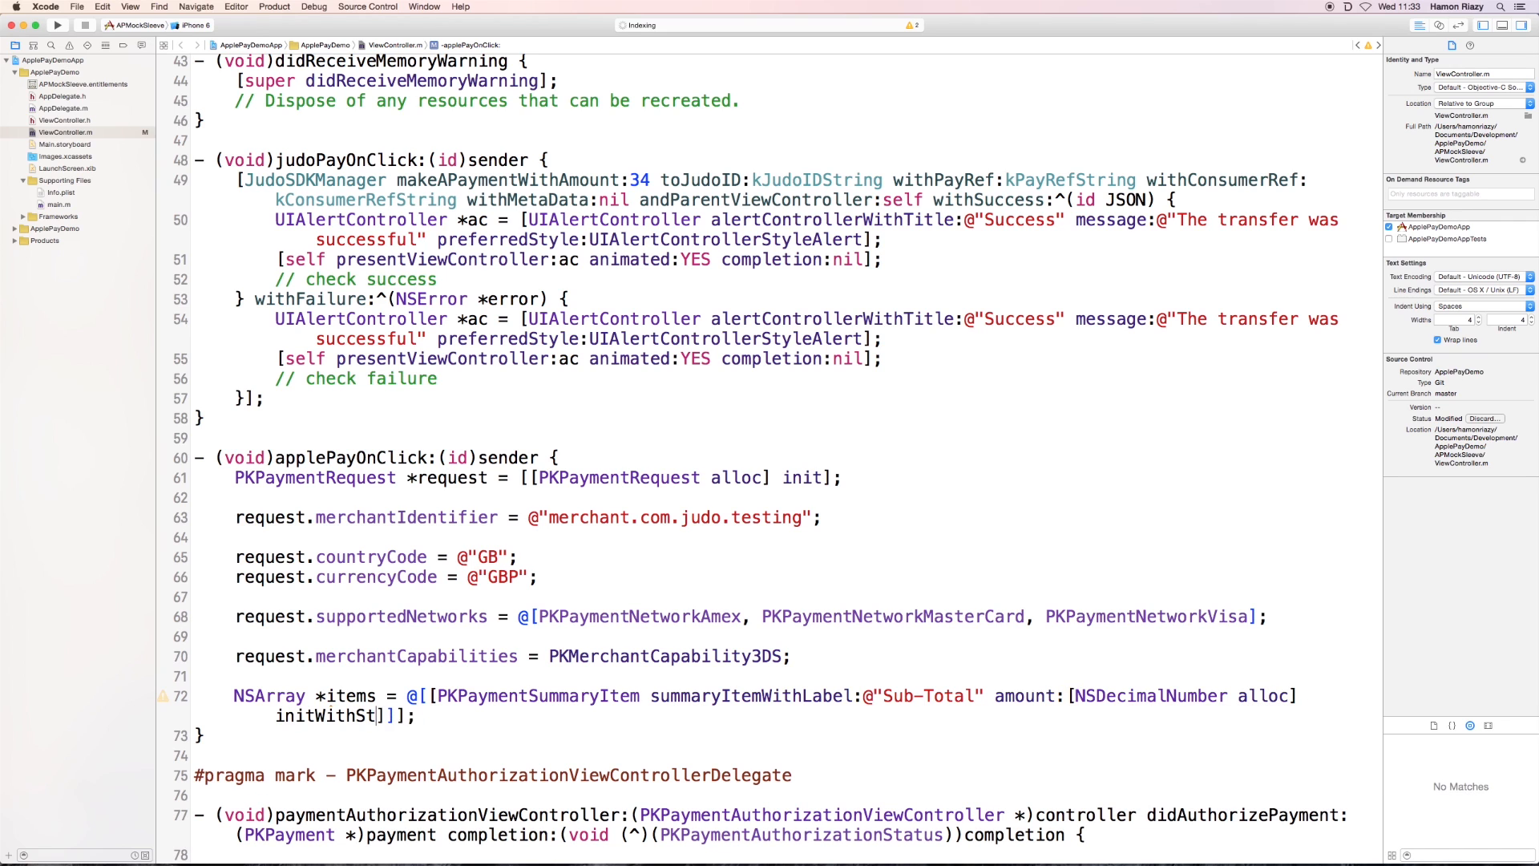
{"action": "key", "text": "Tab"}
{"action": "type", "text": "@\"30.99 "}
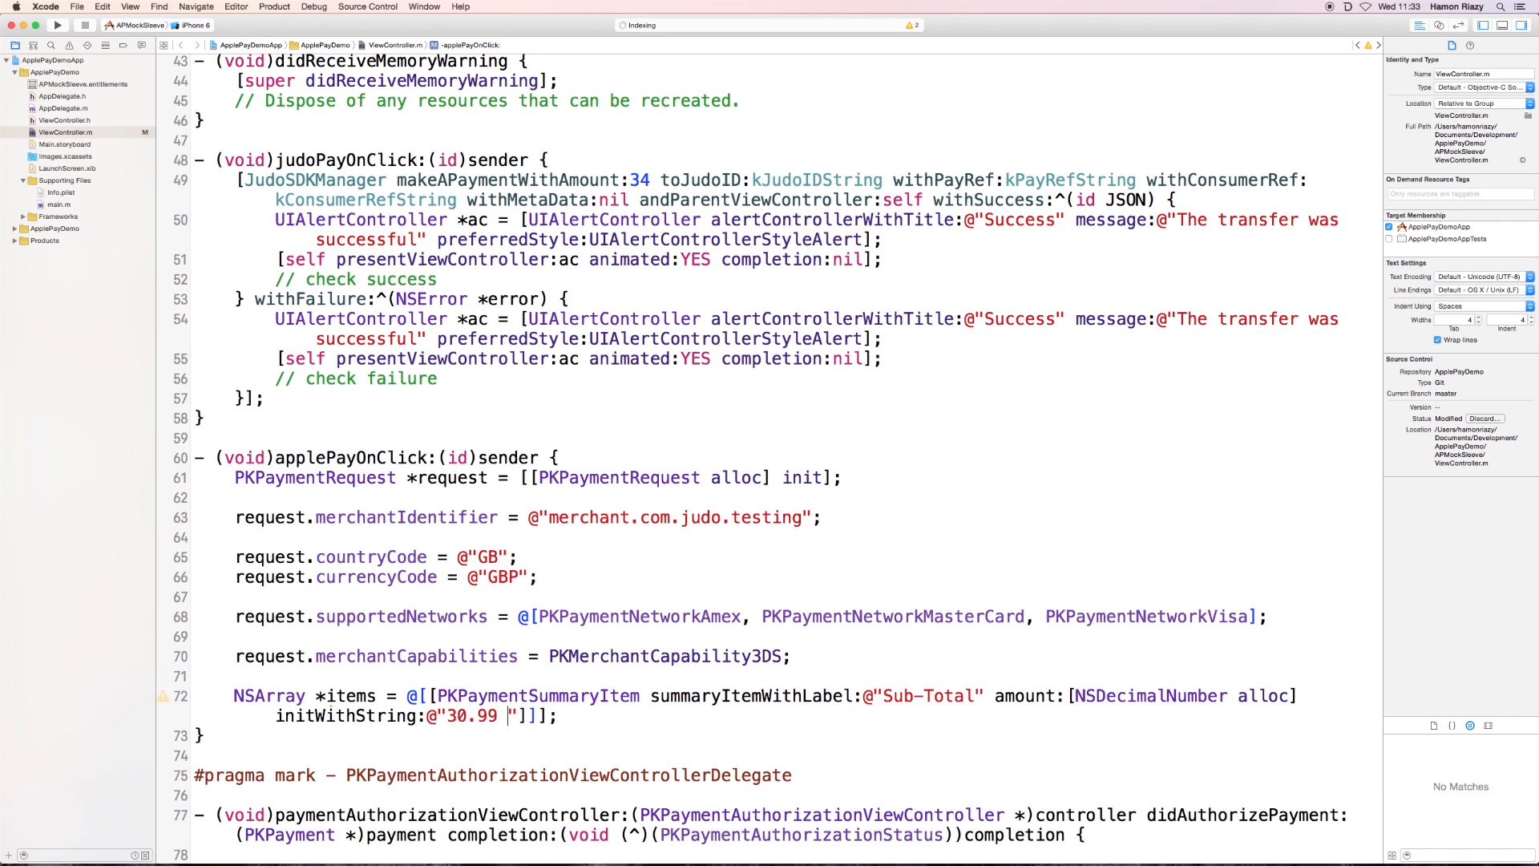
{"action": "type", "text": "£"}
{"action": "key", "text": "Right"}
{"action": "key", "text": "Right"}
{"action": "key", "text": "Right"}
{"action": "type", "text": "["}
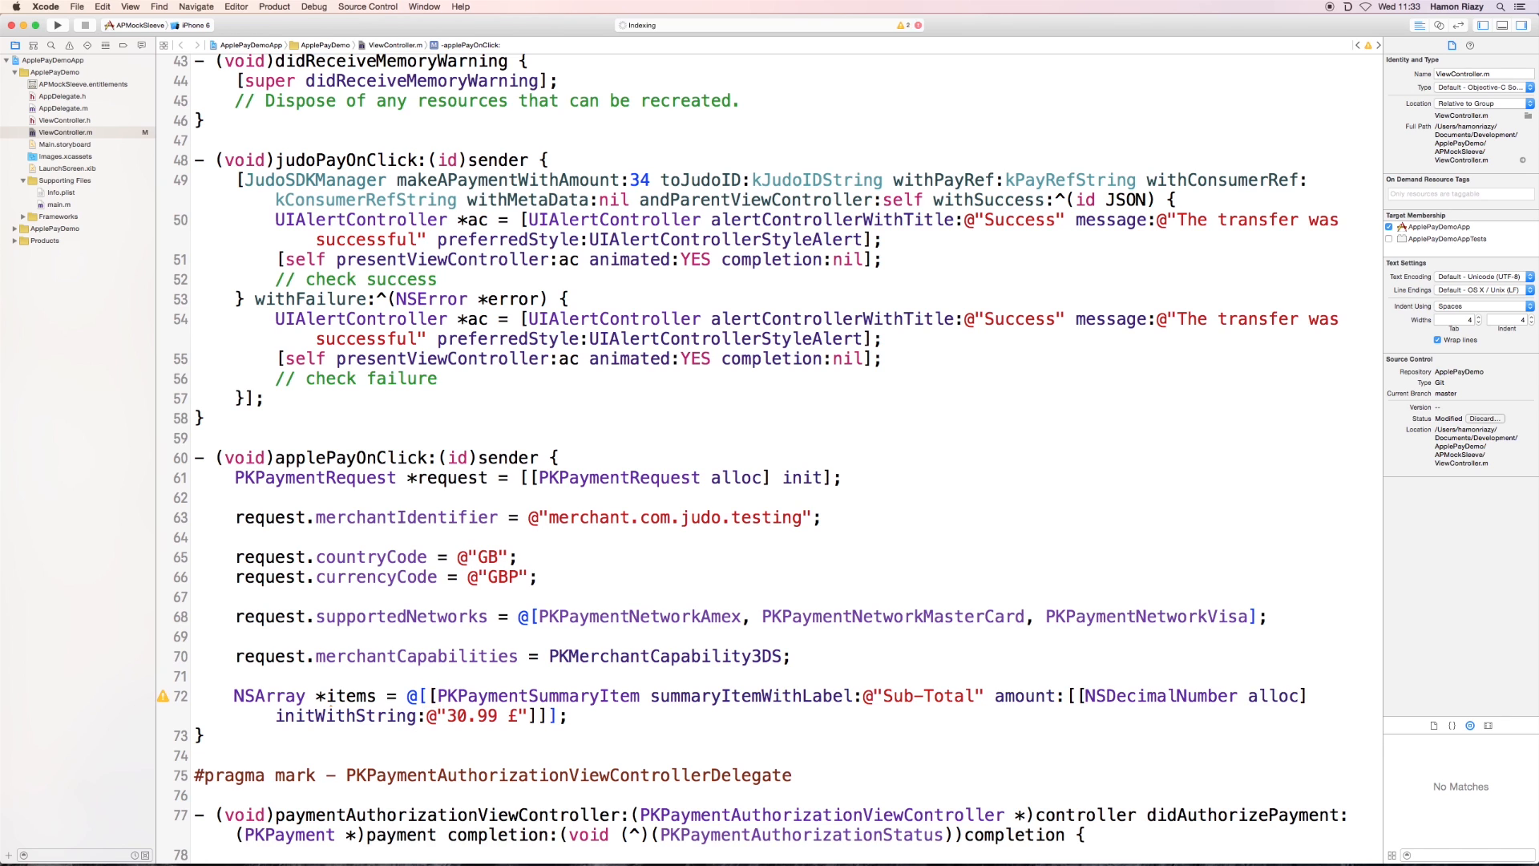
{"action": "key", "text": "Return"}
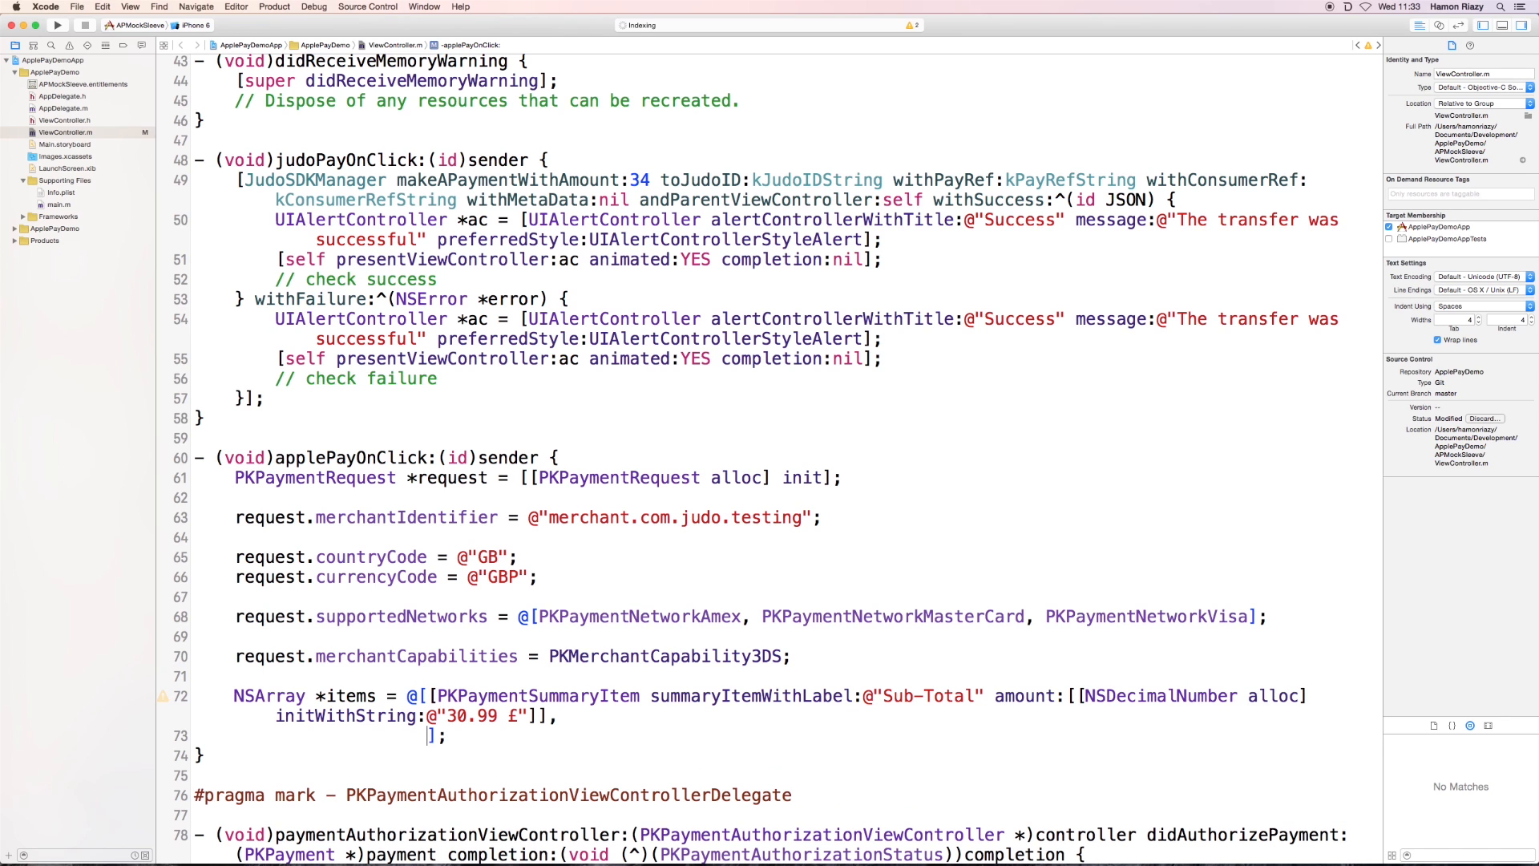
{"action": "type", "text": ","}
Step: Add a second PKPaymentSummaryItem labelled @"Shipping" with an NSDecimalNumber amount
{"action": "key", "text": "Return"}
{"action": "type", "text": "[PKPaymentSummar"}
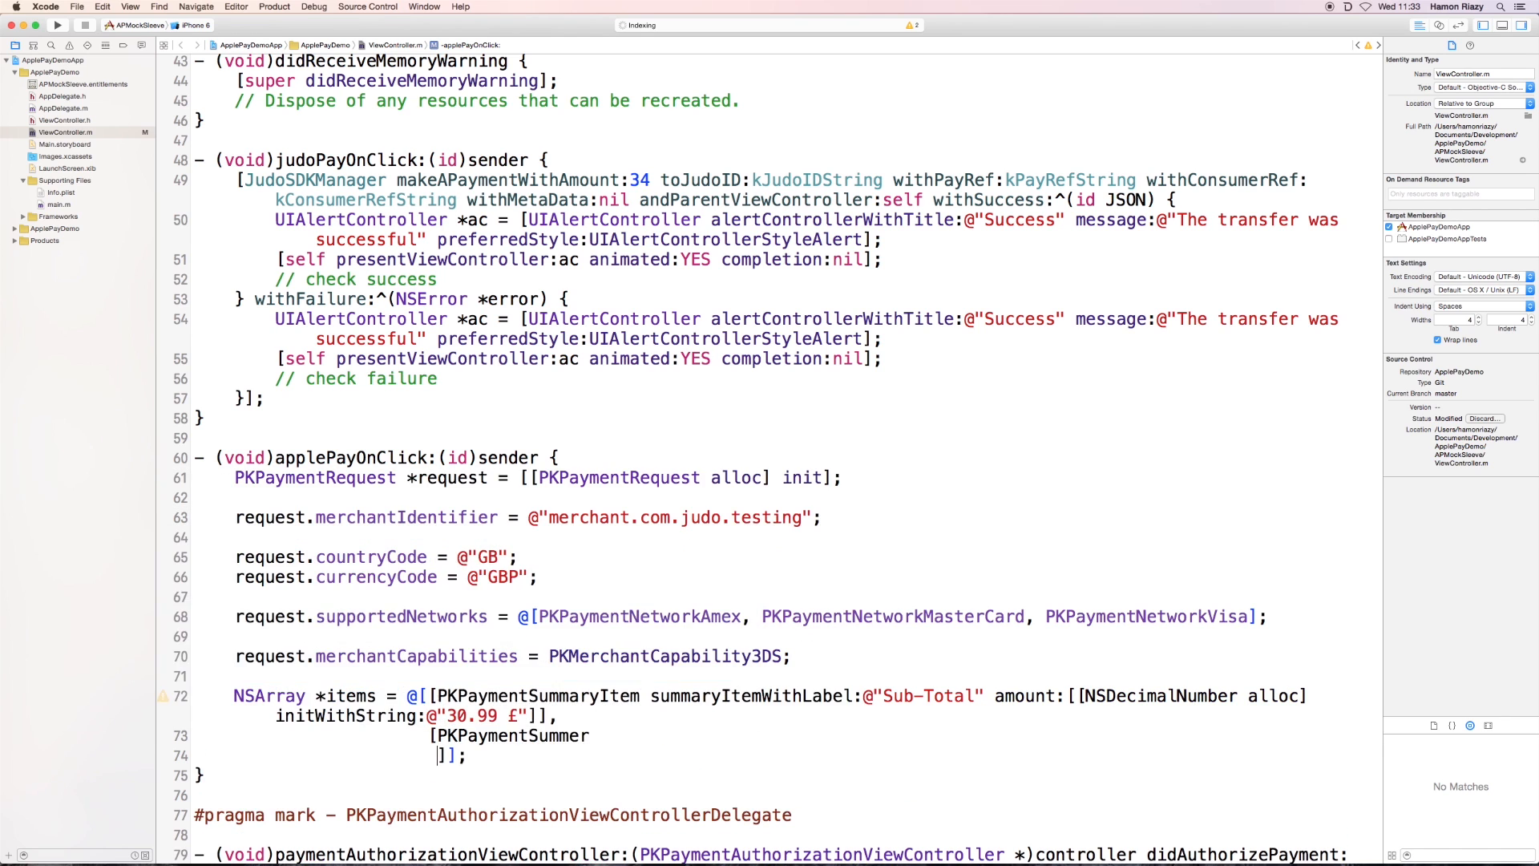
{"action": "key", "text": "BackSpace"}
{"action": "key", "text": "BackSpace"}
{"action": "key", "text": "BackSpace"}
{"action": "type", "text": "POK"}
{"action": "key", "text": "BackSpace"}
{"action": "key", "text": "BackSpace"}
{"action": "type", "text": "K"}
{"action": "key", "text": "Tab"}
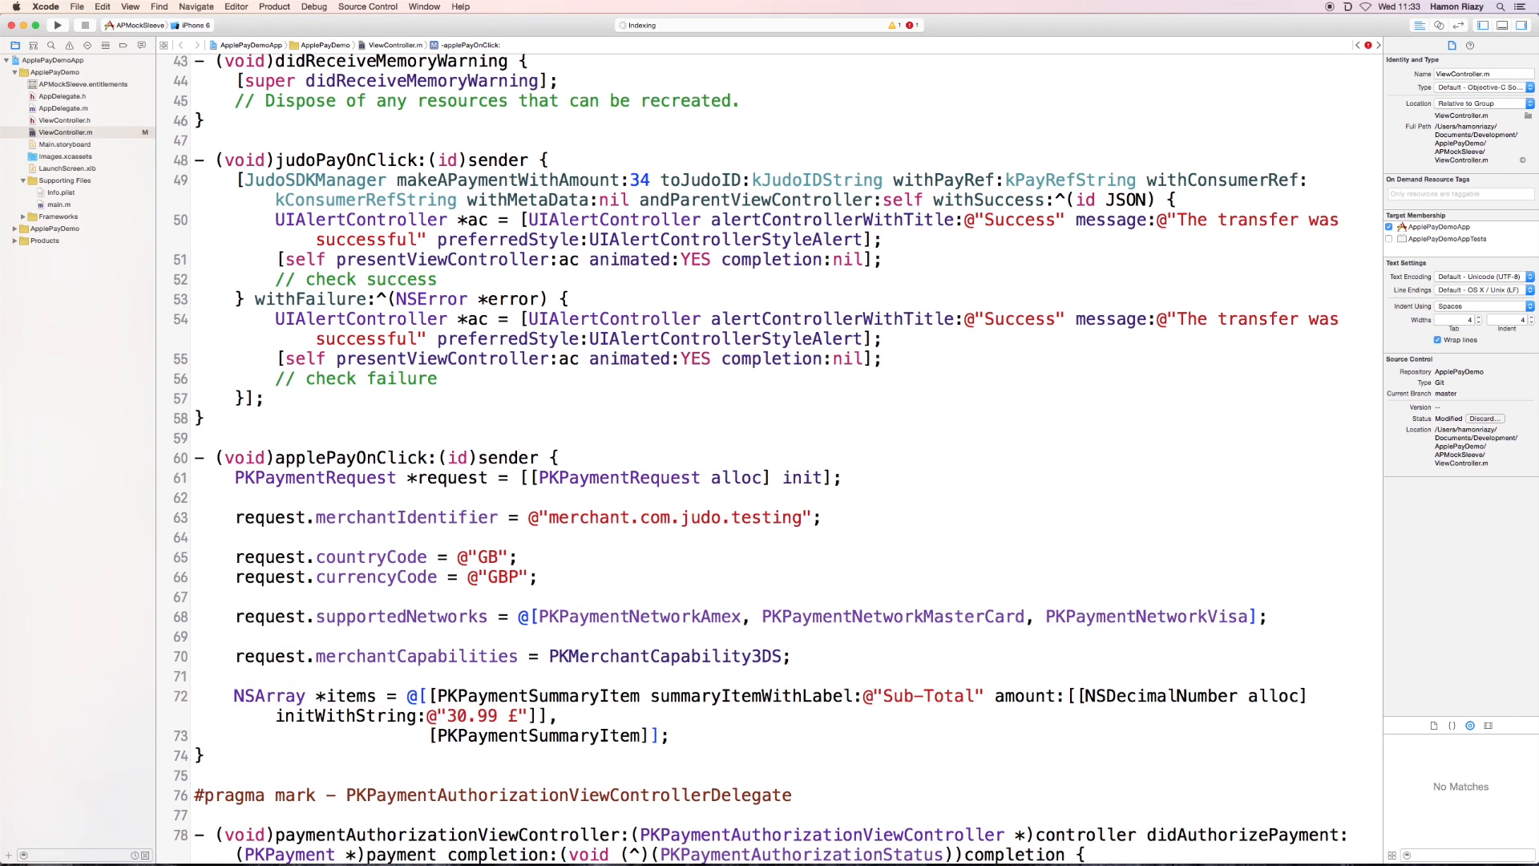
{"action": "type", "text": "summa"}
{"action": "key", "text": "Return"}
{"action": "type", "text": "@\"Shipping\" amount:(nonnull NSDecimalNumber *"}
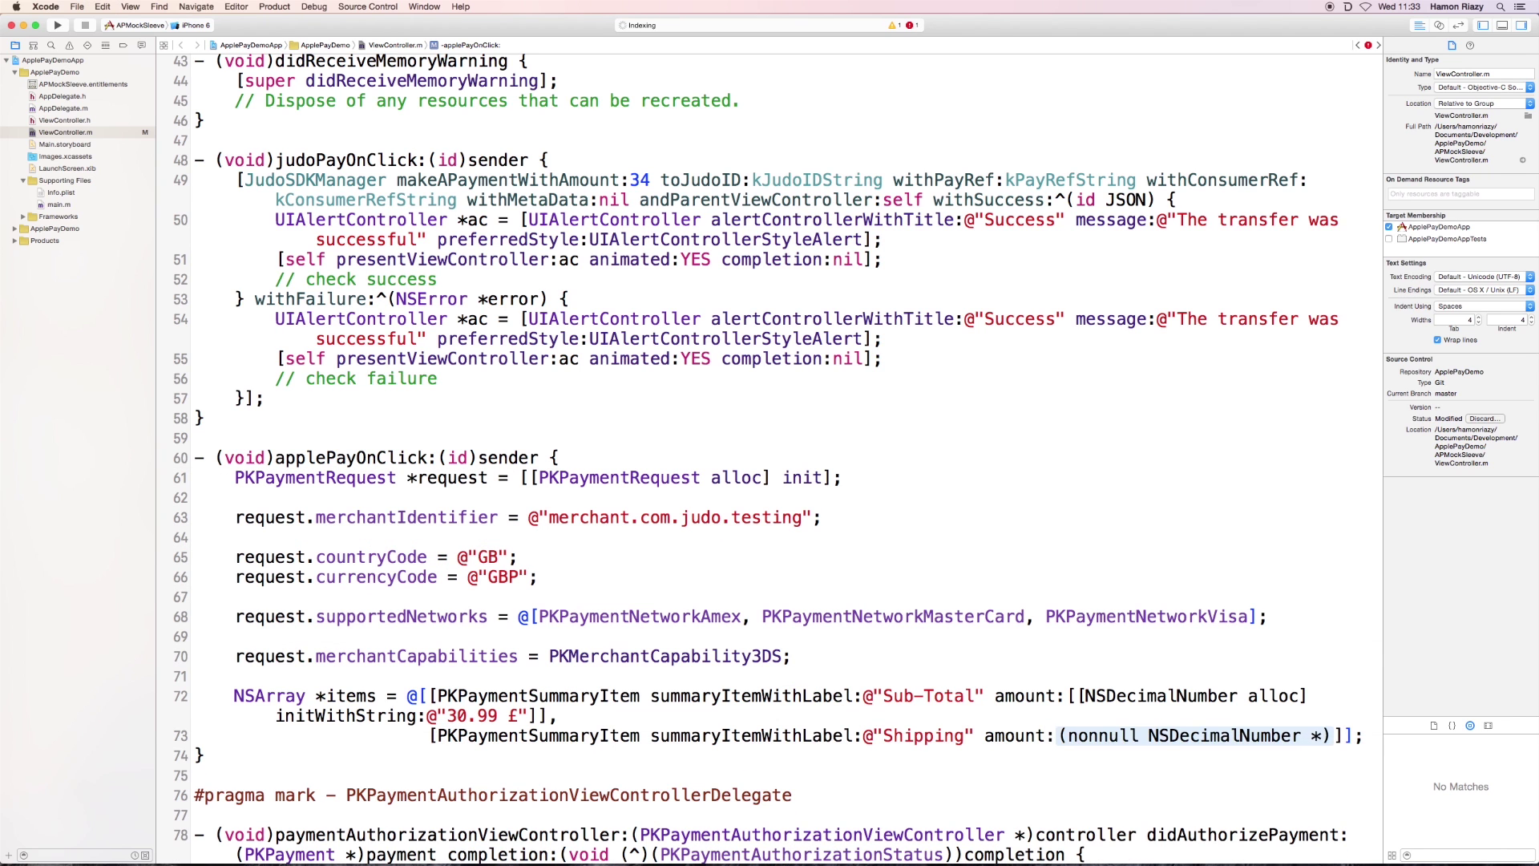
{"action": "key", "text": "Tab"}
{"action": "type", "text": "[[NSD"}
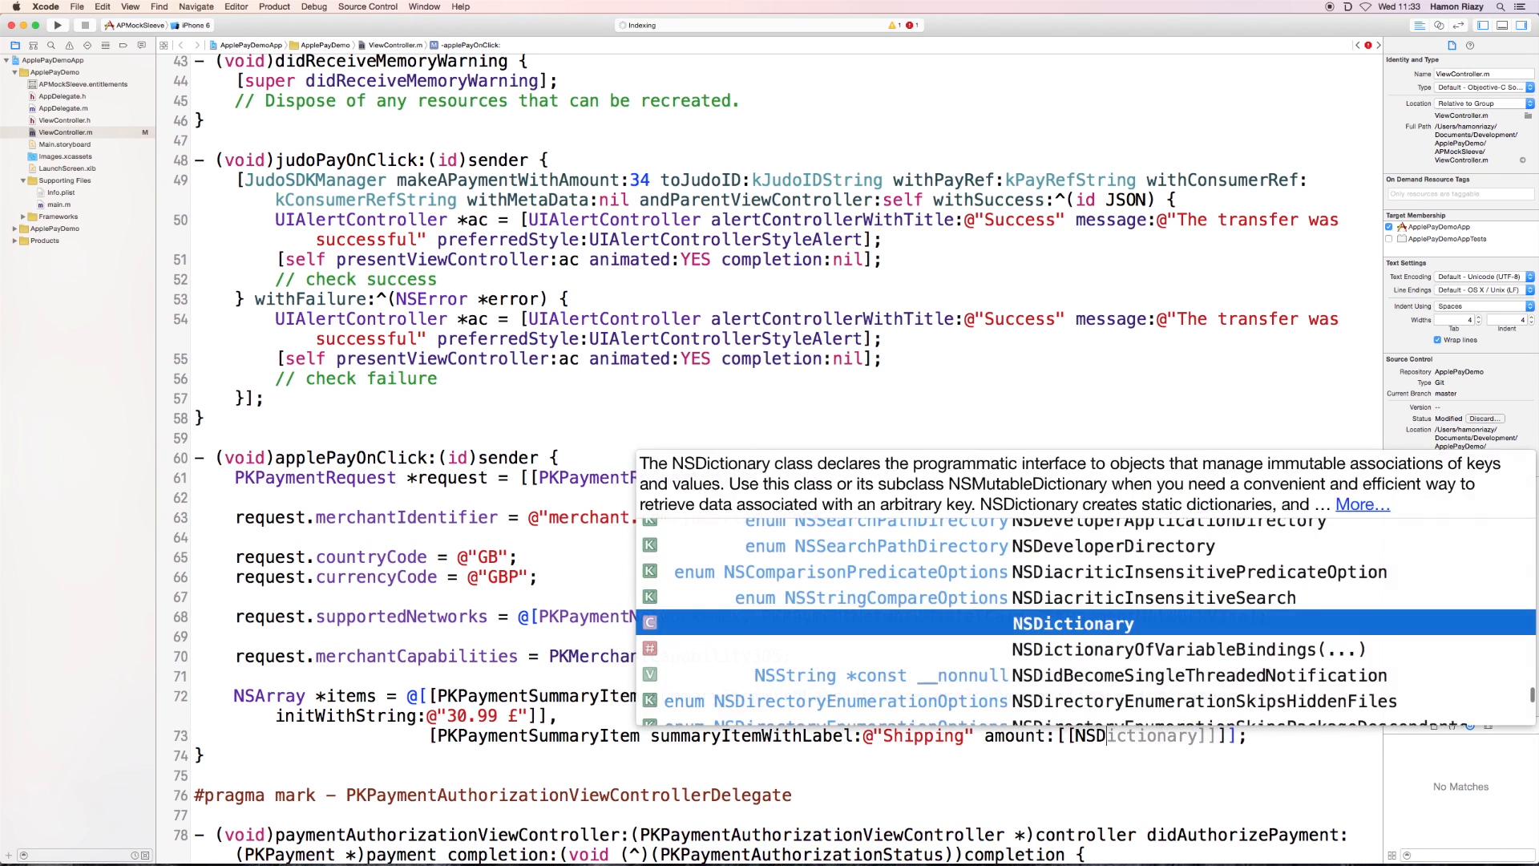
{"action": "type", "text": "ecimalN"}
{"action": "key", "text": "Tab"}
{"action": "type", "text": "allo"}
{"action": "key", "text": "Tab"}
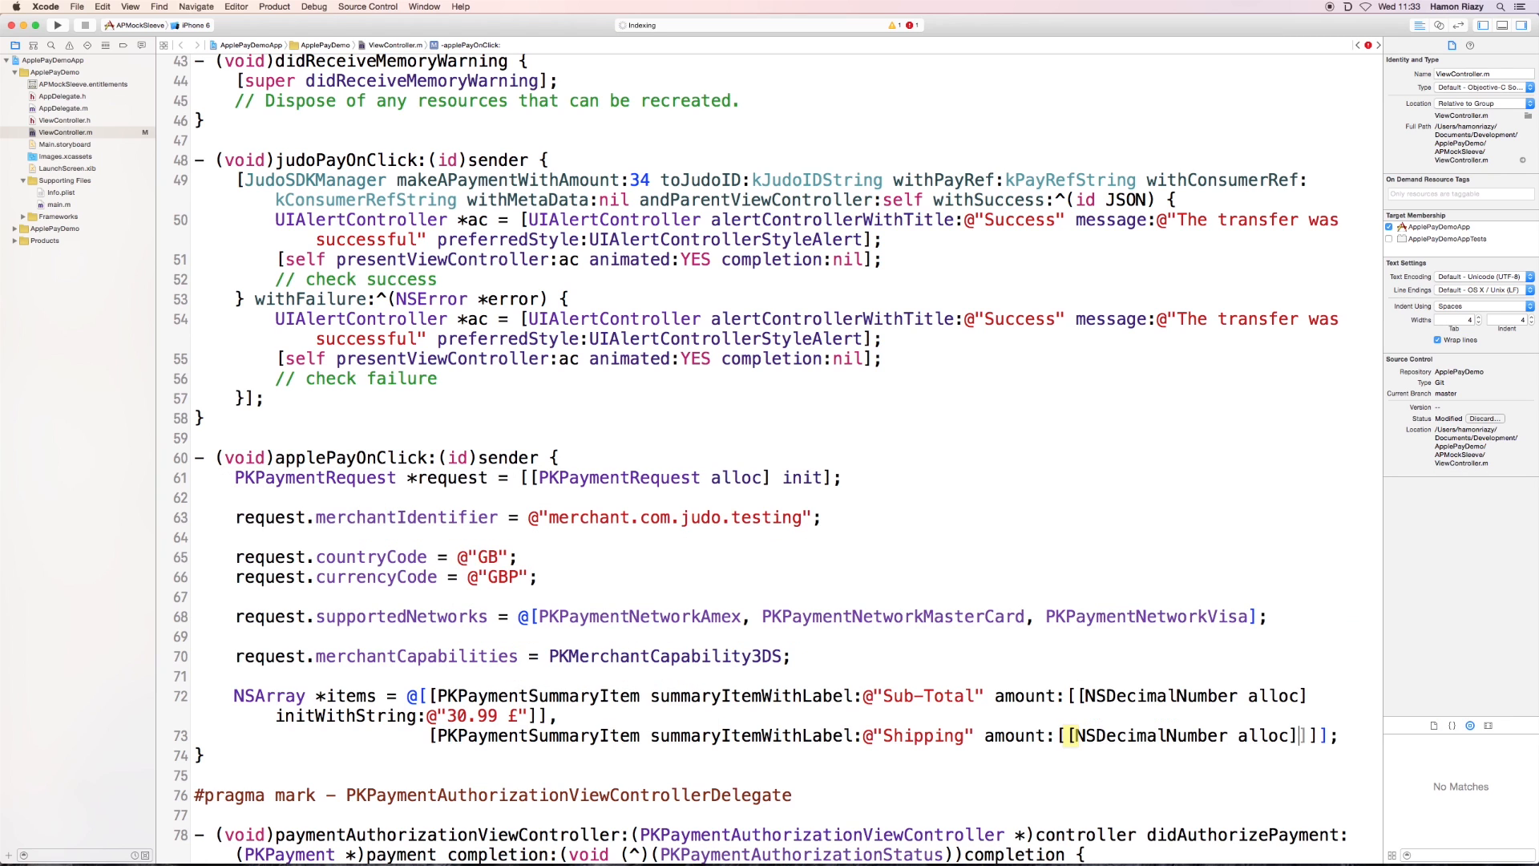
{"action": "type", "text": "initWithStrin"}
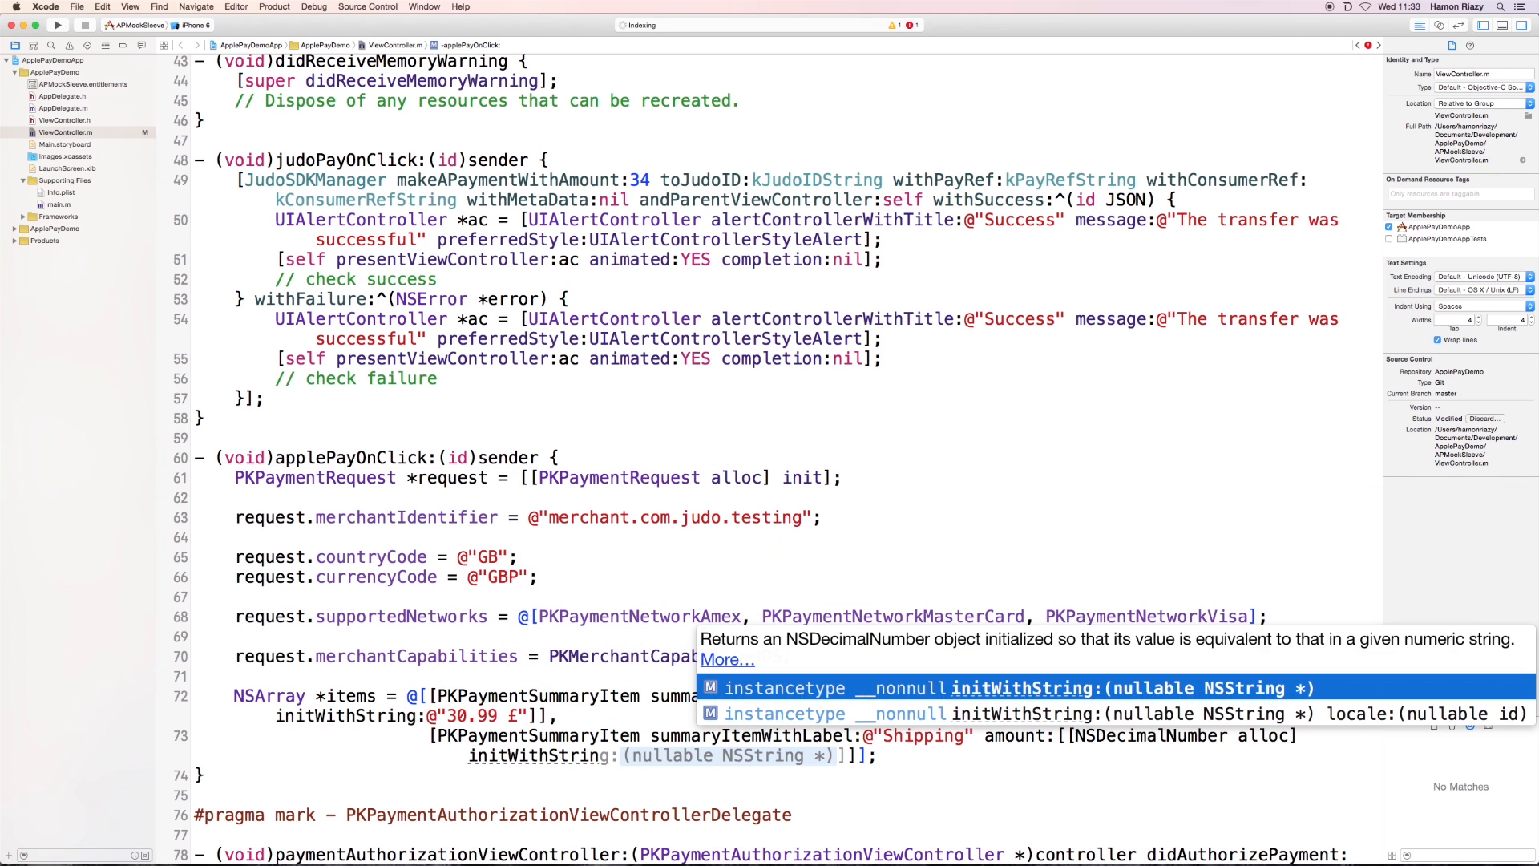
{"action": "key", "text": "Tab"}
{"action": "type", "text": "@\"\""}
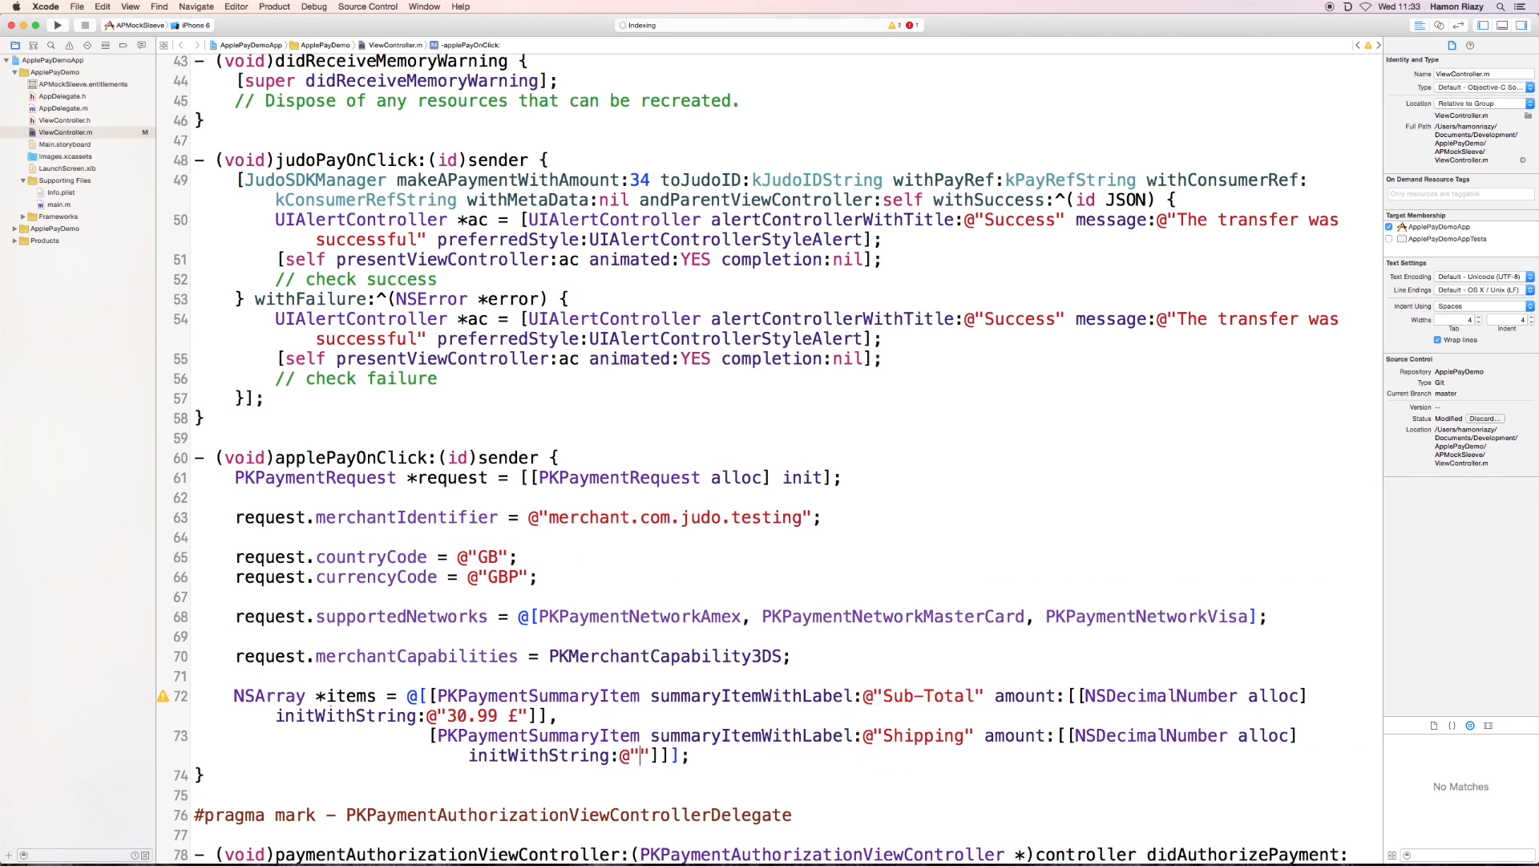
{"action": "type", "text": "4.99 ¢"}
Step: Redo the Shipping amount as initWithString:@"4.99 £" and close the items array
{"action": "key", "text": "BackSpace"}
{"action": "type", "text": "£"}
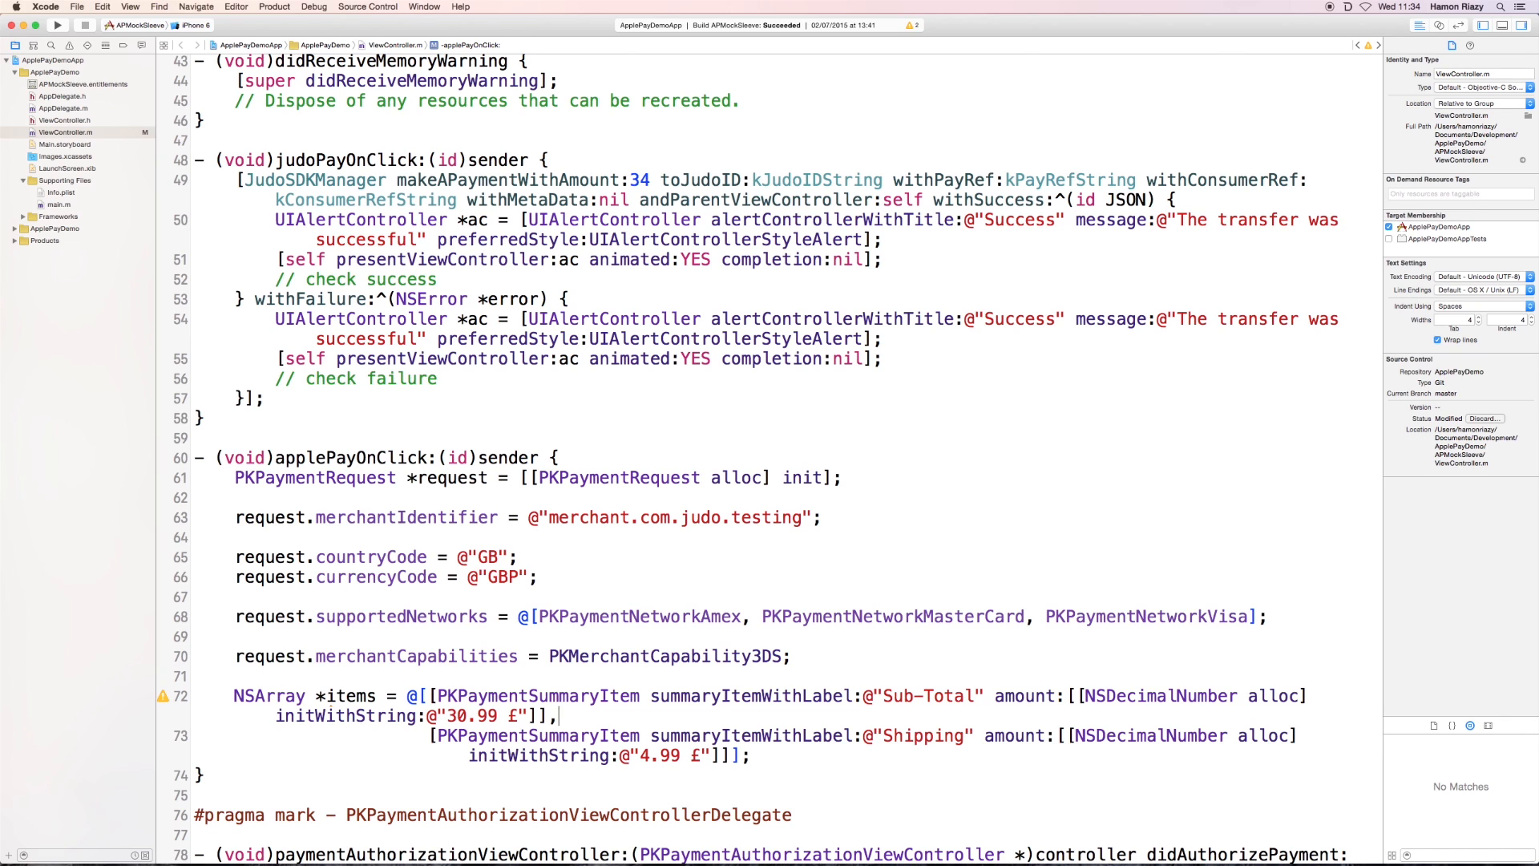
{"action": "key", "text": "super+z"}
{"action": "key", "text": "super+z"}
{"action": "key", "text": "super+z"}
{"action": "key", "text": "Tab"}
{"action": "type", "text": "[["}
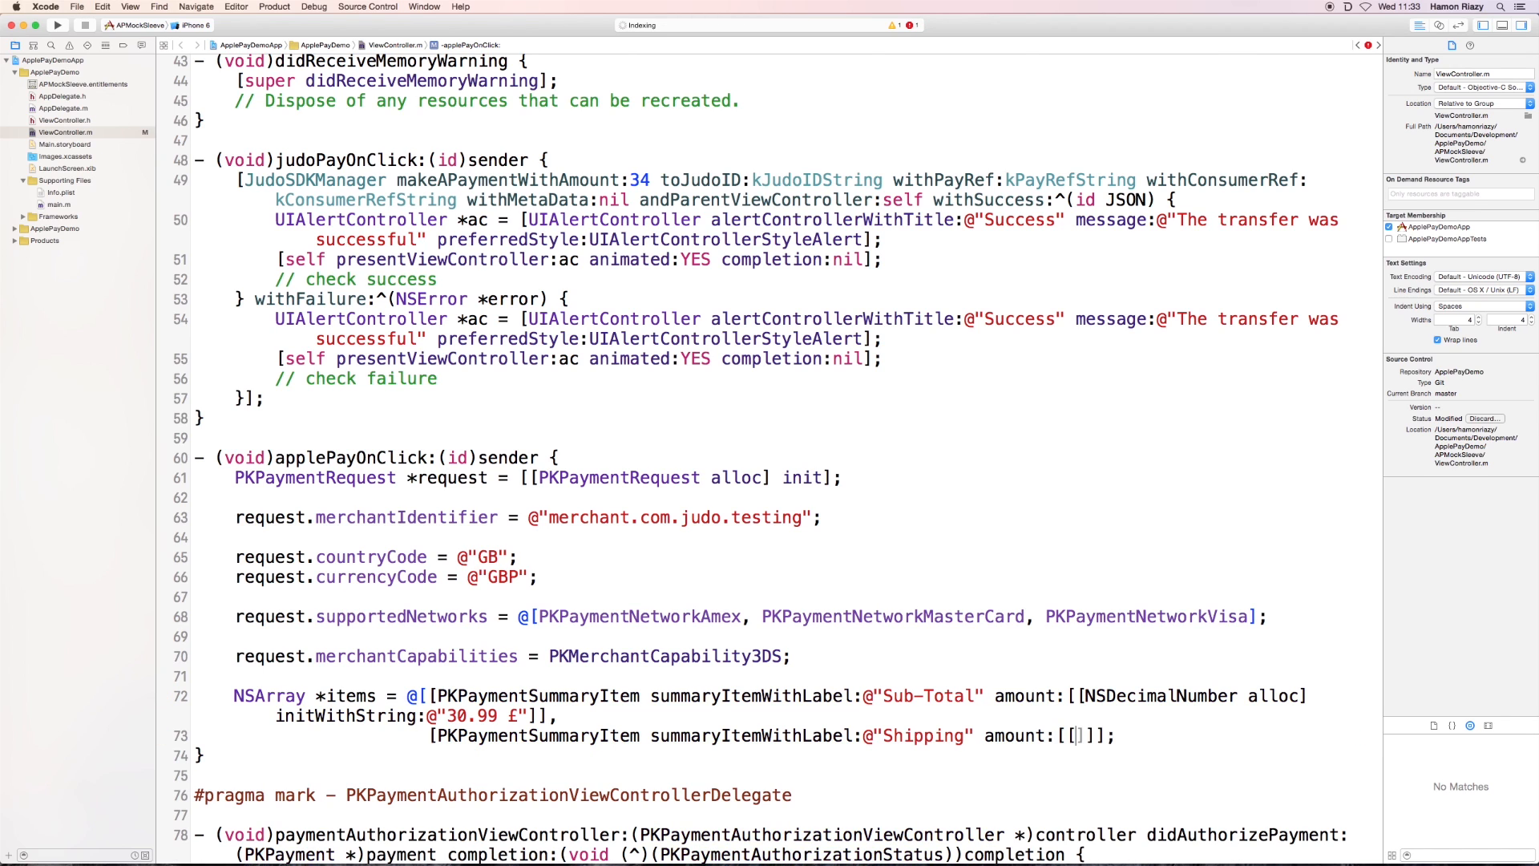
{"action": "type", "text": "NSDecim"}
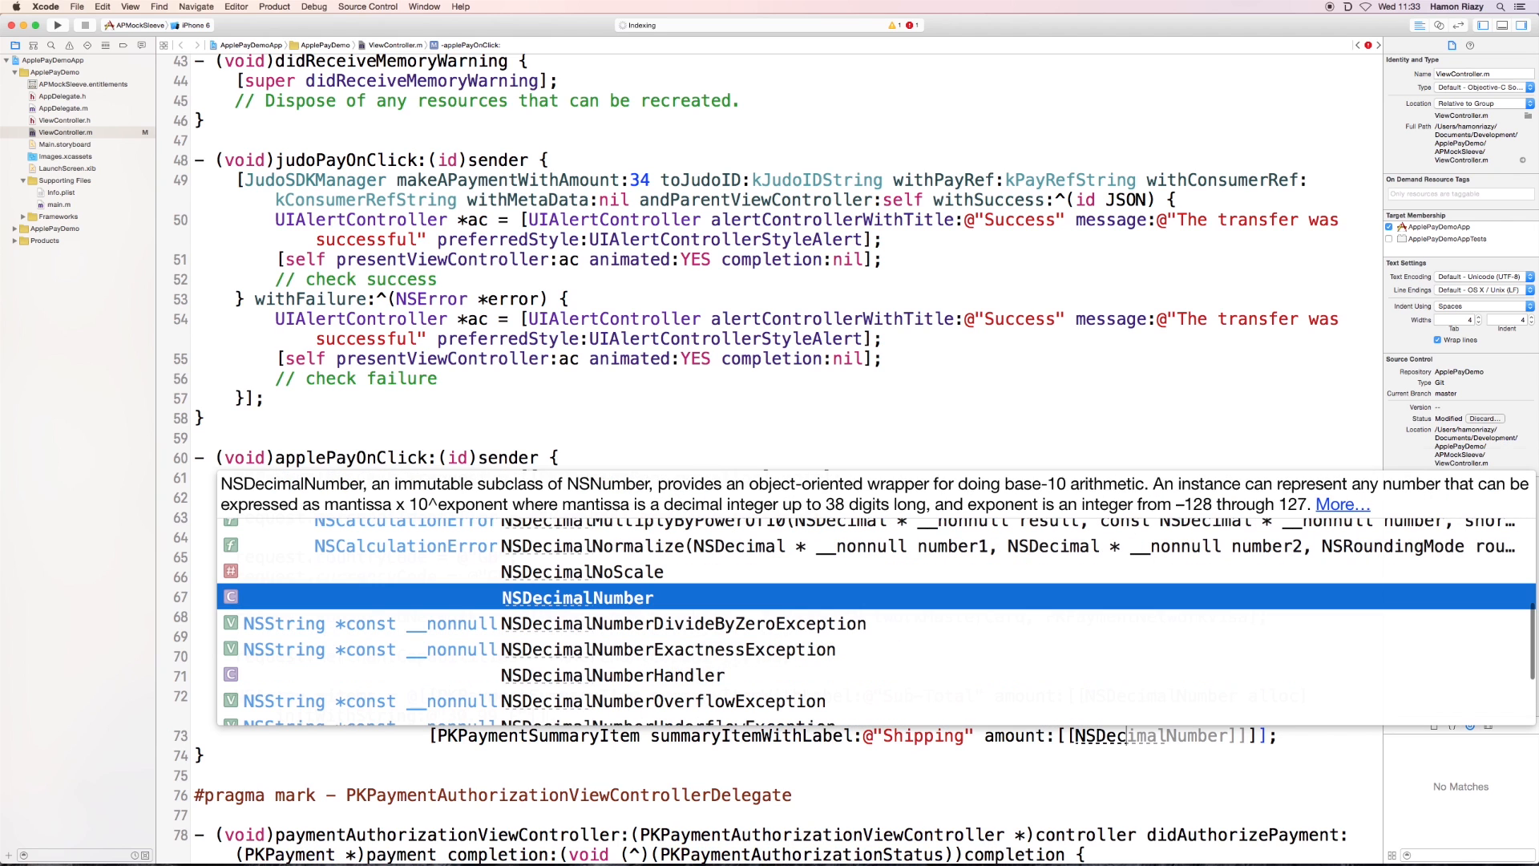
{"action": "key", "text": "Tab"}
{"action": "type", "text": "alloc"}
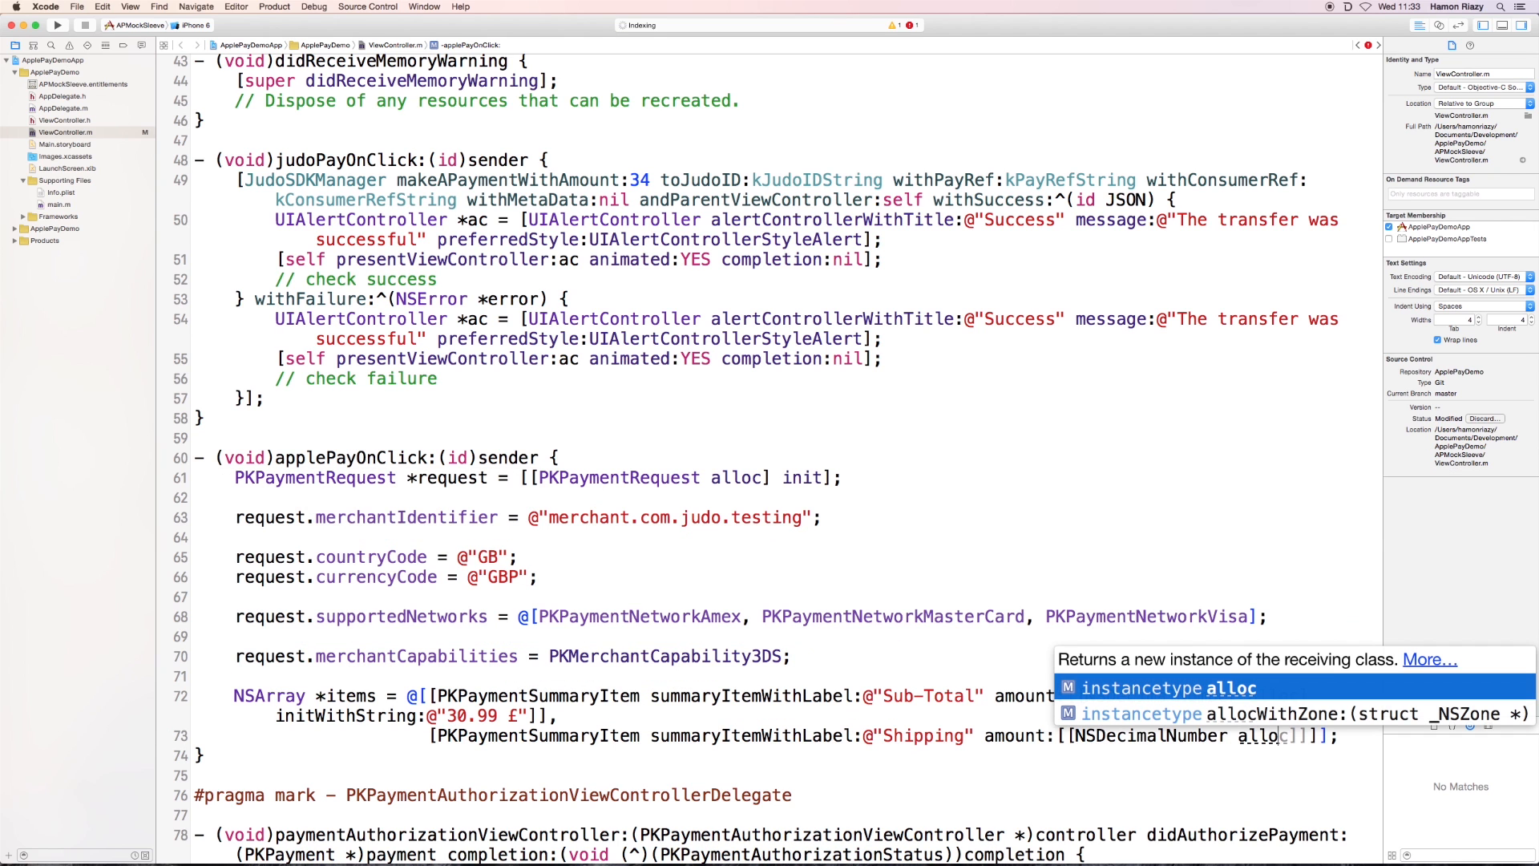
{"action": "key", "text": "Tab"}
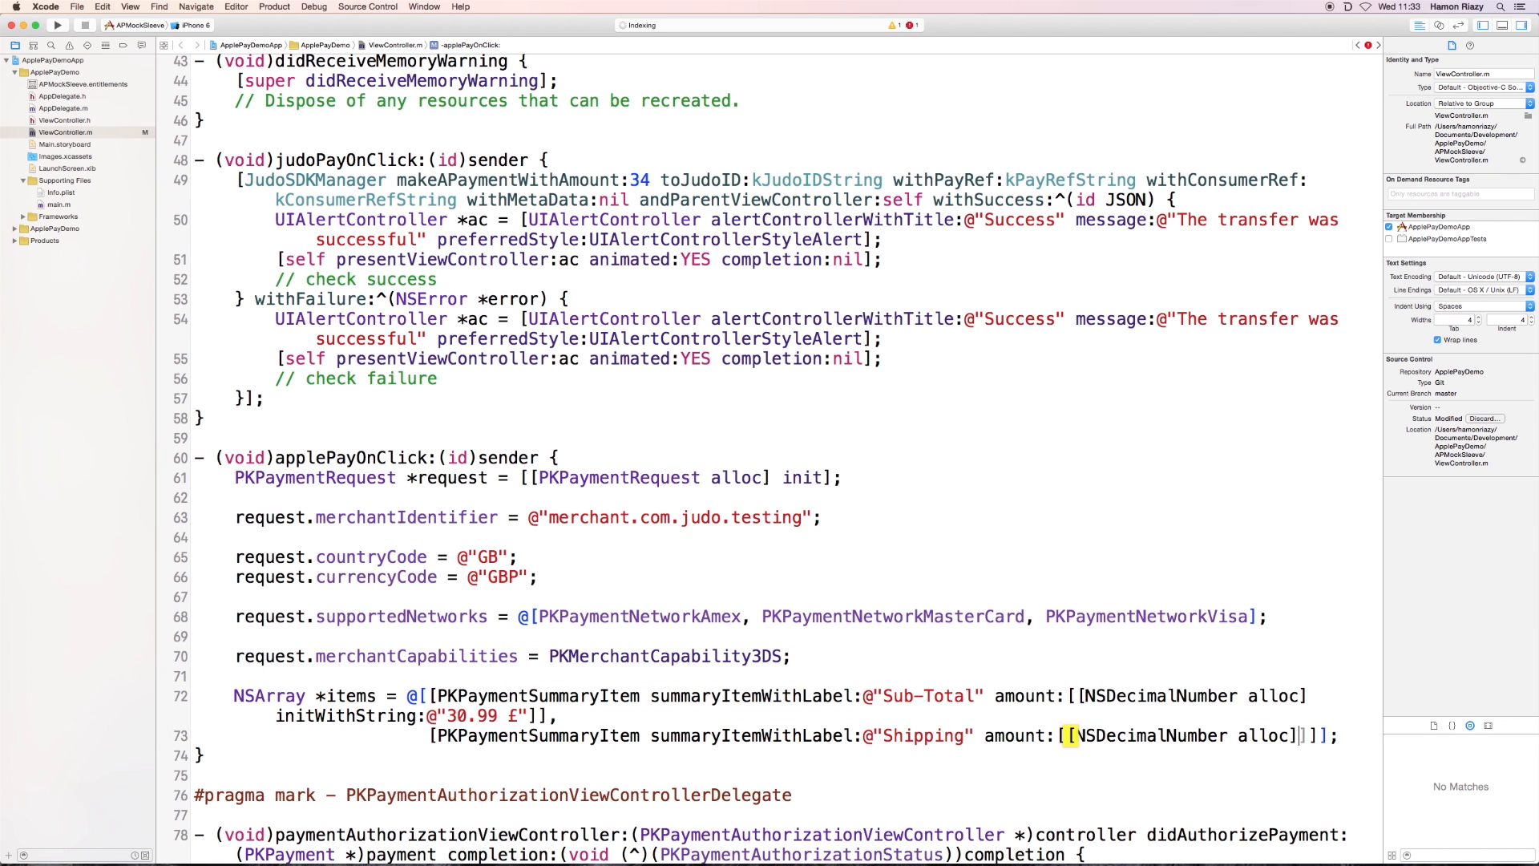
{"action": "type", "text": "] "}
{"action": "type", "text": "initW"}
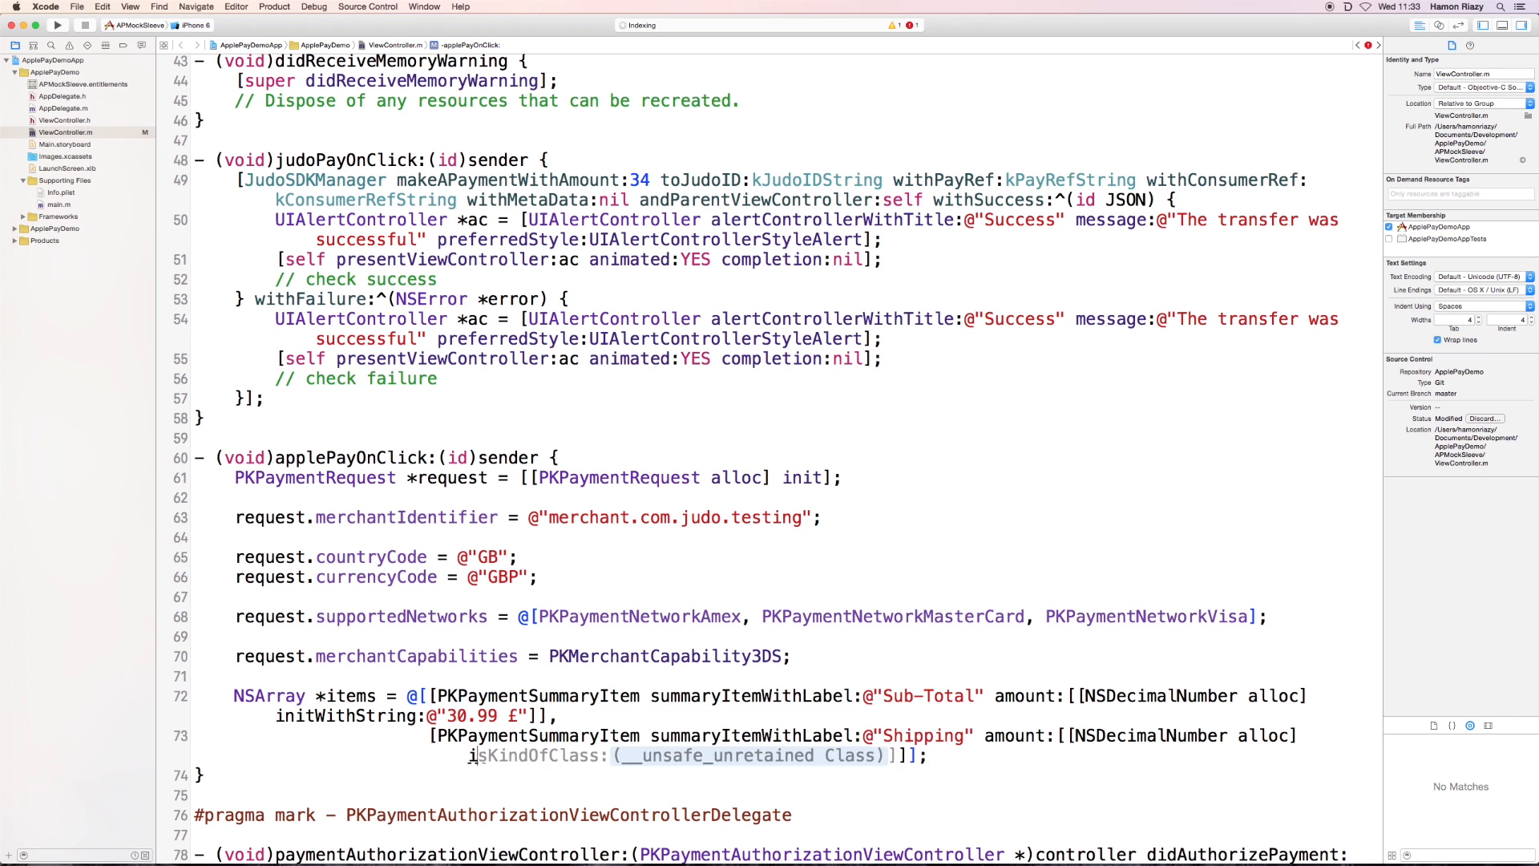
{"action": "type", "text": "ithStrin"}
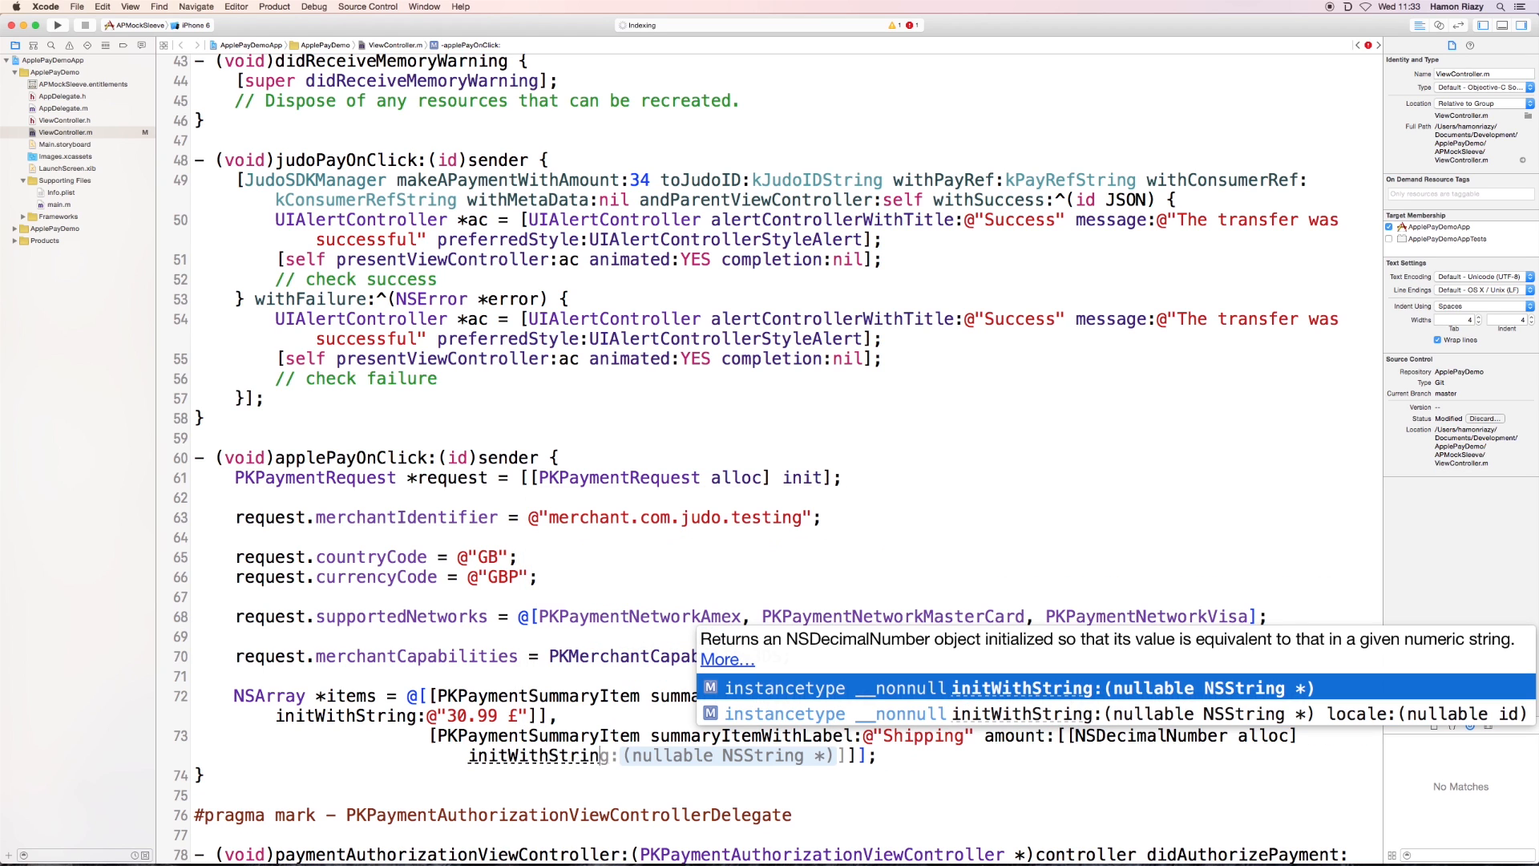
{"action": "key", "text": "Tab"}
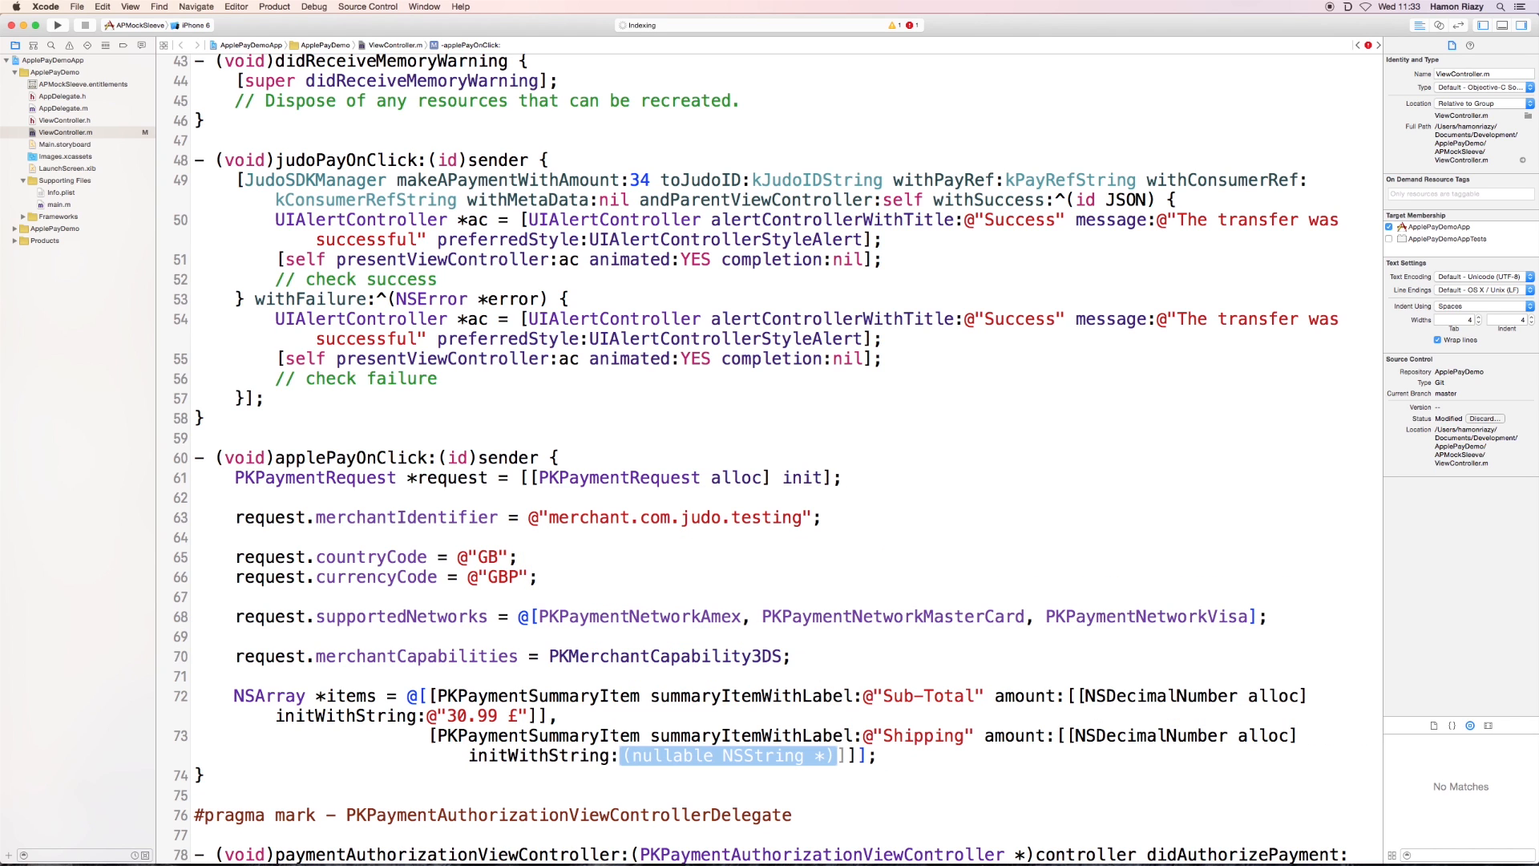
{"action": "type", "text": "@\""}
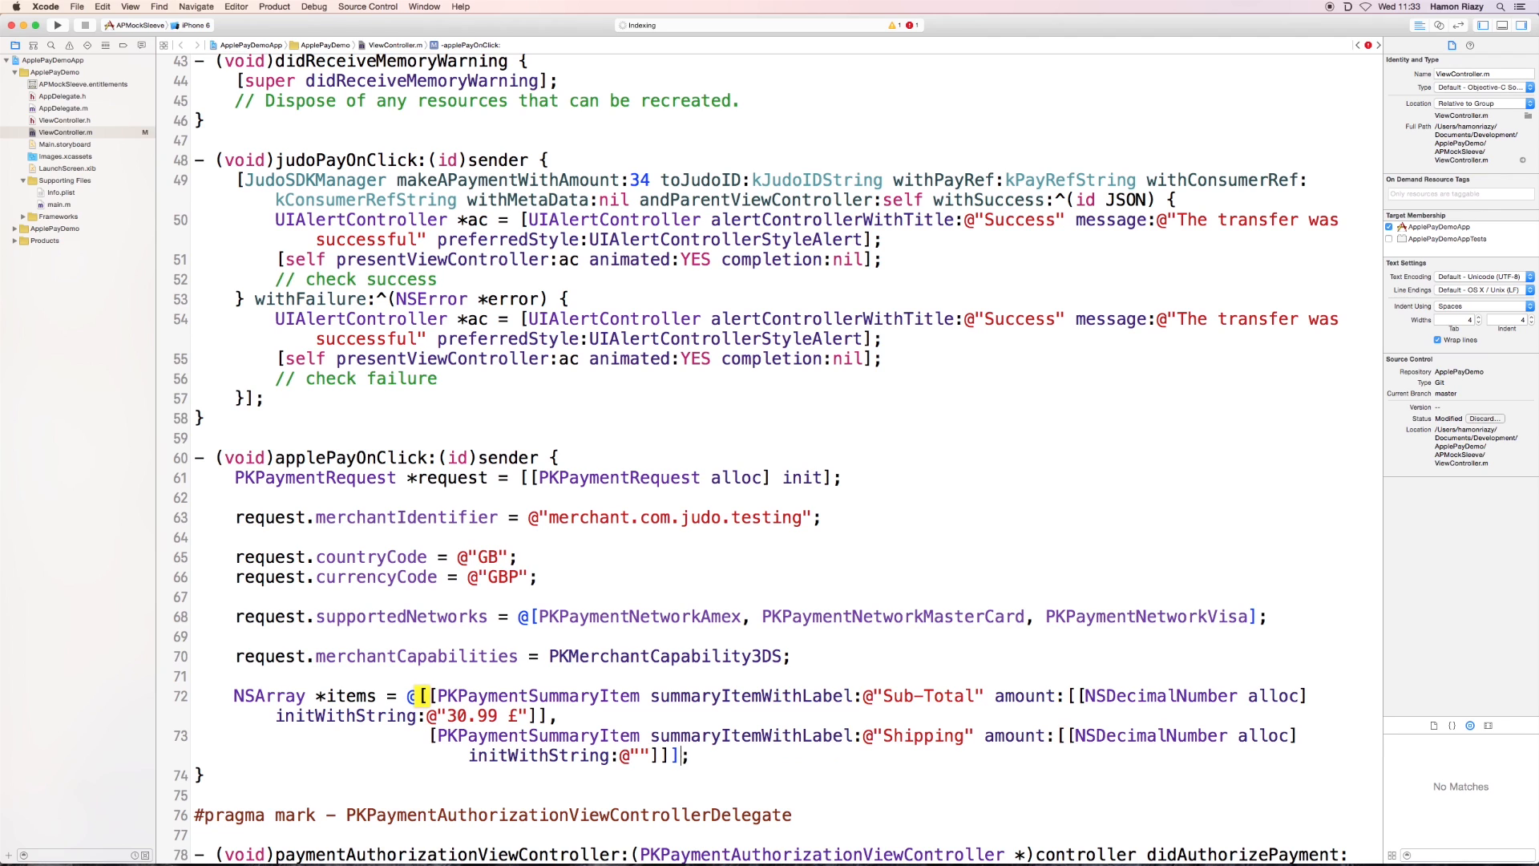
{"action": "type", "text": "4.99 "}
{"action": "type", "text": "£"}
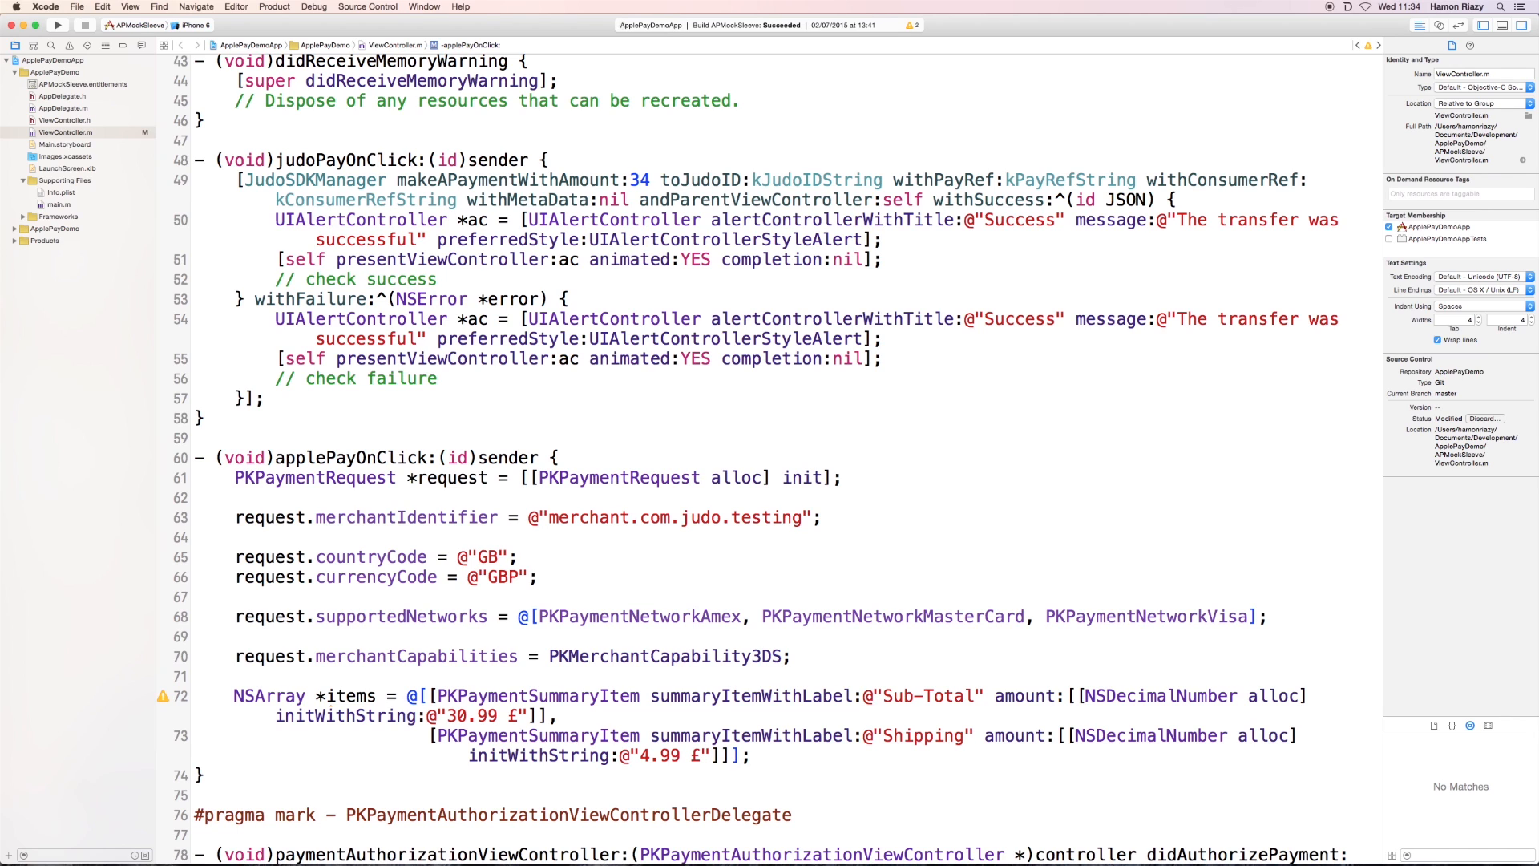
{"action": "left_click", "coordinate": [1037, 735]}
{"action": "key", "text": "Return"}
{"action": "key", "text": "Return"}
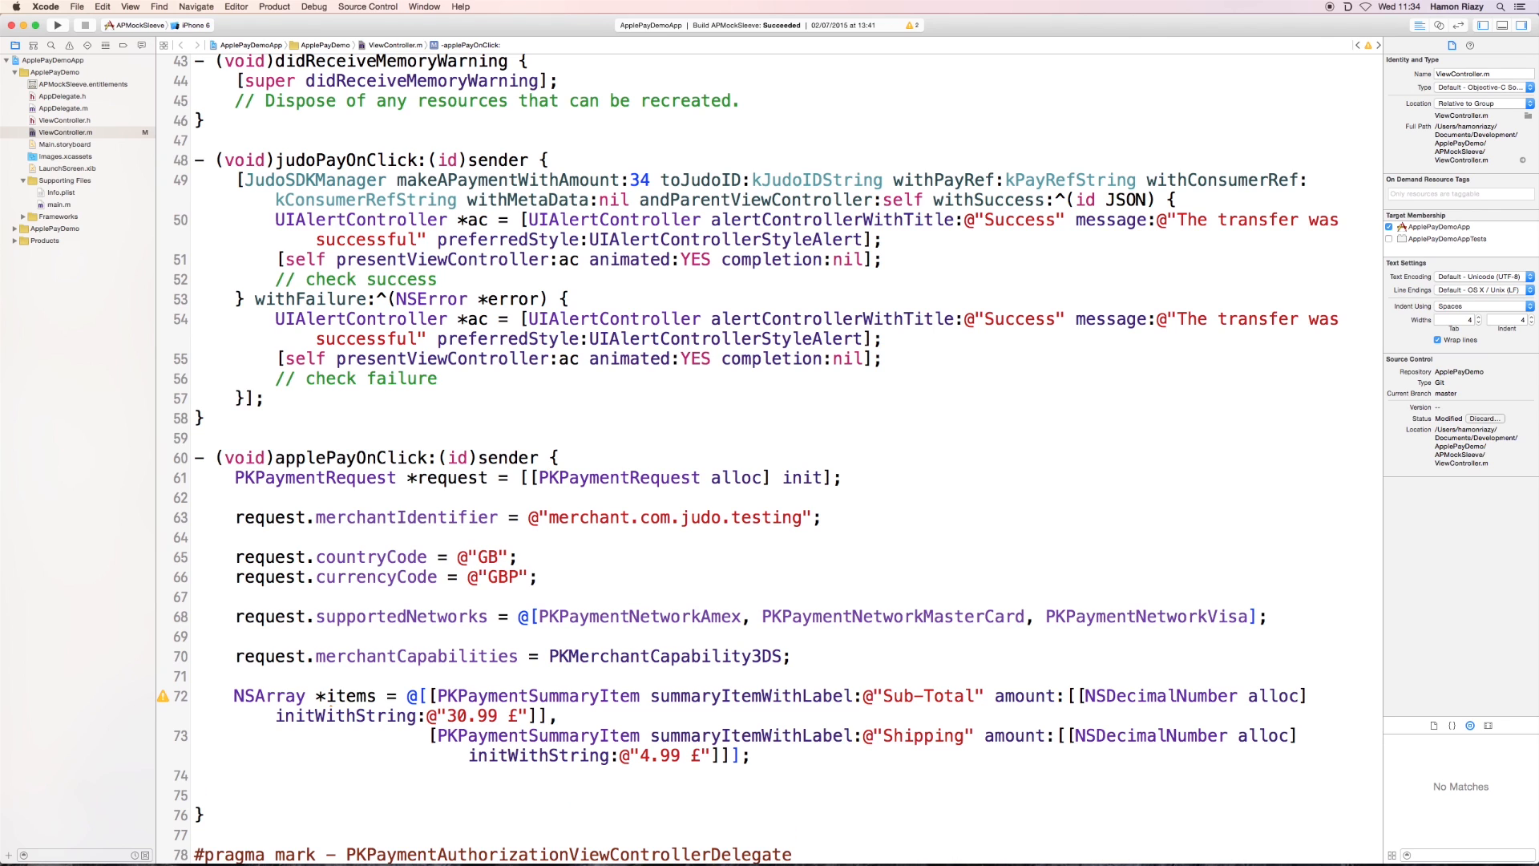
{"action": "type", "text": "req"}
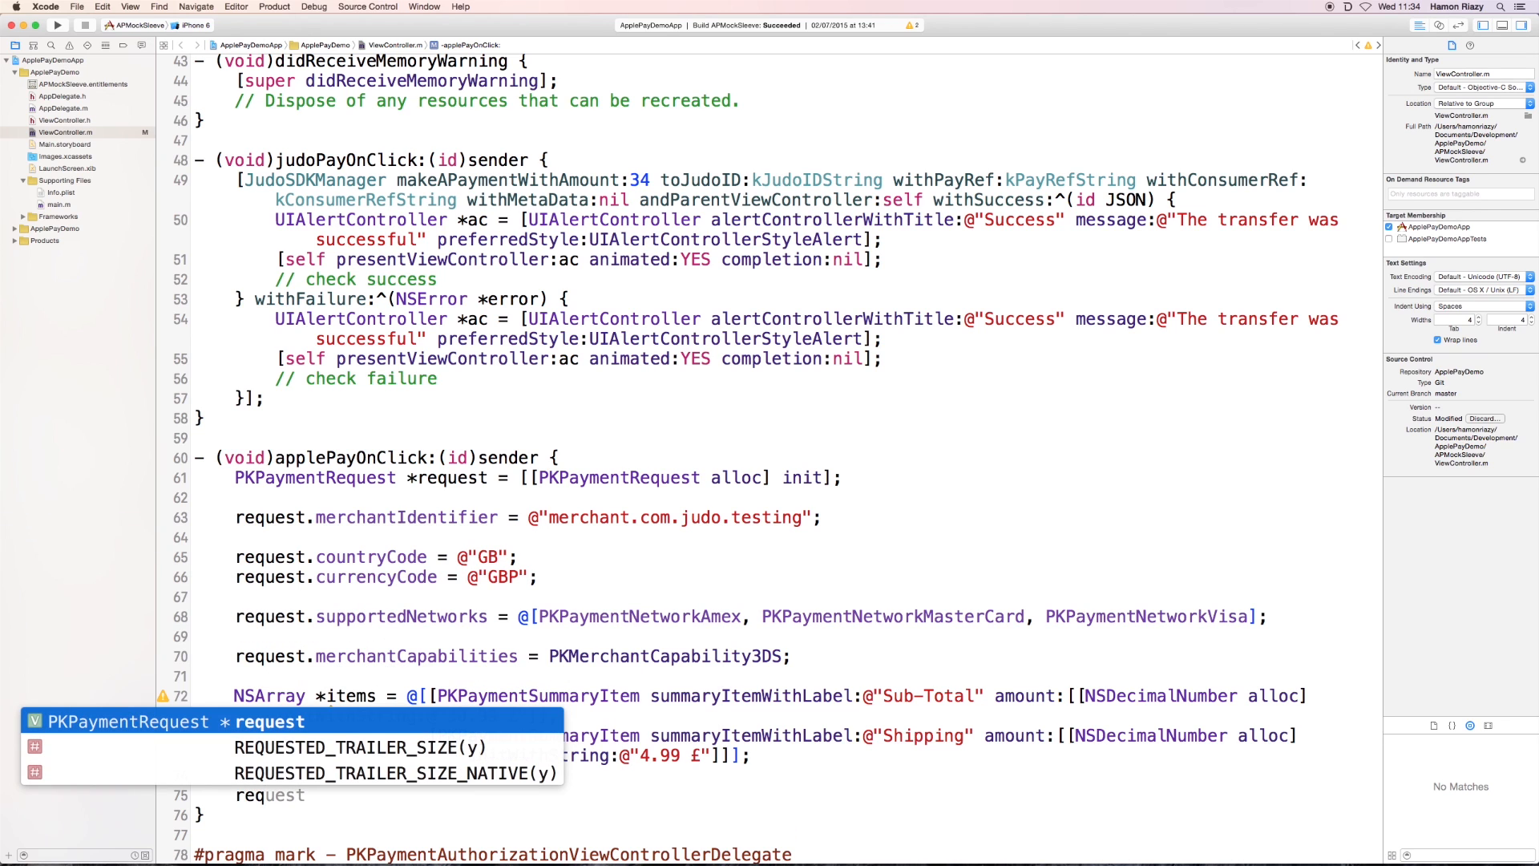
Step: Assign items to request.paymentSummaryItems
{"action": "key", "text": "Tab"}
{"action": "type", "text": "."}
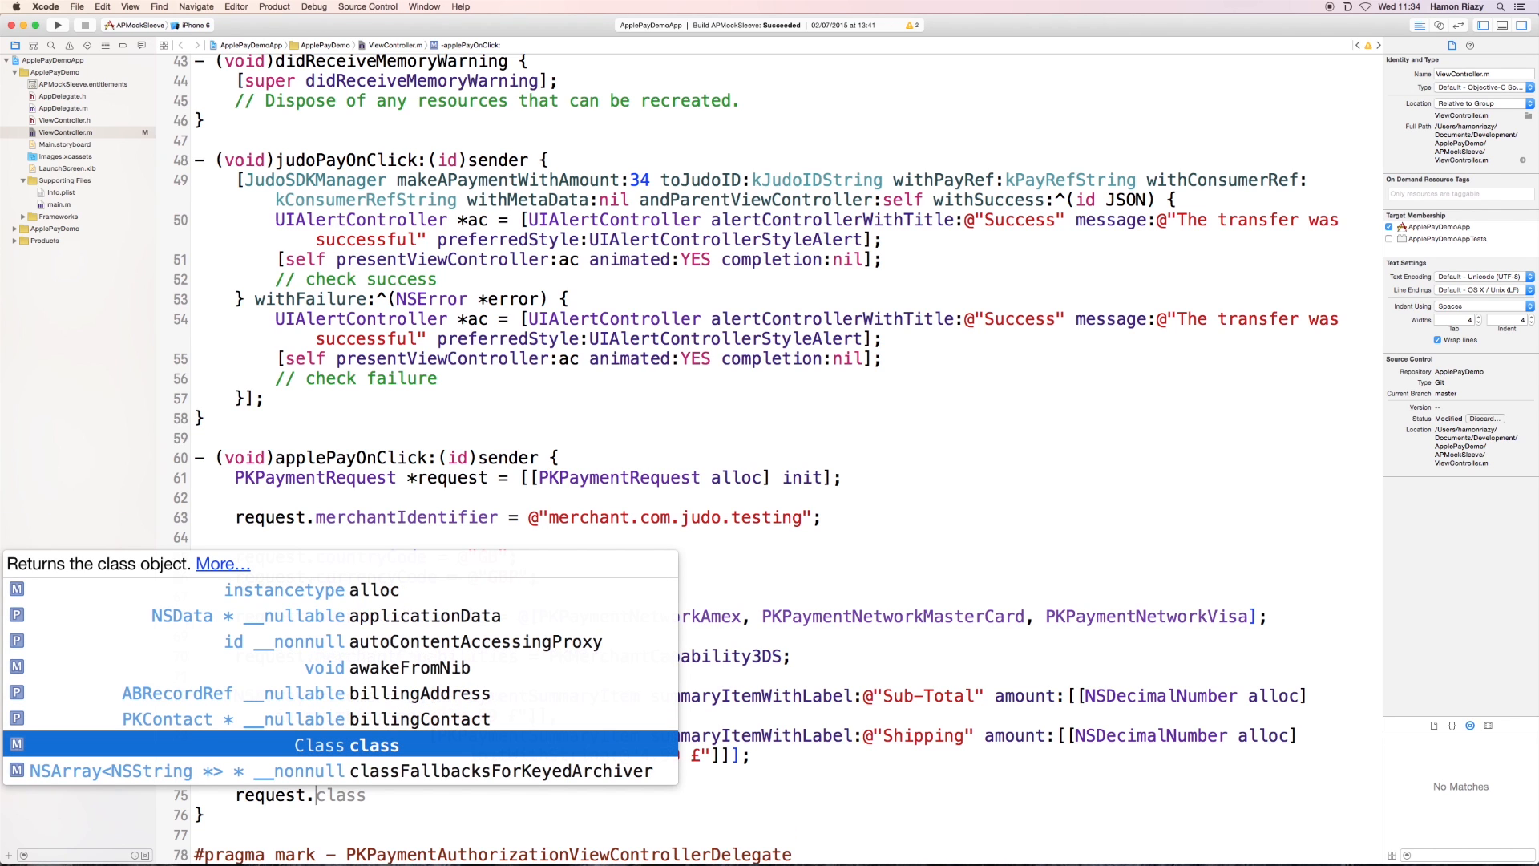
{"action": "type", "text": "paym"}
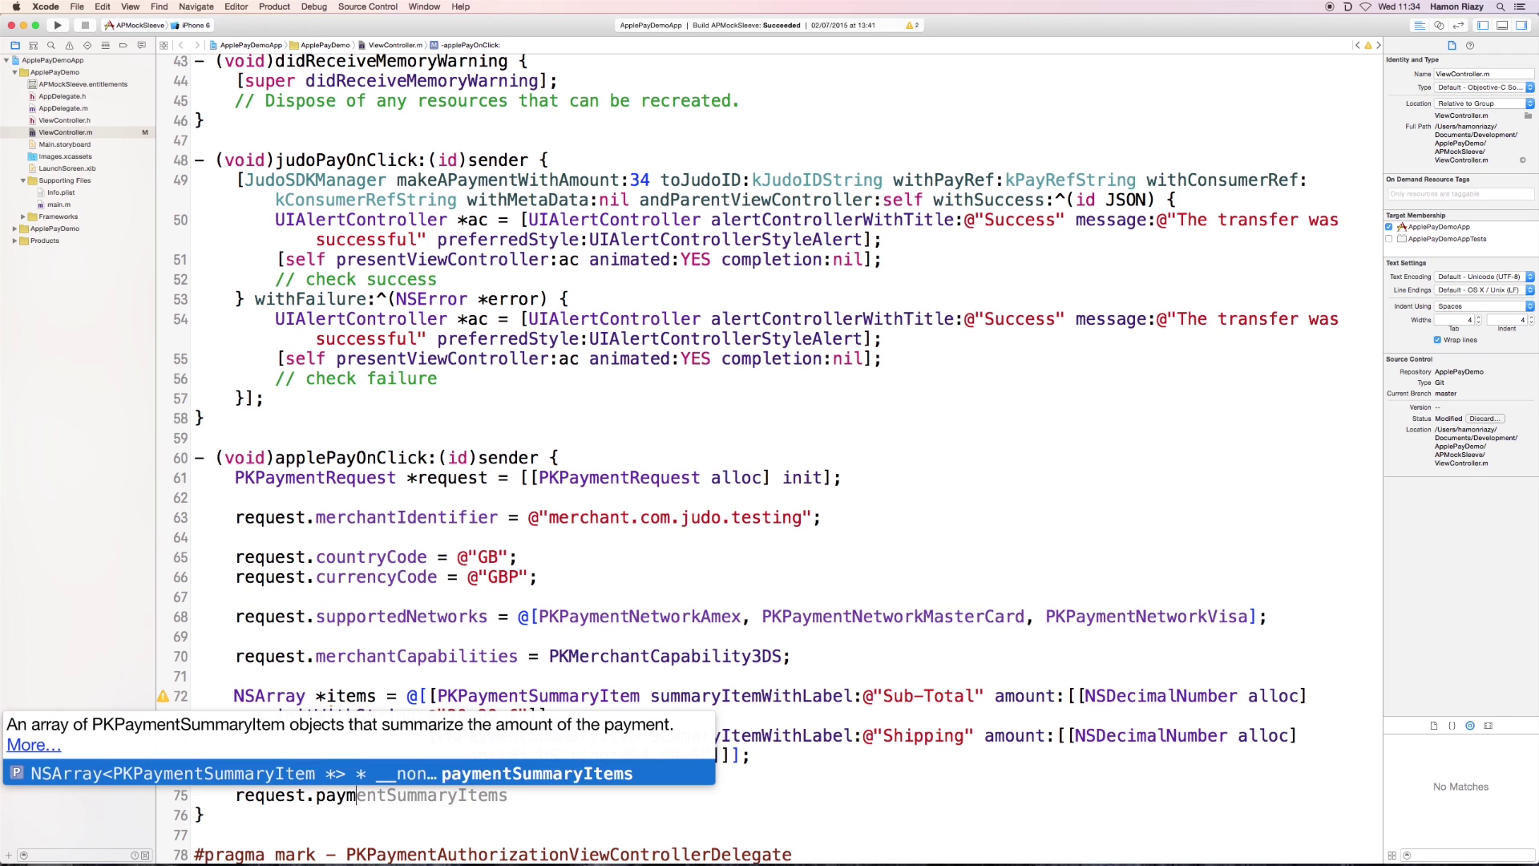
{"action": "key", "text": "Tab"}
{"action": "type", "text": "i"}
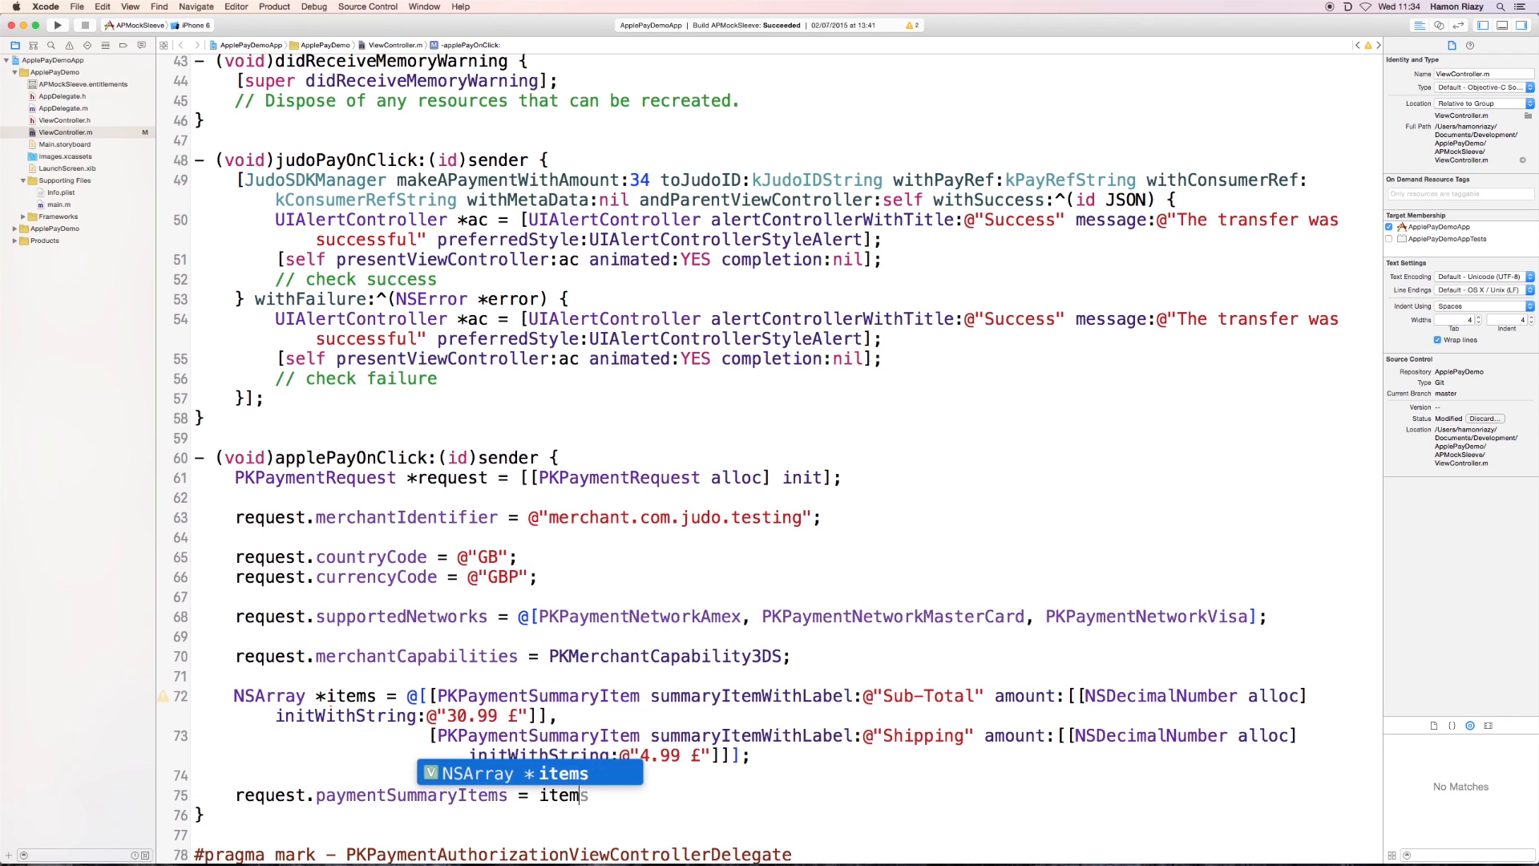
{"action": "key", "text": "Tab"}
{"action": "type", "text": ";"}
{"action": "key", "text": "Return"}
{"action": "key", "text": "Return"}
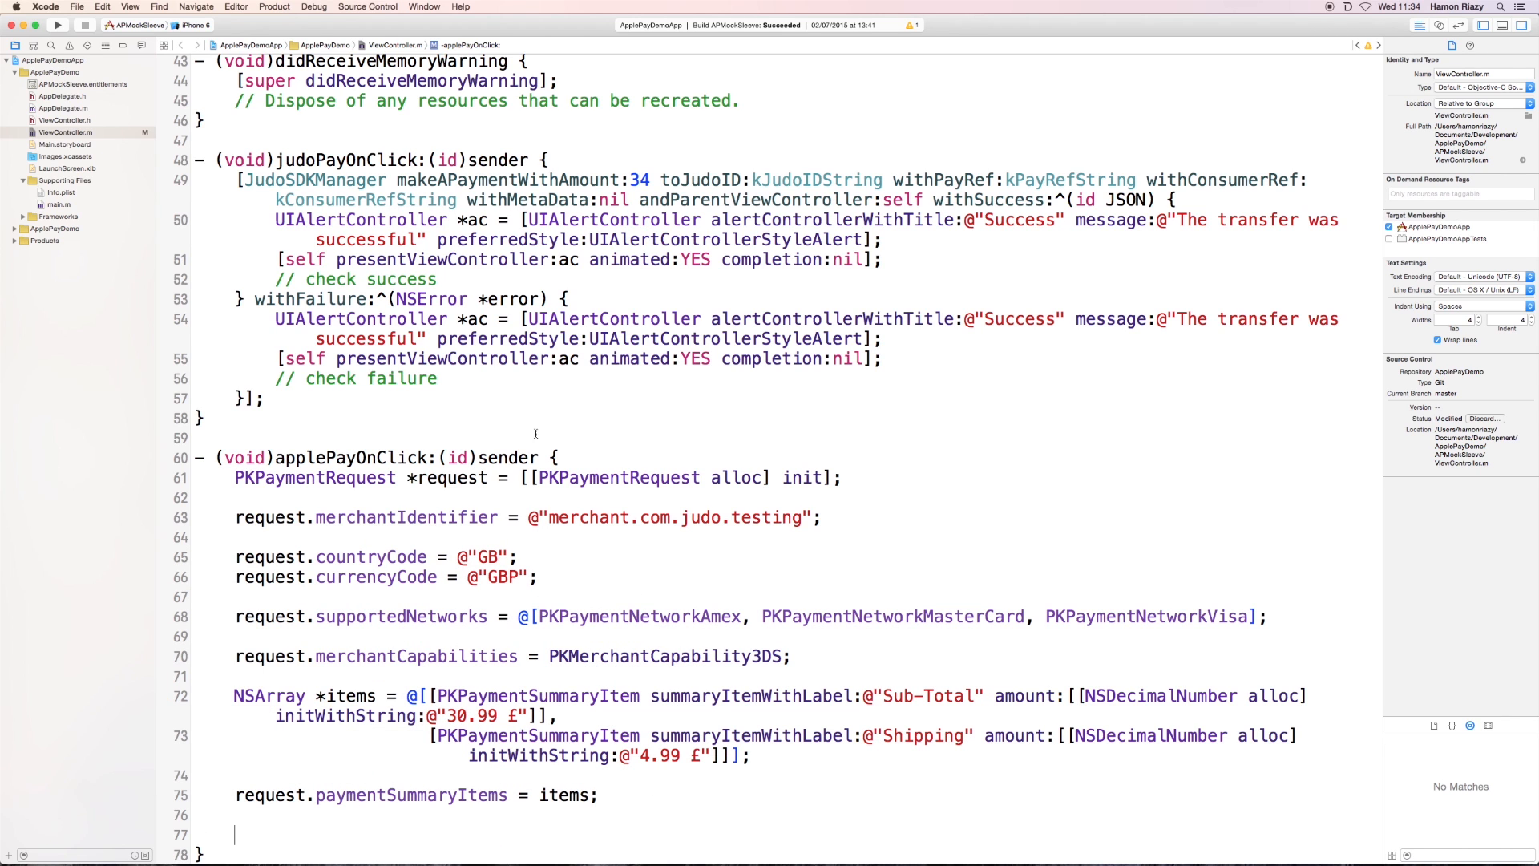
{"action": "scroll", "coordinate": [534, 431], "scroll_direction": "down", "scroll_amount": 3}
{"action": "scroll", "coordinate": [534, 431], "scroll_direction": "down", "scroll_amount": 3}
{"action": "scroll", "coordinate": [535, 430], "scroll_direction": "down", "scroll_amount": 3}
{"action": "scroll", "coordinate": [535, 431], "scroll_direction": "down", "scroll_amount": 3}
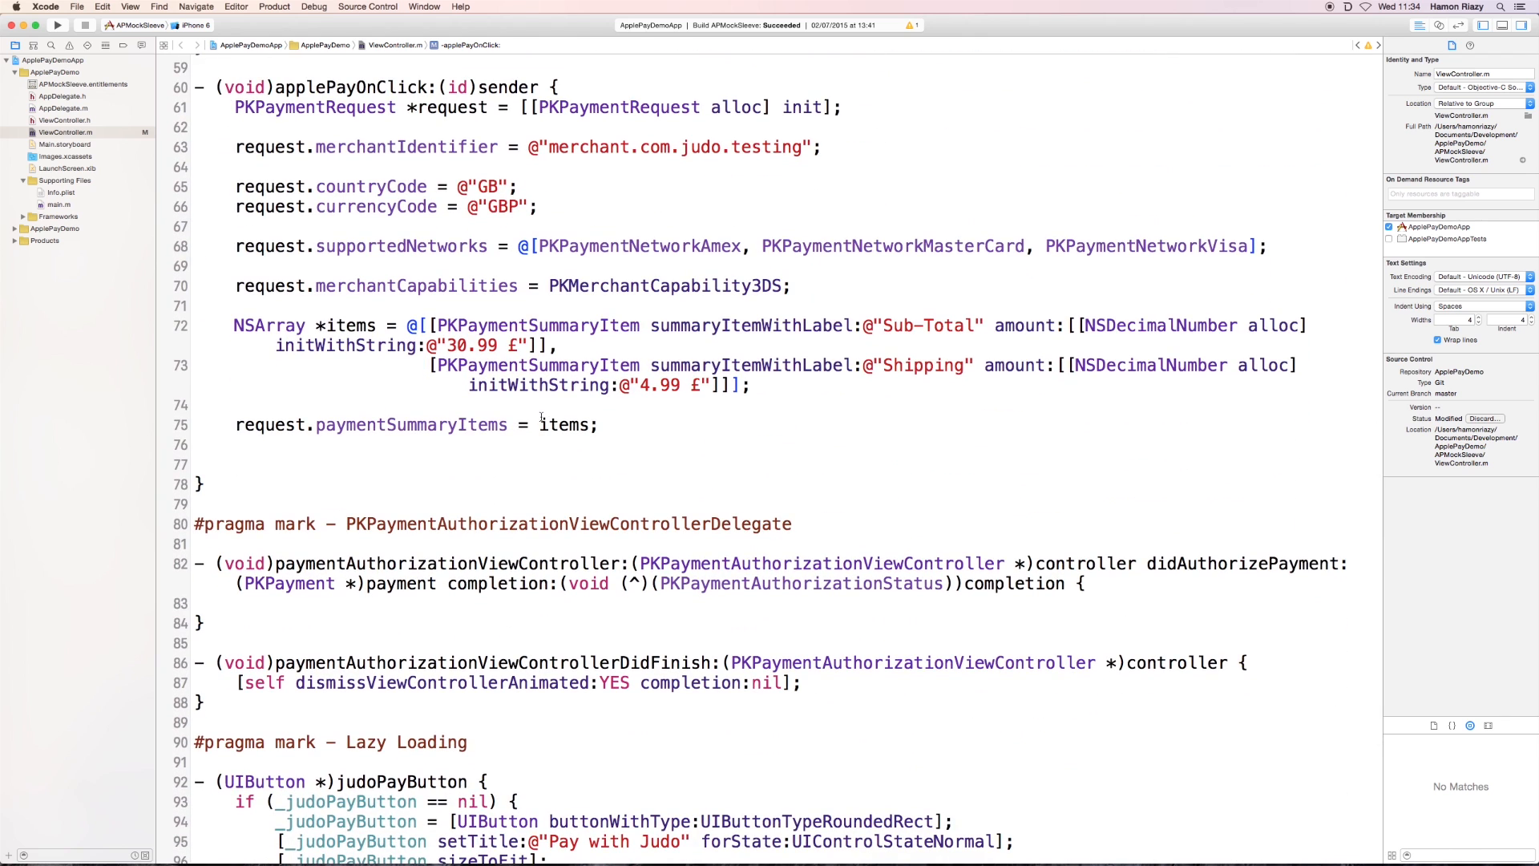
{"action": "type", "text": "requ"}
Step: Set request.requiredShippingAddressFields to PKAddressFieldPostalAddress
{"action": "key", "text": "Tab"}
{"action": "type", "text": "est."}
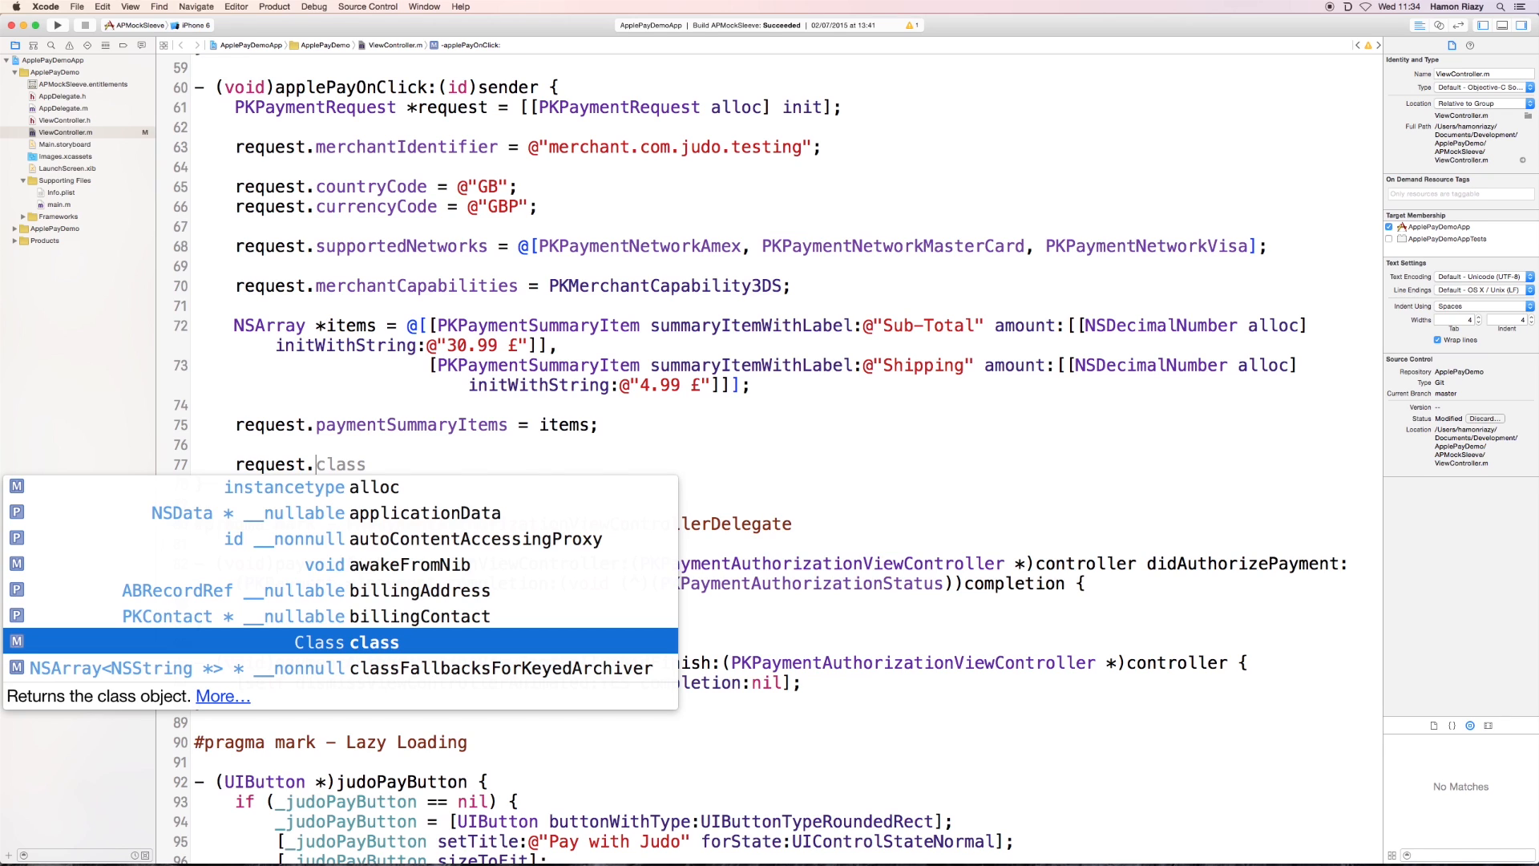
{"action": "type", "text": "required"}
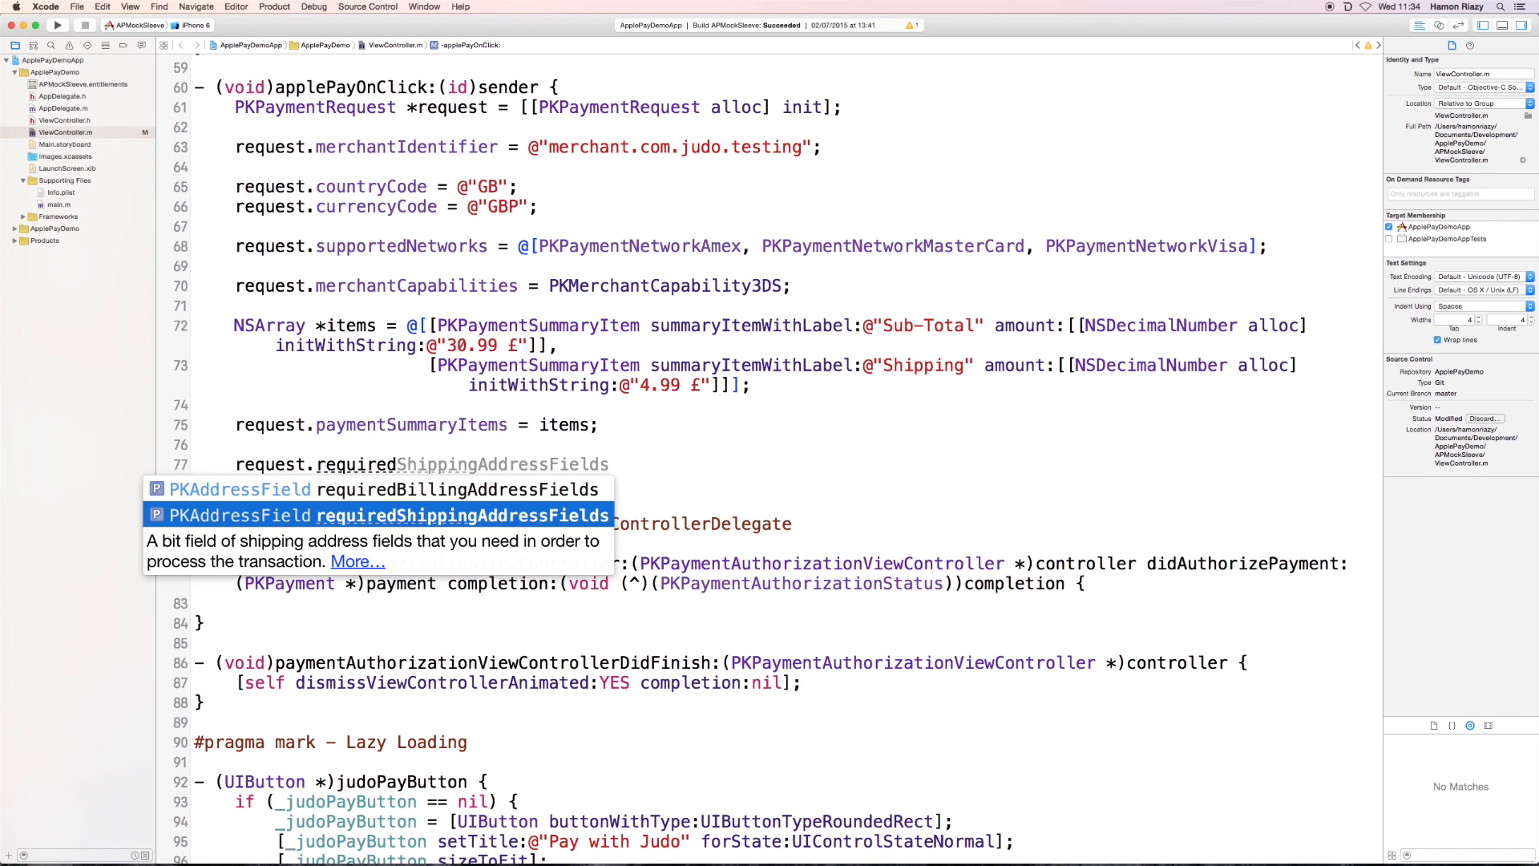
{"action": "key", "text": "Return"}
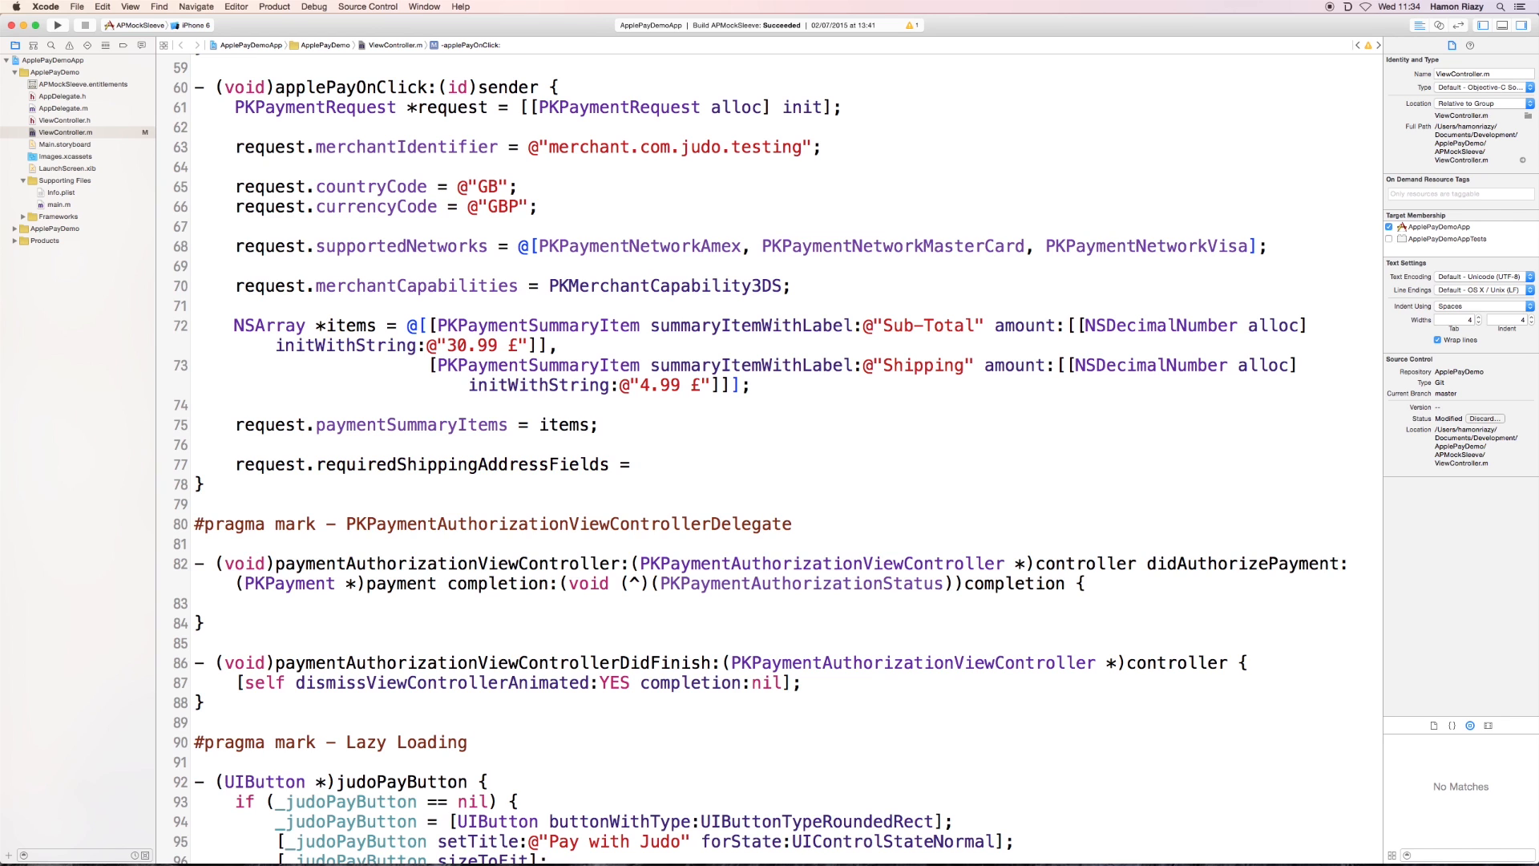
{"action": "type", "text": "KPayment"}
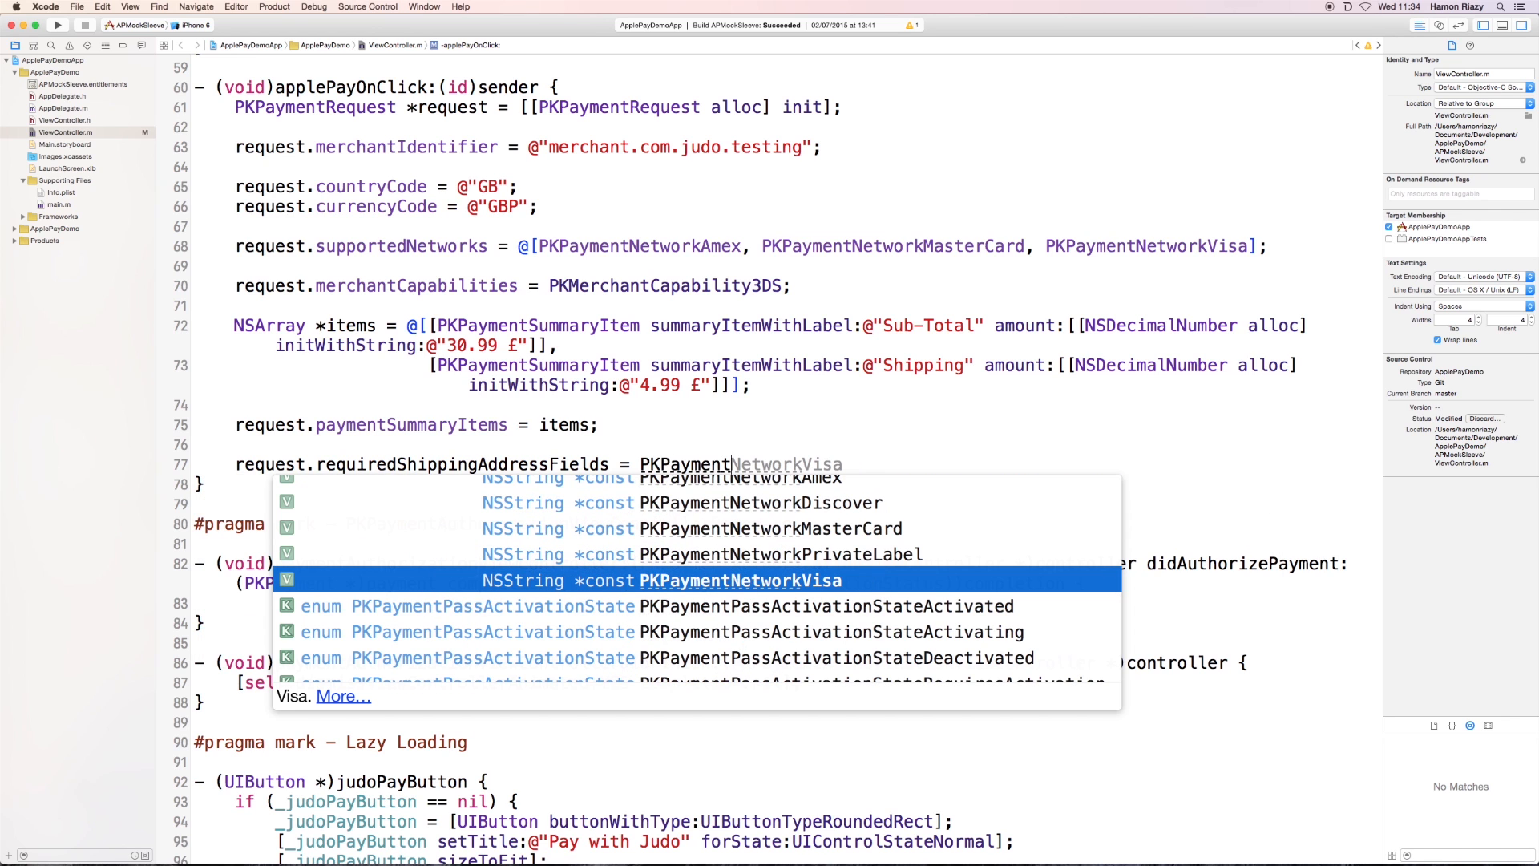
{"action": "key", "text": "BackSpace"}
{"action": "key", "text": "BackSpace"}
{"action": "key", "text": "BackSpace"}
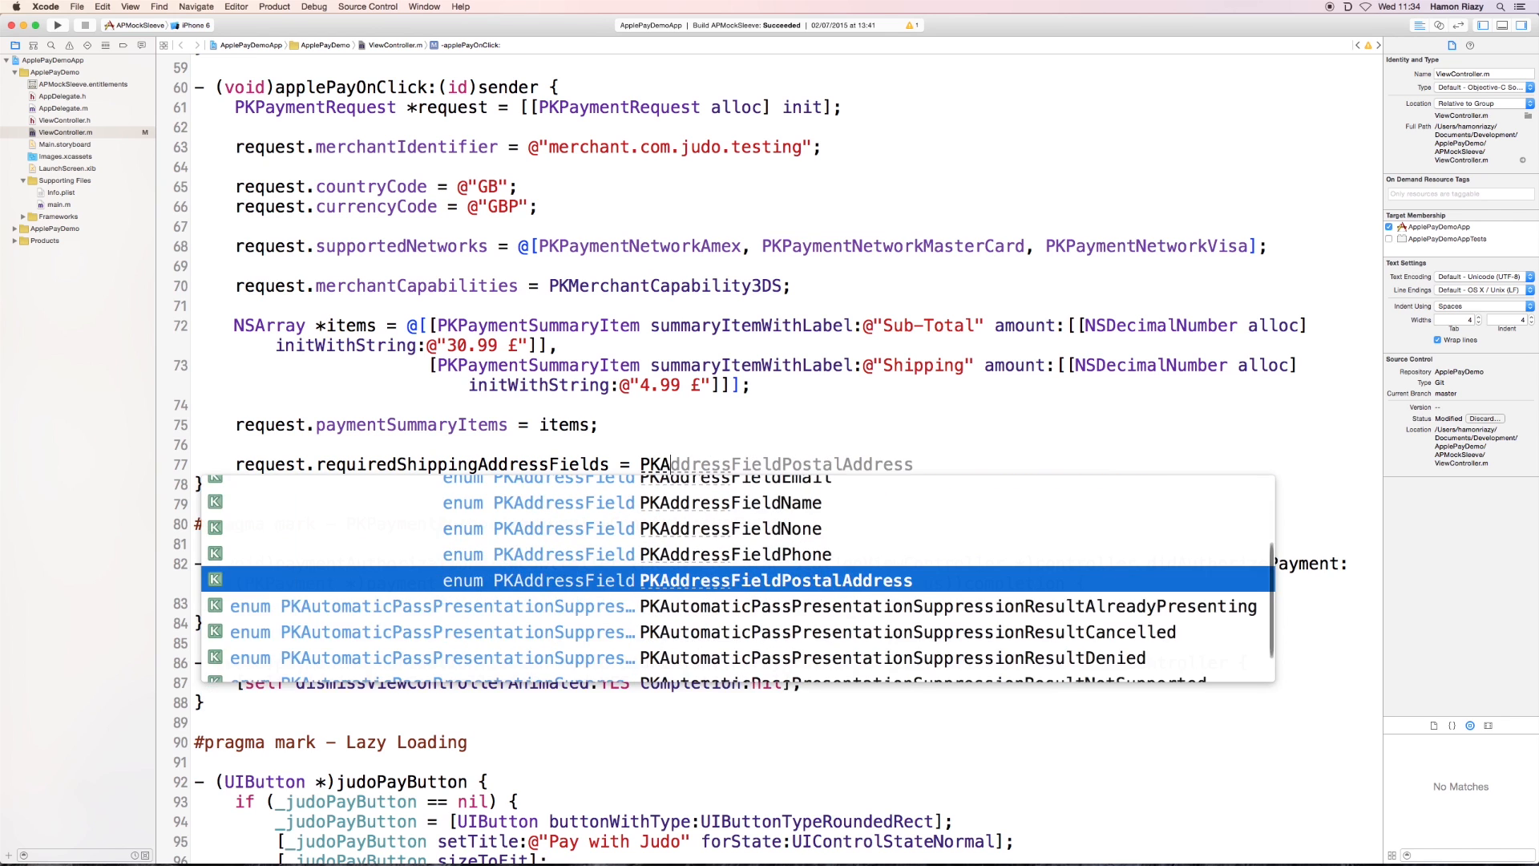
{"action": "type", "text": "AddressF"}
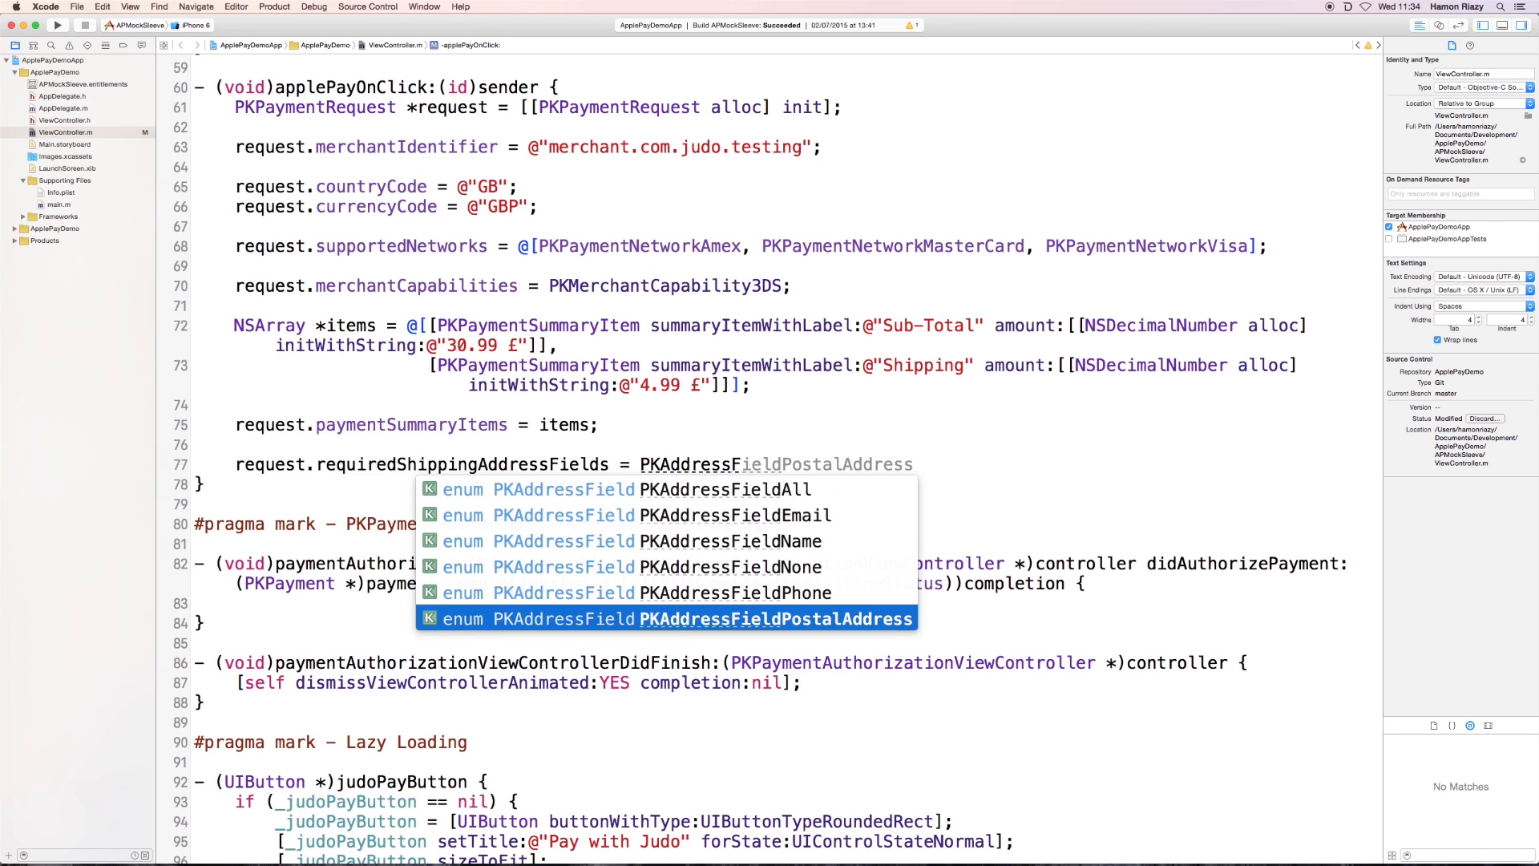
{"action": "key", "text": "Tab"}
{"action": "type", "text": ";"}
{"action": "key", "text": "Return"}
{"action": "key", "text": "Return"}
{"action": "type", "text": "requ"}
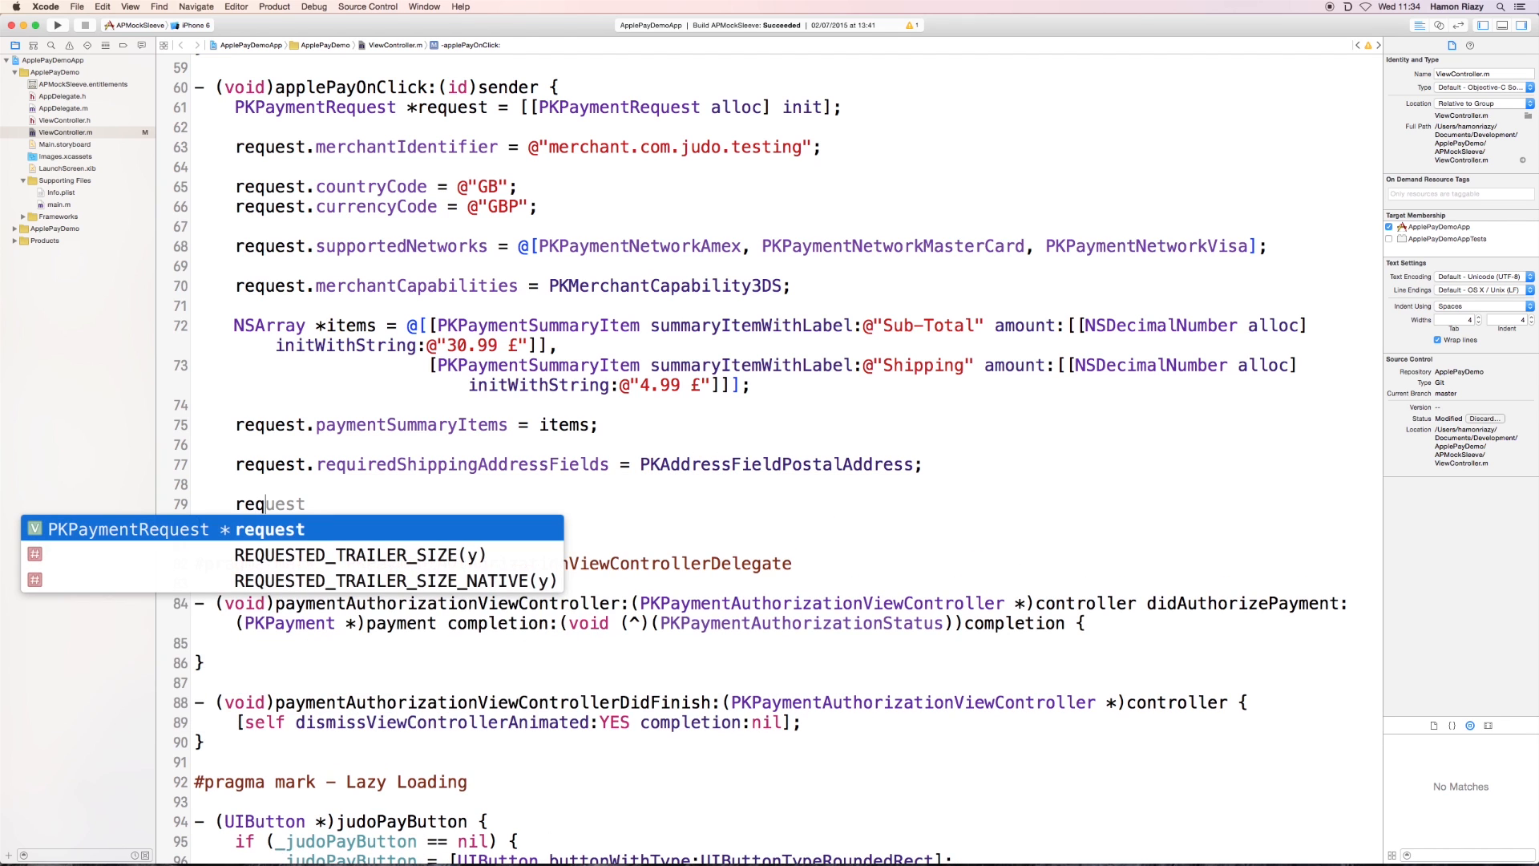
{"action": "key", "text": "BackSpace"}
{"action": "key", "text": "BackSpace"}
{"action": "key", "text": "BackSpace"}
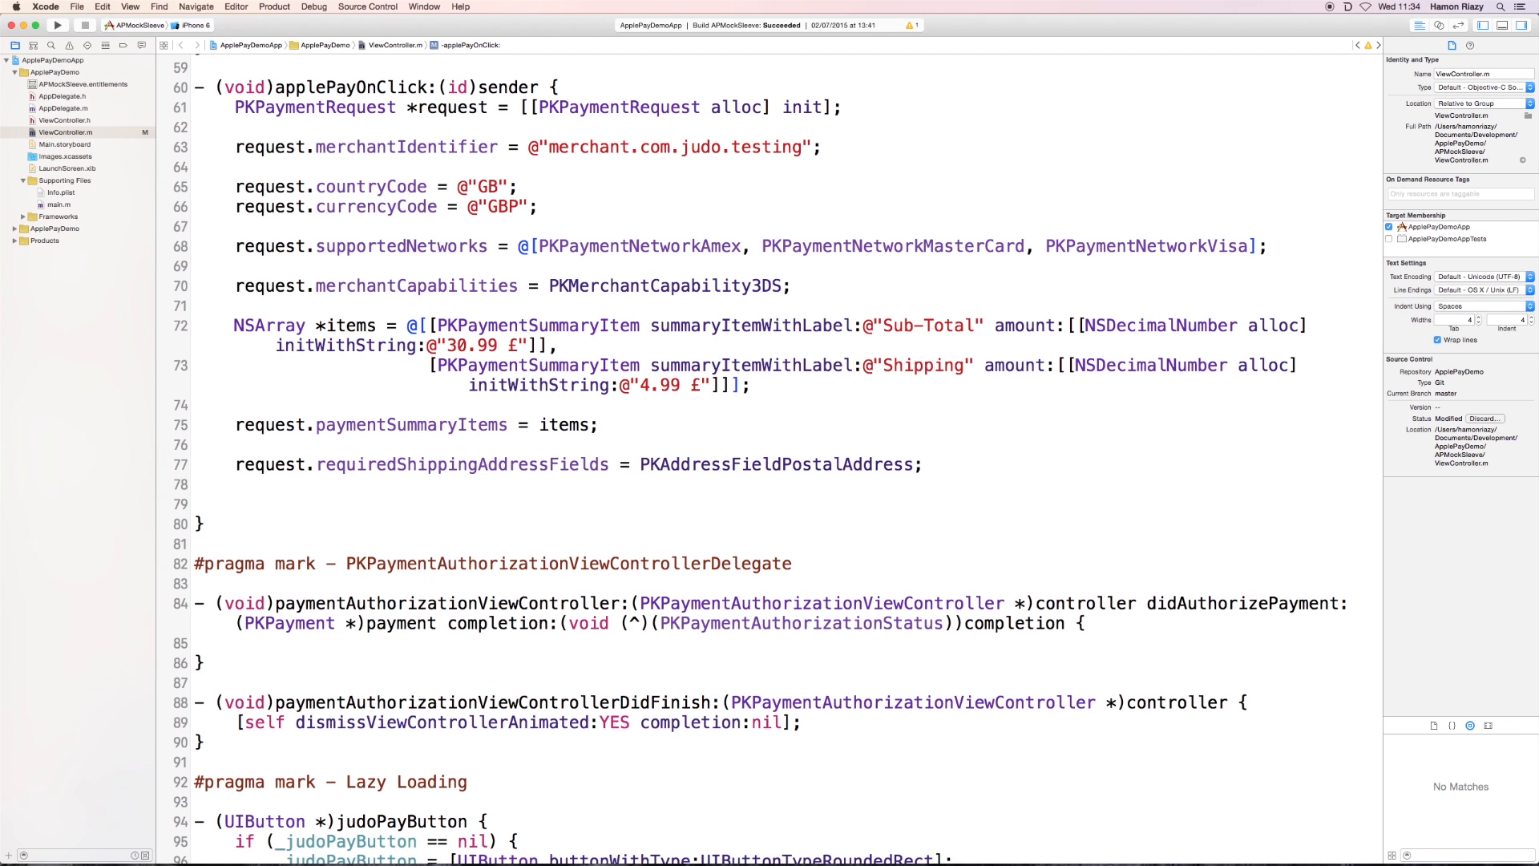
{"action": "type", "text": "Pl"}
Step: Create viewController as a PKPaymentAuthorizationViewController via initWithPaymentRequest:request
{"action": "key", "text": "BackSpace"}
{"action": "type", "text": "KPayme"}
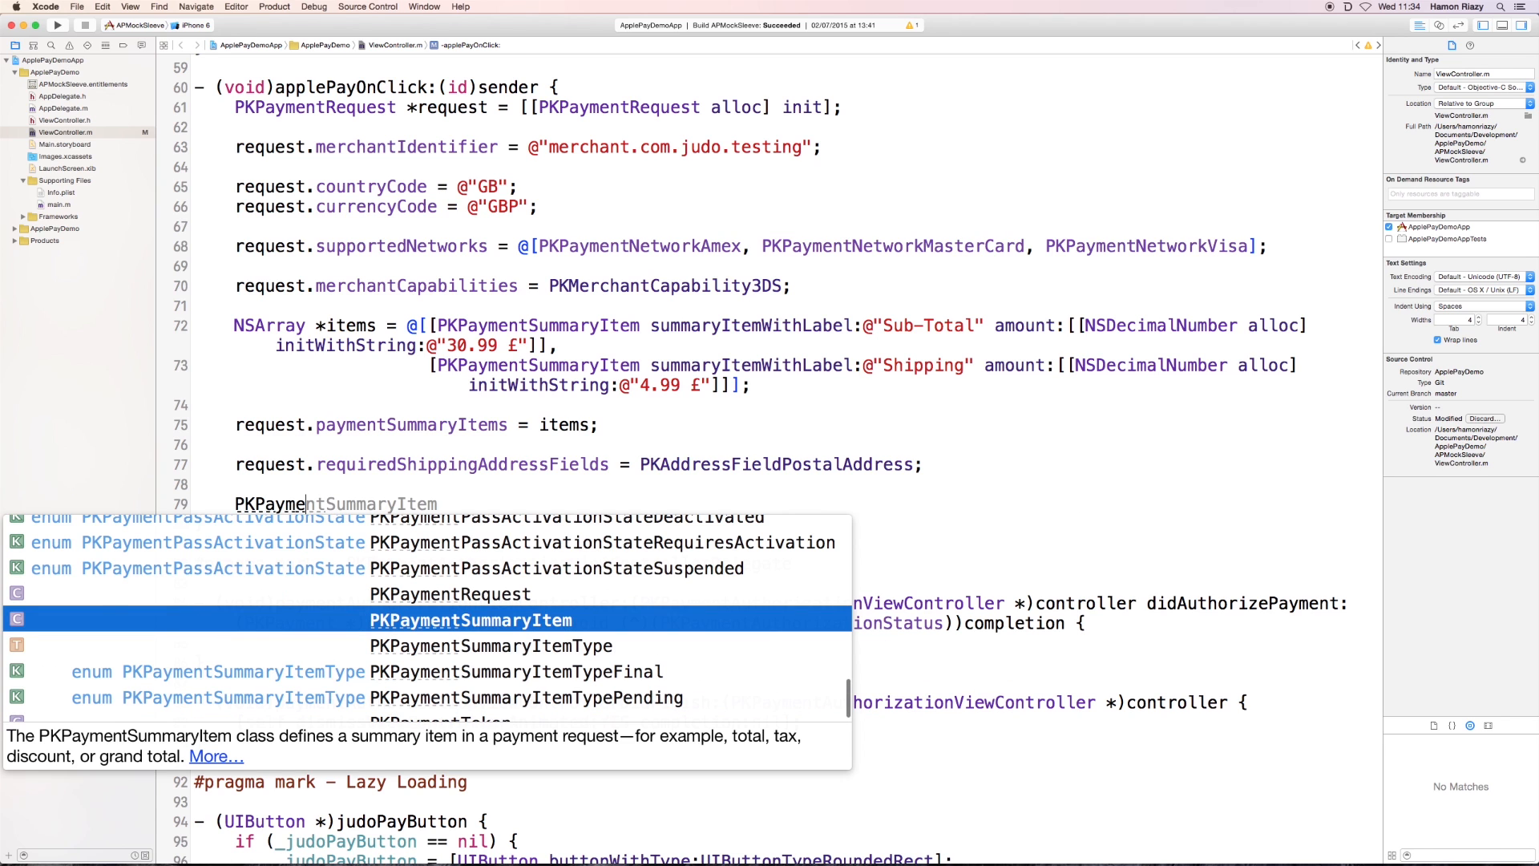
{"action": "type", "text": "ntAutho"}
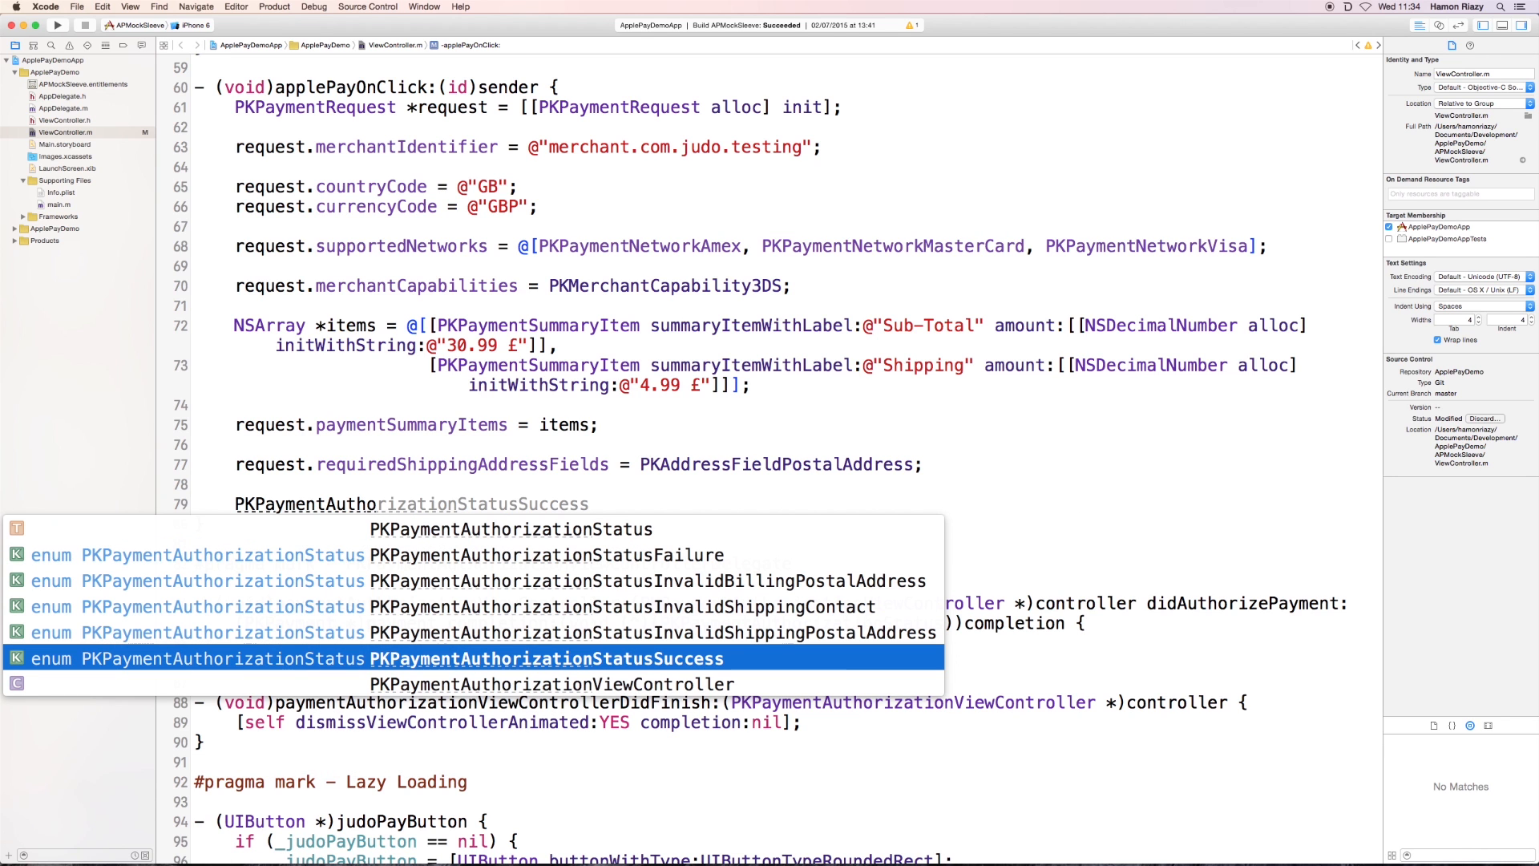
{"action": "type", "text": "rizationViewC"}
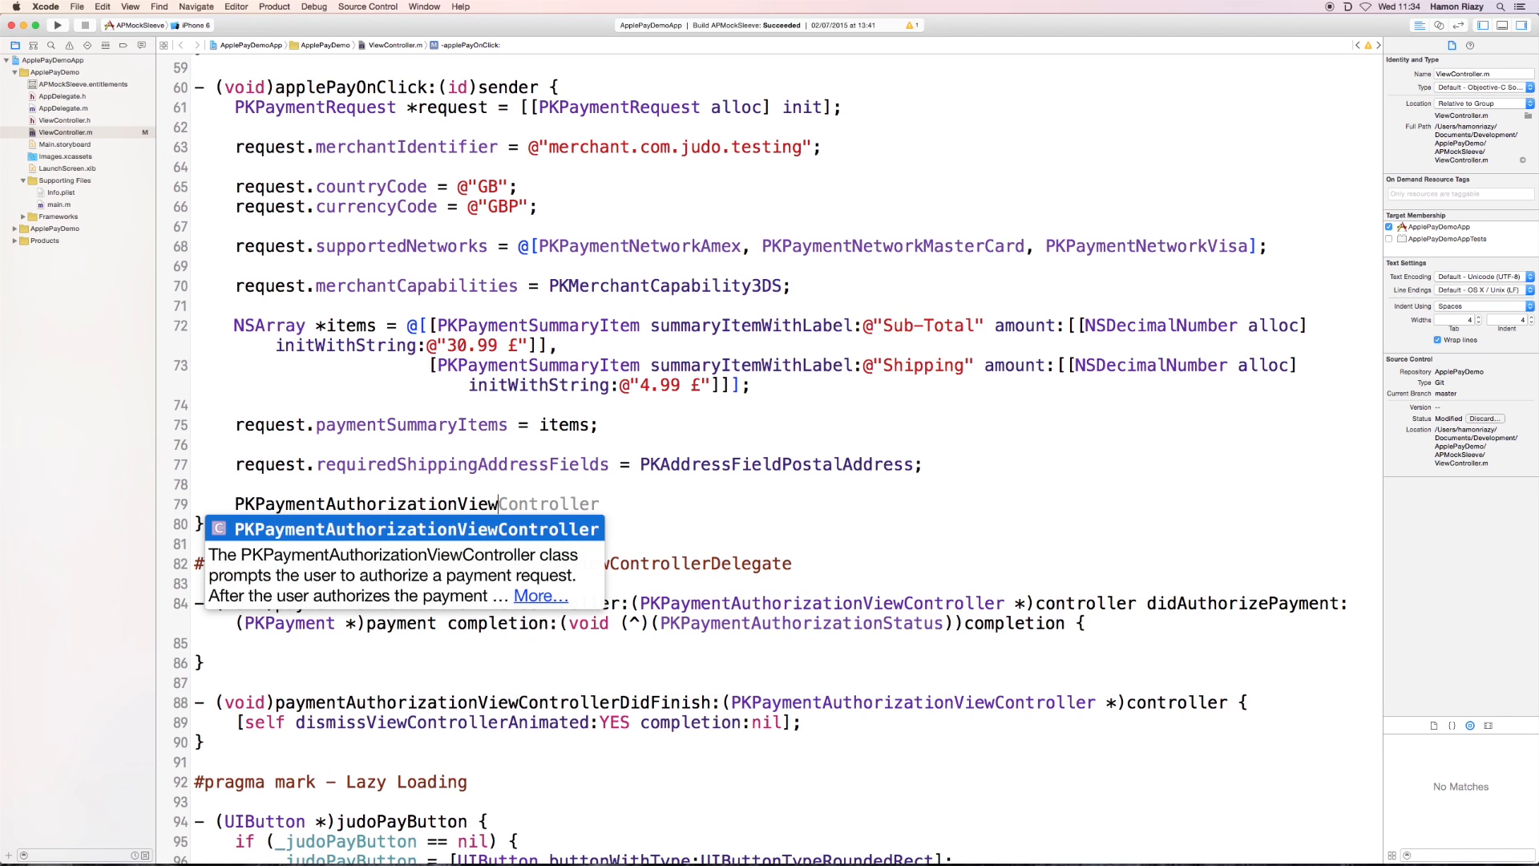
{"action": "key", "text": "Tab"}
{"action": "type", "text": "viewCont"}
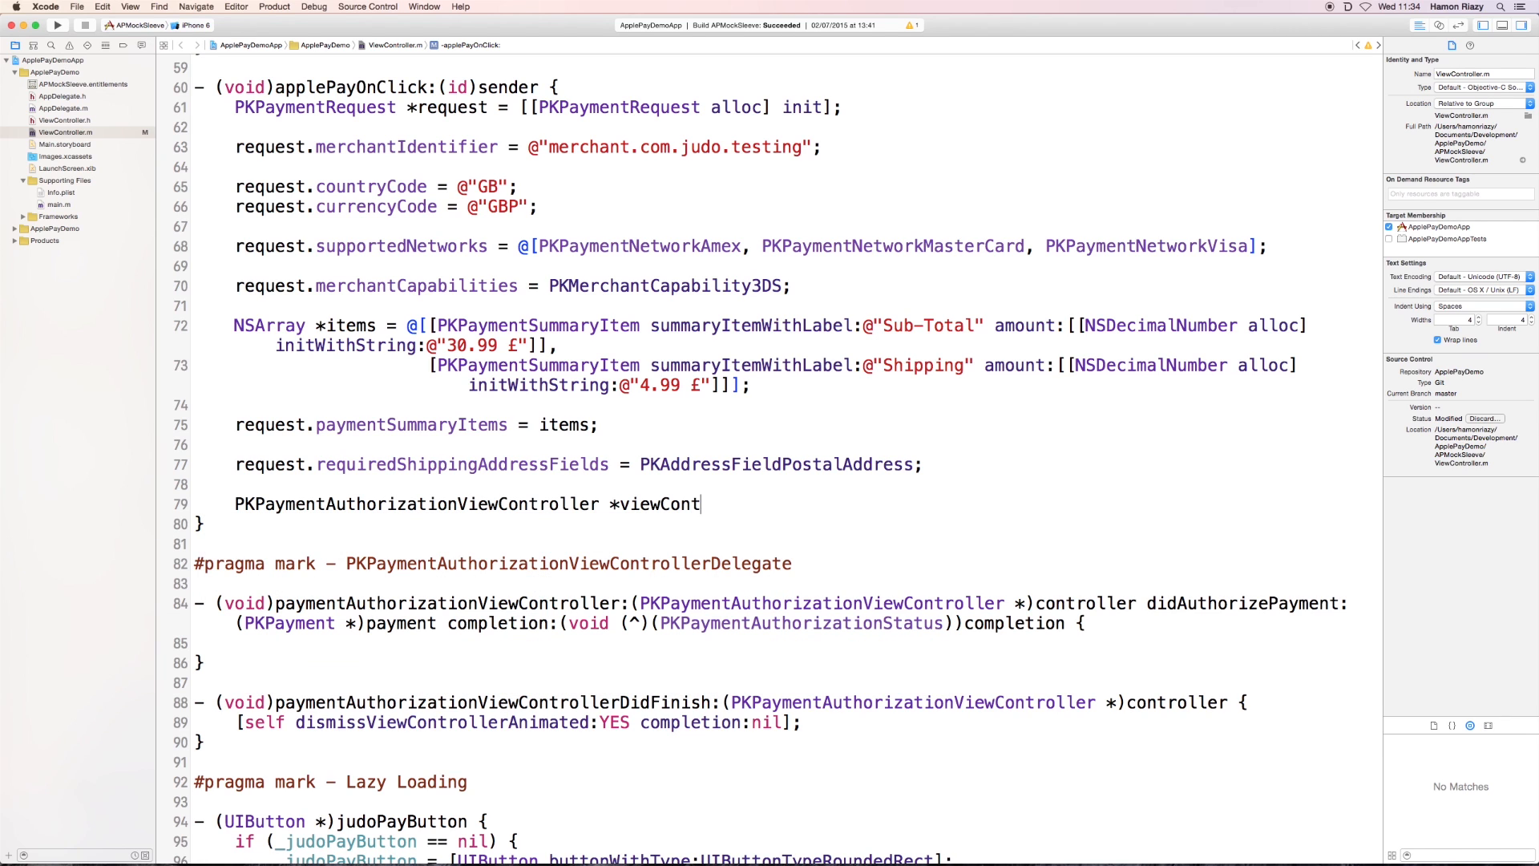
{"action": "type", "text": "roller ="}
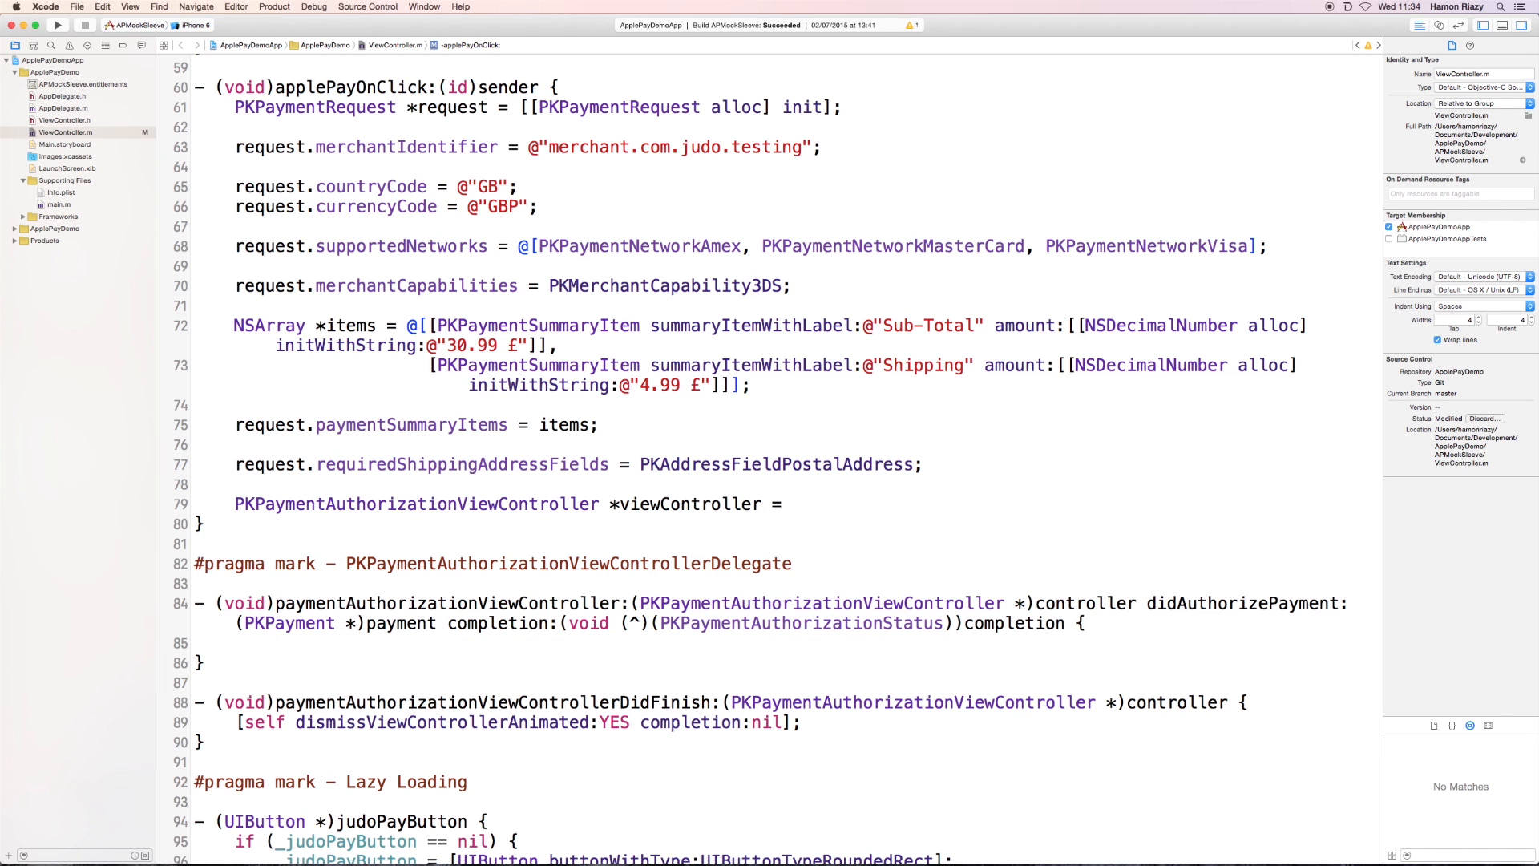
{"action": "type", "text": "PKPayment"}
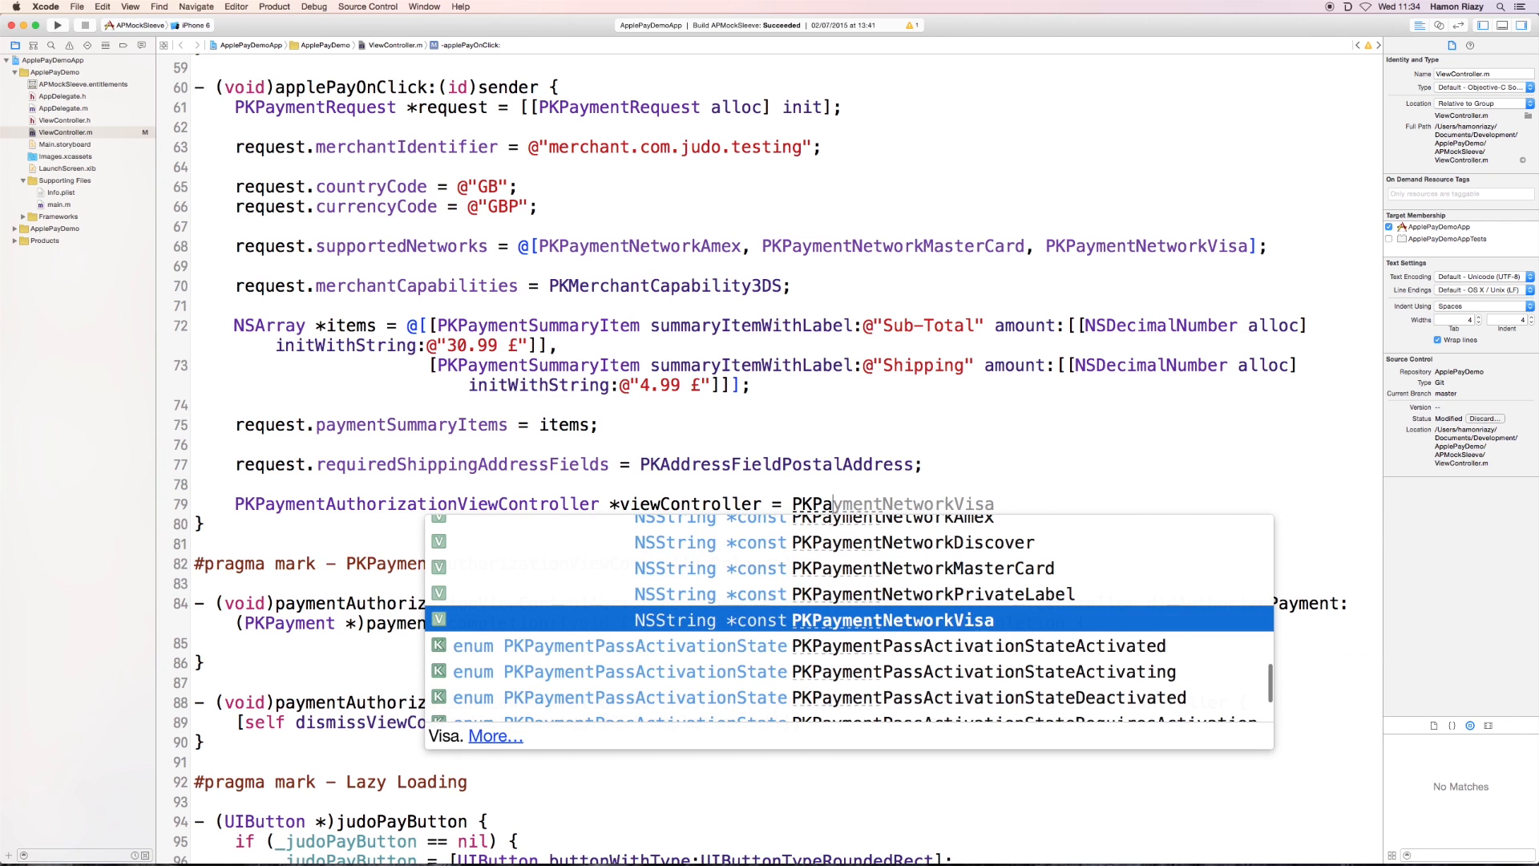
{"action": "type", "text": "Author"}
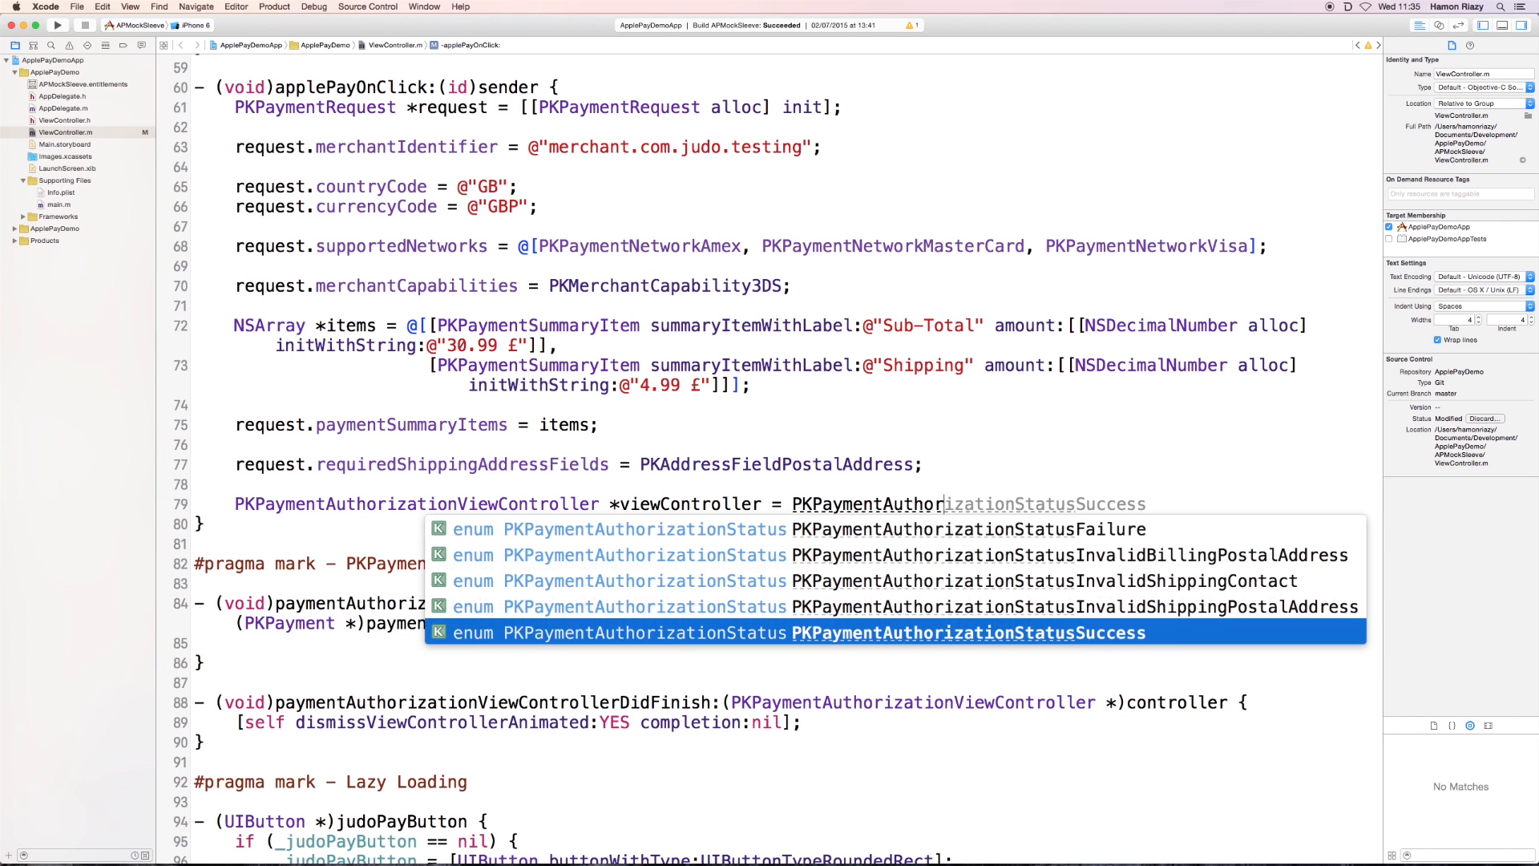
{"action": "type", "text": "izationViewCon"}
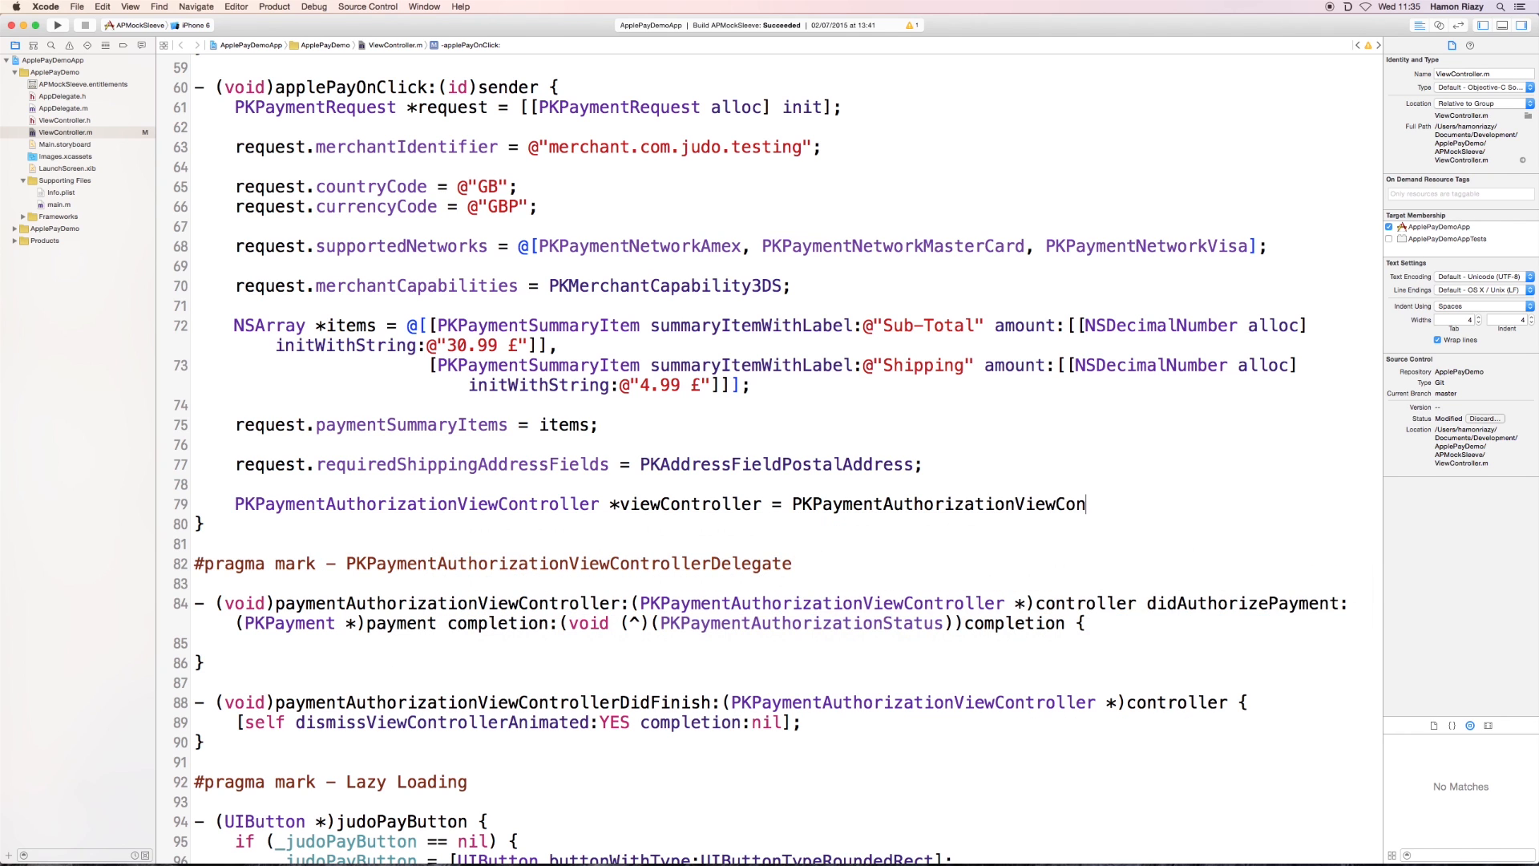
{"action": "type", "text": "troller alloc"}
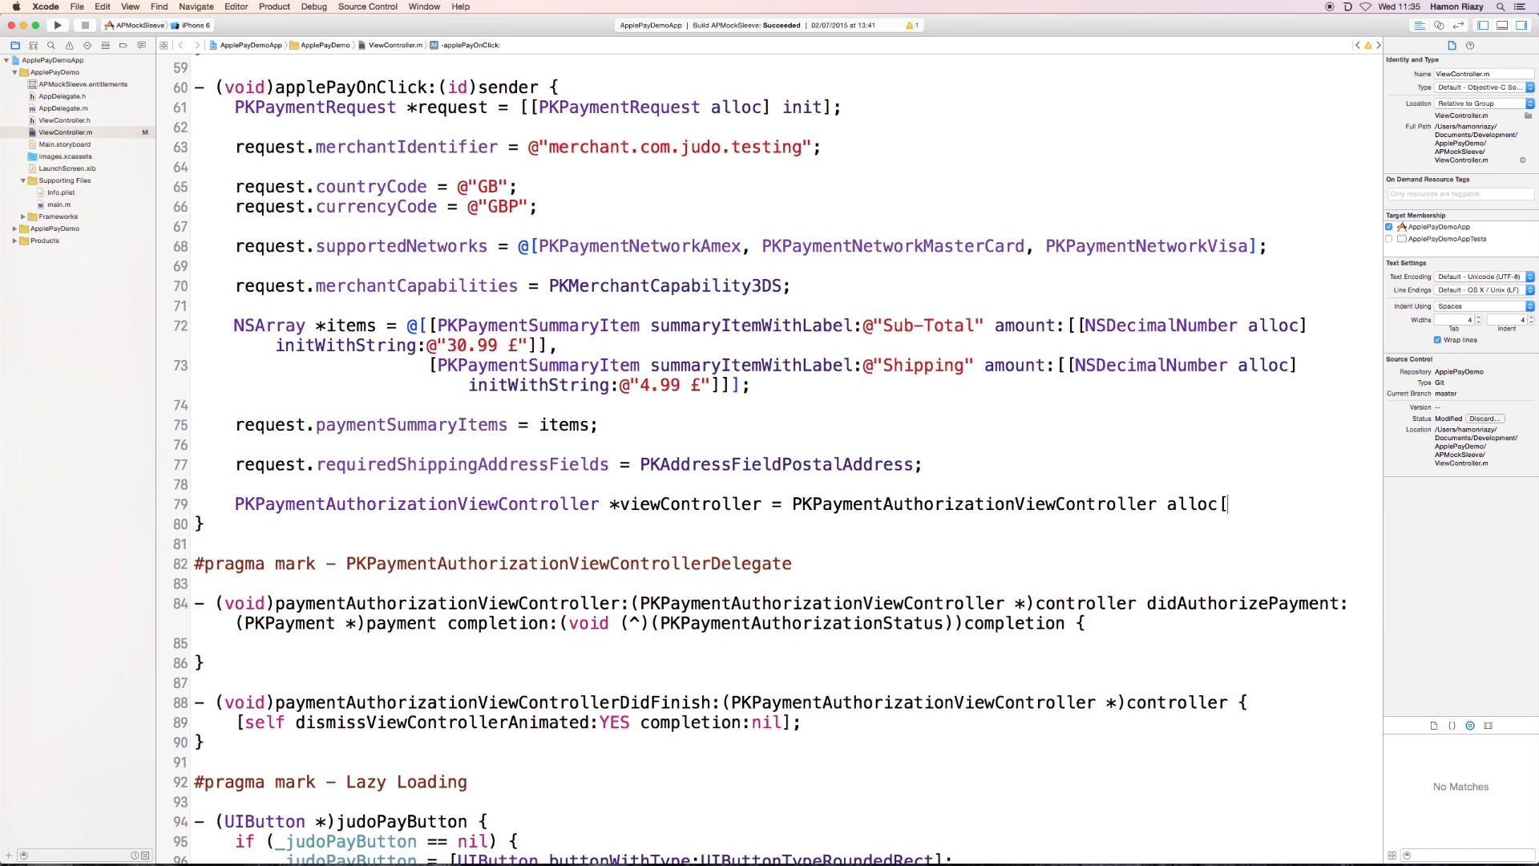
{"action": "type", "text": "["}
{"action": "type", "text": "] init"}
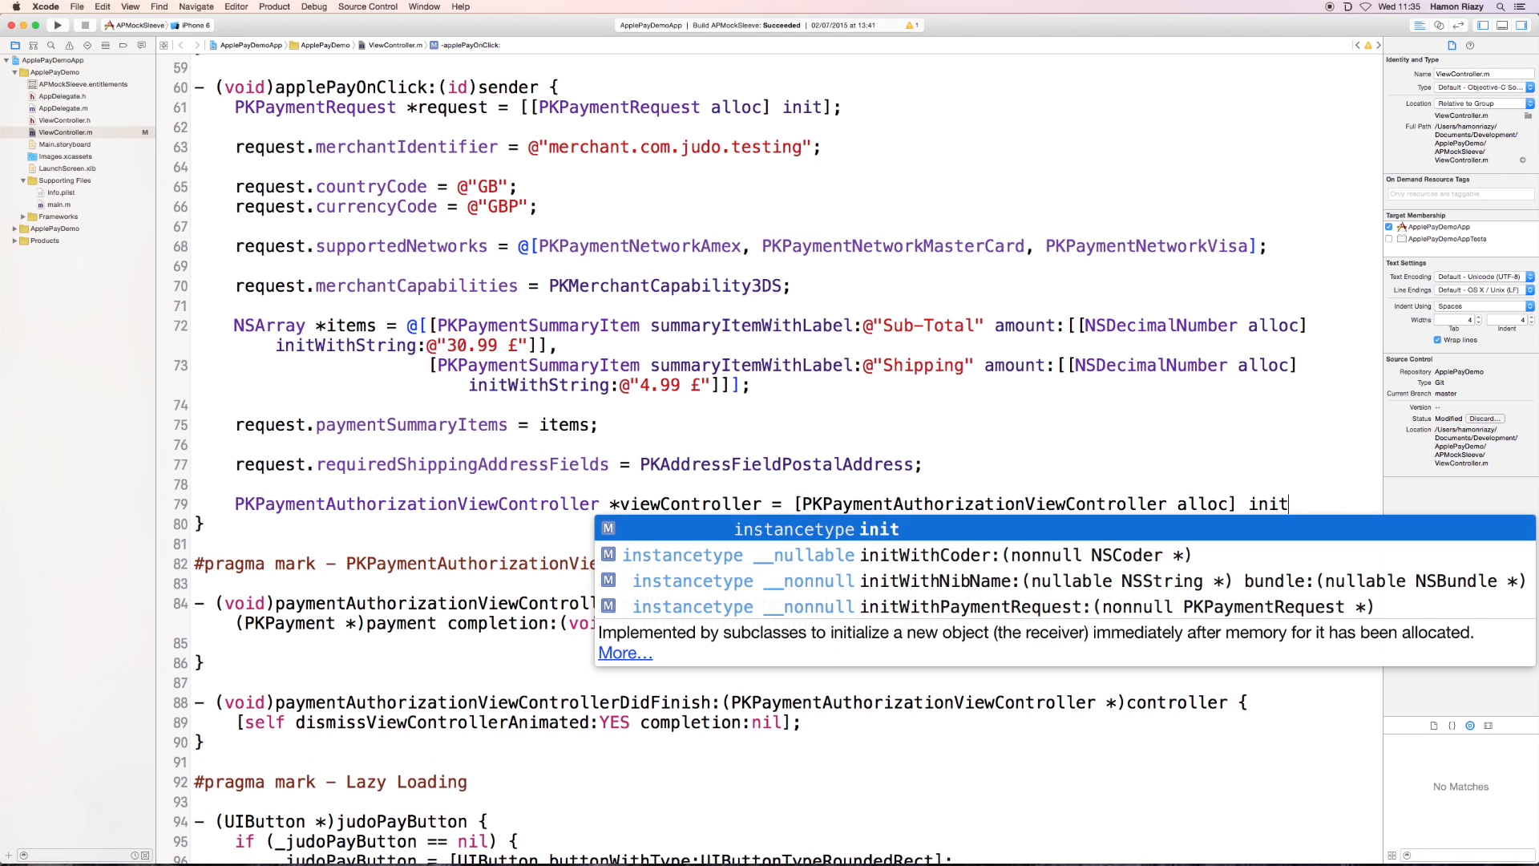
{"action": "key", "text": "Down"}
{"action": "key", "text": "Down"}
{"action": "key", "text": "Down"}
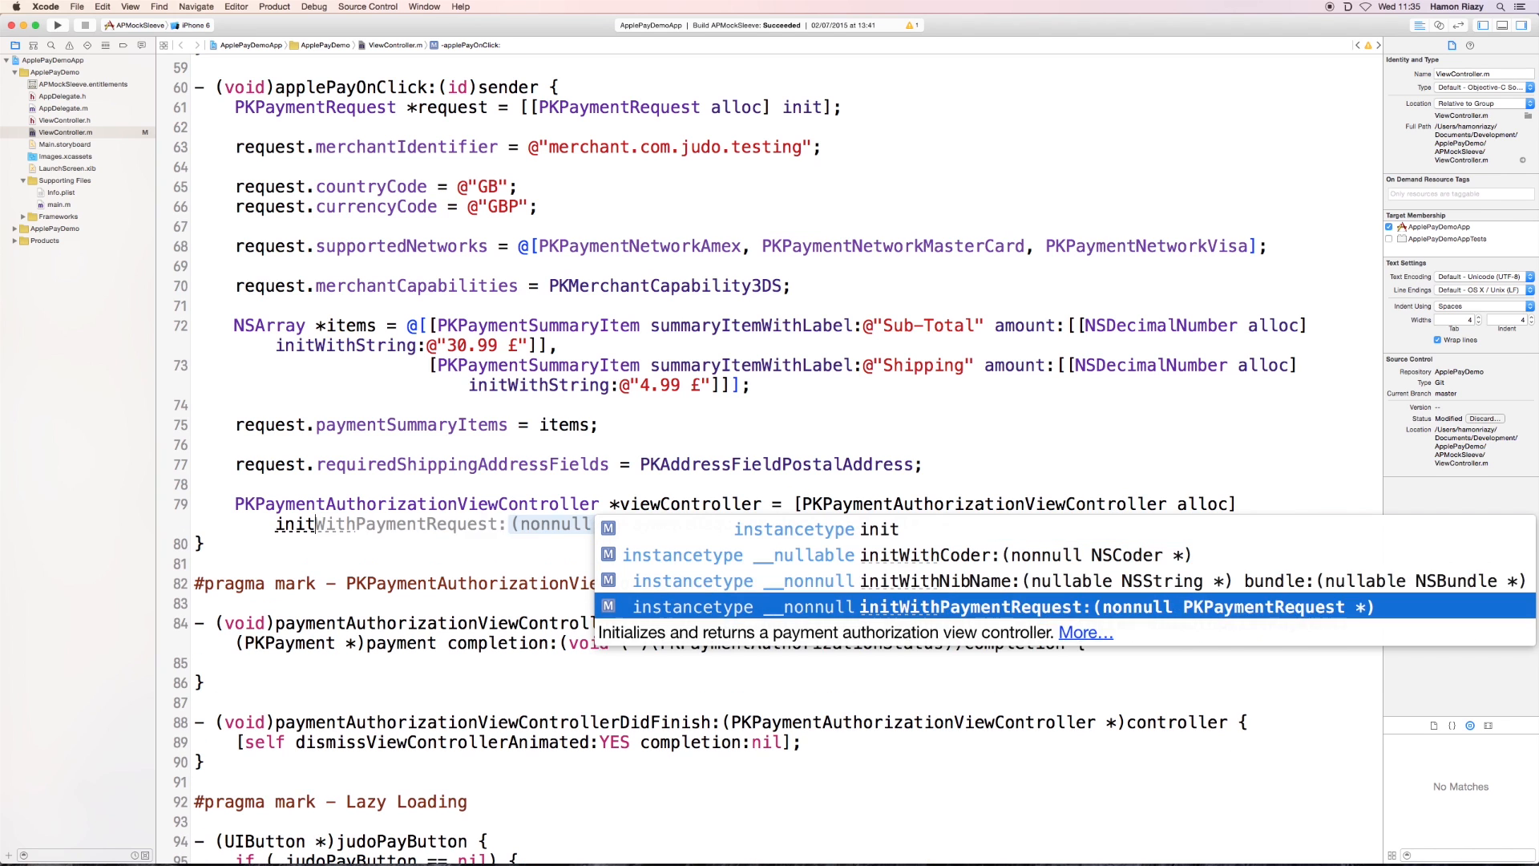
{"action": "key", "text": "Return"}
{"action": "type", "text": "request];"}
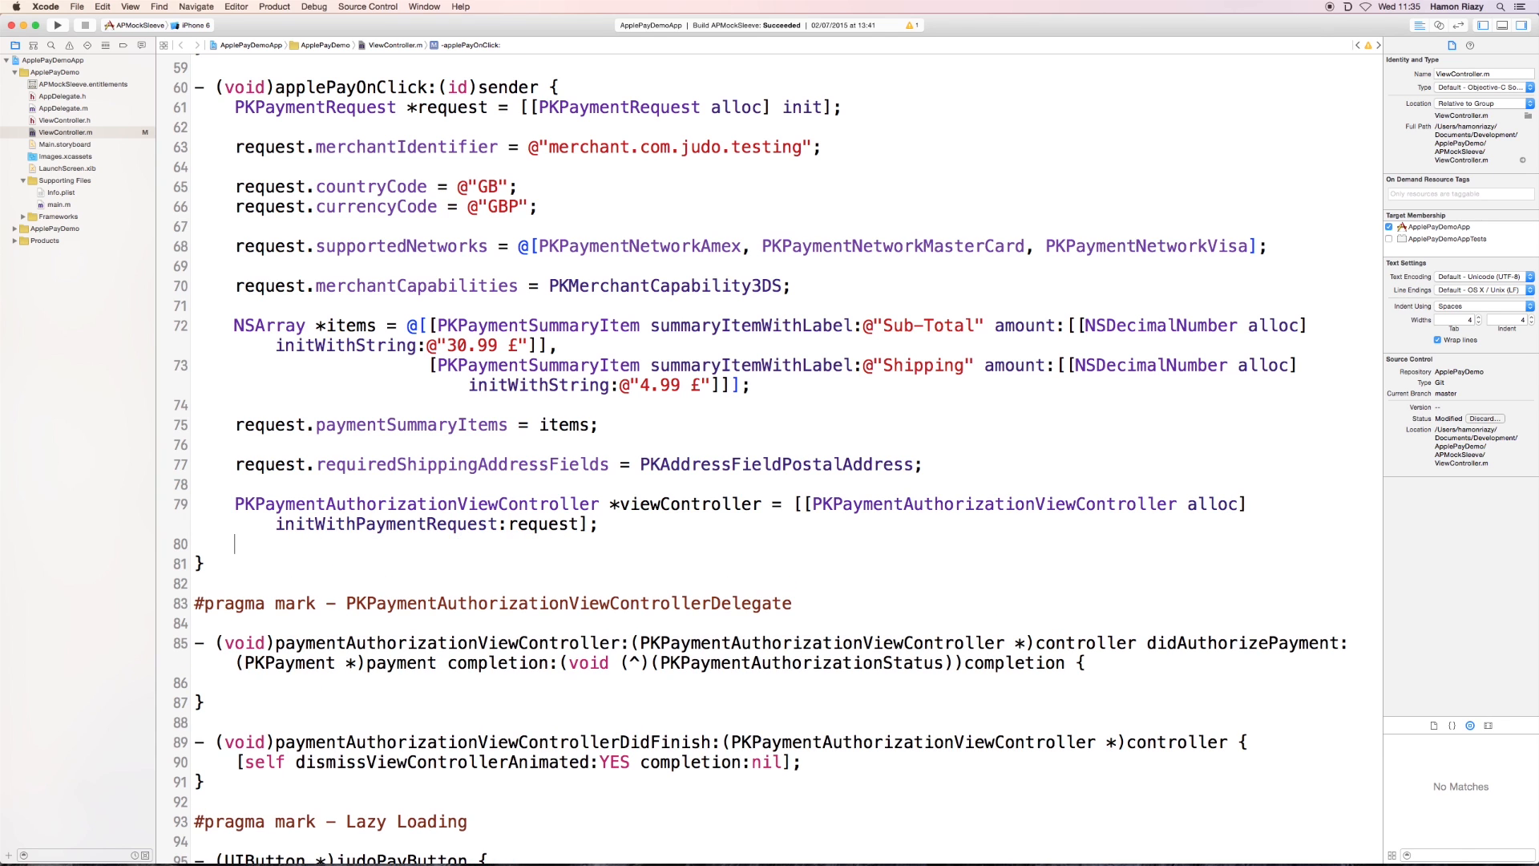
{"action": "key", "text": "Return"}
{"action": "key", "text": "Return"}
{"action": "type", "text": "view"}
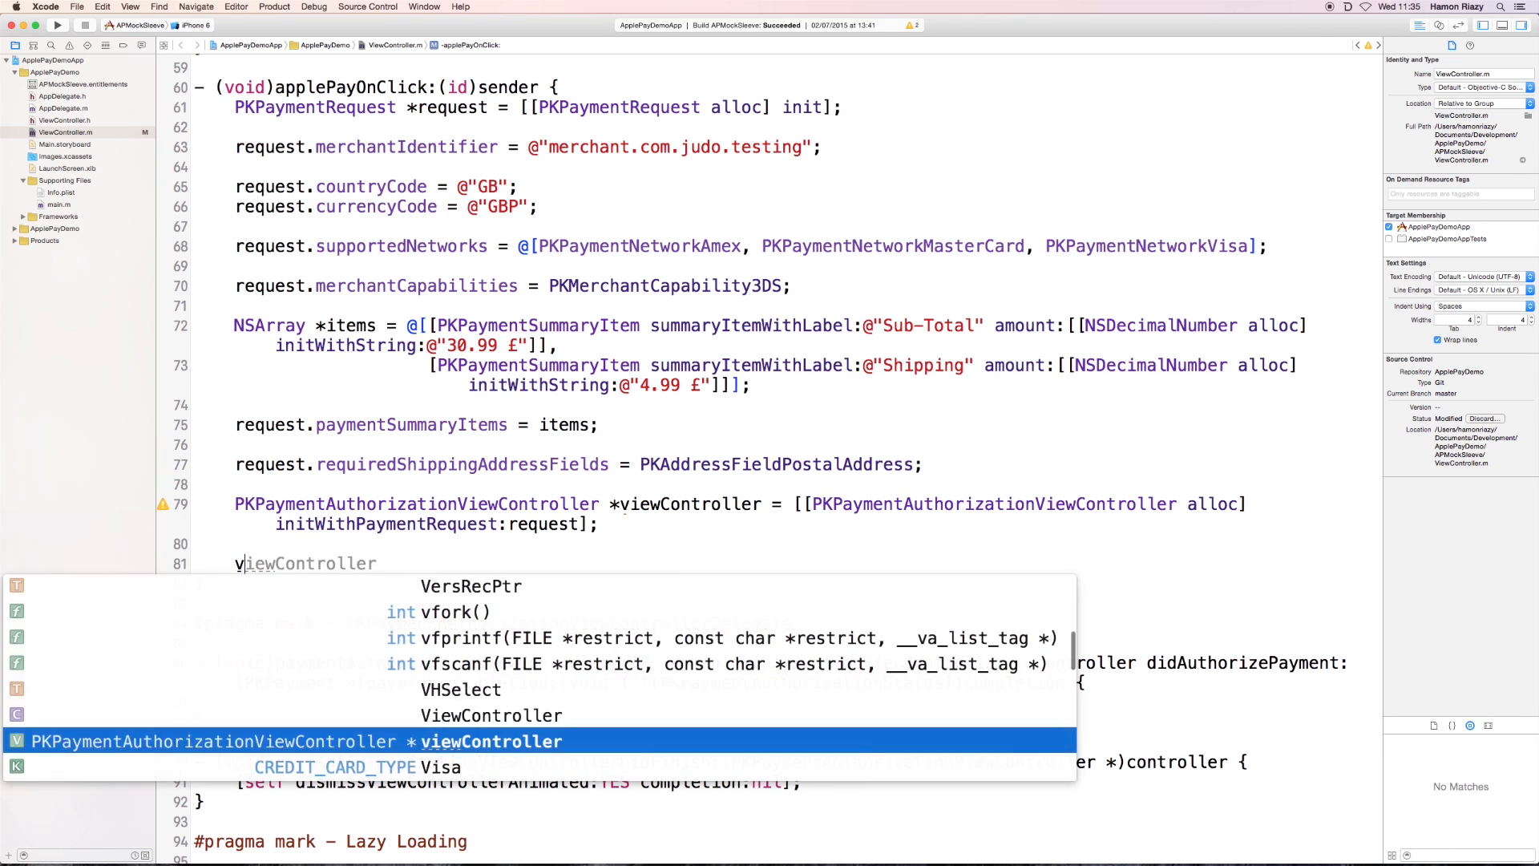
Step: Set viewController.delegate to self
{"action": "key", "text": "Tab"}
{"action": "type", "text": ".de"}
{"action": "key", "text": "Tab"}
{"action": "type", "text": "= self;"}
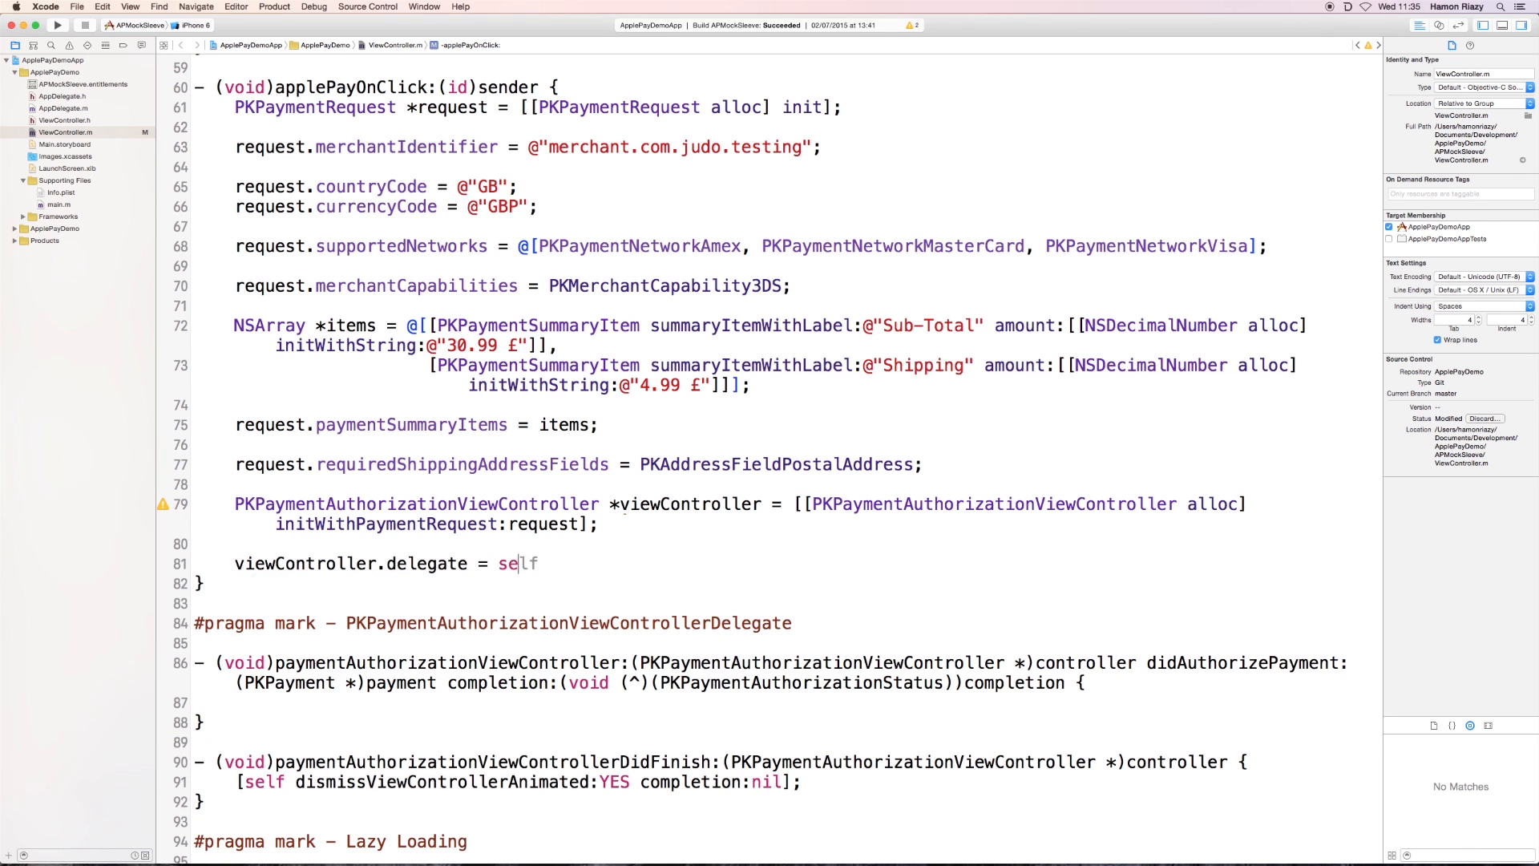
{"action": "key", "text": "Return"}
{"action": "key", "text": "Return"}
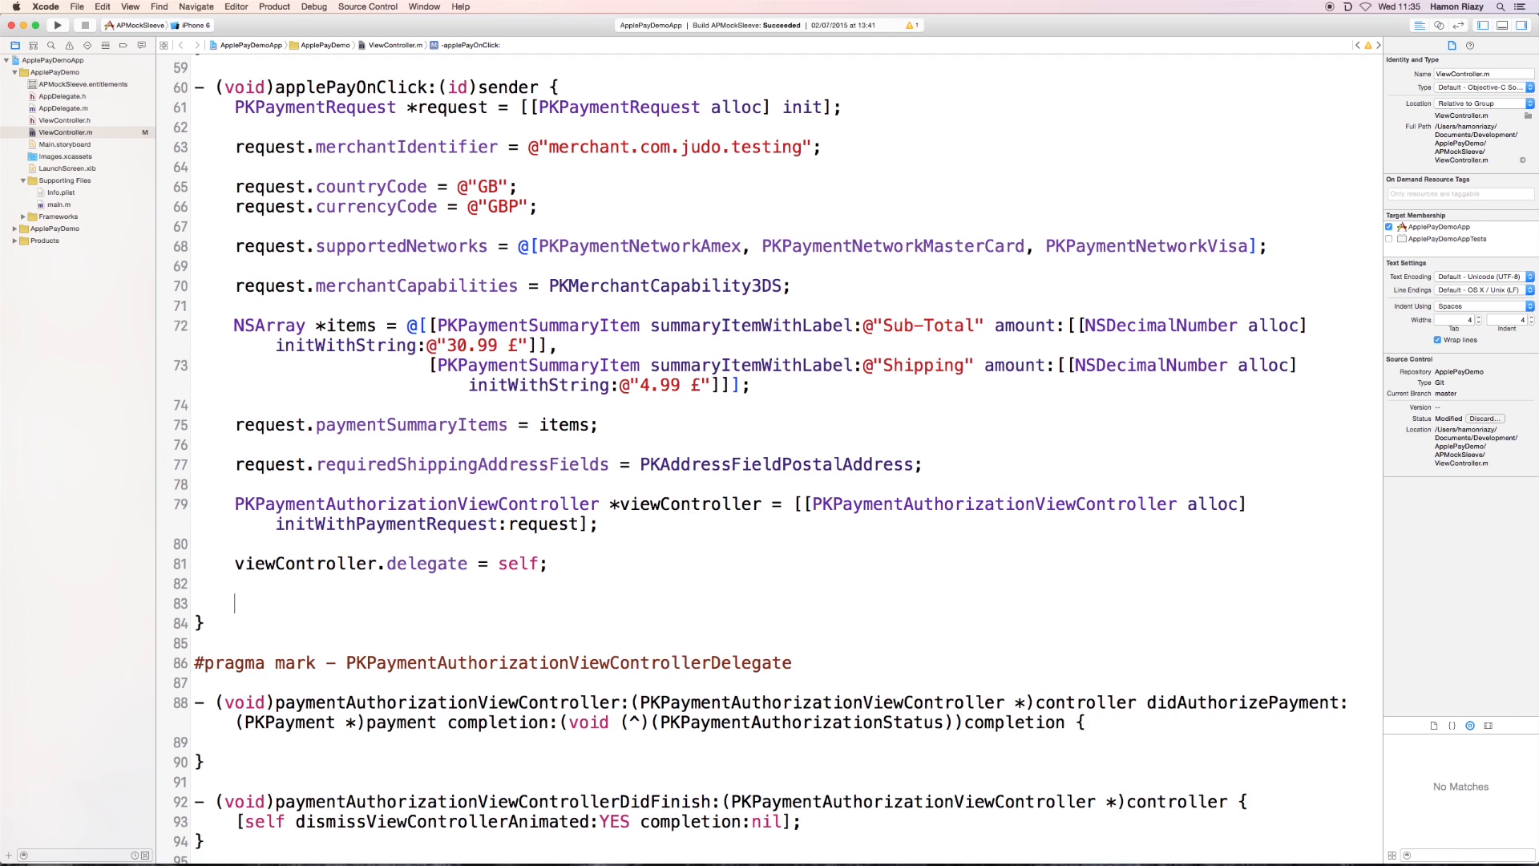
{"action": "type", "text": "elf.p"}
{"action": "key", "text": "BackSpace"}
{"action": "key", "text": "BackSpace"}
{"action": "type", "text": "pres"}
Step: Present viewController animated:YES with nil completion, and save the file
{"action": "key", "text": "Return"}
{"action": "type", "text": "view animated:(BOOL) completion:^(void)completion"}
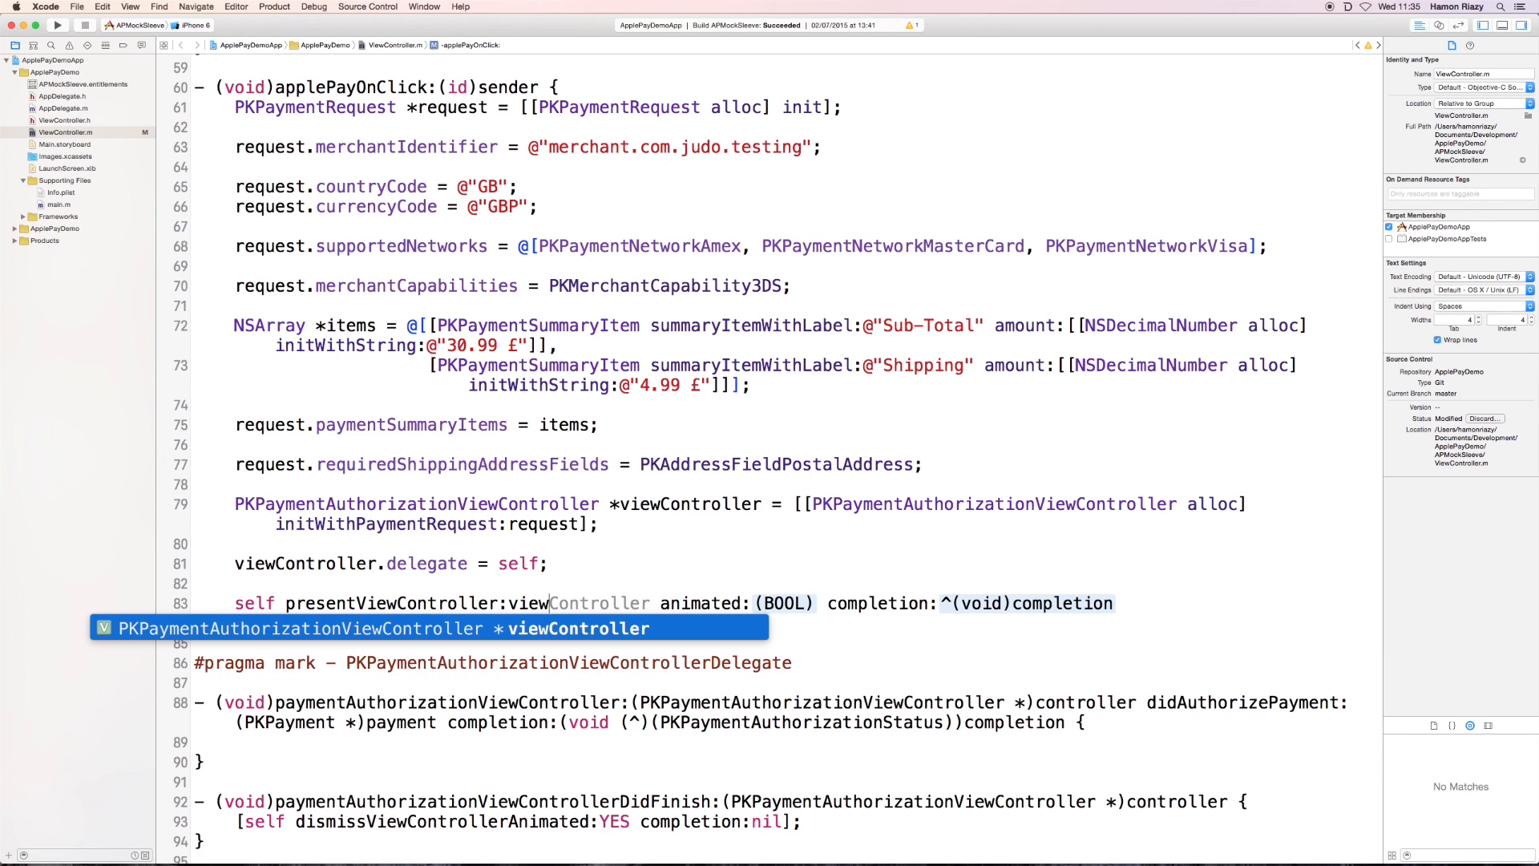
{"action": "key", "text": "Return"}
{"action": "key", "text": "Tab"}
{"action": "type", "text": "YES"}
{"action": "key", "text": "Tab"}
{"action": "type", "text": "nil"}
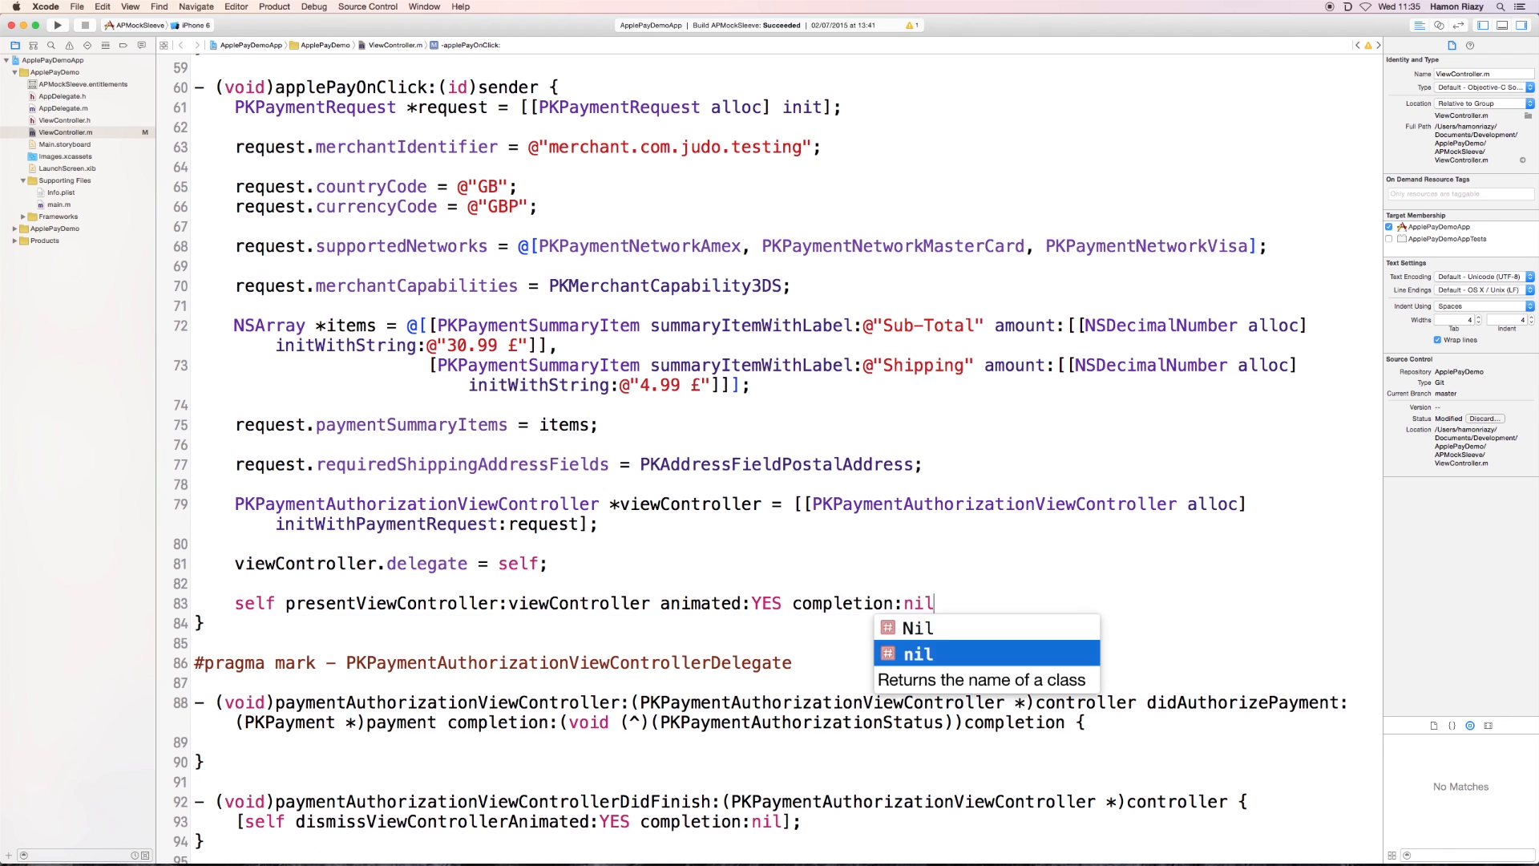
{"action": "key", "text": "Return"}
{"action": "type", "text": "];"}
{"action": "key", "text": "super+s"}
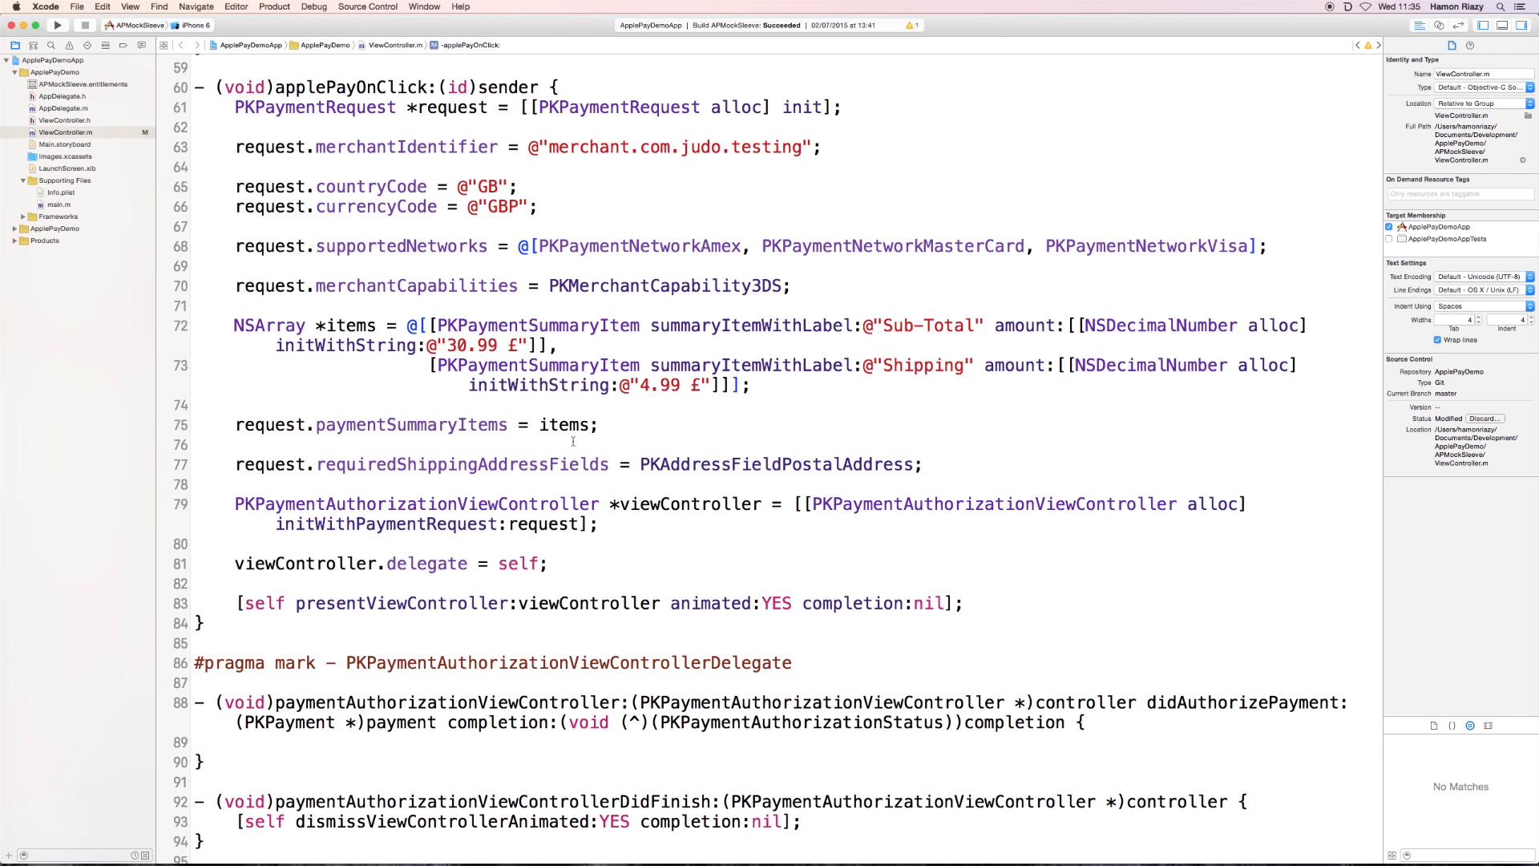
{"action": "scroll", "coordinate": [769, 482], "scroll_direction": "down", "scroll_amount": 8}
{"action": "scroll", "coordinate": [573, 444], "scroll_direction": "down", "scroll_amount": 1}
Step: Declare Consumer *consumer initialised with consumer reference @"JUDOCR0001" in didAuthorizePayment
{"action": "left_click", "coordinate": [556, 441]}
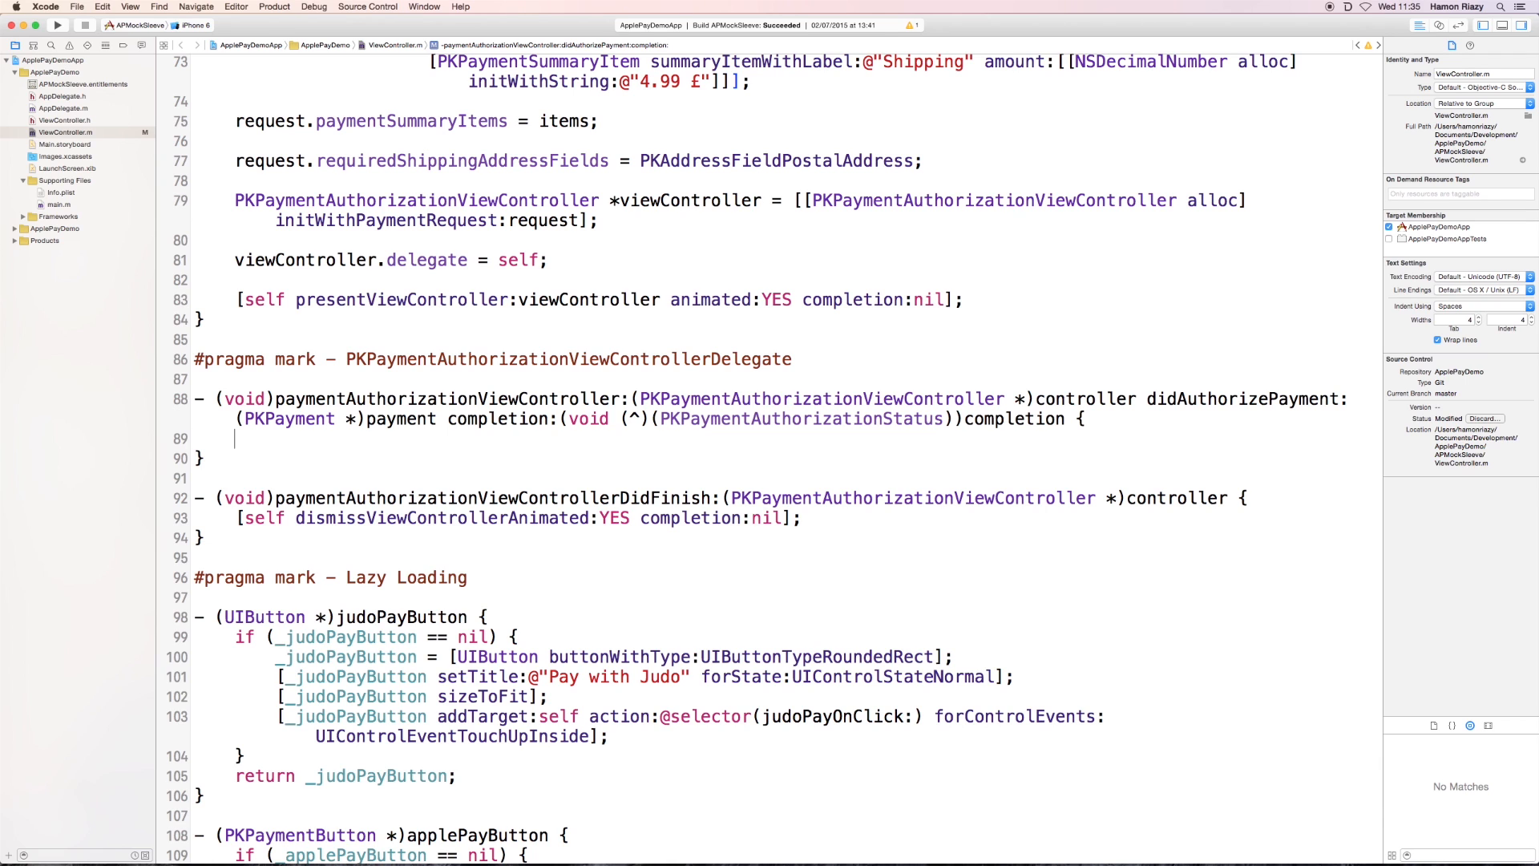
{"action": "key", "text": "Return"}
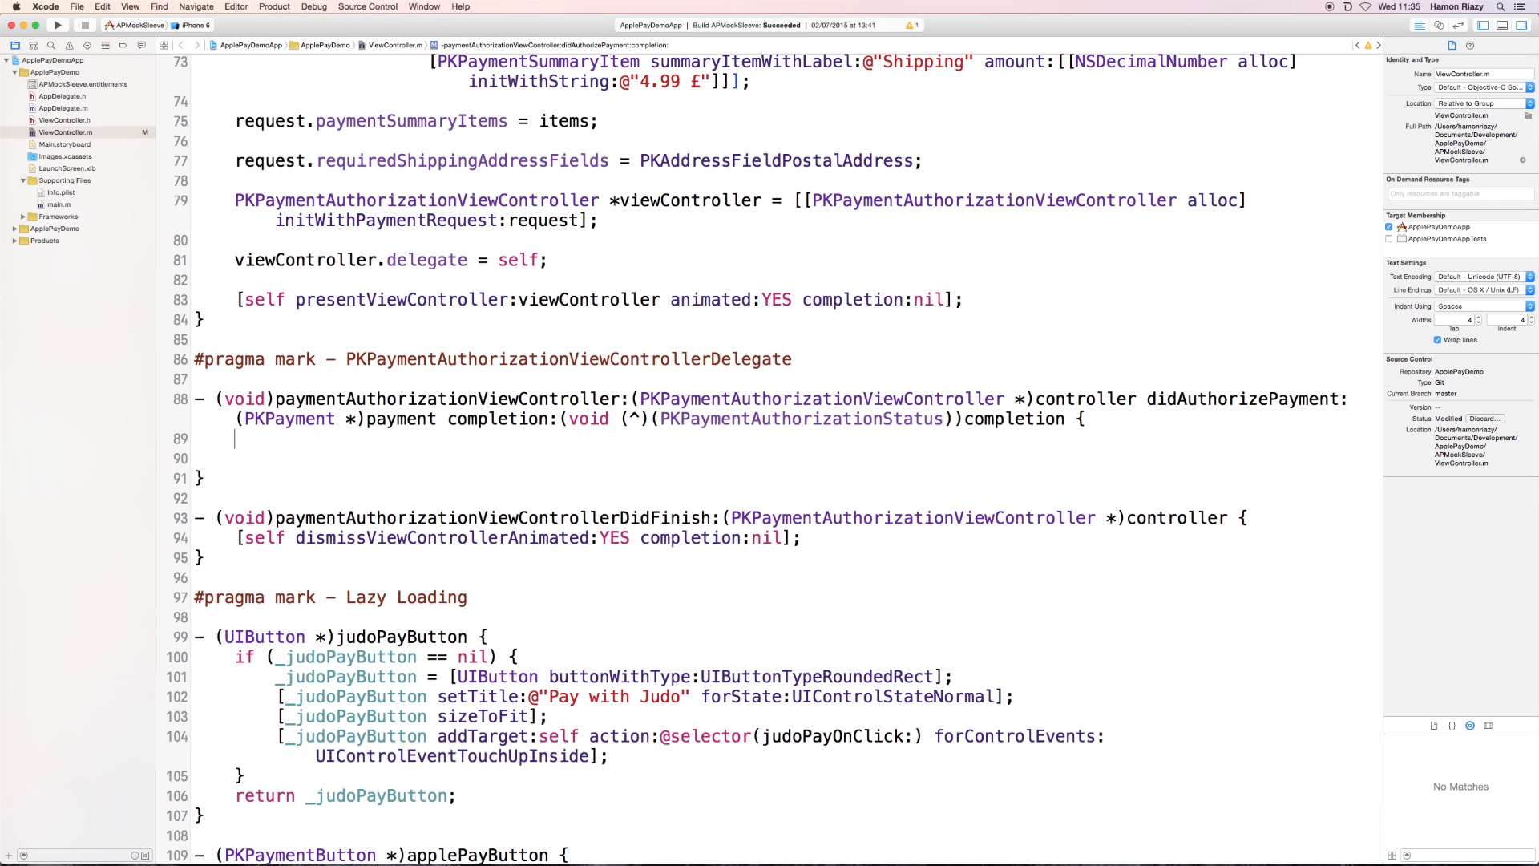
{"action": "key", "text": "Return"}
{"action": "type", "text": "Consume"}
{"action": "key", "text": "Tab"}
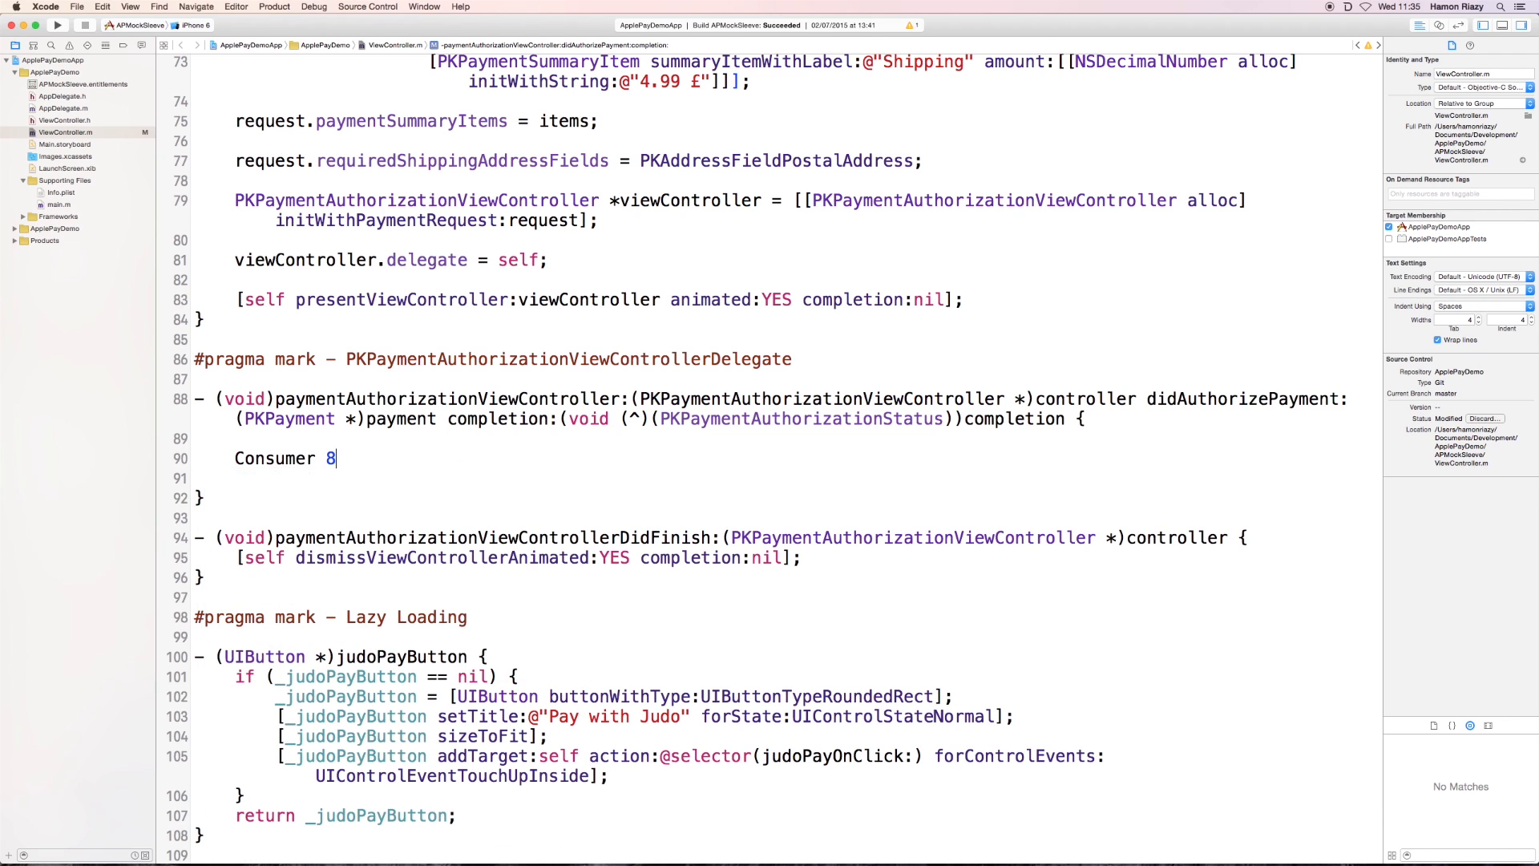
{"action": "key", "text": "BackSpace"}
{"action": "type", "text": "*consu"}
{"action": "key", "text": "Tab"}
{"action": "type", "text": "= "}
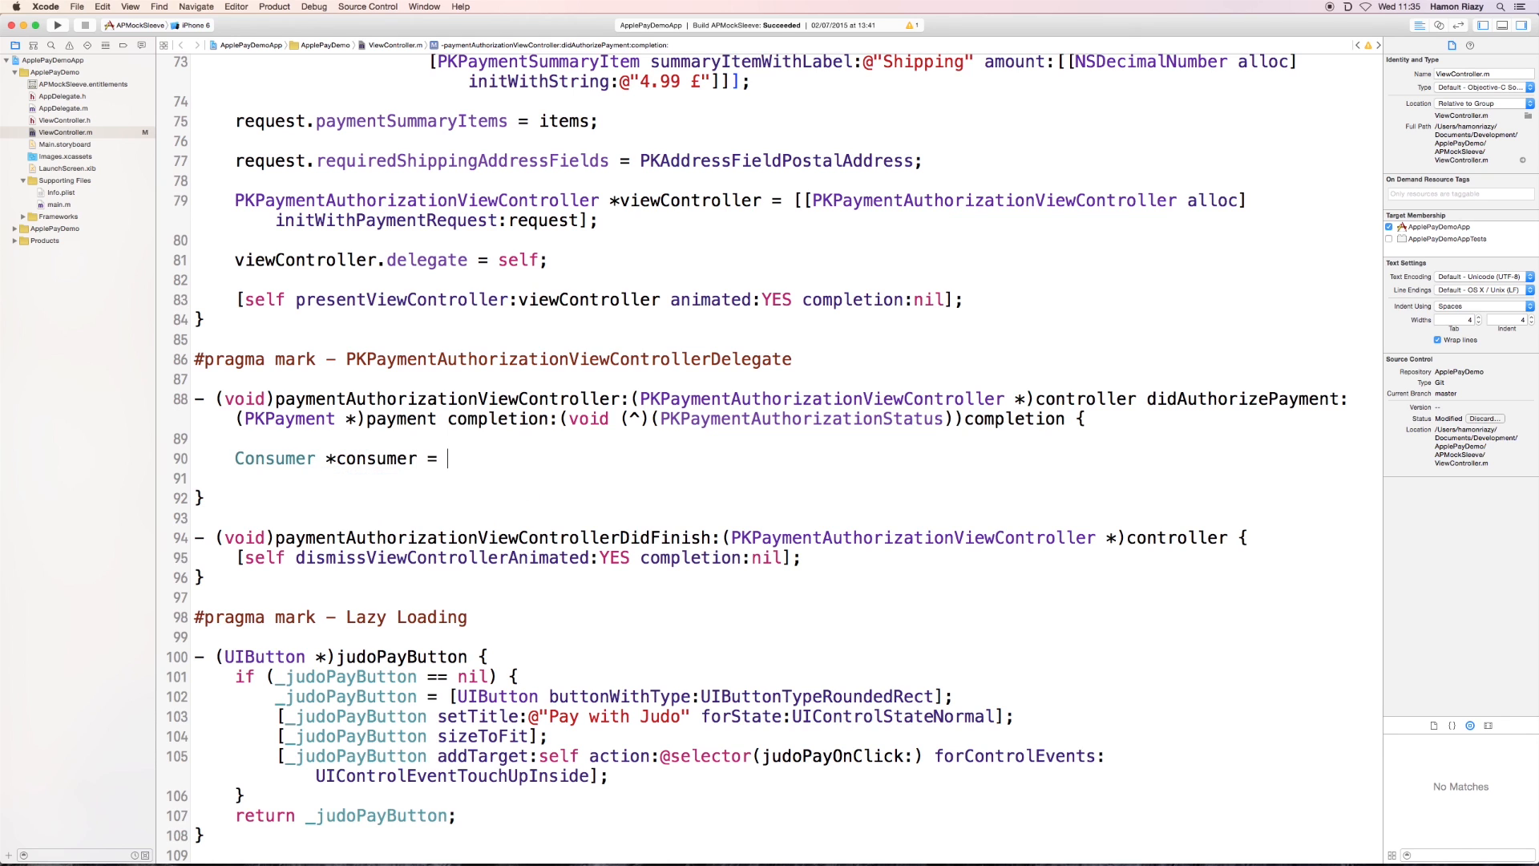
{"action": "type", "text": "consumer"}
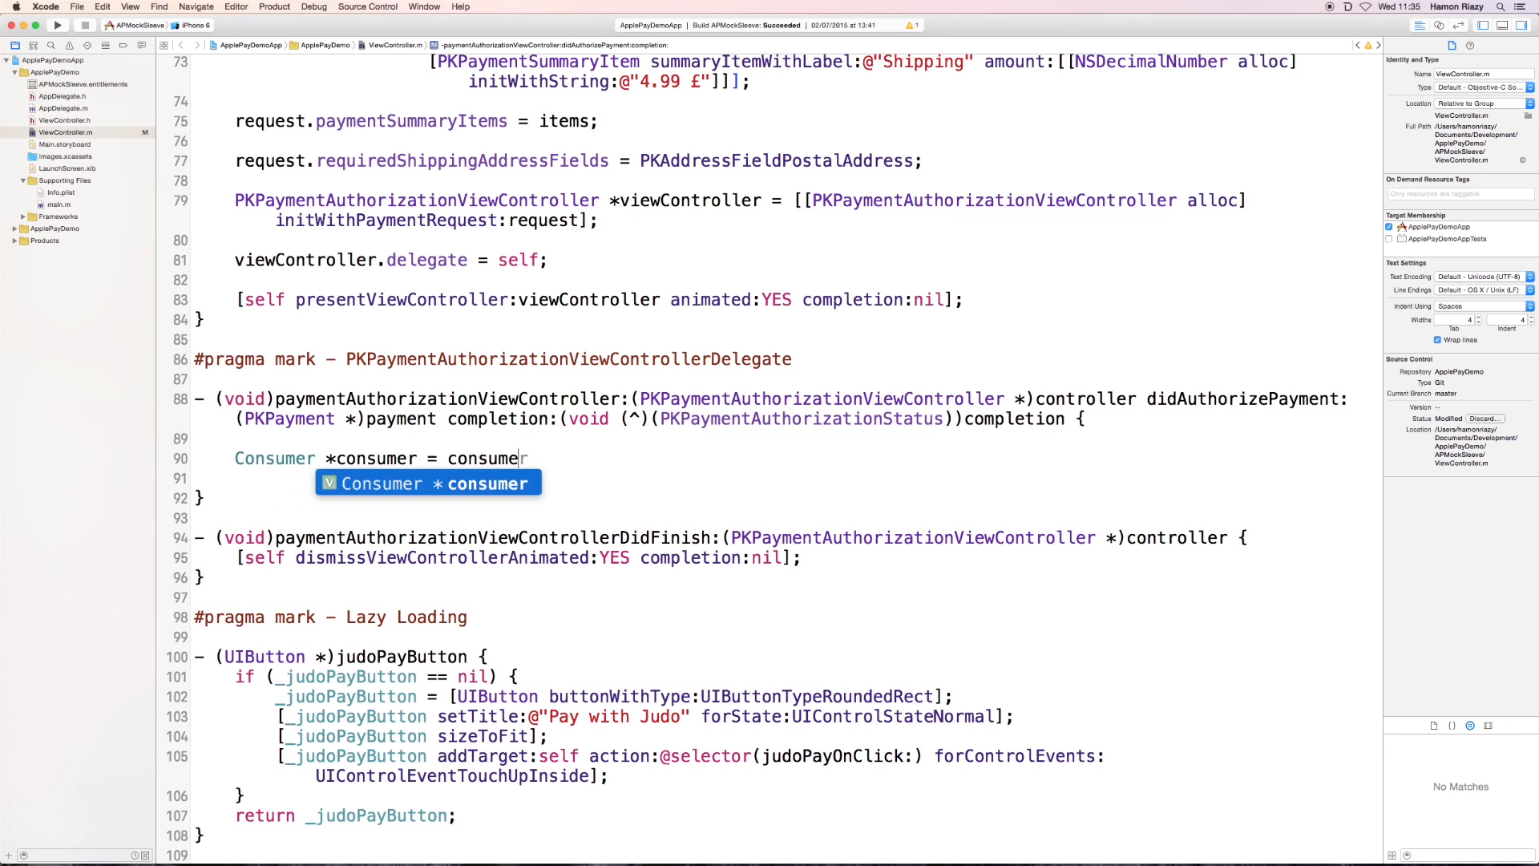
{"action": "type", "text": " allo"}
{"action": "key", "text": "Tab"}
{"action": "type", "text": "] init"}
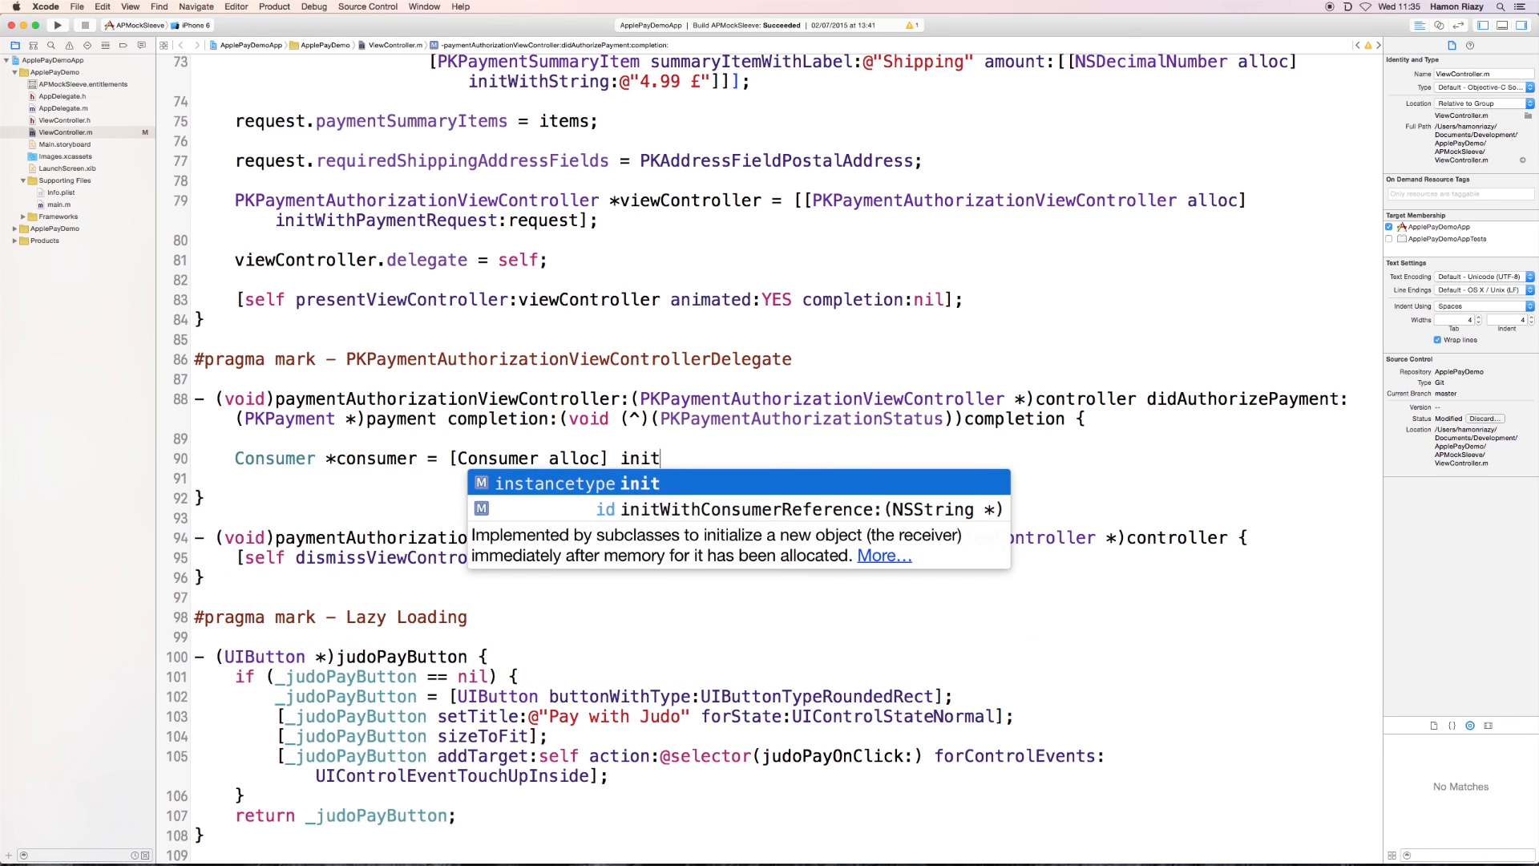
{"action": "type", "text": "WithCons"}
{"action": "key", "text": "Tab"}
{"action": "type", "text": "@\""}
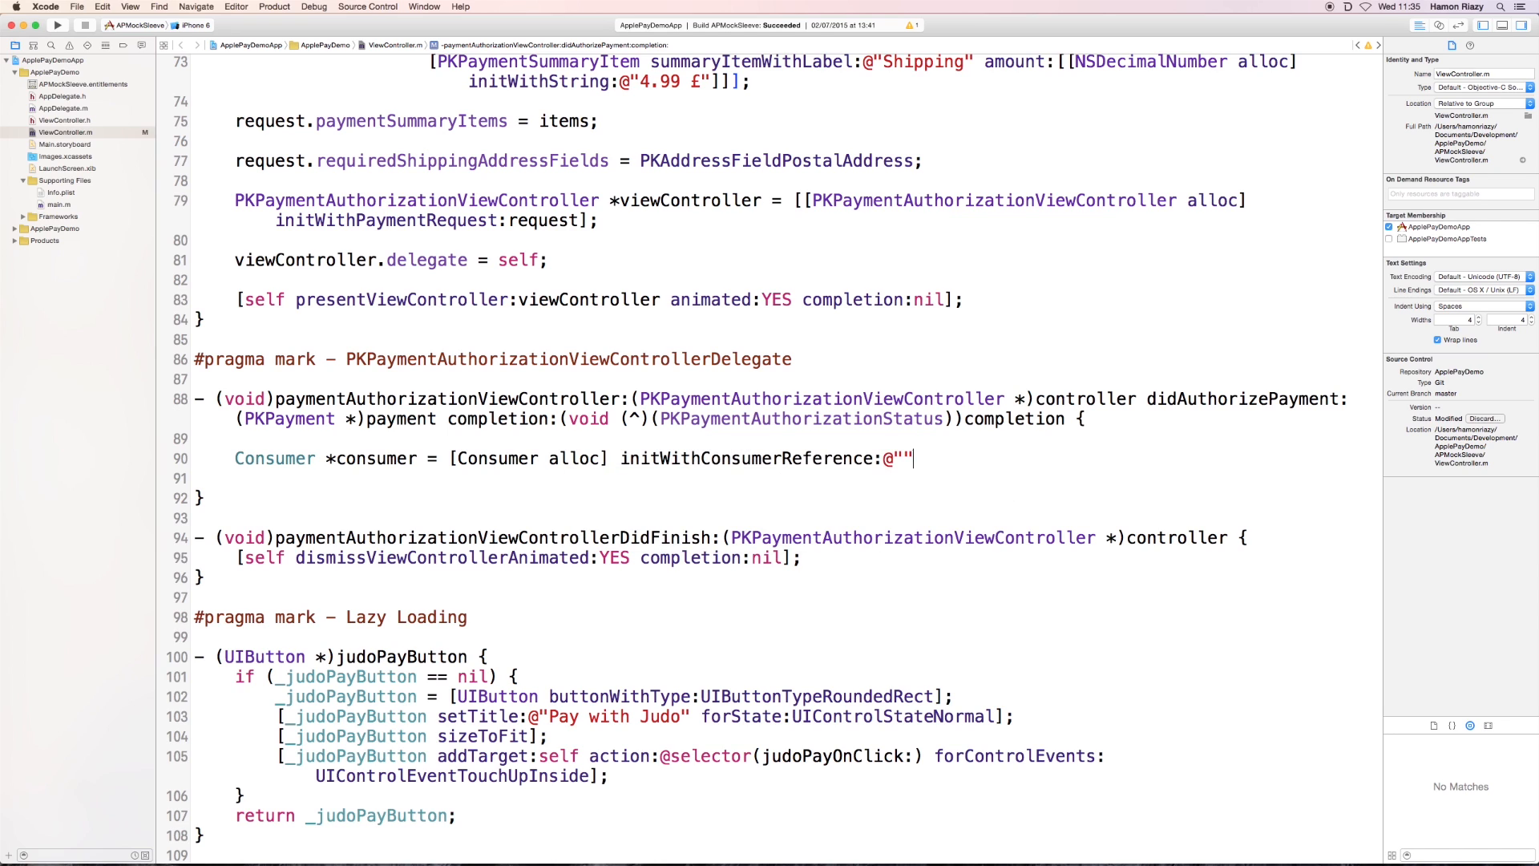
{"action": "type", "text": "\"];"}
{"action": "key", "text": "Left"}
{"action": "key", "text": "Left"}
{"action": "key", "text": "Left"}
{"action": "type", "text": "JUDO"}
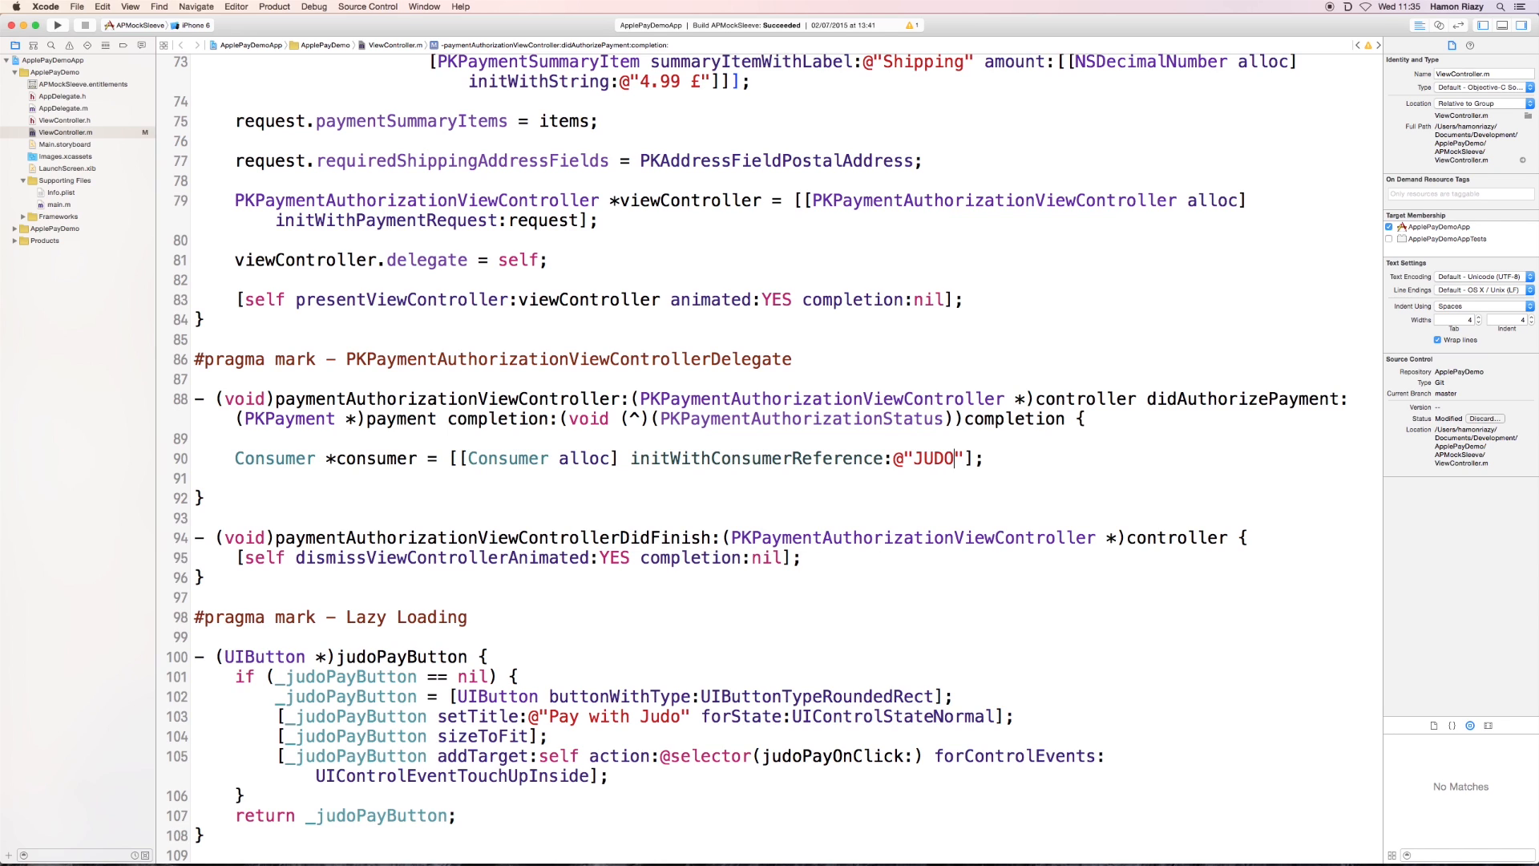
{"action": "type", "text": "CR0"}
{"action": "type", "text": "001"}
{"action": "key", "text": "End"}
{"action": "key", "text": "Return"}
{"action": "key", "text": "Return"}
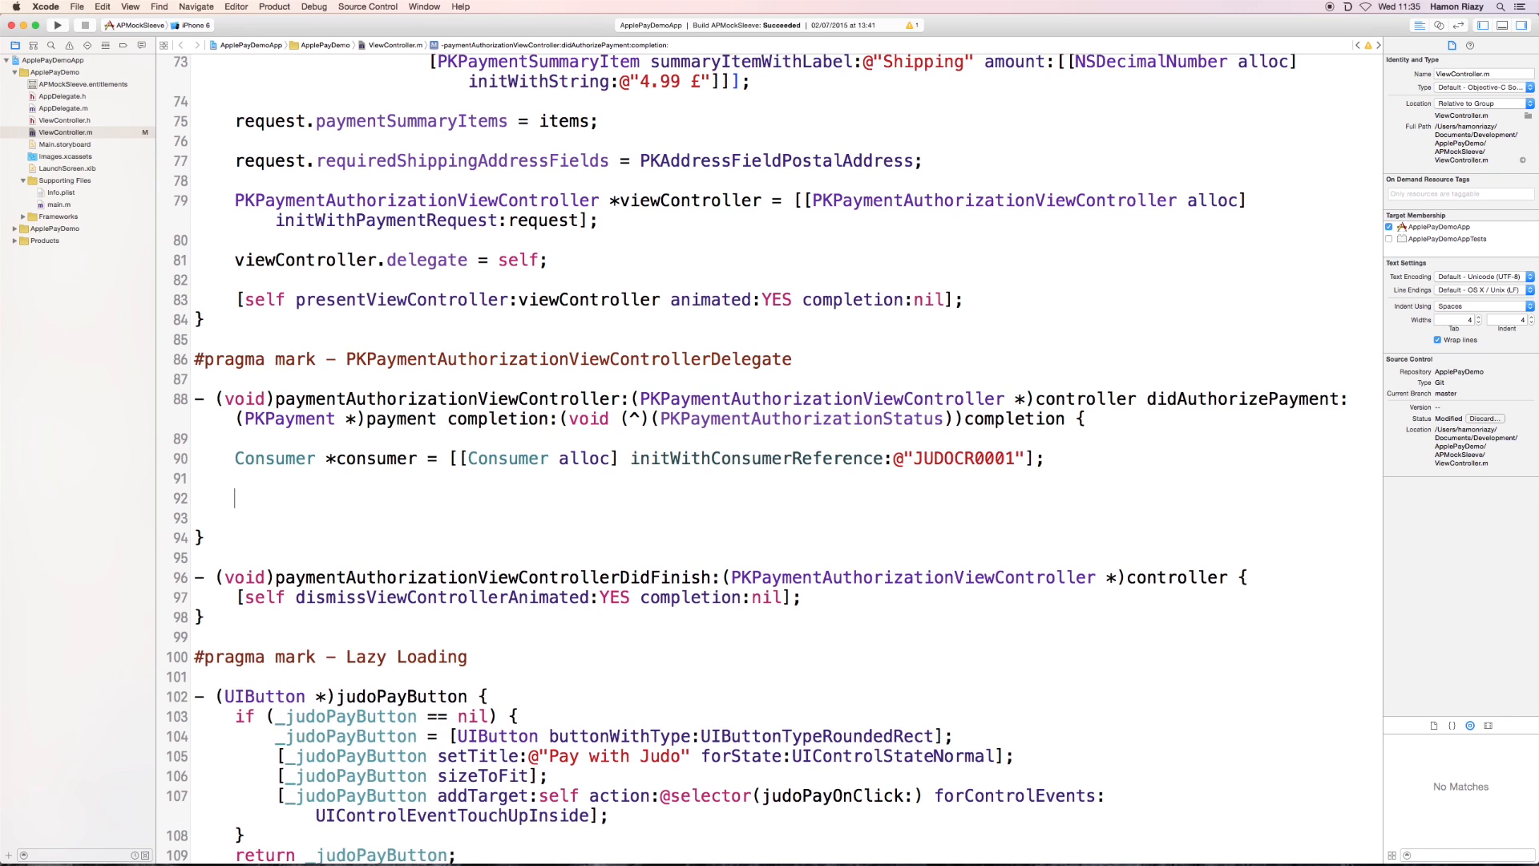
{"action": "type", "text": "JPP"}
Step: Declare a JPApplePayTransaction built with initWithPayment:payment and its argument placeholders
{"action": "key", "text": "BackSpace"}
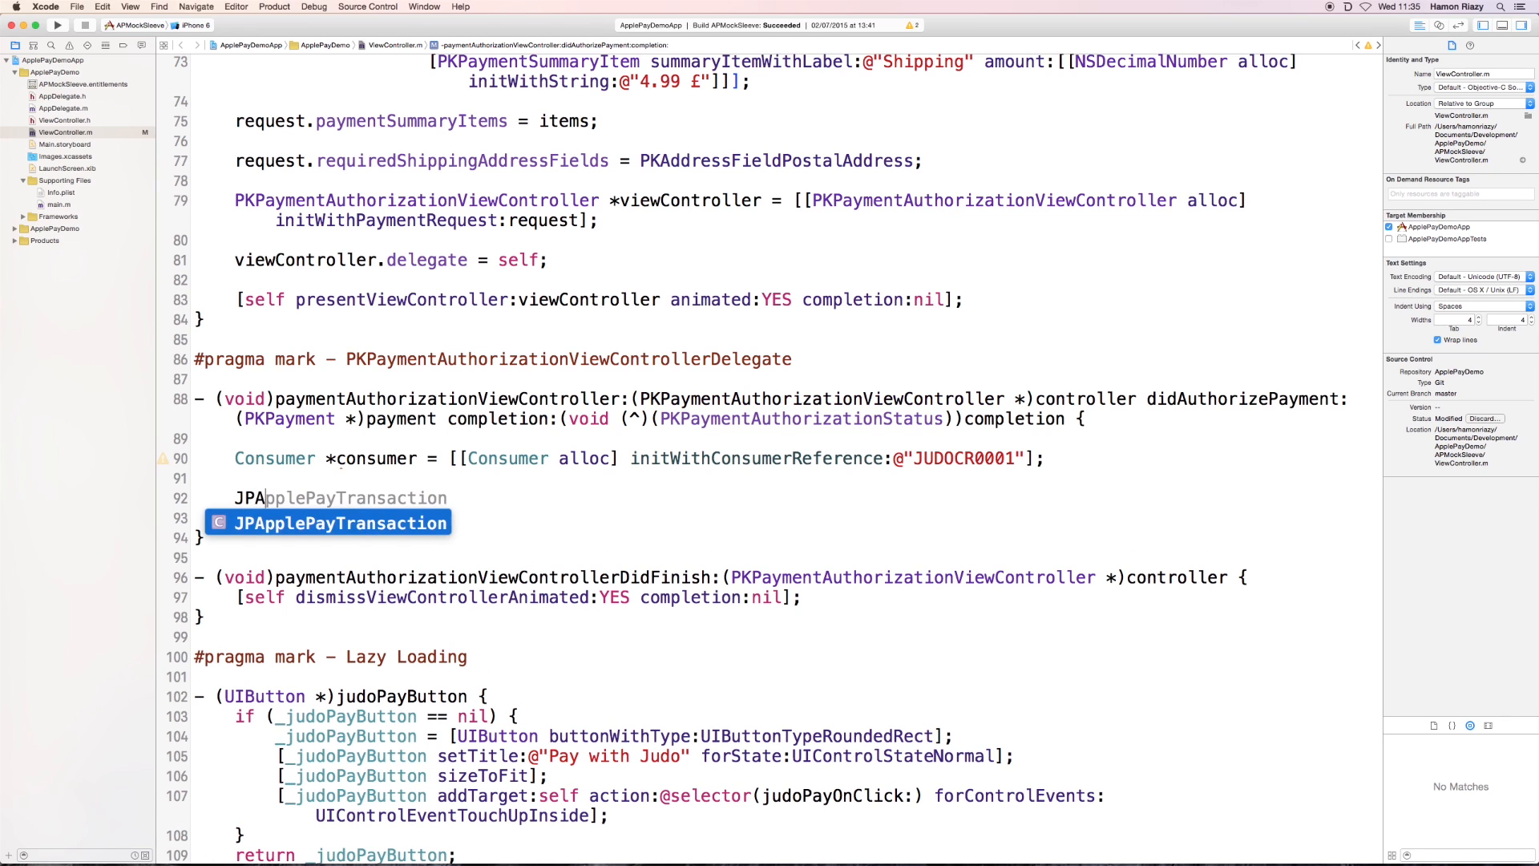
{"action": "type", "text": "Appk"}
{"action": "key", "text": "BackSpace"}
{"action": "type", "text": "le"}
{"action": "key", "text": "Tab"}
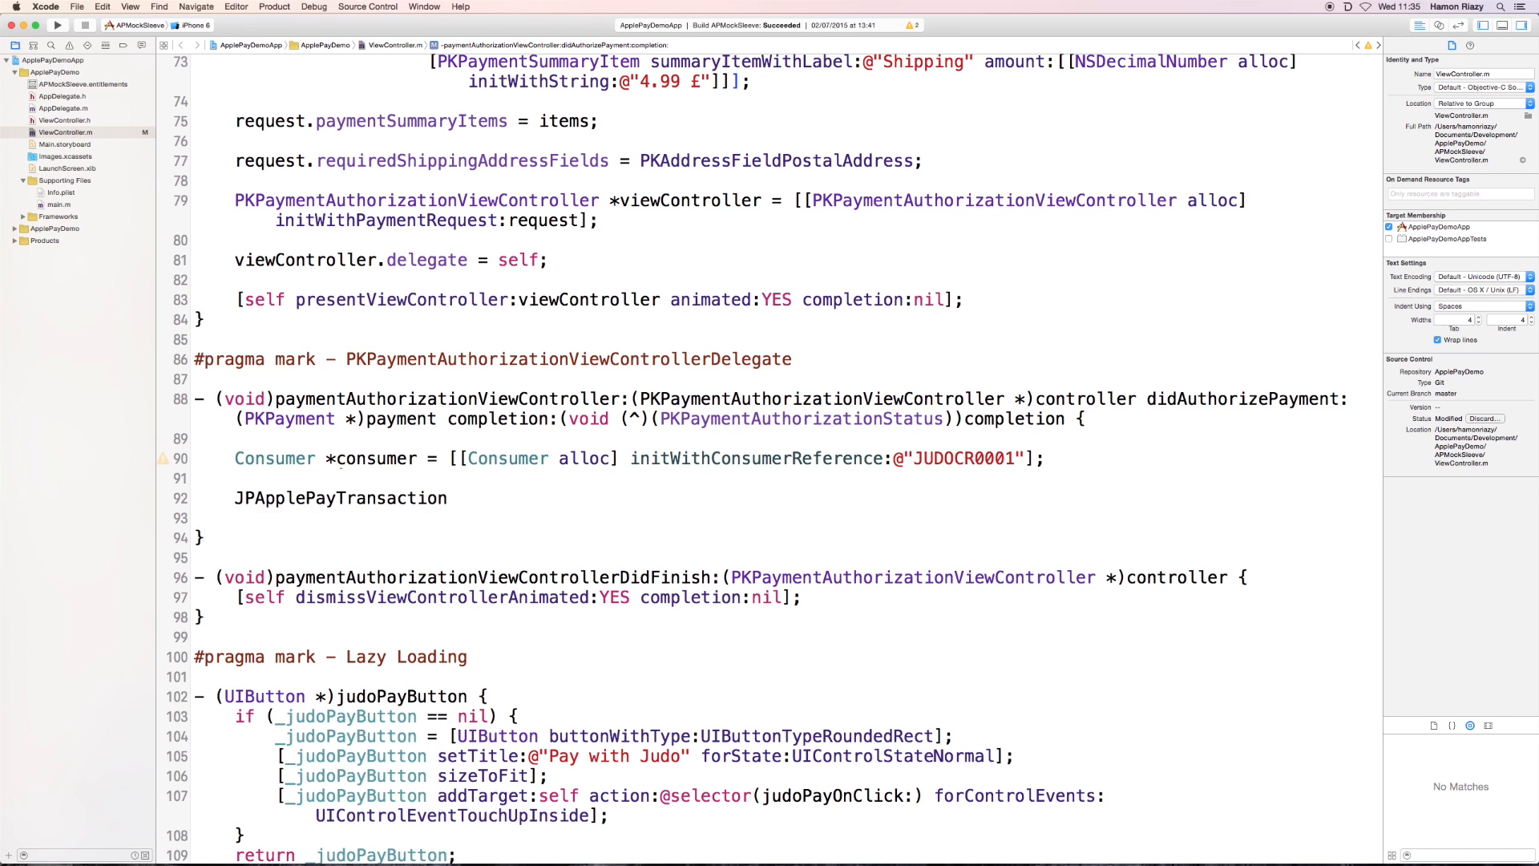
{"action": "type", "text": "*apple"}
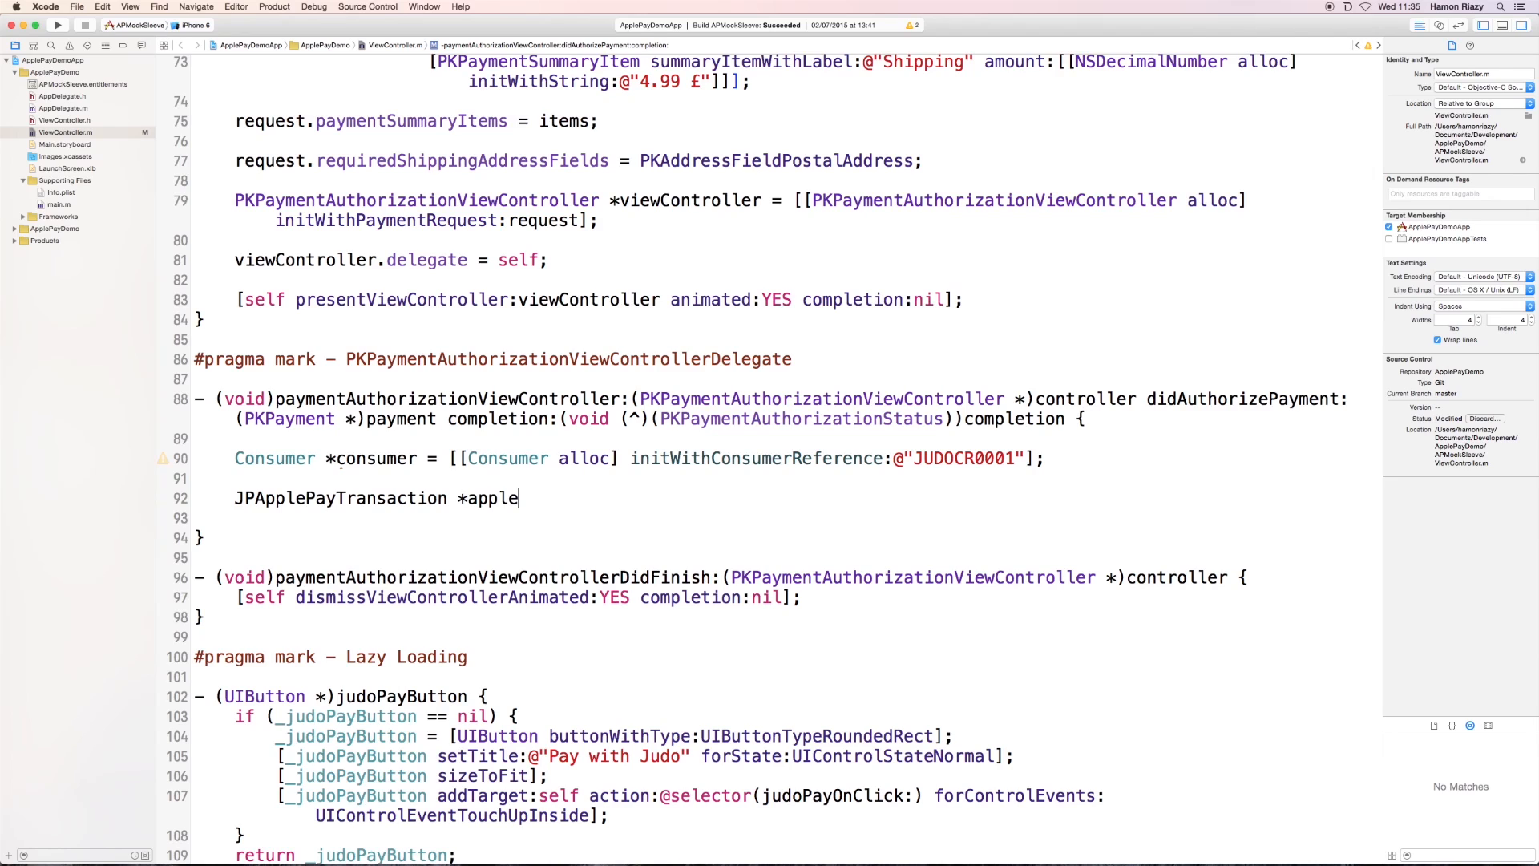
{"action": "type", "text": "PayTransa"}
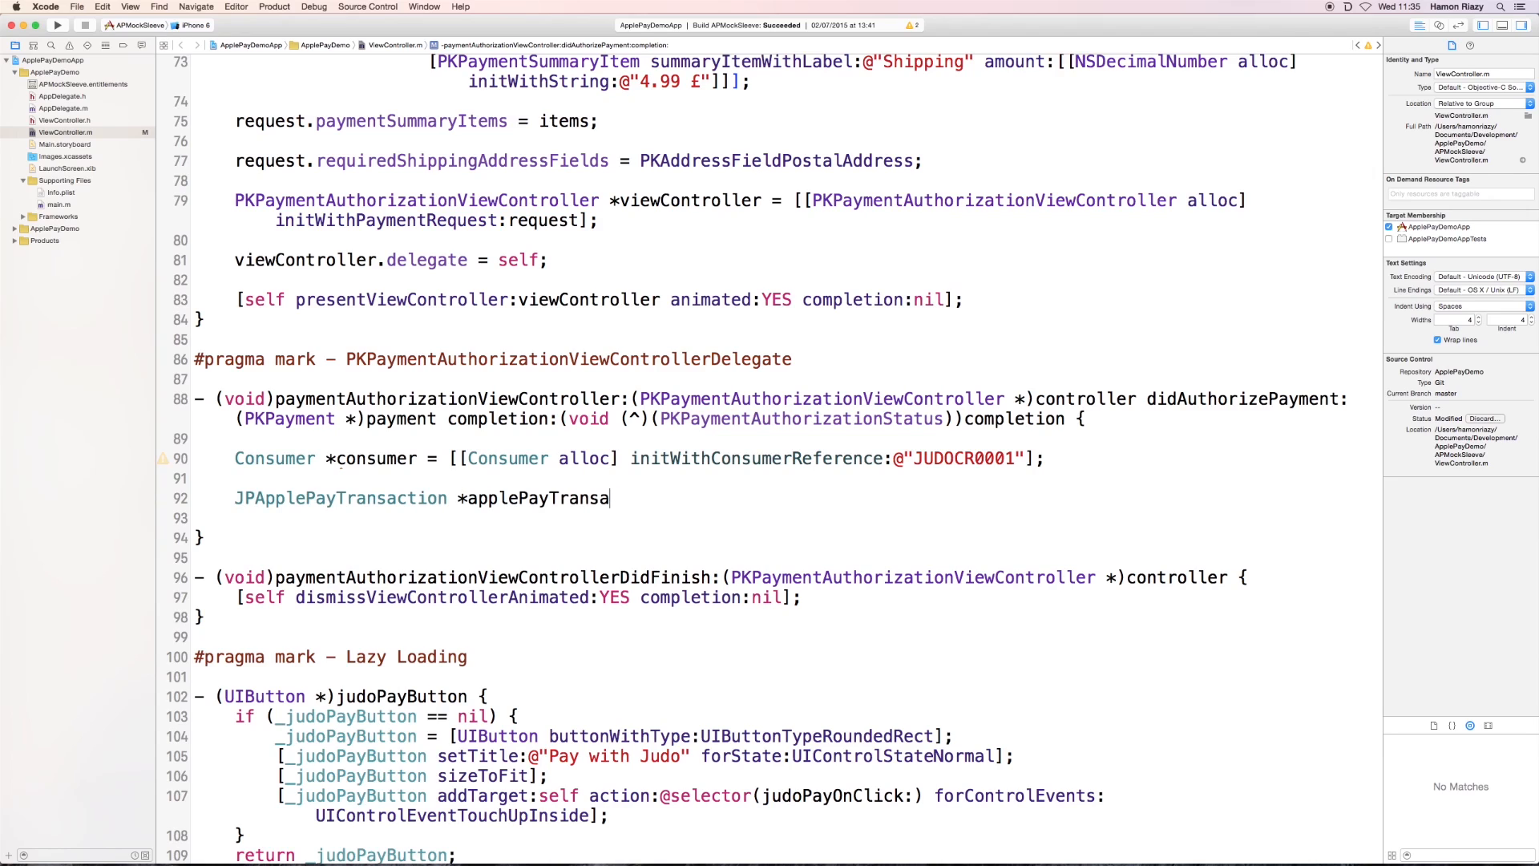
{"action": "type", "text": "ction"}
{"action": "key", "text": "BackSpace"}
{"action": "key", "text": "BackSpace"}
{"action": "type", "text": "Pay"}
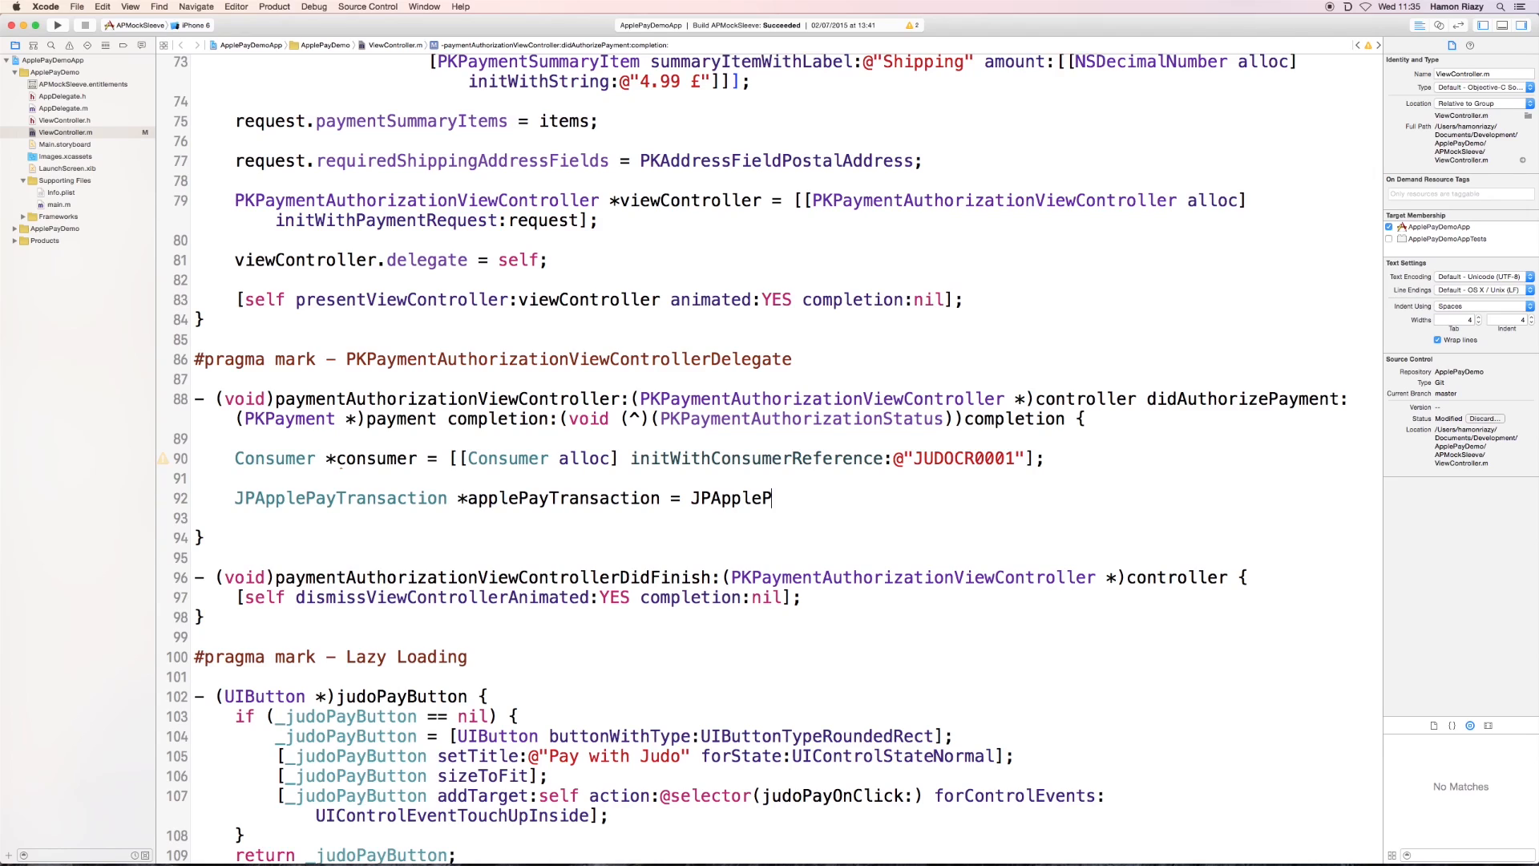
{"action": "type", "text": "Transaction a"}
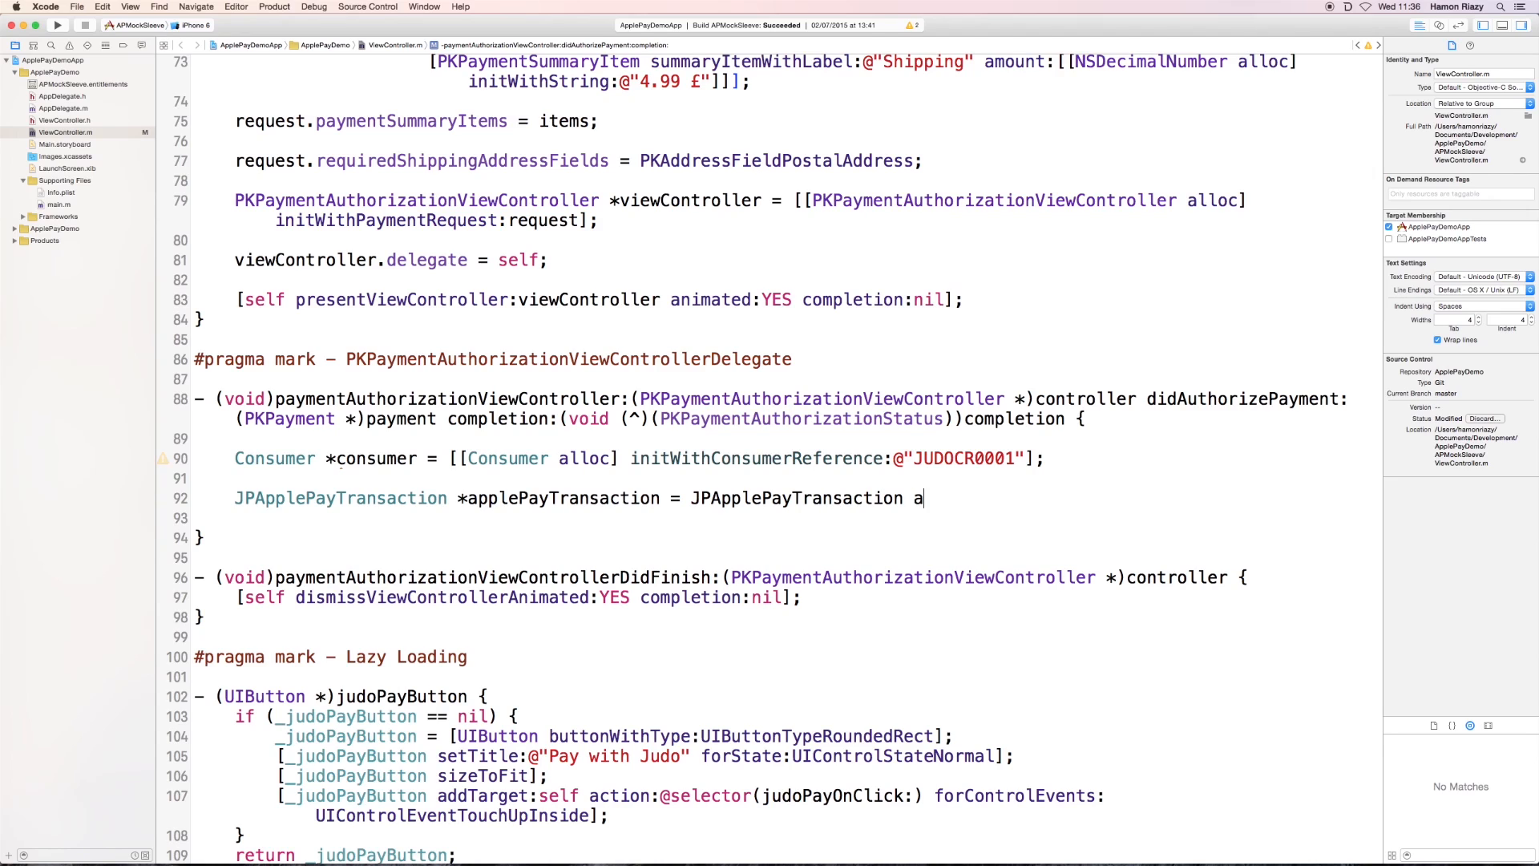
{"action": "type", "text": "lloc"}
{"action": "key", "text": "Tab"}
{"action": "type", "text": "] init"}
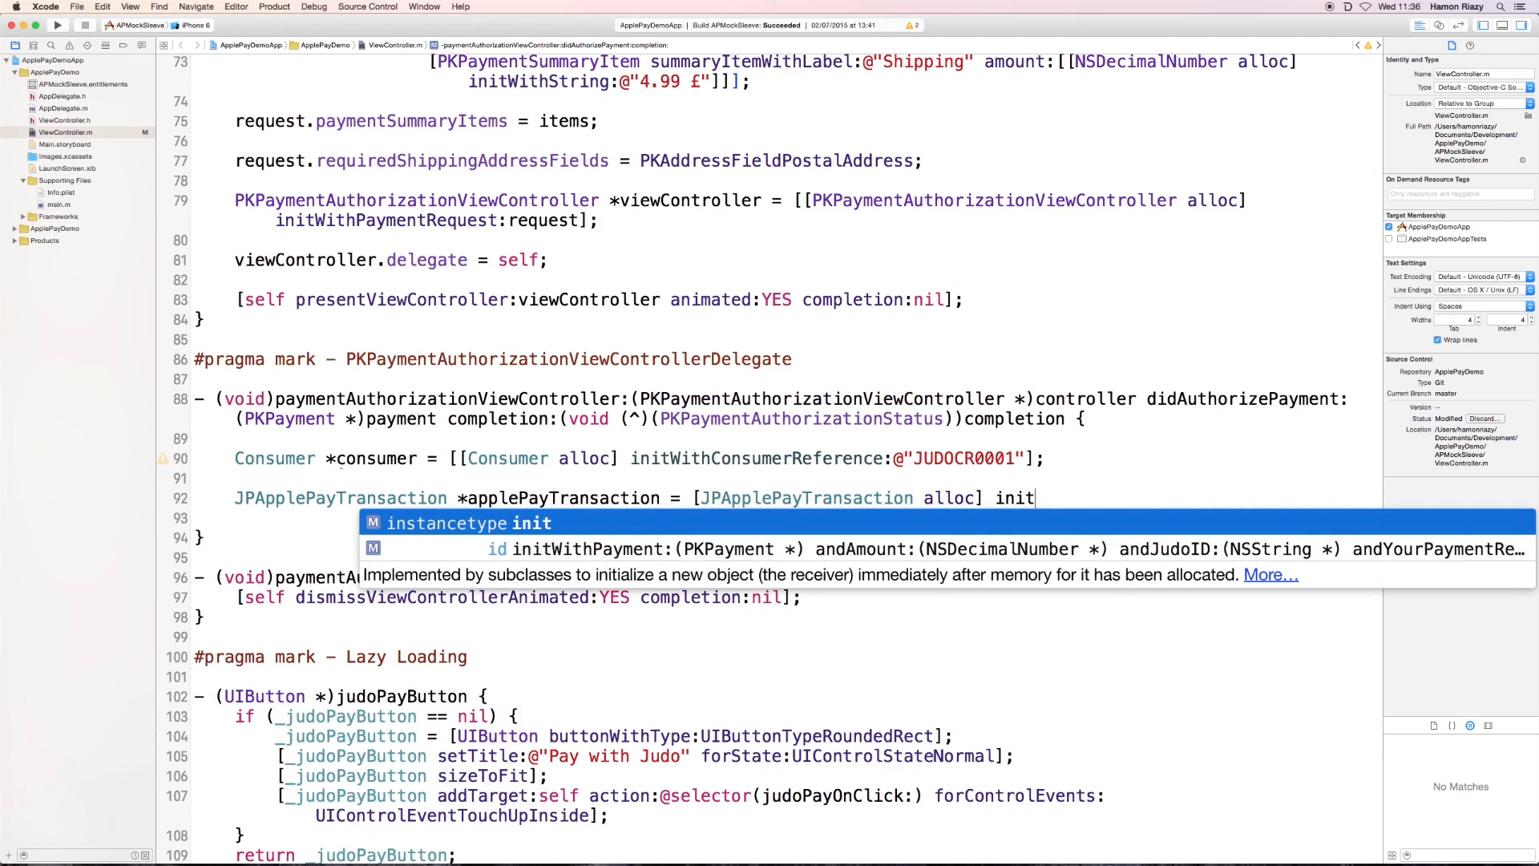
{"action": "type", "text": "With"}
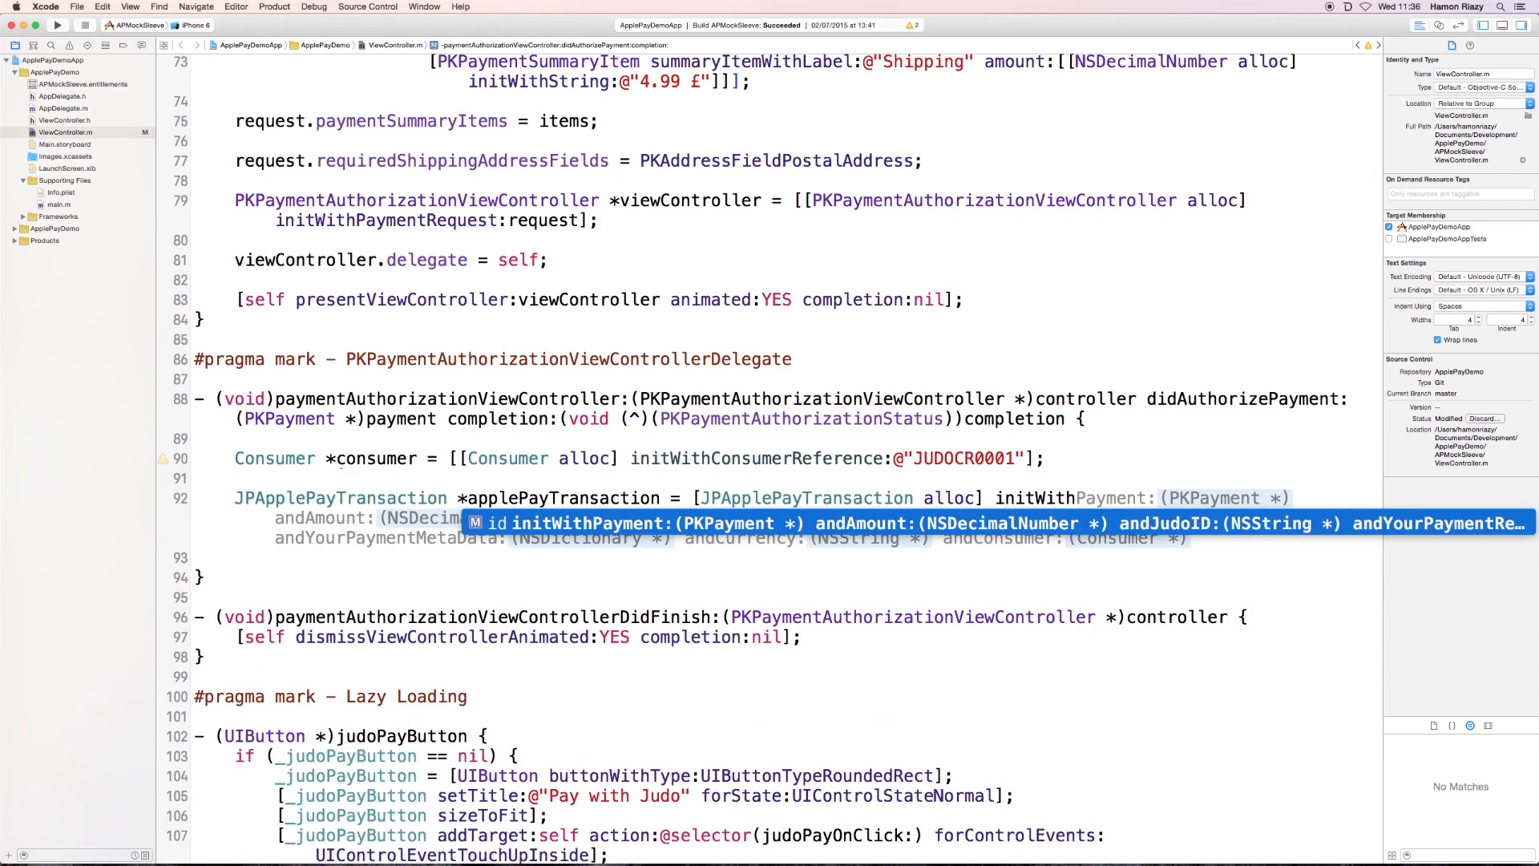
{"action": "key", "text": "Return"}
{"action": "type", "text": "pay"}
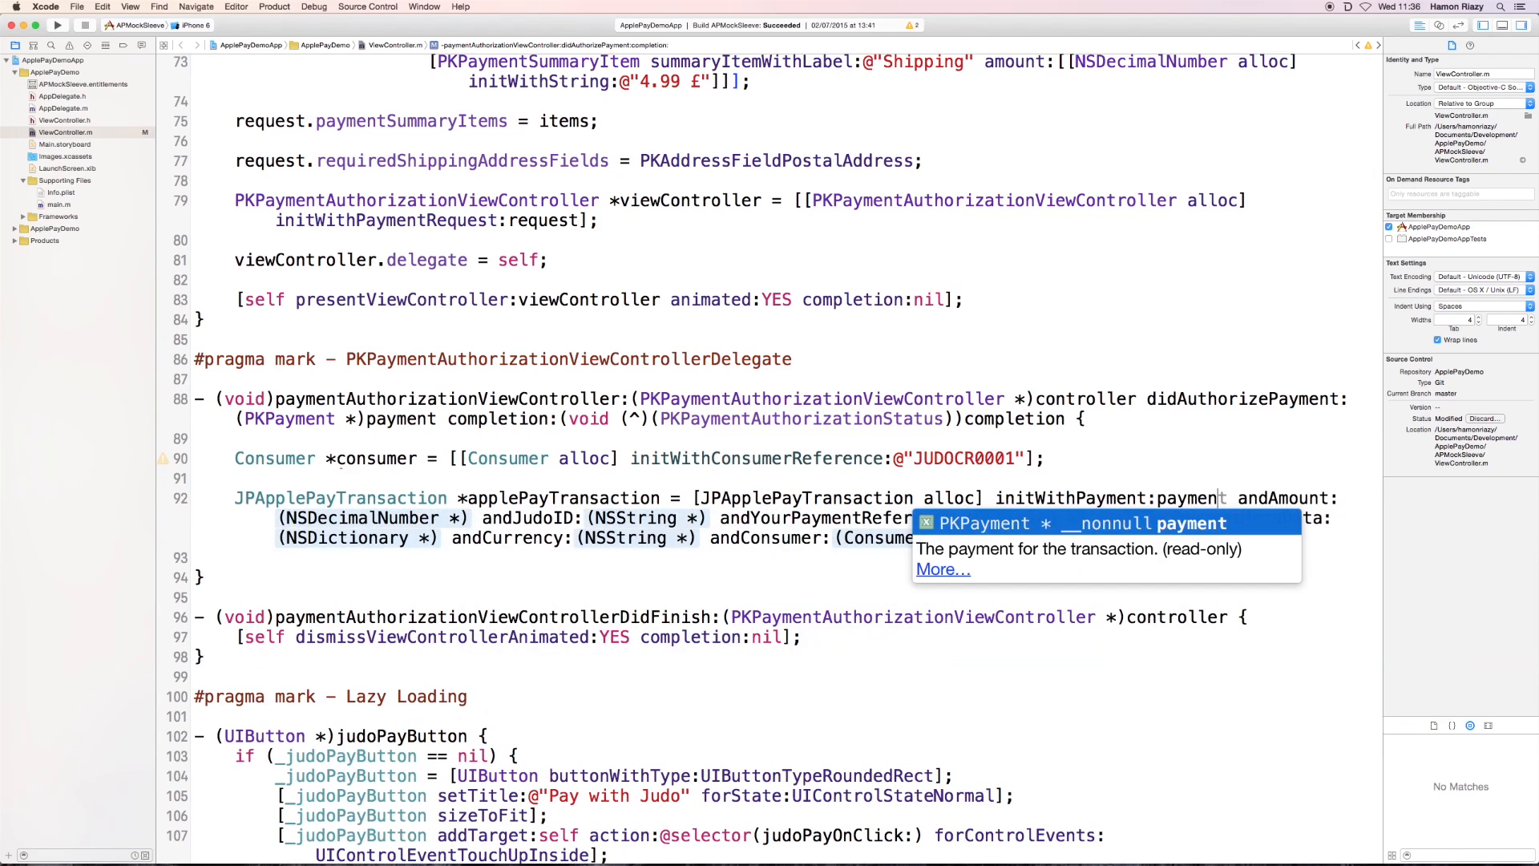
{"action": "type", "text": "ment"}
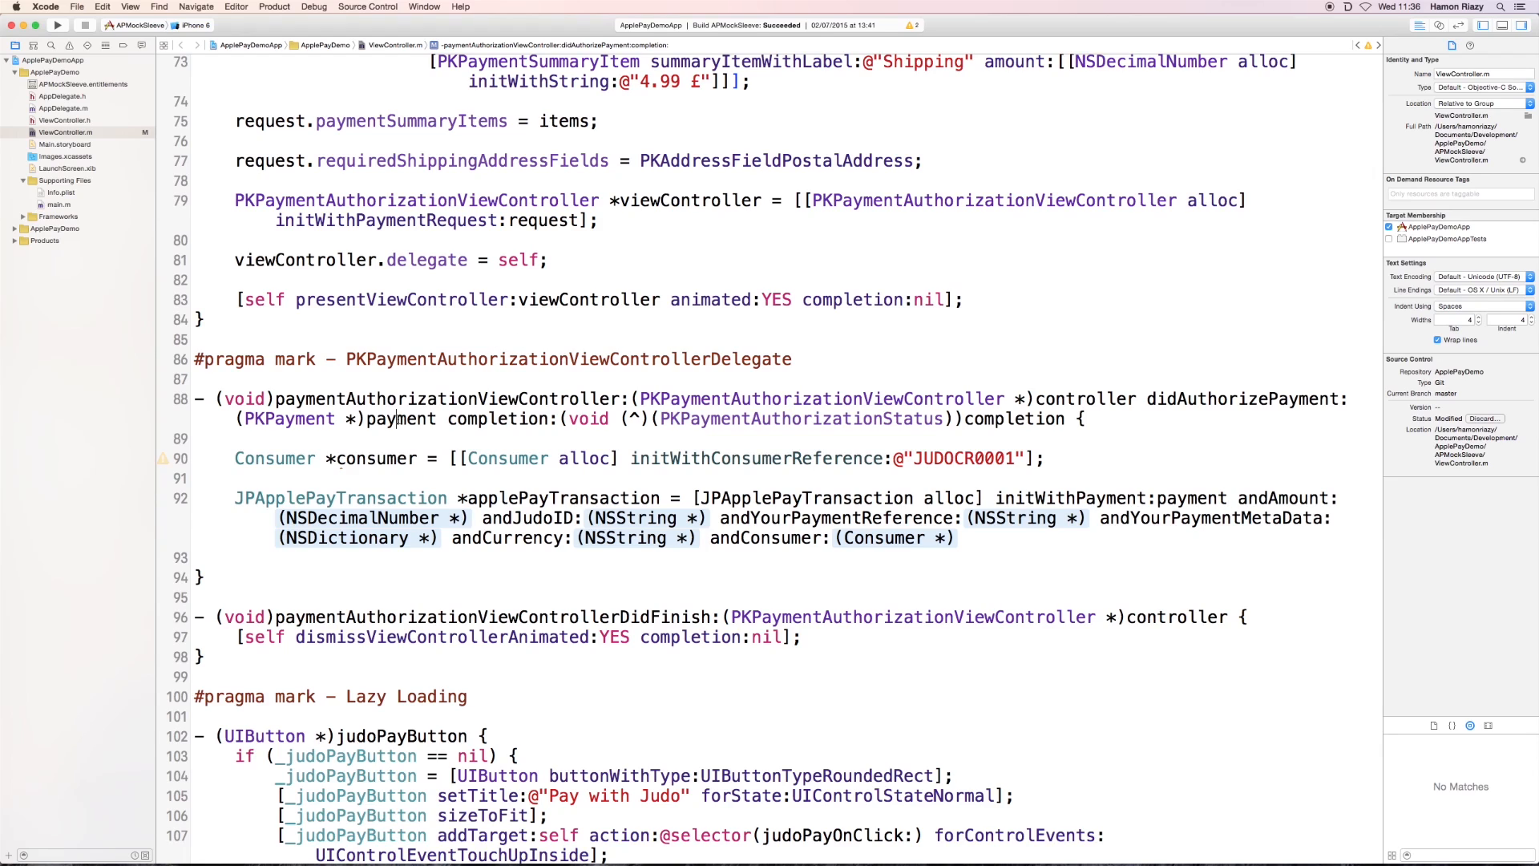
{"action": "double_click", "coordinate": [396, 420]}
{"action": "left_click", "coordinate": [401, 418]}
Step: Fill the amount with an NSDecimalNumber initialised from @"35.98 £"
{"action": "left_click", "coordinate": [452, 524]}
{"action": "type", "text": "["}
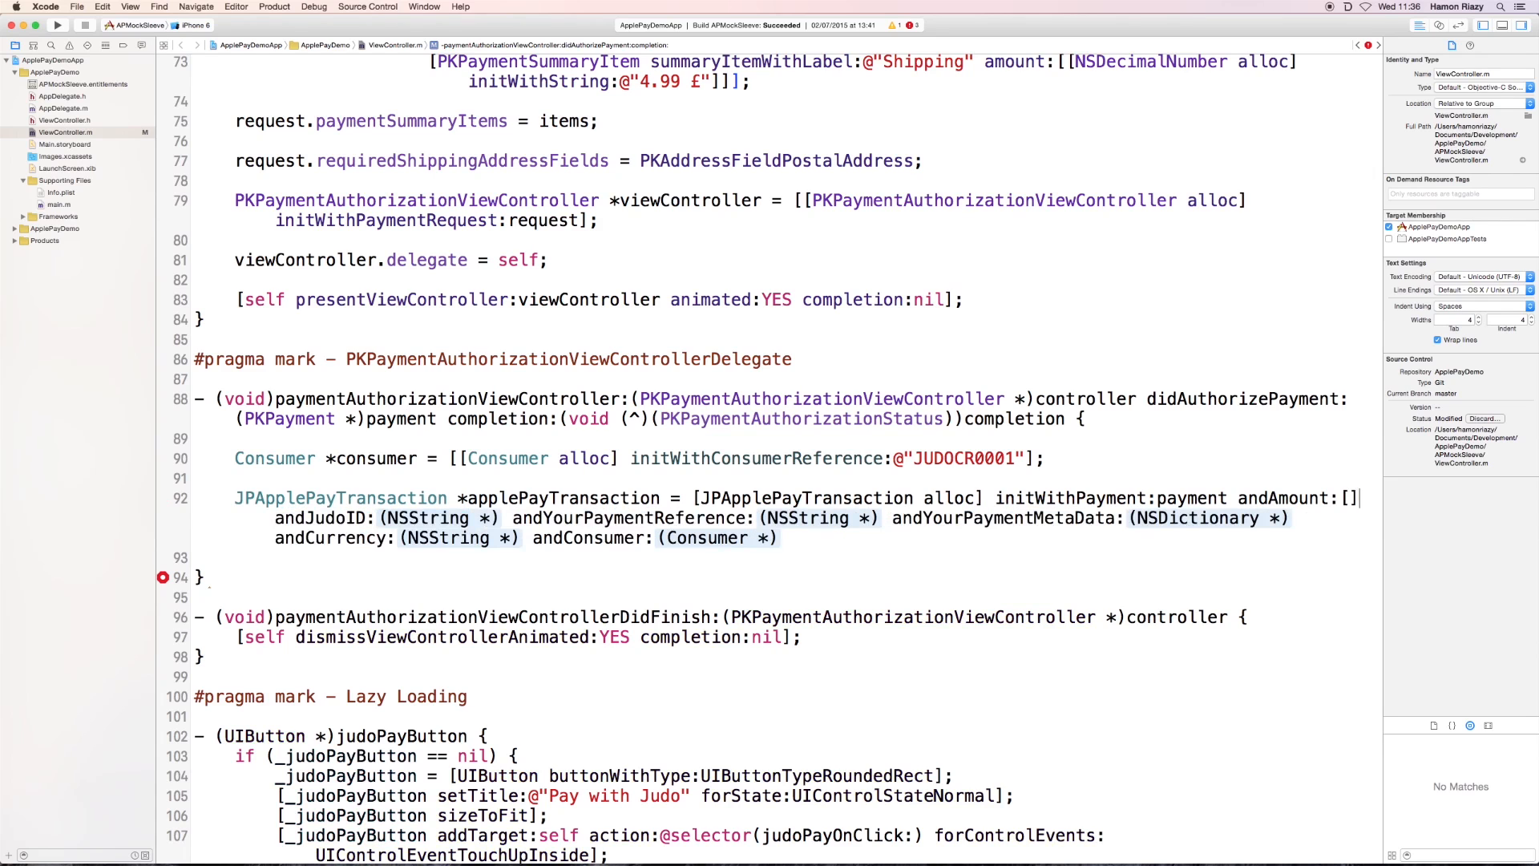
{"action": "type", "text": "NSDecimalNu"}
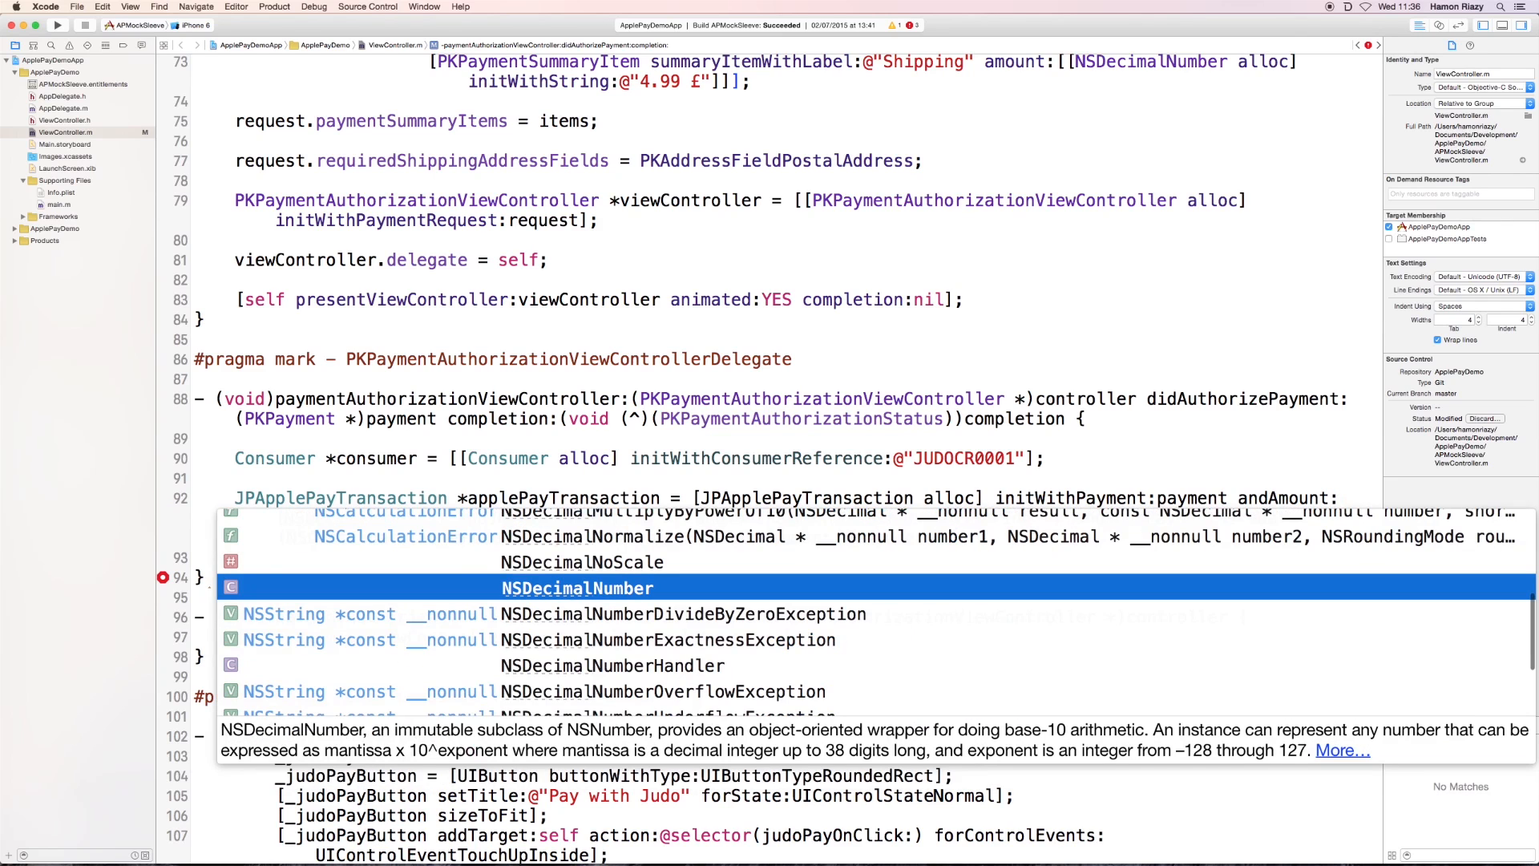
{"action": "type", "text": "mber"}
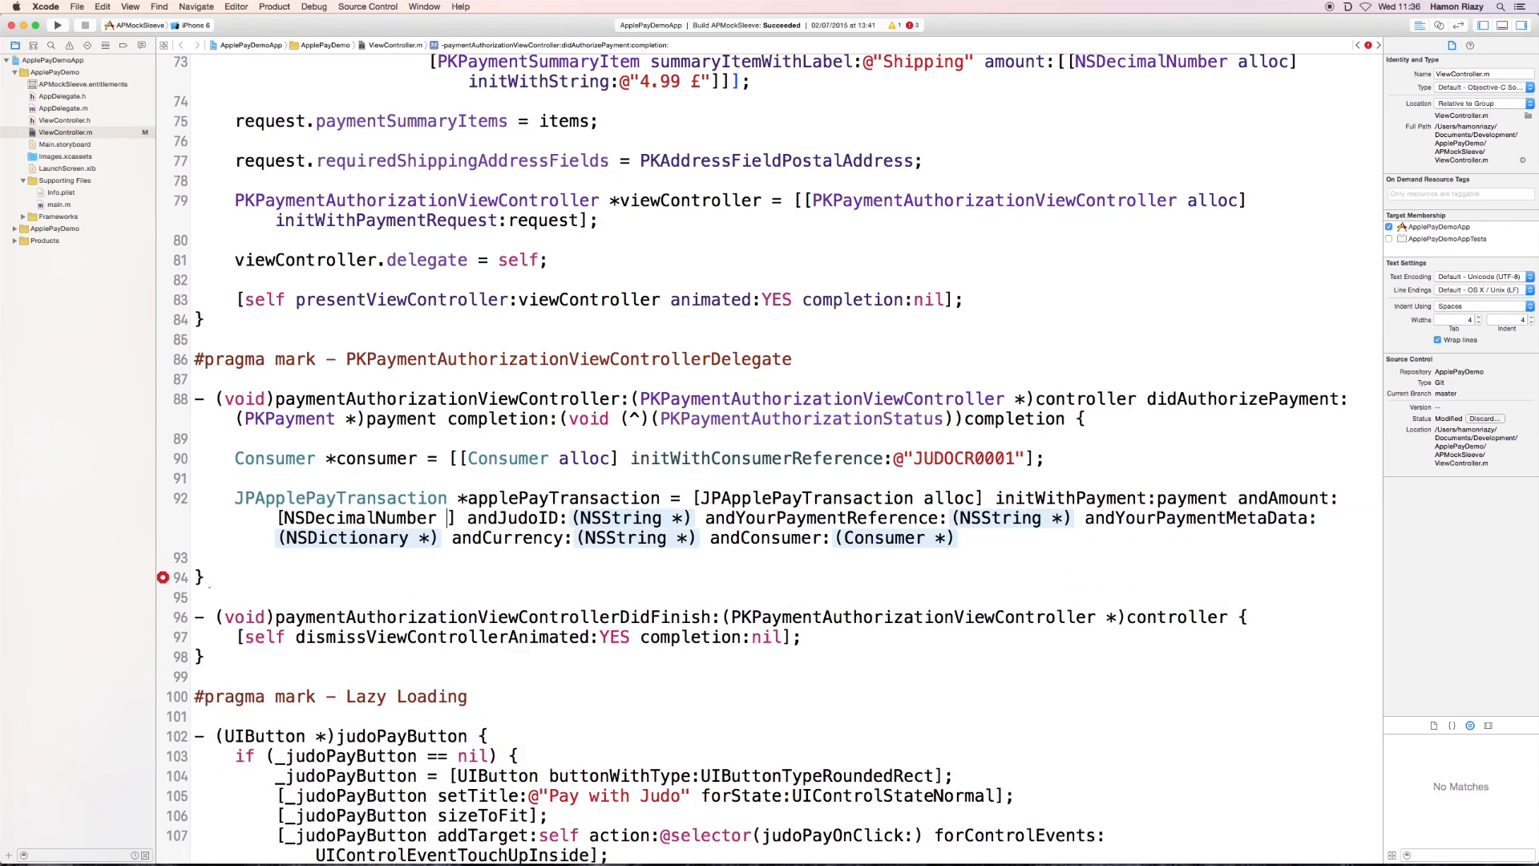
{"action": "type", "text": " al"}
{"action": "key", "text": "Tab"}
{"action": "type", "text": "] initW"}
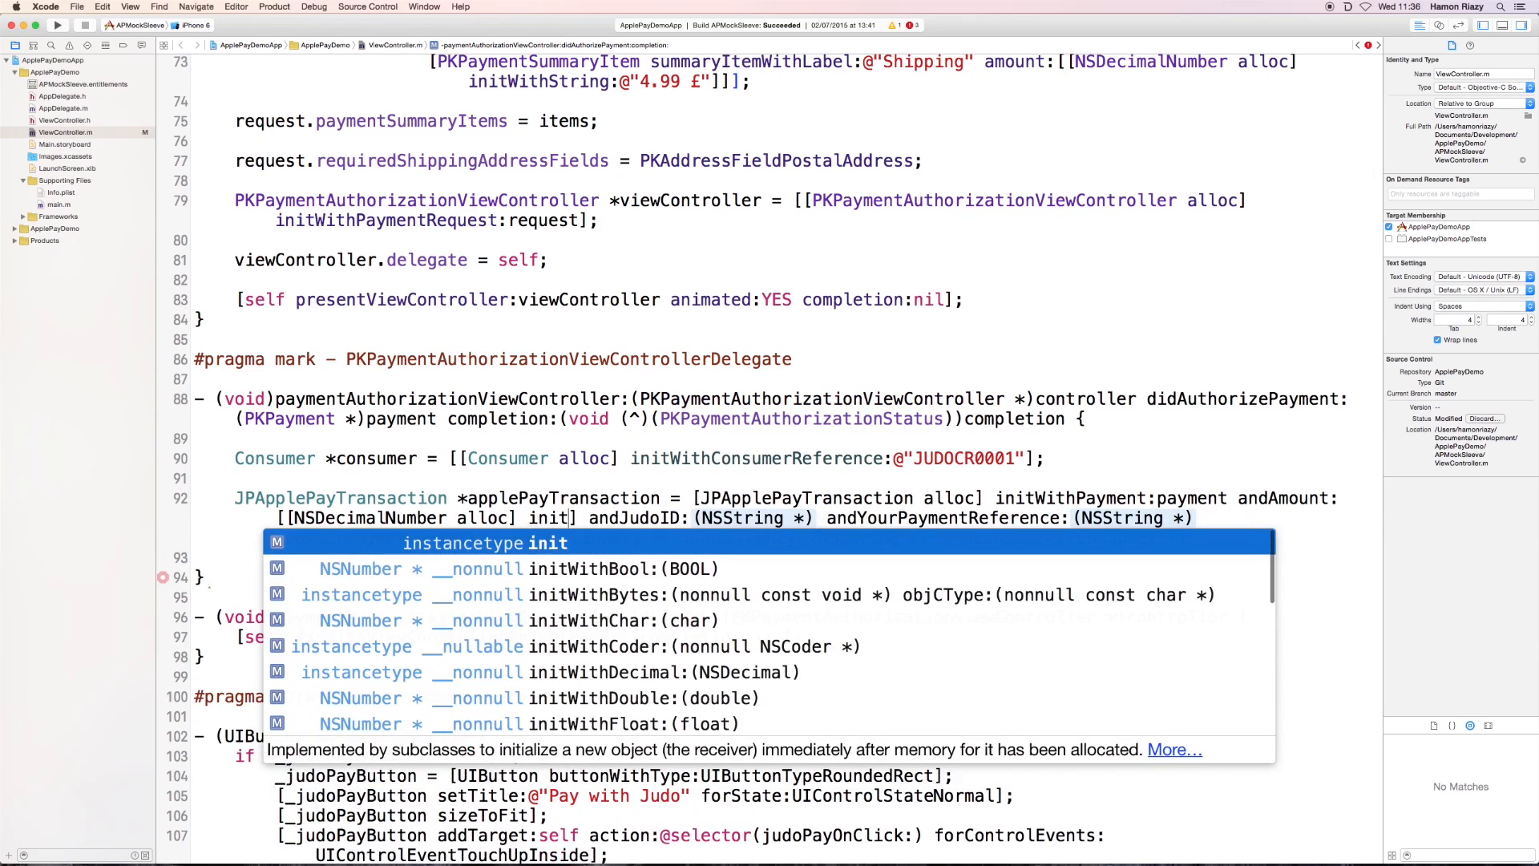
{"action": "type", "text": "ithStri"}
{"action": "key", "text": "Tab"}
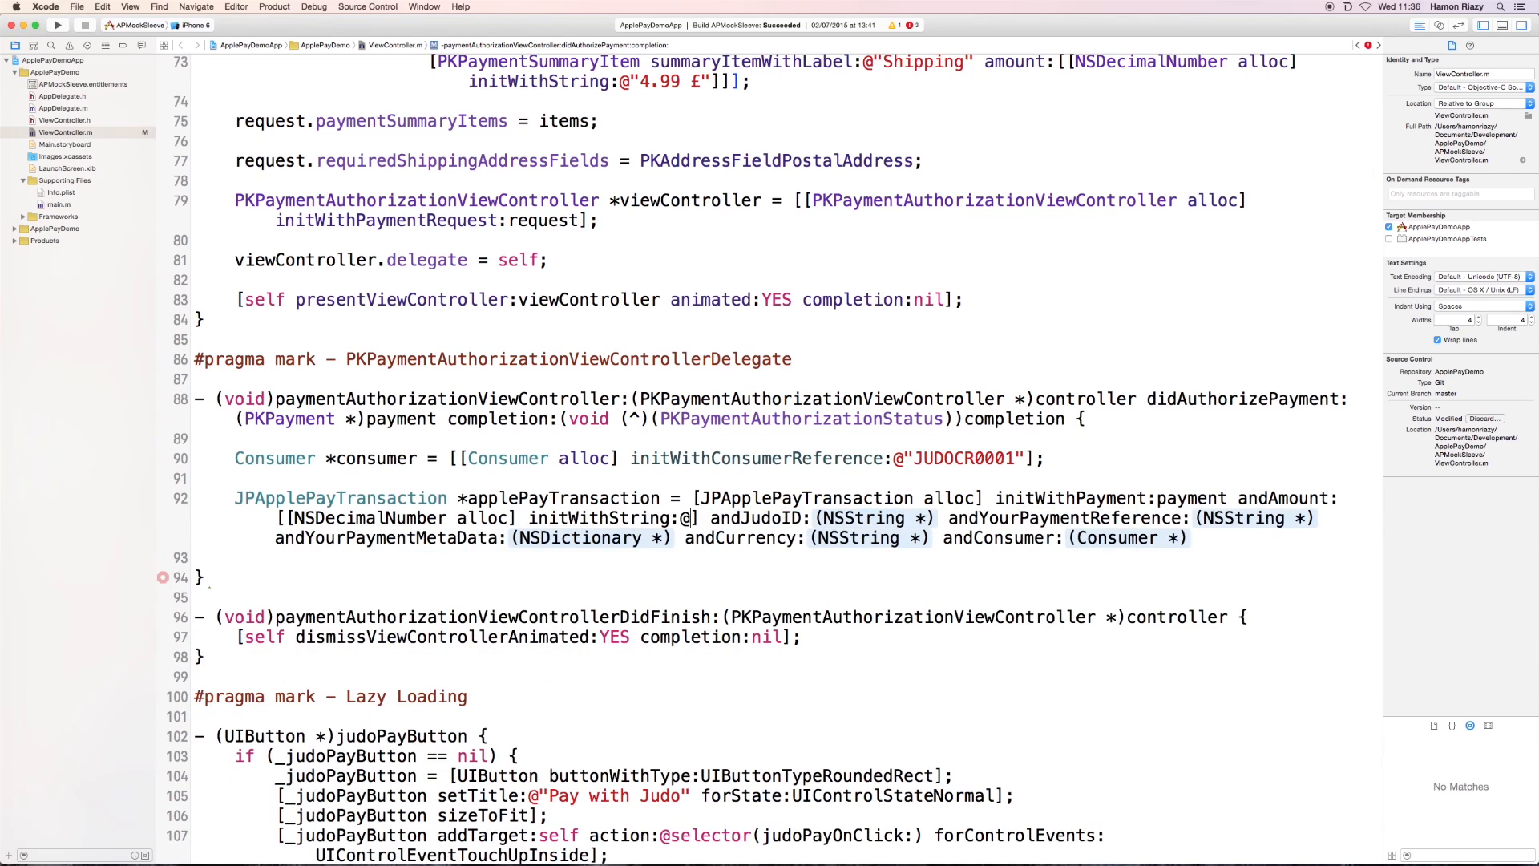
{"action": "type", "text": "@\""}
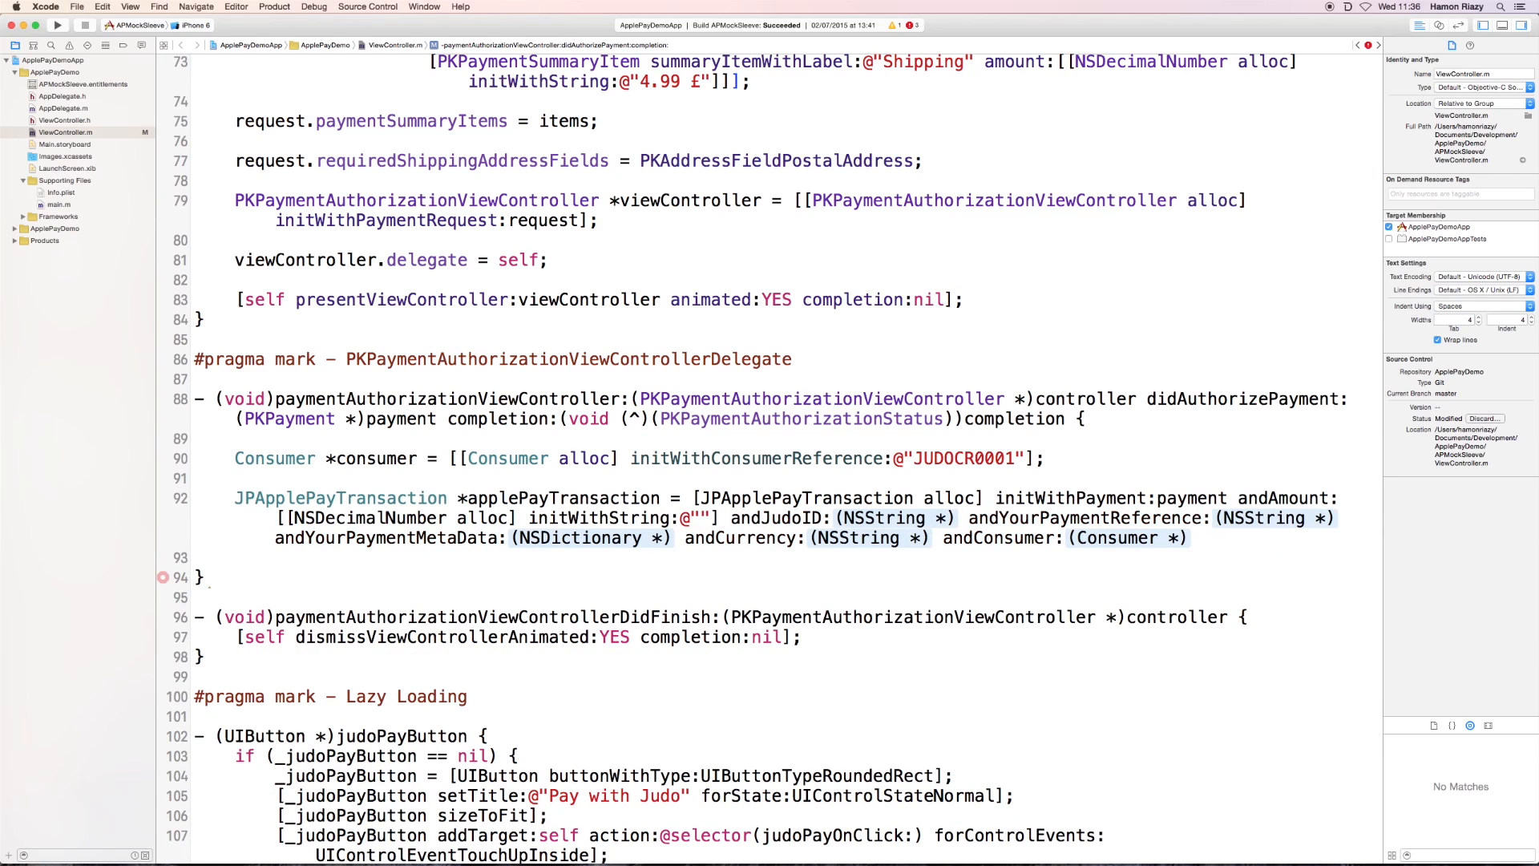
{"action": "type", "text": "35."}
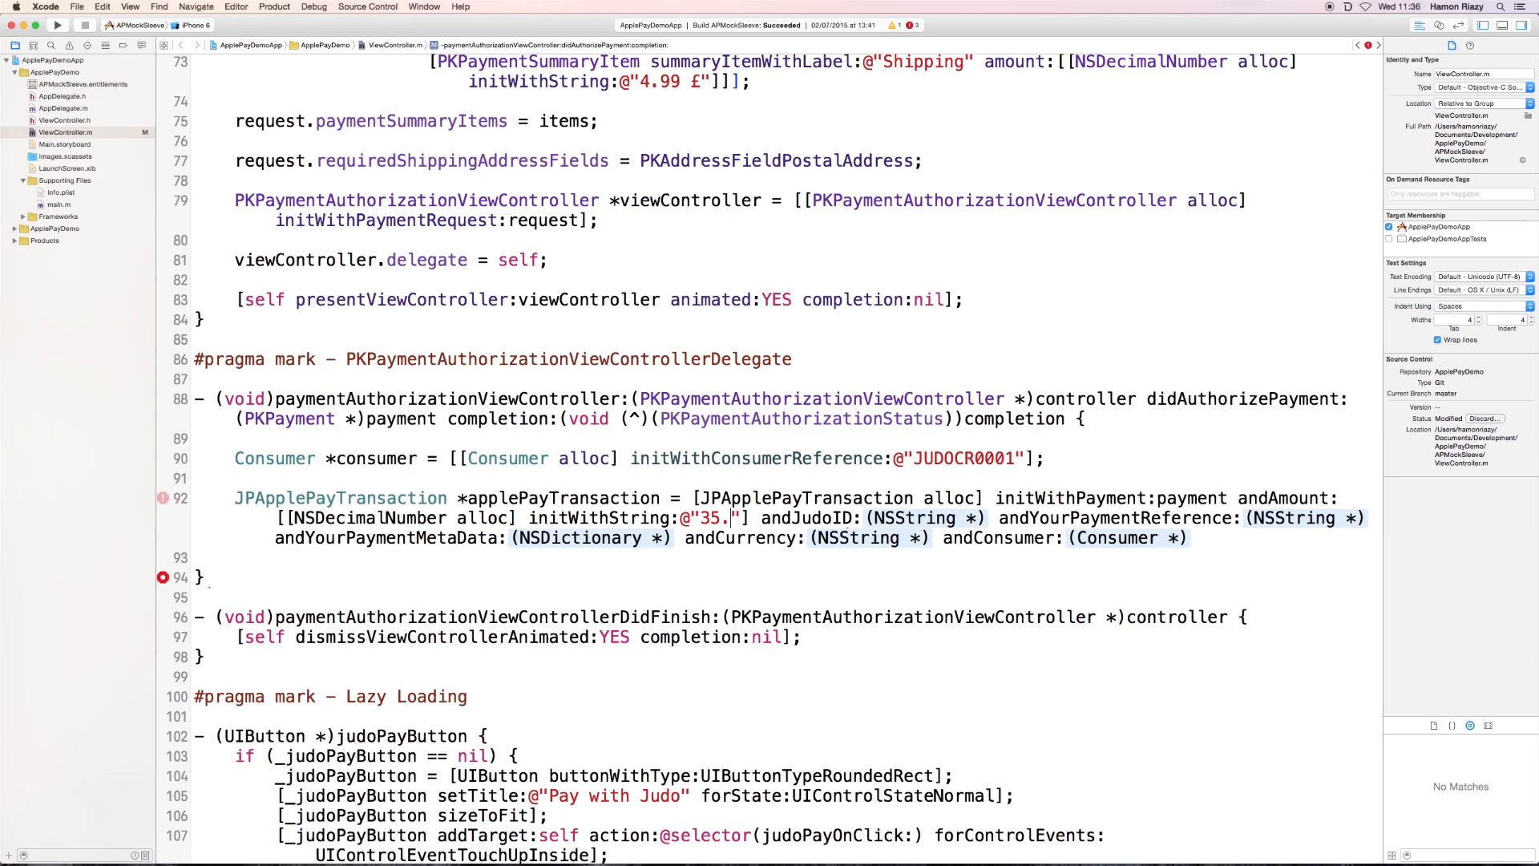
{"action": "type", "text": "98 £"}
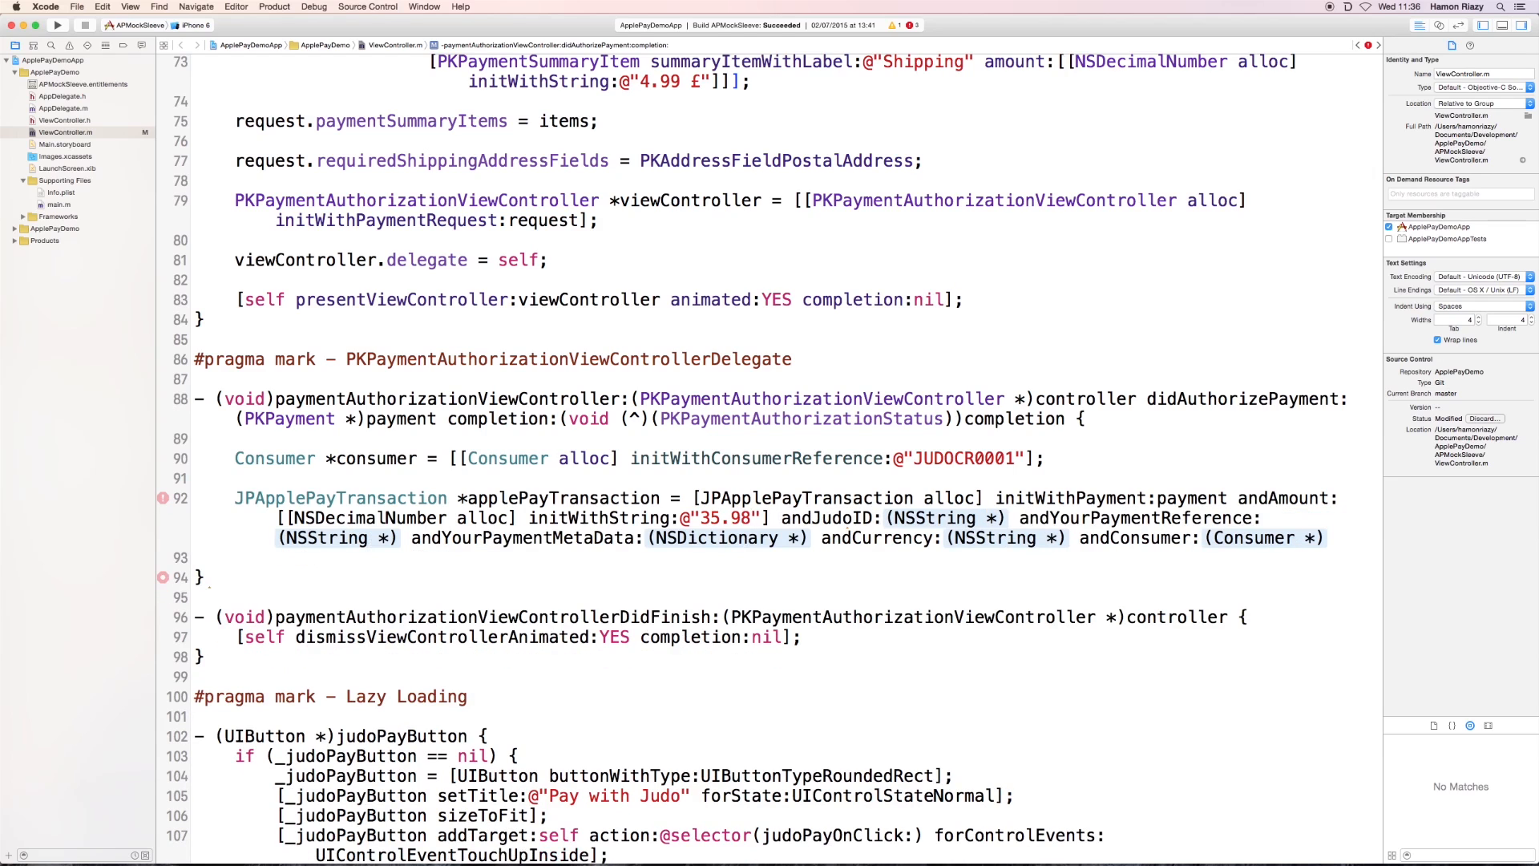
Step: Fill judo ID kJudoIDString, reference kPayRefString, nil metadata, GBP currency and the consumer
{"action": "key", "text": "Tab"}
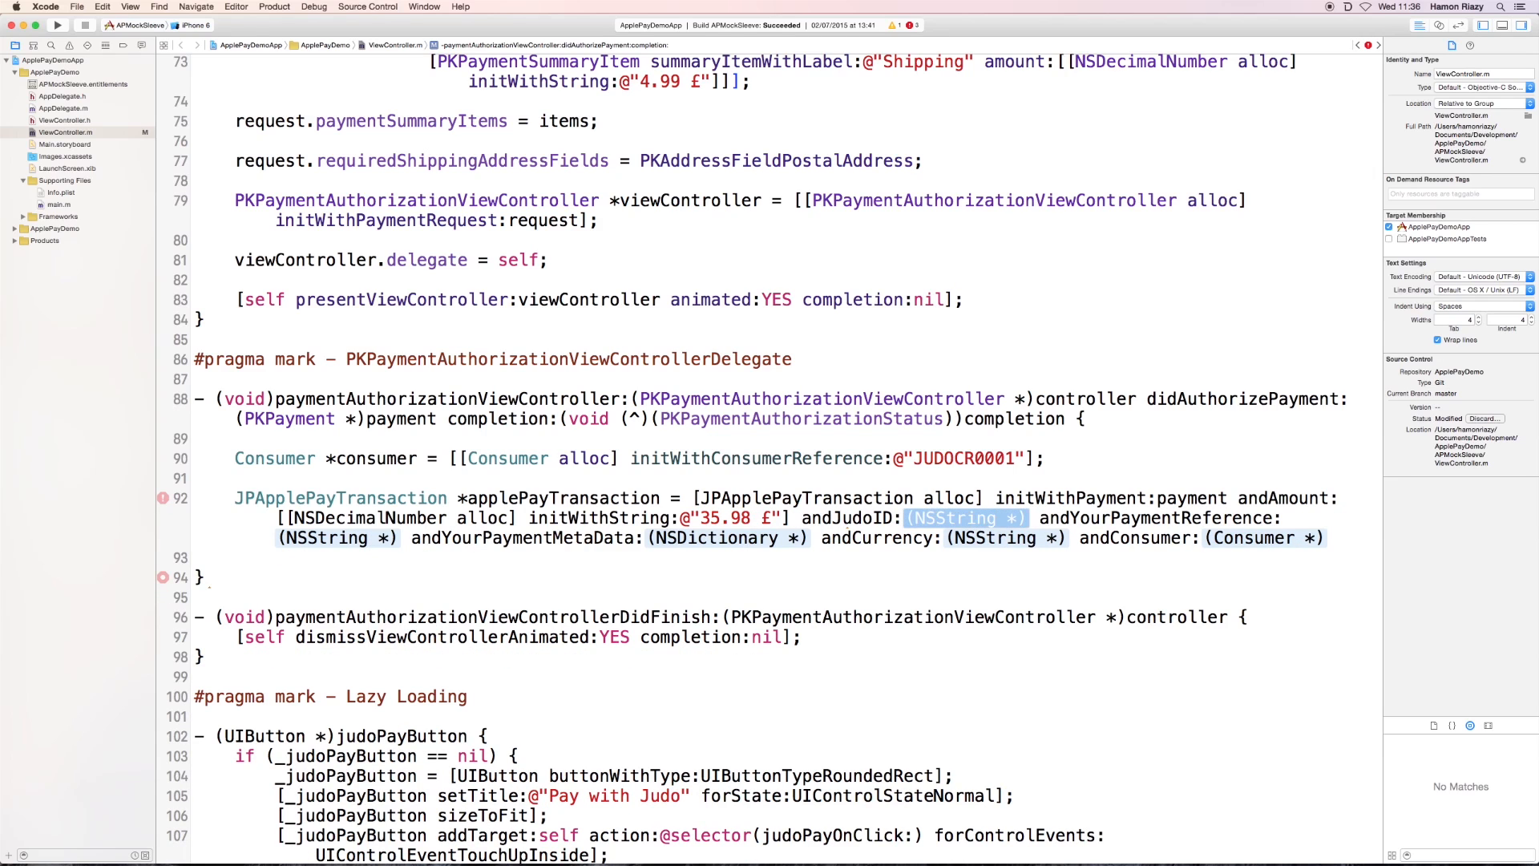
{"action": "type", "text": "kJudo"}
{"action": "key", "text": "Tab"}
{"action": "key", "text": "Tab"}
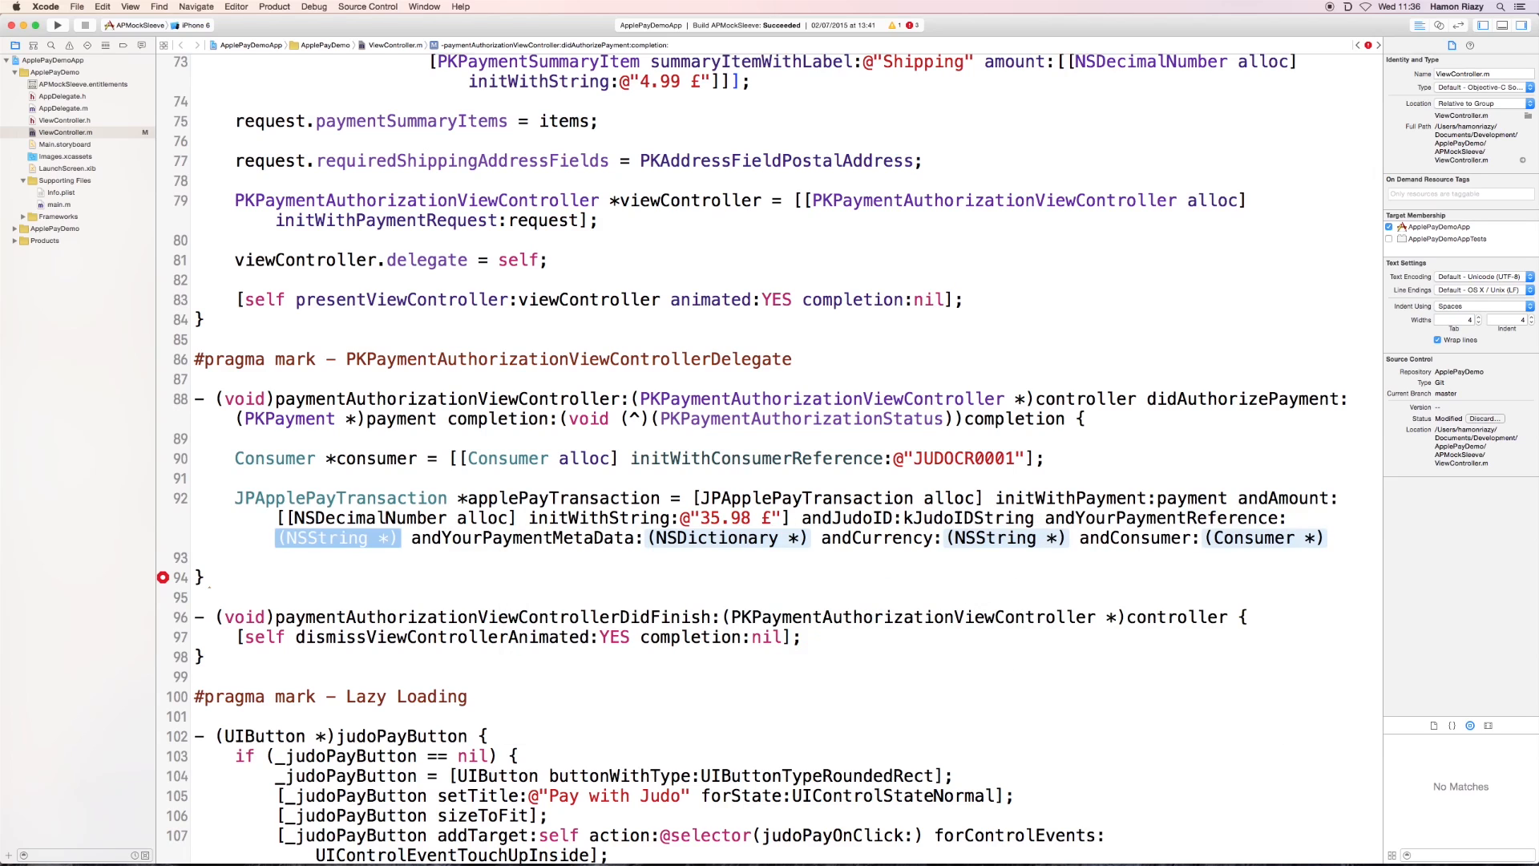
{"action": "type", "text": "kPay"}
{"action": "key", "text": "Tab"}
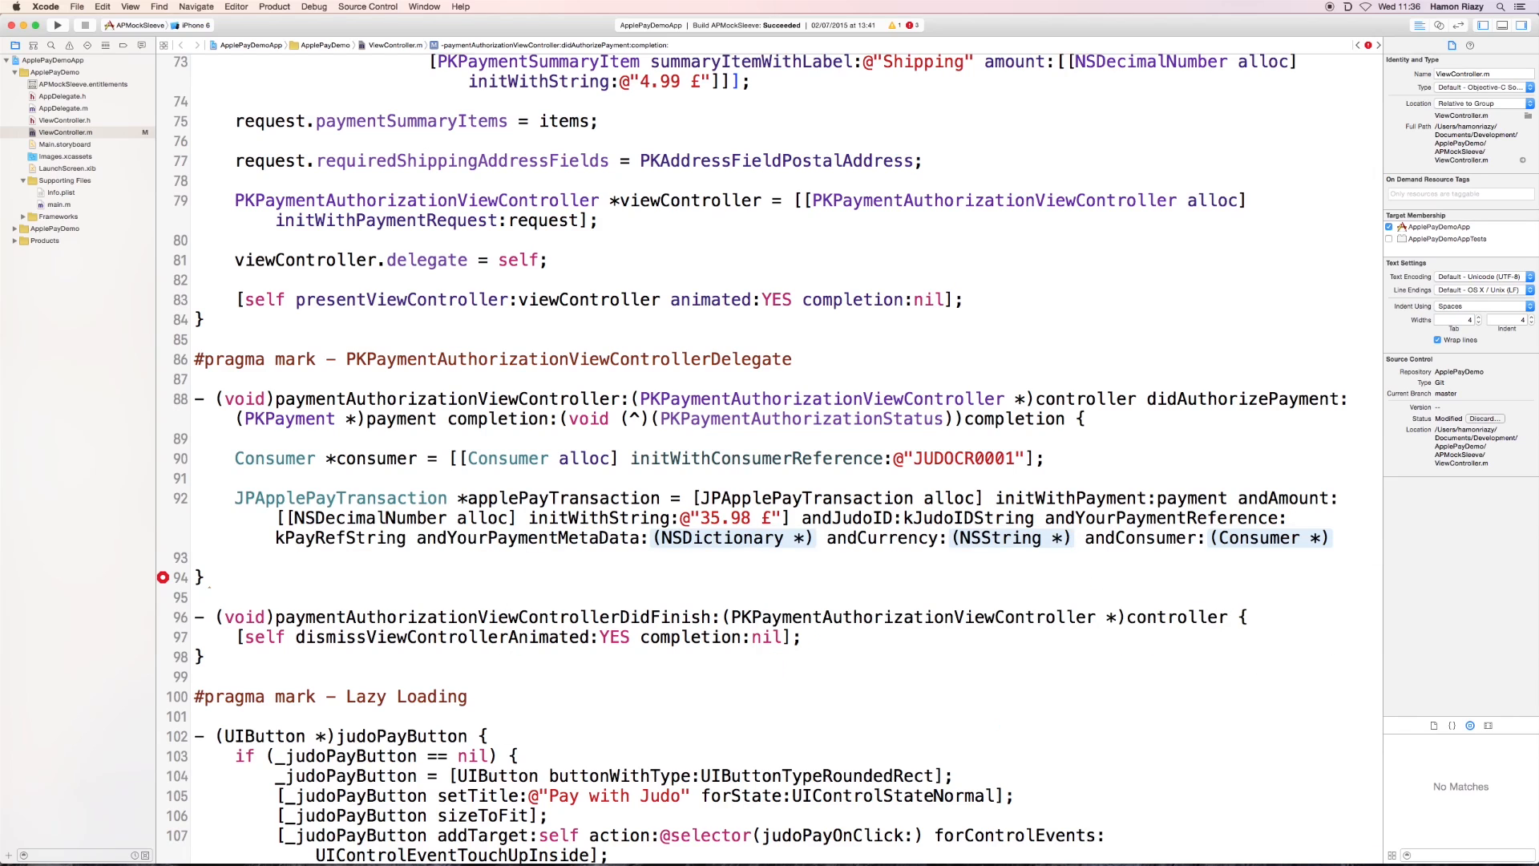
{"action": "key", "text": "Tab"}
{"action": "type", "text": "n"}
{"action": "key", "text": "Tab"}
{"action": "key", "text": "Tab"}
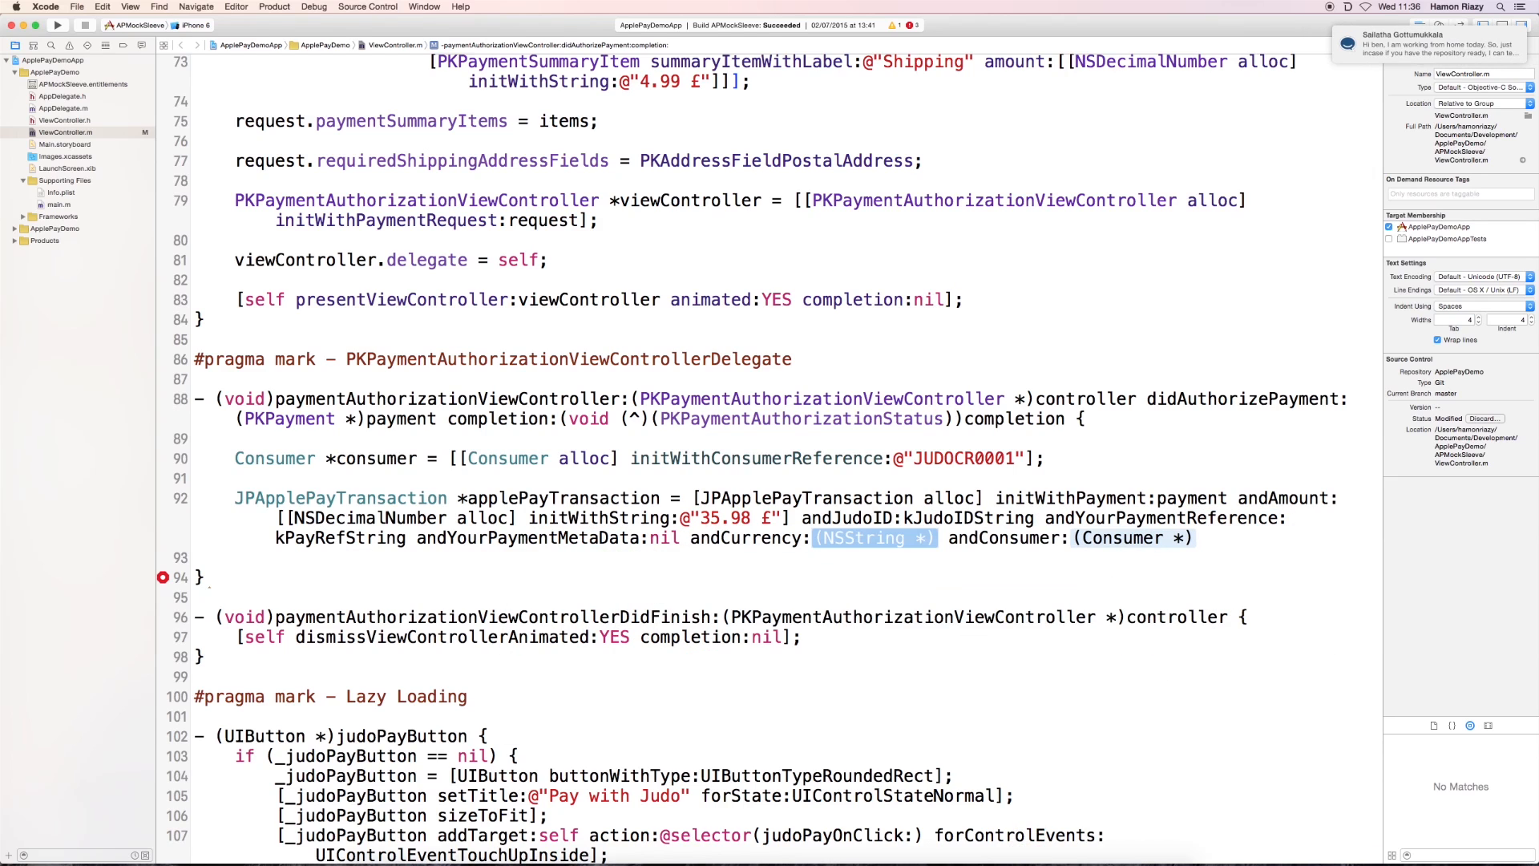
{"action": "type", "text": "@\"G"}
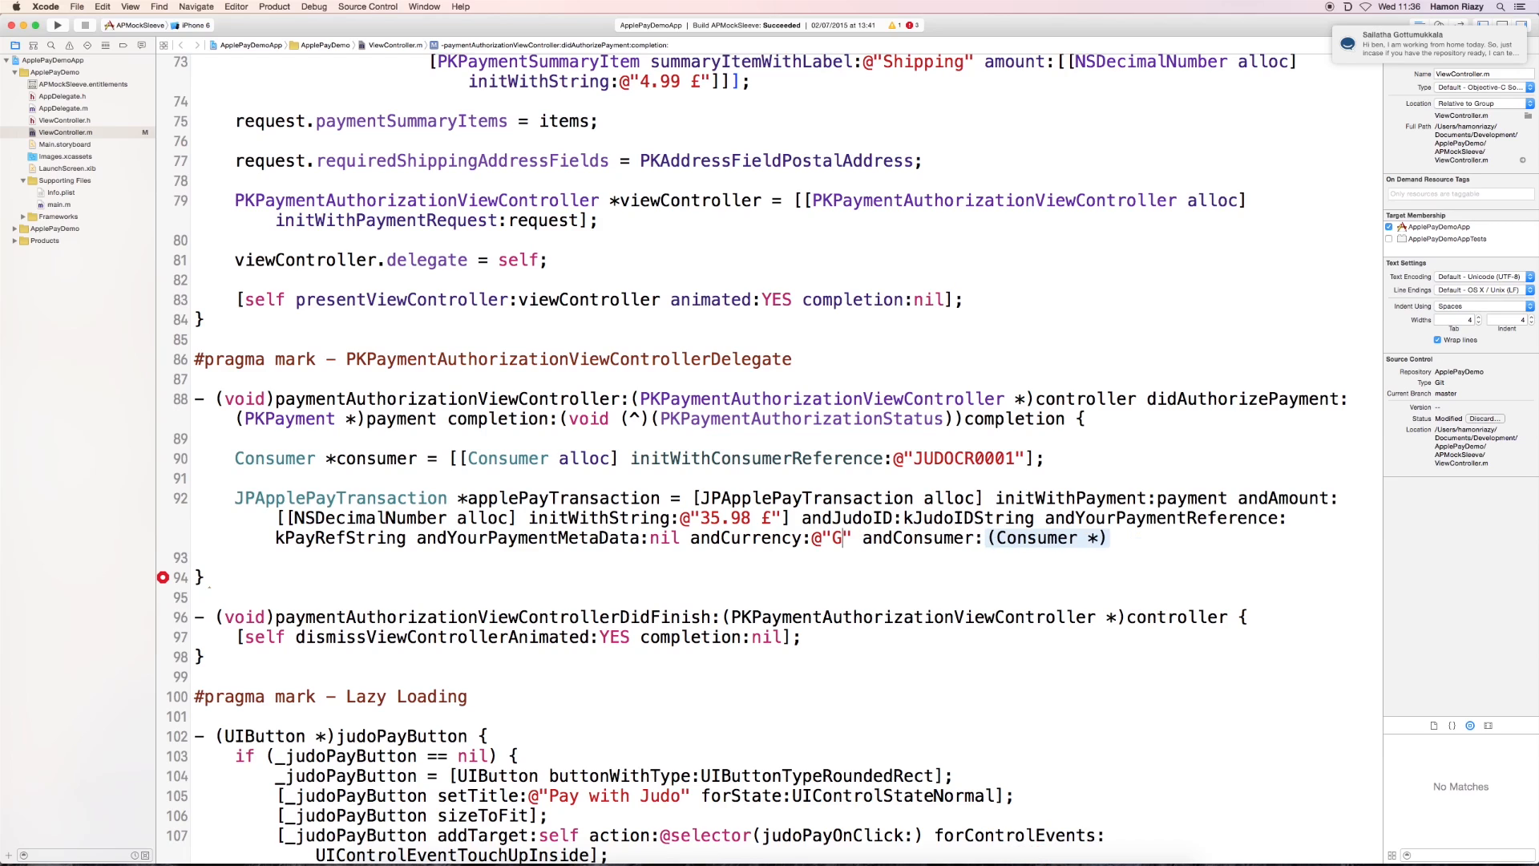
{"action": "type", "text": "BP"}
{"action": "key", "text": "Tab"}
{"action": "type", "text": "con"}
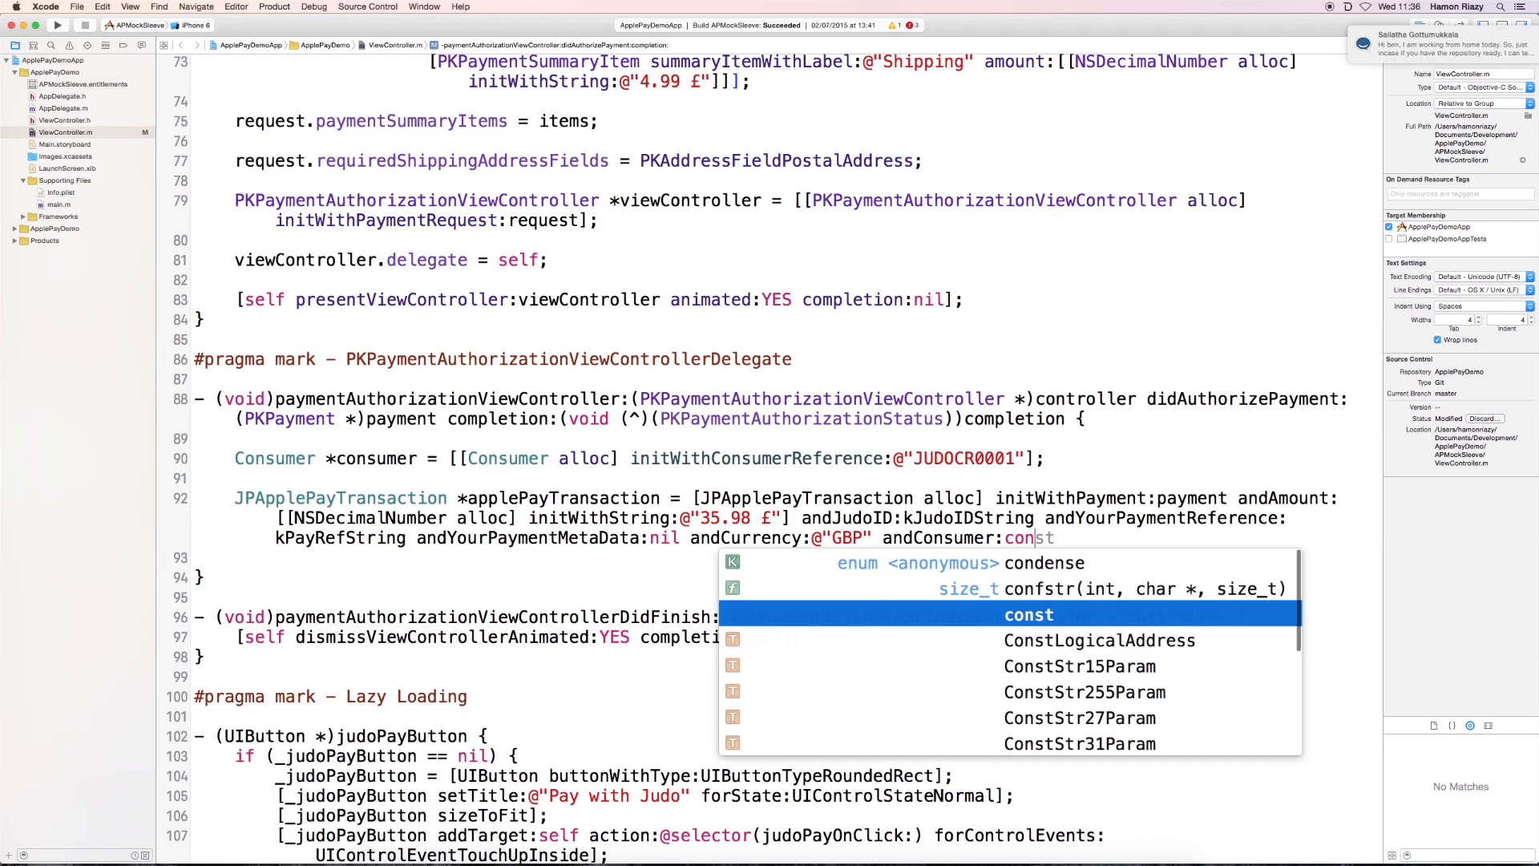
{"action": "type", "text": "s"}
{"action": "key", "text": "Tab"}
{"action": "type", "text": "];"}
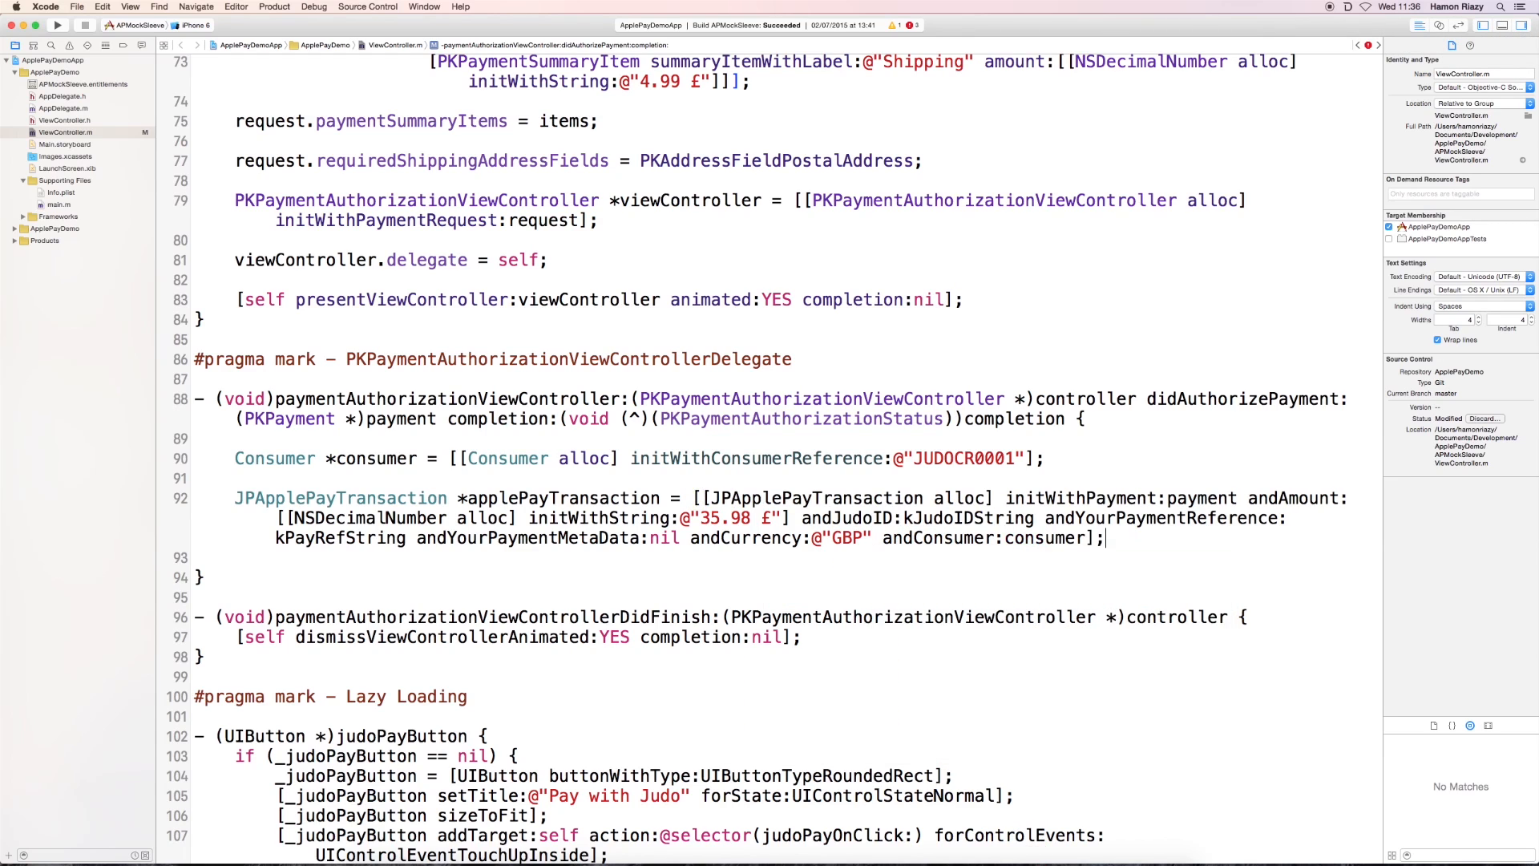
{"action": "key", "text": "Return"}
{"action": "key", "text": "Return"}
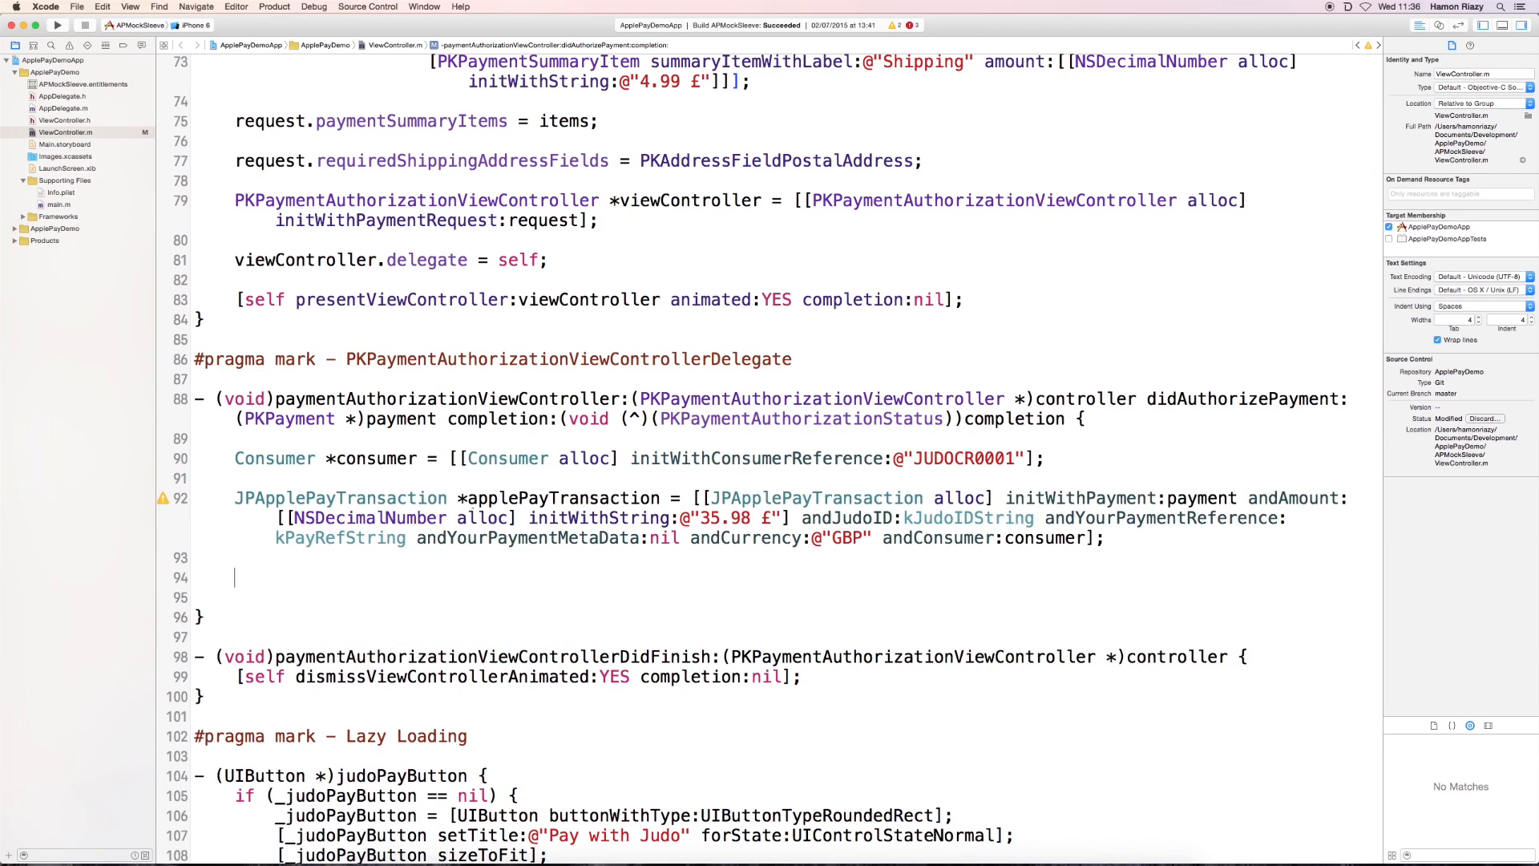
{"action": "type", "text": "Transac"}
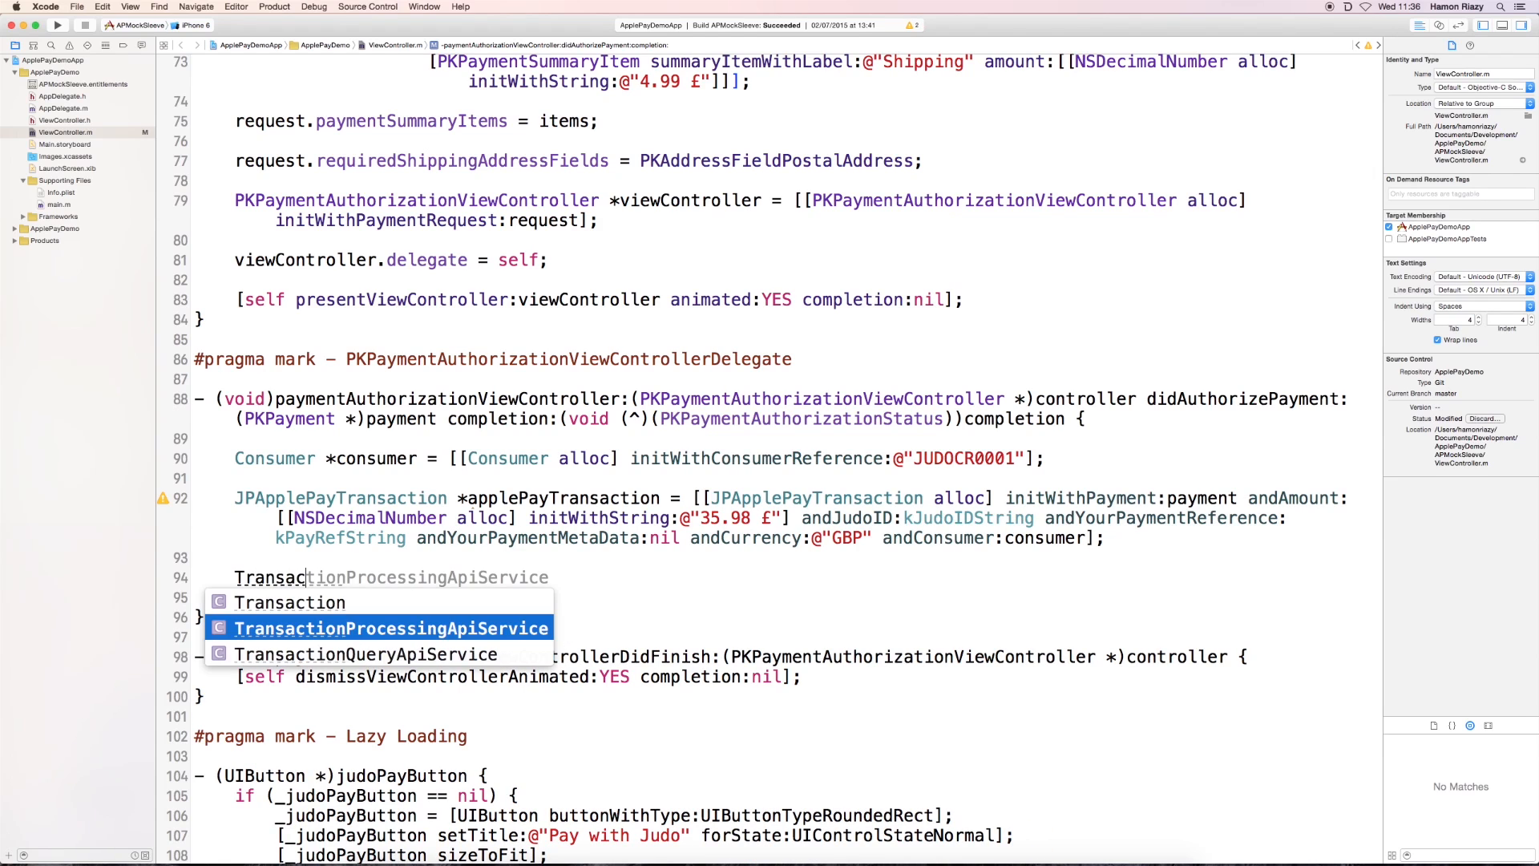
Step: Write the payWithApplePayTransaction:applePayTransaction call with empty success and failure block skeletons
{"action": "key", "text": "Tab"}
{"action": "type", "text": "payW"}
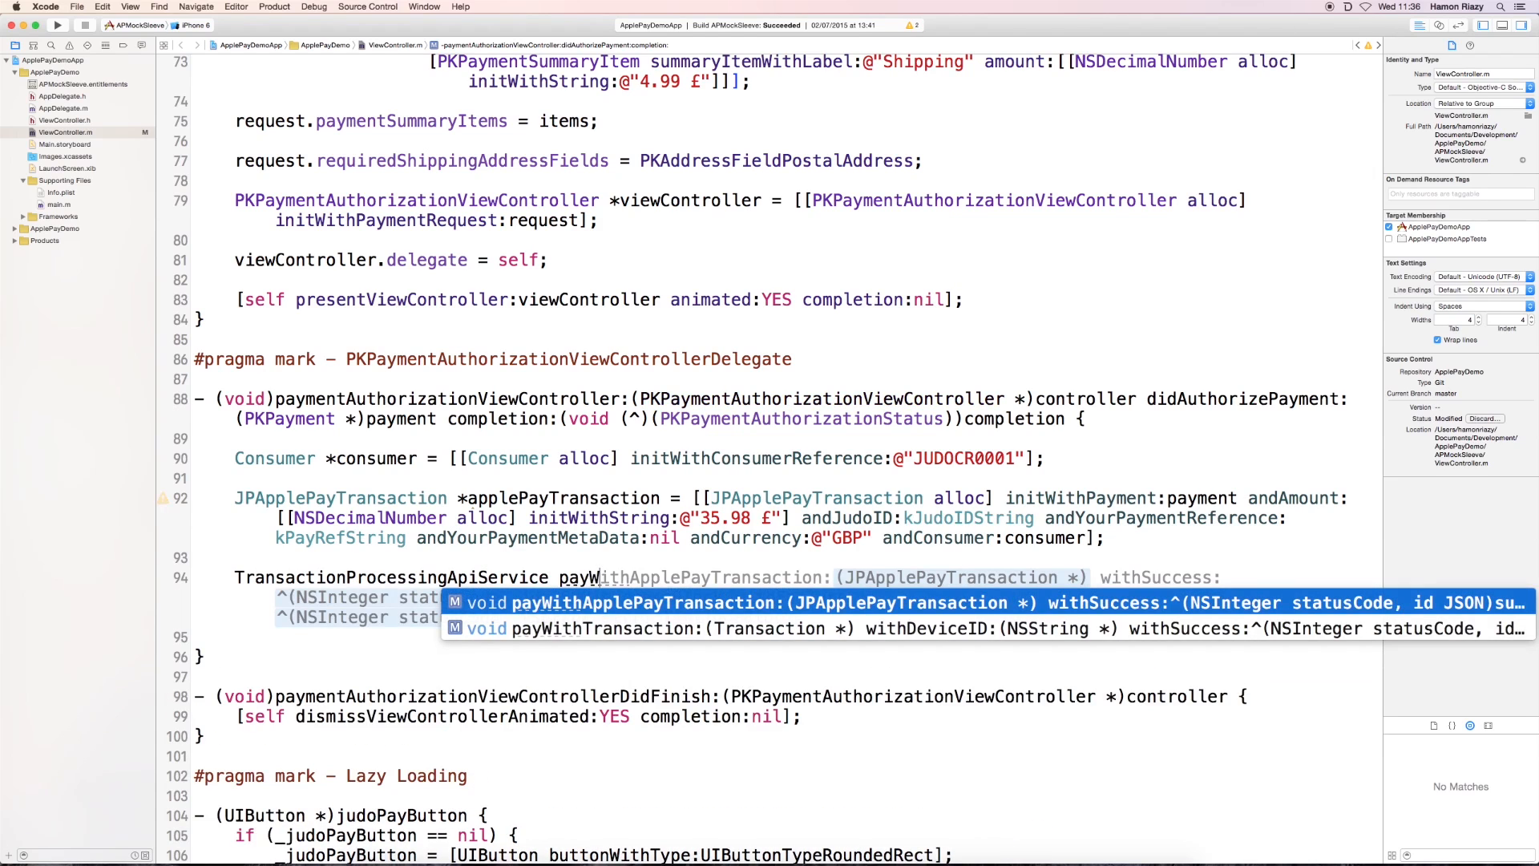
{"action": "type", "text": "ithApple"}
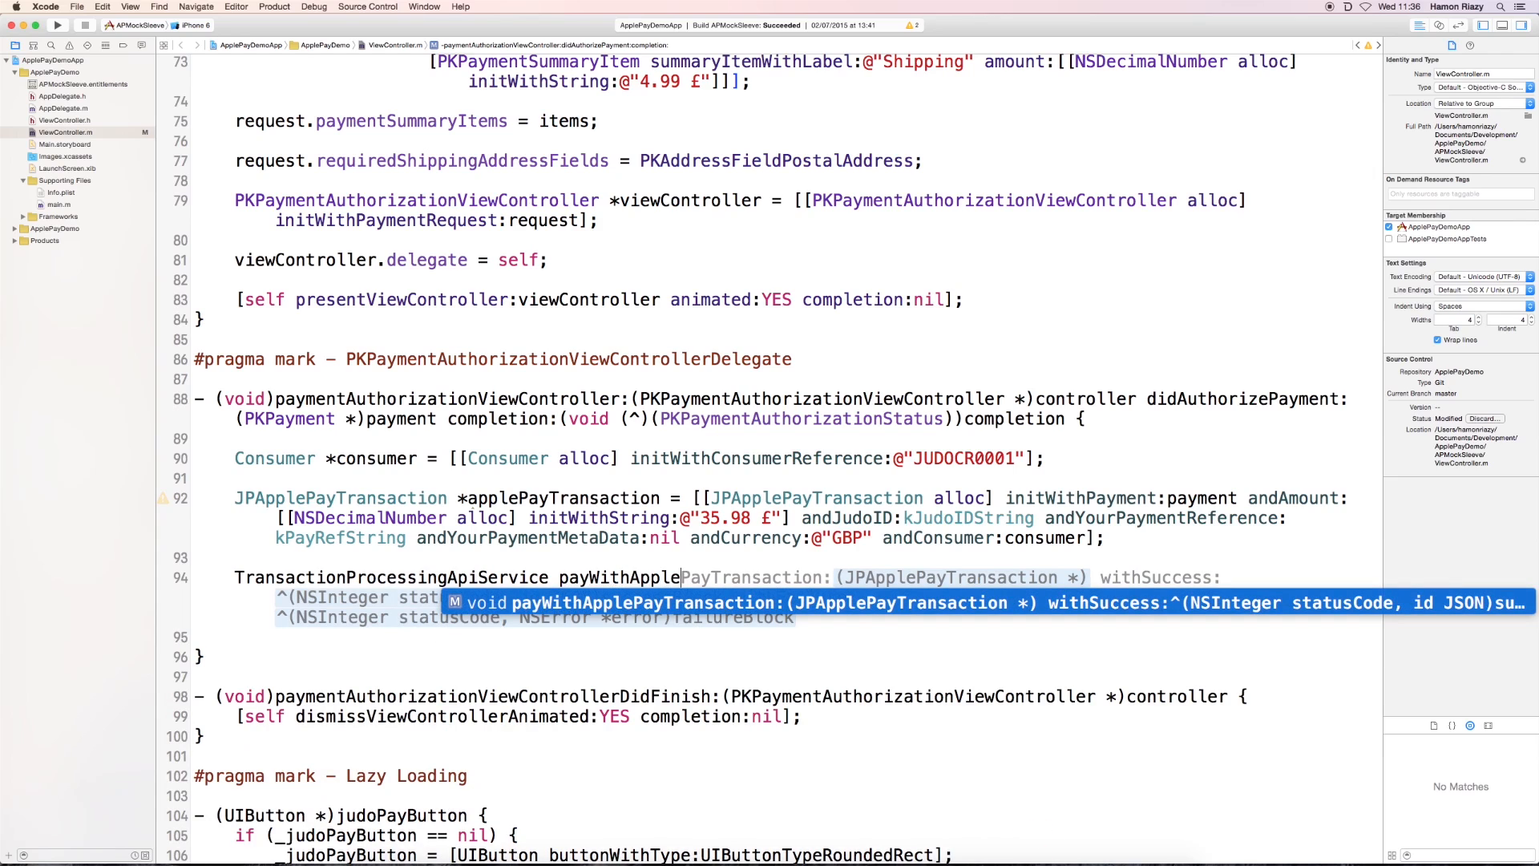
{"action": "key", "text": "Tab"}
{"action": "type", "text": "appl"}
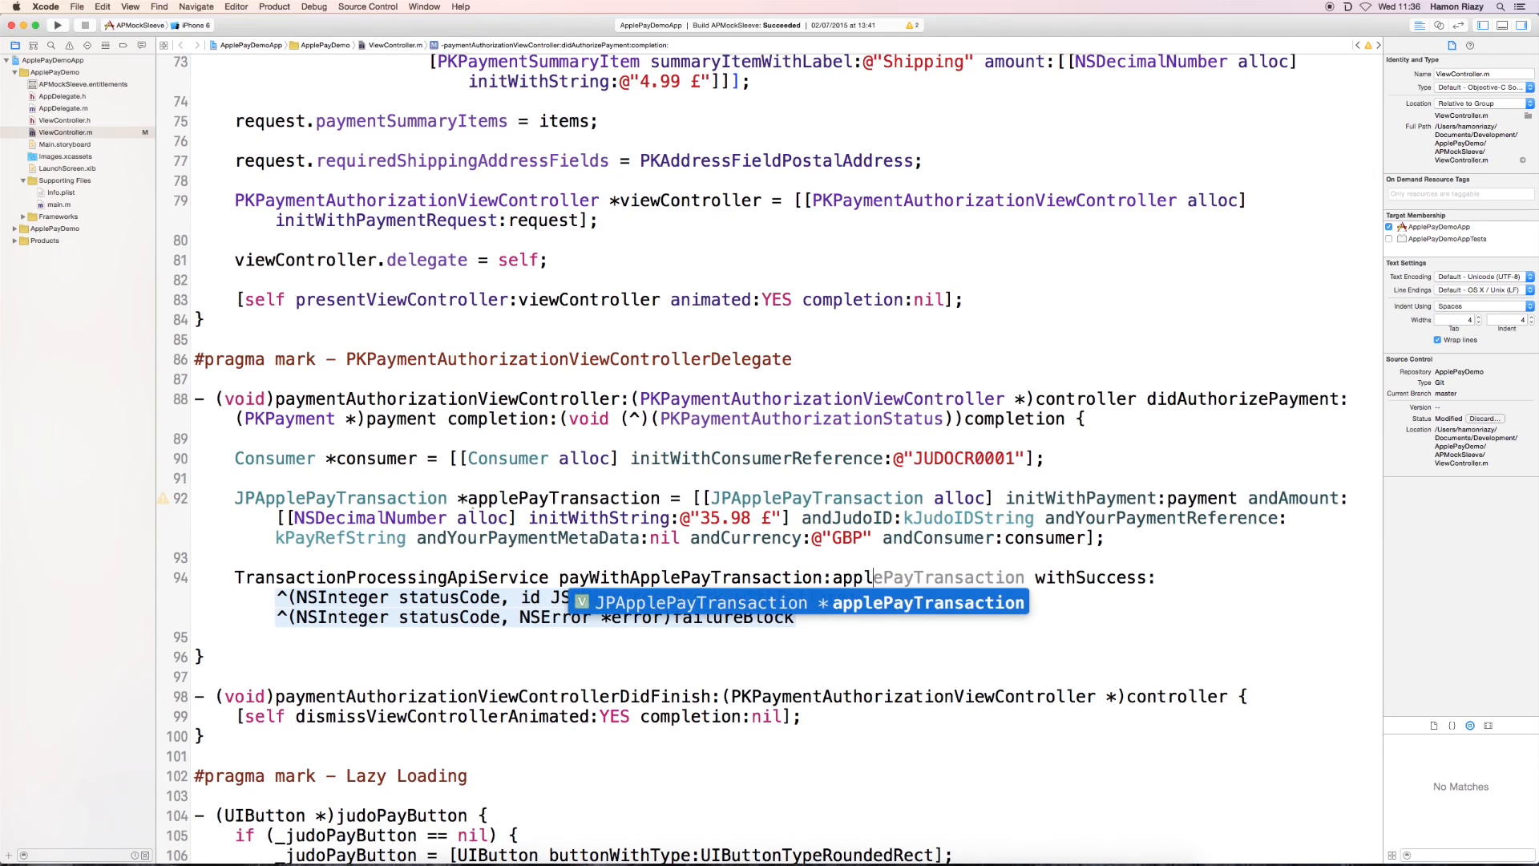
{"action": "key", "text": "Tab"}
{"action": "key", "text": "Tab"}
{"action": "key", "text": "Return"}
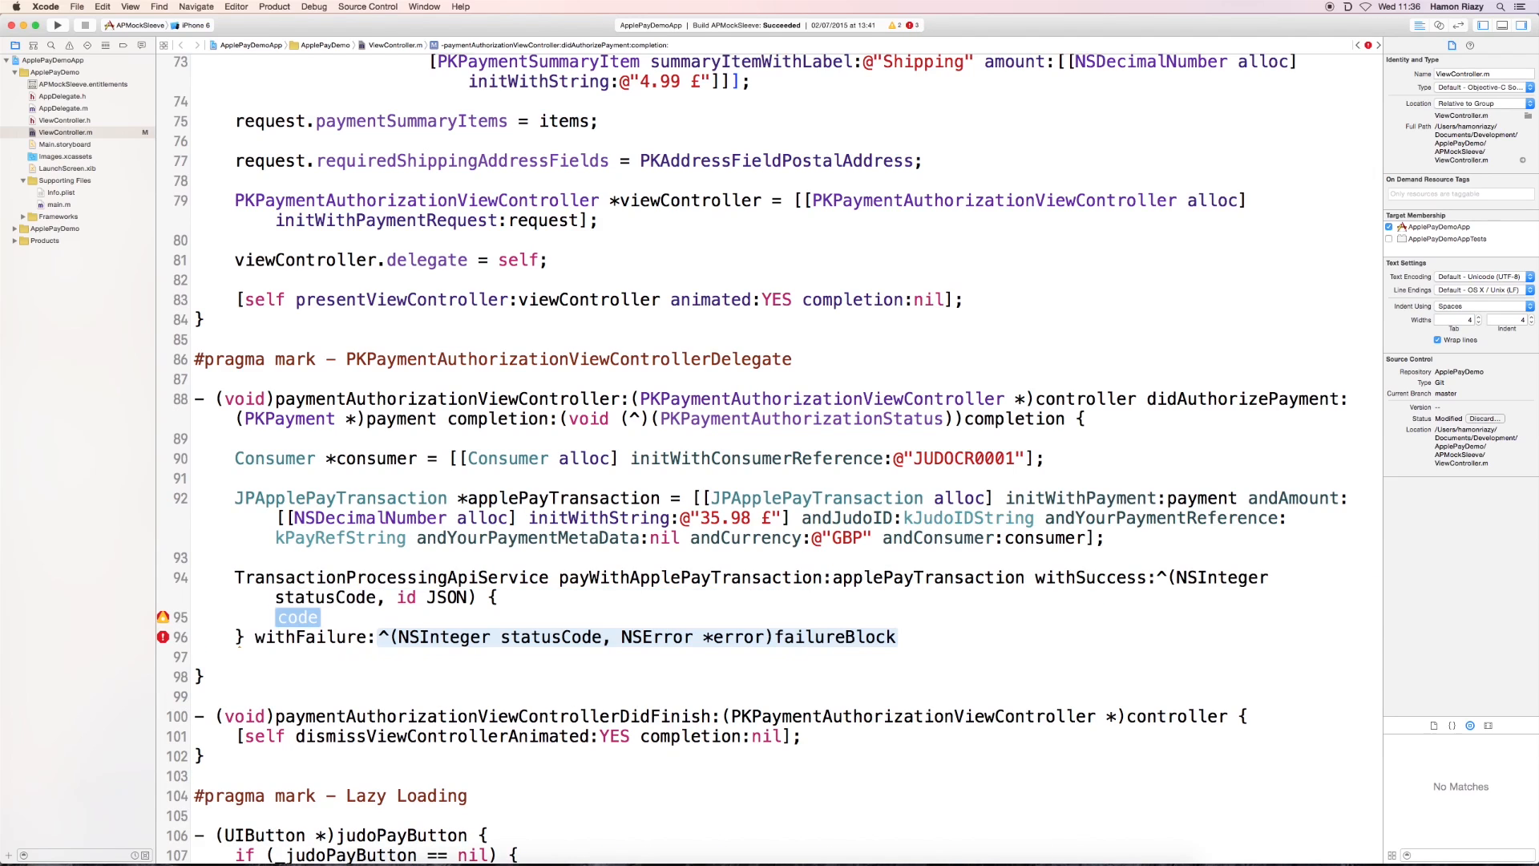
{"action": "key", "text": "Tab"}
{"action": "key", "text": "Return"}
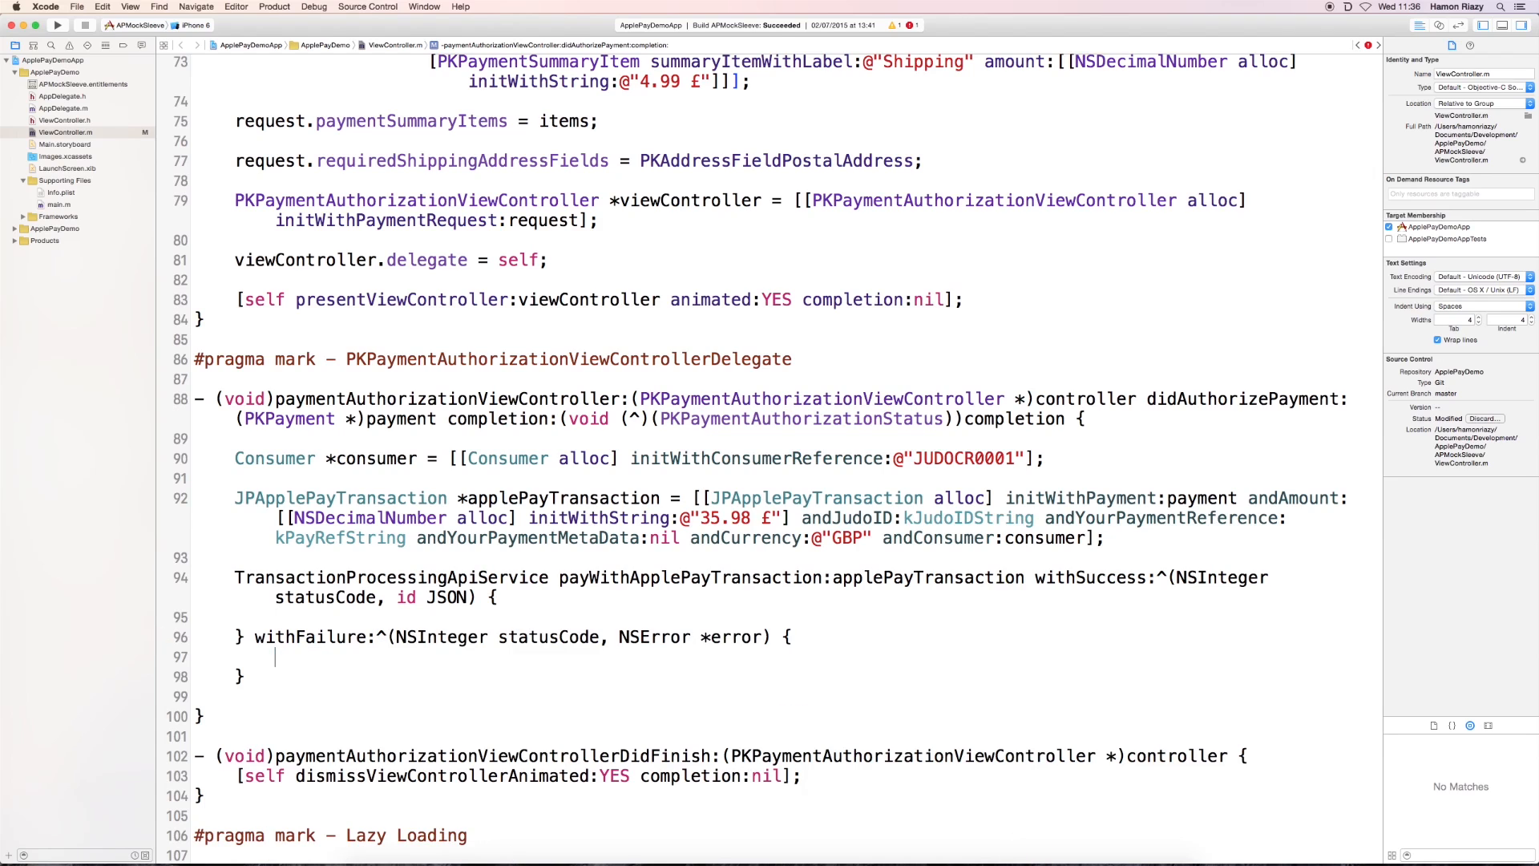
{"action": "type", "text": "];"}
{"action": "key", "text": "Up"}
{"action": "key", "text": "Up"}
{"action": "key", "text": "Up"}
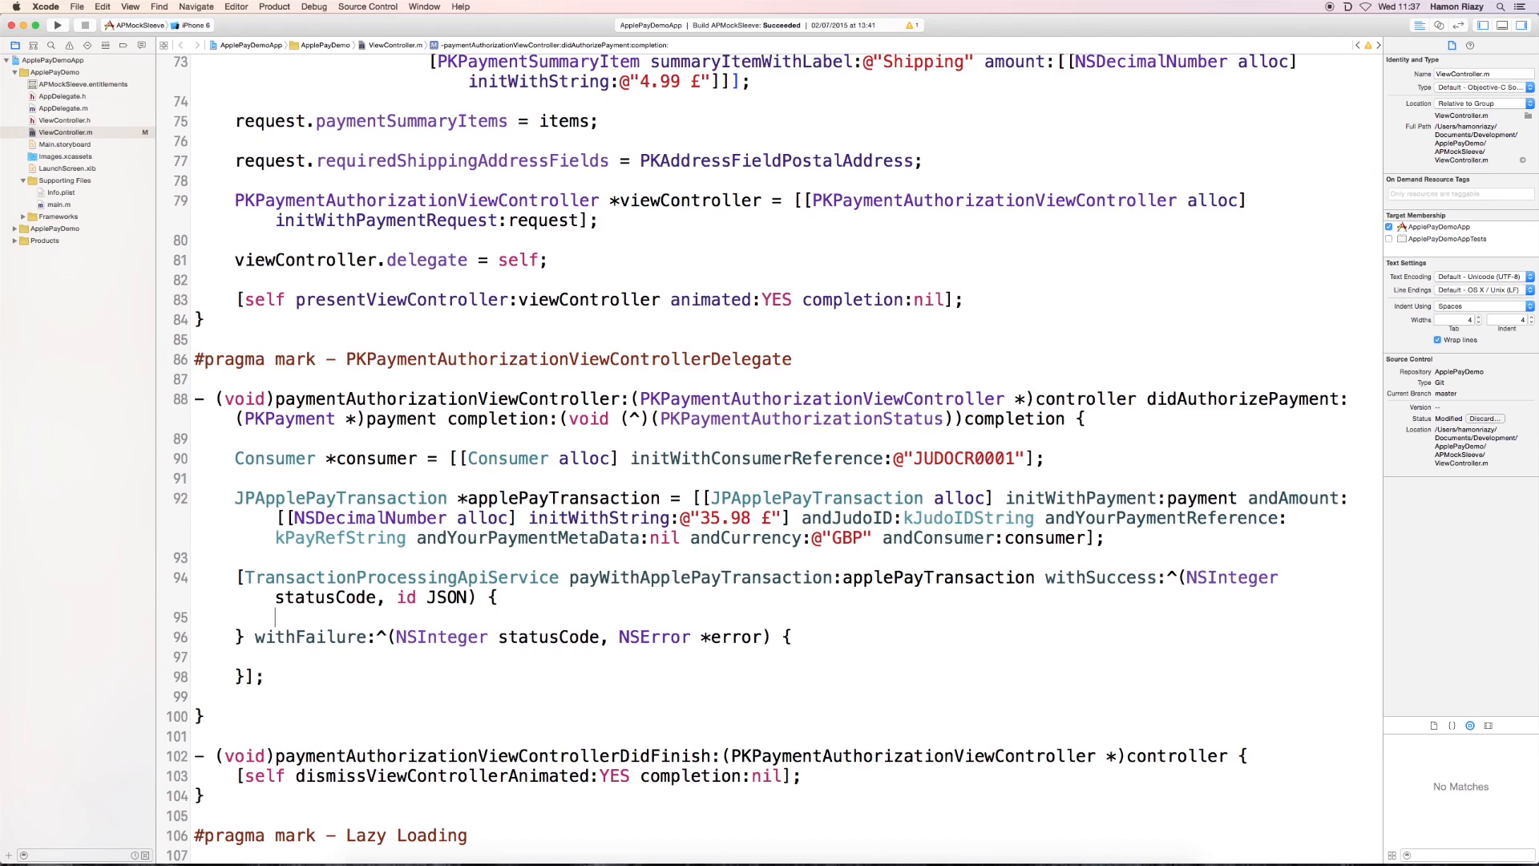
{"action": "type", "text": "/ success"}
Step: In the success block, call completion(PKPaymentAuthorizationStatusSuccess); under the // success comment
{"action": "key", "text": "Return"}
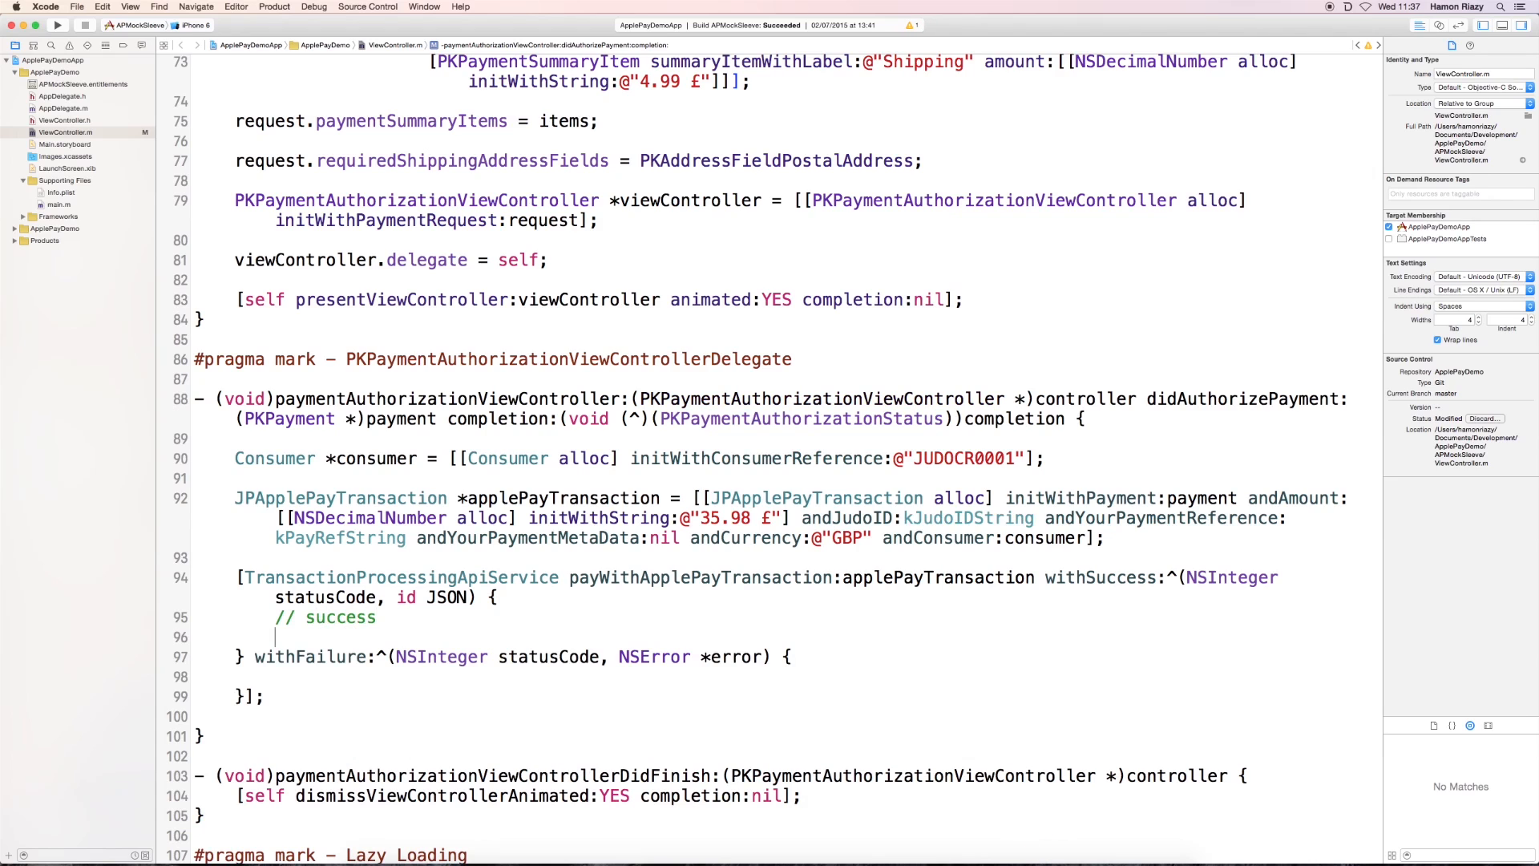
{"action": "type", "text": "completion"}
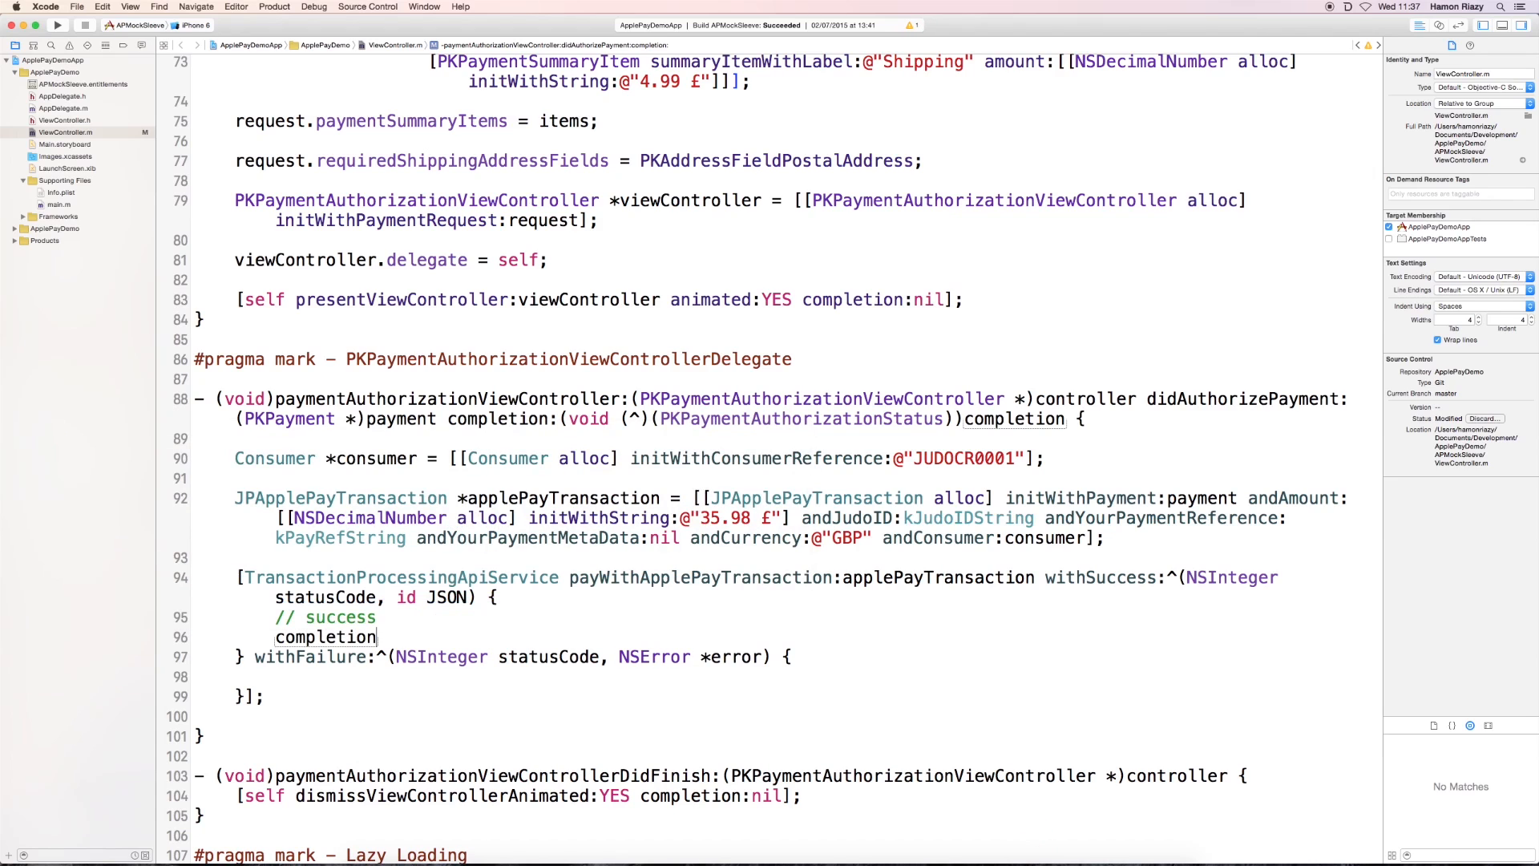
{"action": "type", "text": "();"}
{"action": "key", "text": "Left"}
{"action": "key", "text": "Left"}
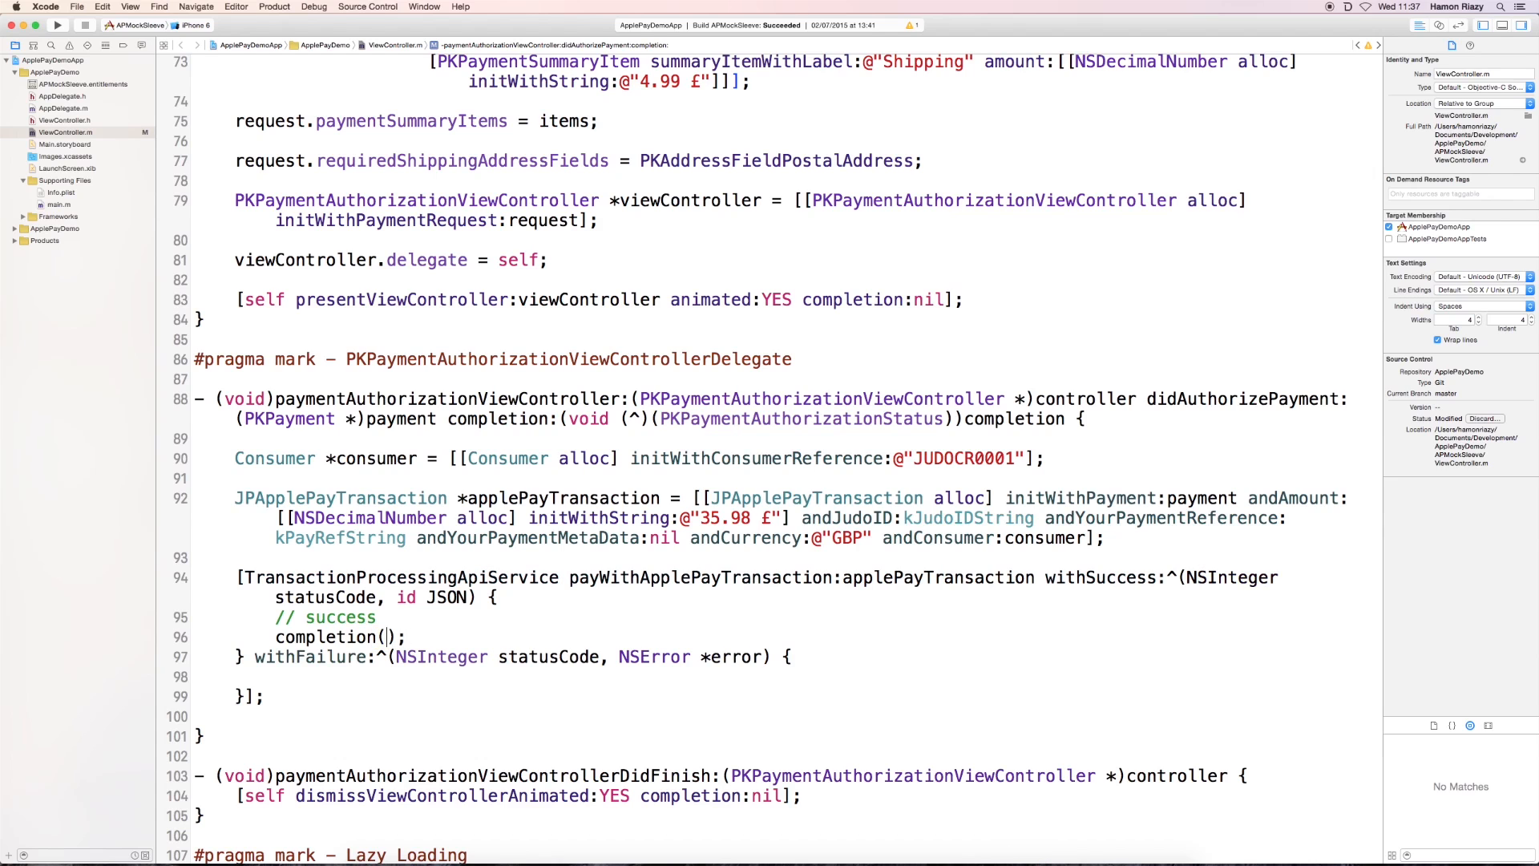
{"action": "type", "text": "PK"}
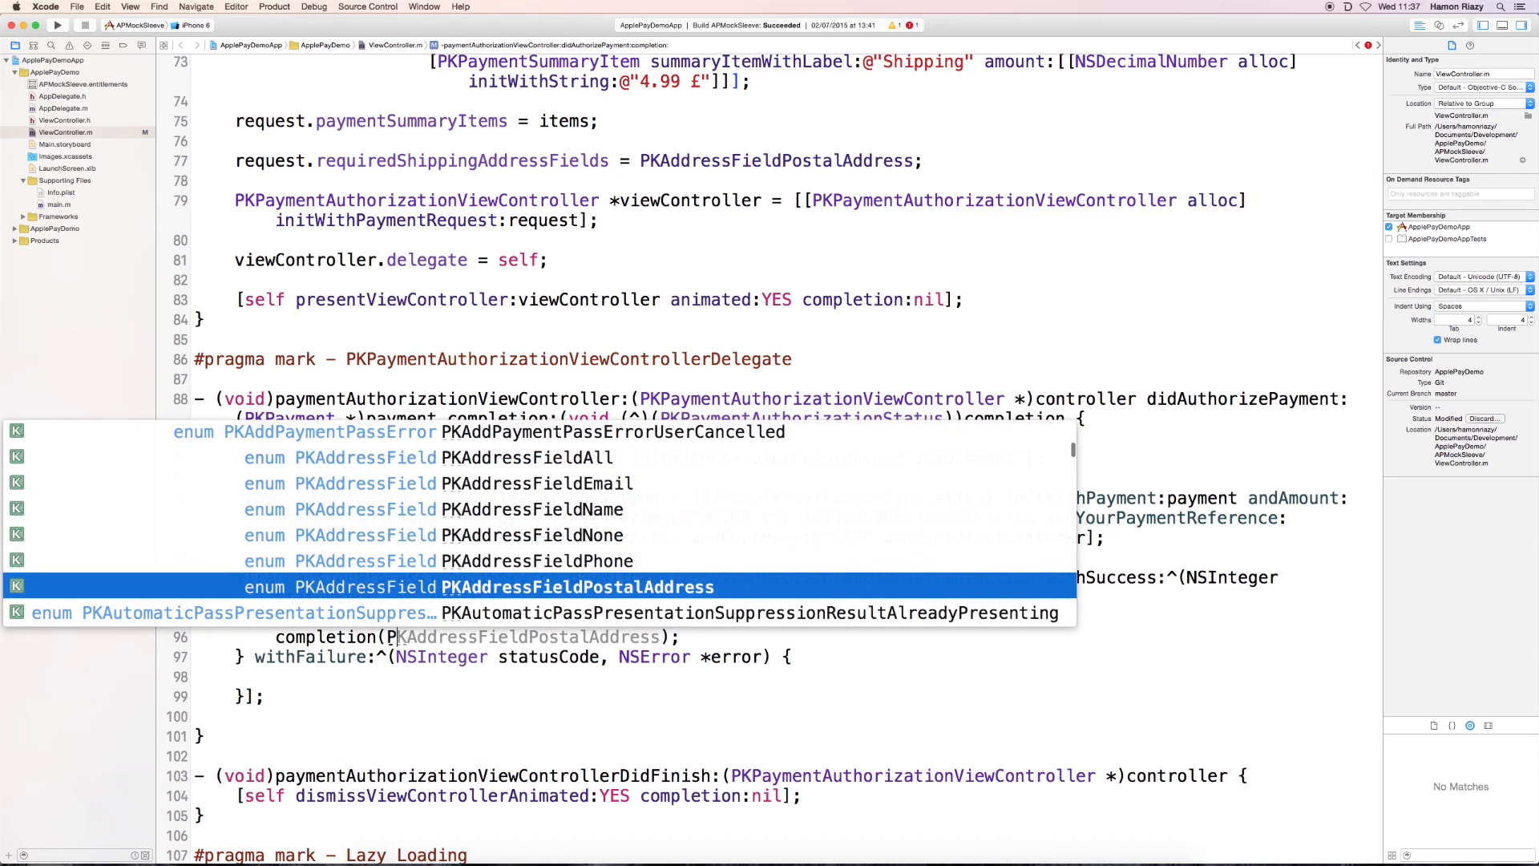
{"action": "type", "text": "PaymentAuth"}
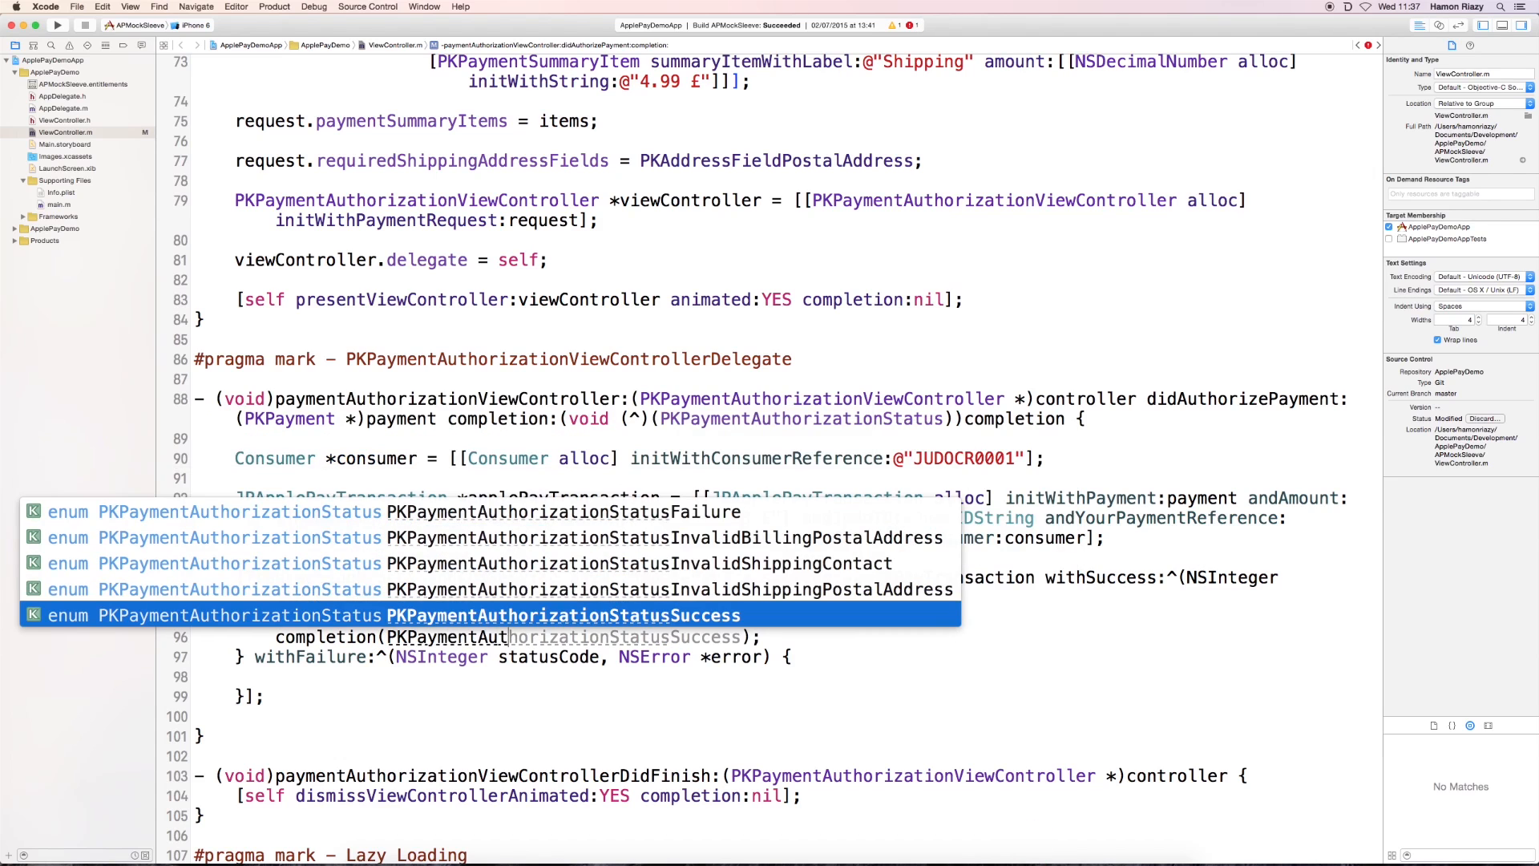
{"action": "type", "text": "o"}
{"action": "key", "text": "Return"}
{"action": "key", "text": "Right"}
{"action": "key", "text": "Right"}
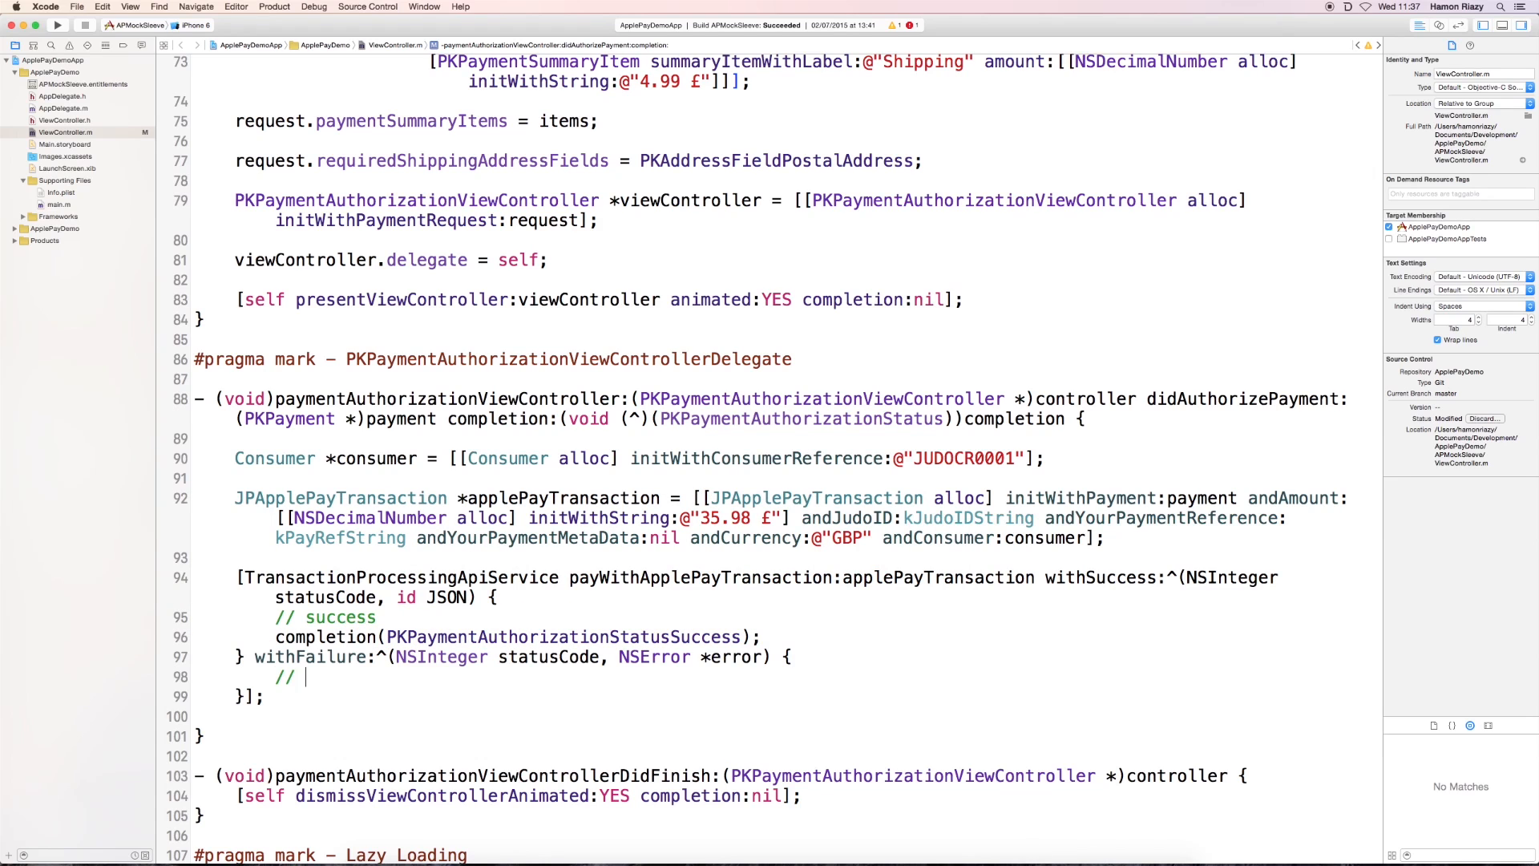
{"action": "type", "text": "failuyr"}
Step: In the failure block, add // failure - check error and completion(PKPaymentAuthorizationStatusFailure);, then save
{"action": "key", "text": "BackSpace"}
{"action": "type", "text": "check error"}
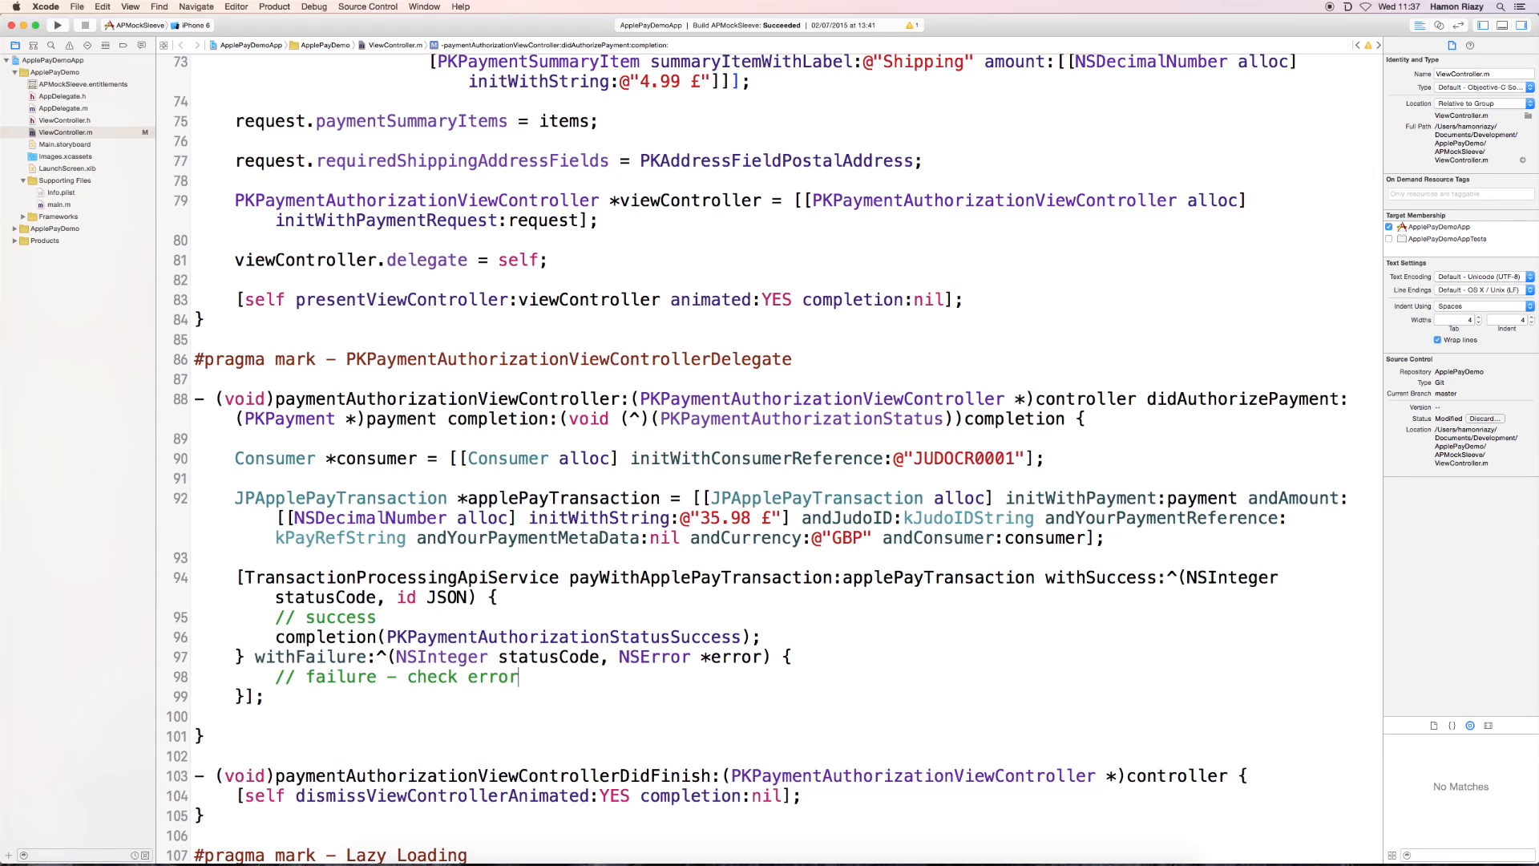
{"action": "key", "text": "Return"}
{"action": "type", "text": "comp"}
{"action": "key", "text": "Tab"}
{"action": "type", "text": "("}
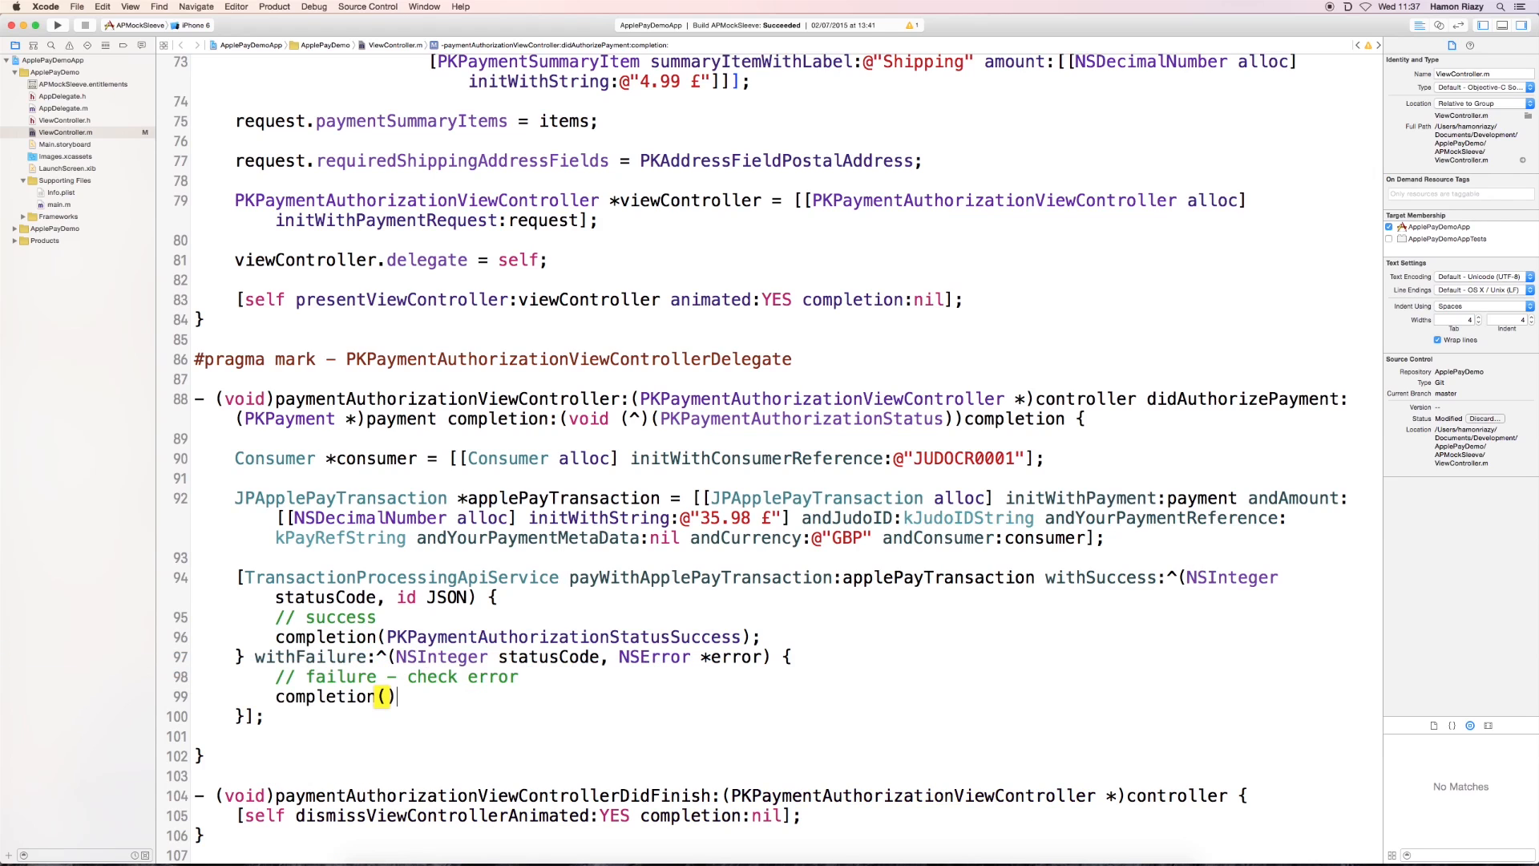
{"action": "type", "text": "PKP"}
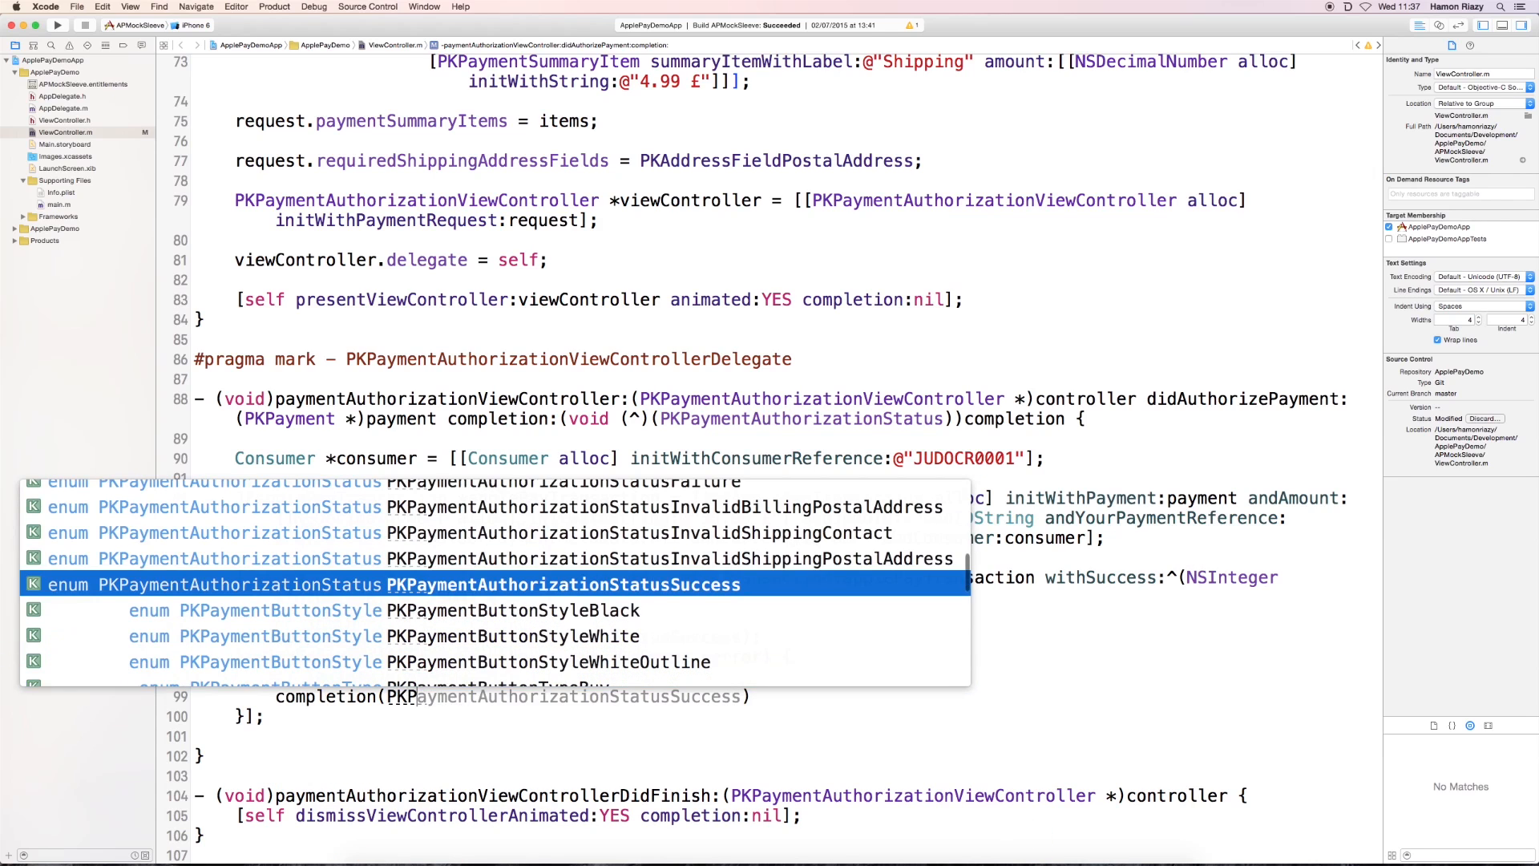
{"action": "type", "text": "aymentAuthori"}
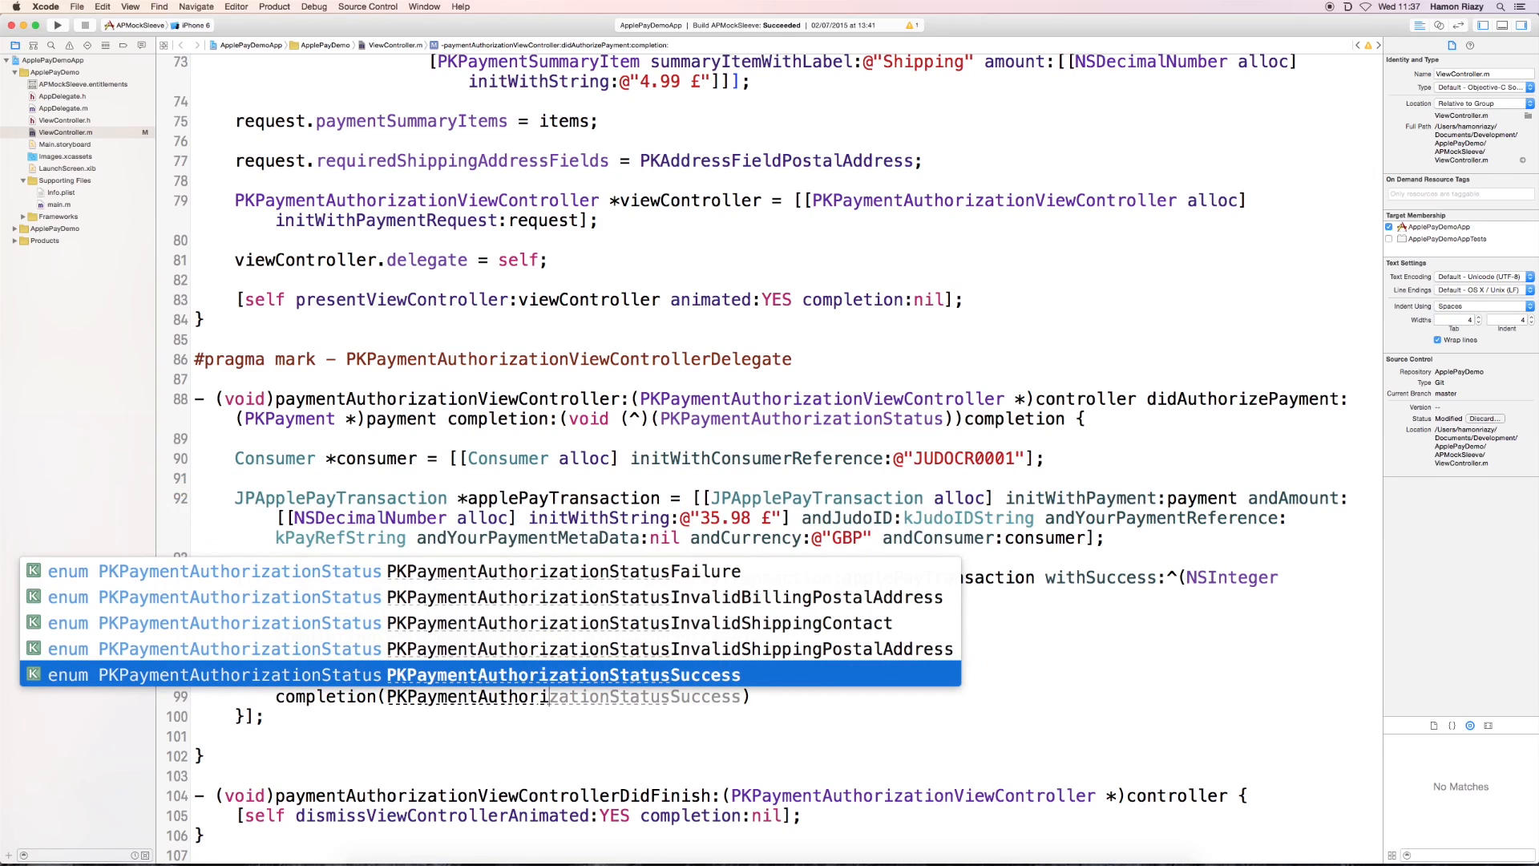
{"action": "key", "text": "Up"}
{"action": "key", "text": "Up"}
{"action": "key", "text": "Up"}
{"action": "key", "text": "Up"}
{"action": "key", "text": "Down"}
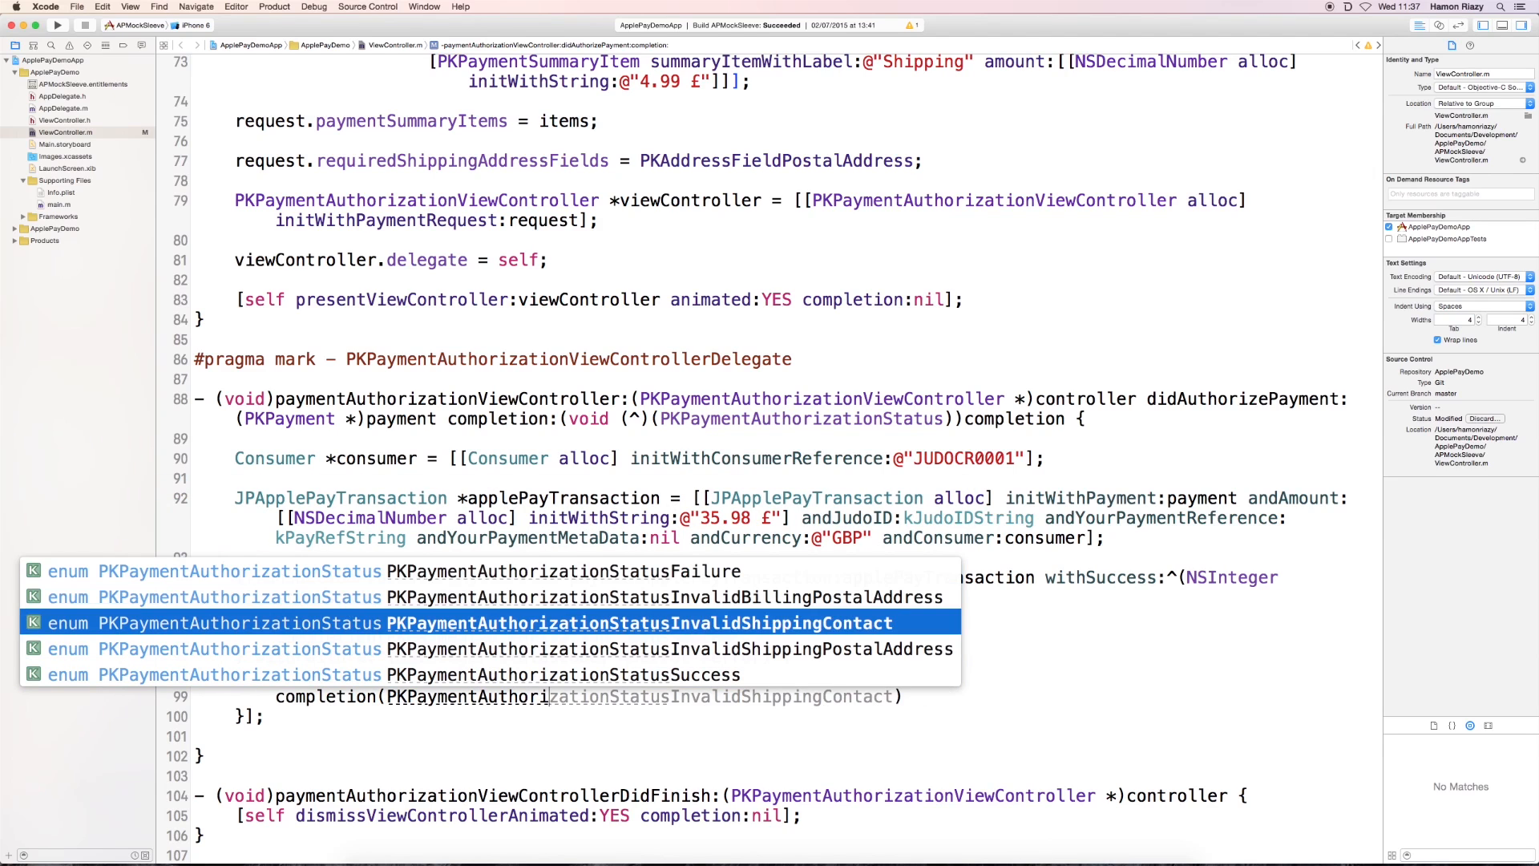
{"action": "key", "text": "Down"}
{"action": "key", "text": "Up"}
{"action": "key", "text": "Up"}
{"action": "key", "text": "Down"}
{"action": "key", "text": "Down"}
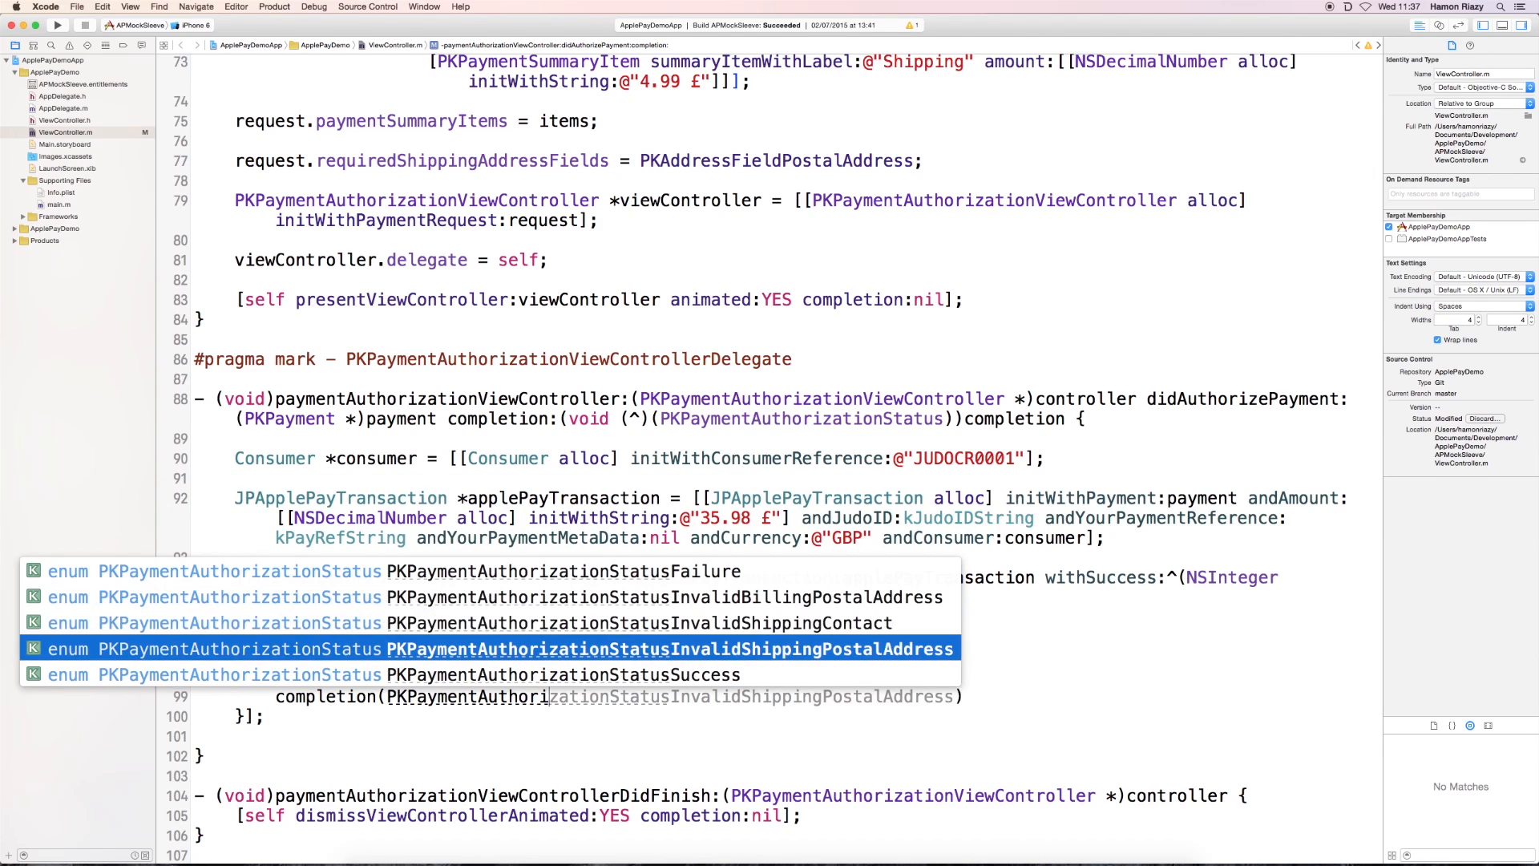
{"action": "key", "text": "Up"}
{"action": "key", "text": "Up"}
{"action": "key", "text": "Up"}
{"action": "key", "text": "Return"}
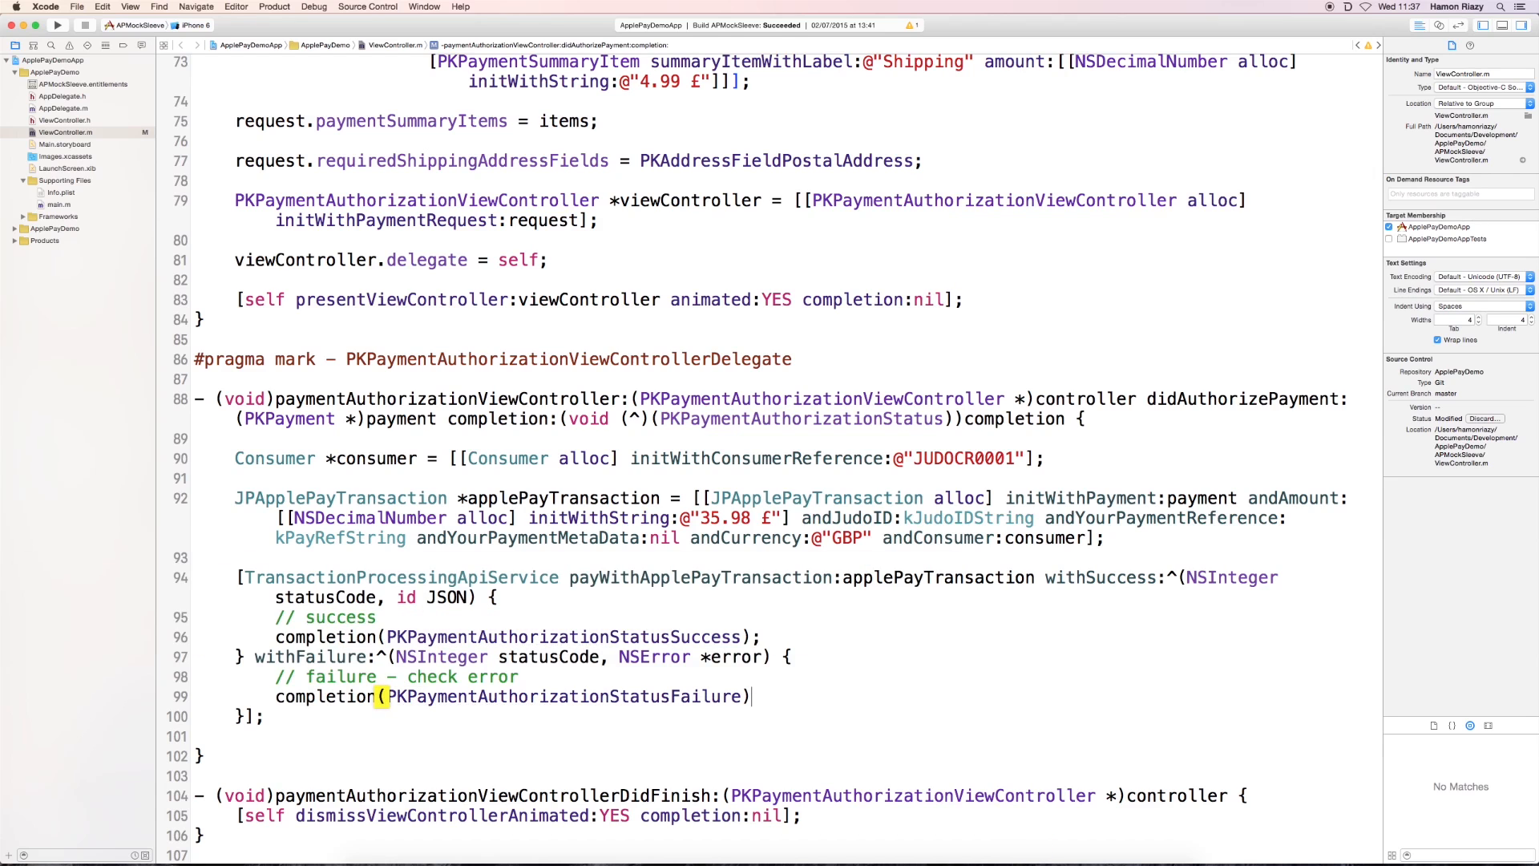
{"action": "type", "text": ";"}
{"action": "key", "text": "super+s"}
{"action": "scroll", "coordinate": [620, 449], "scroll_direction": "down", "scroll_amount": 3}
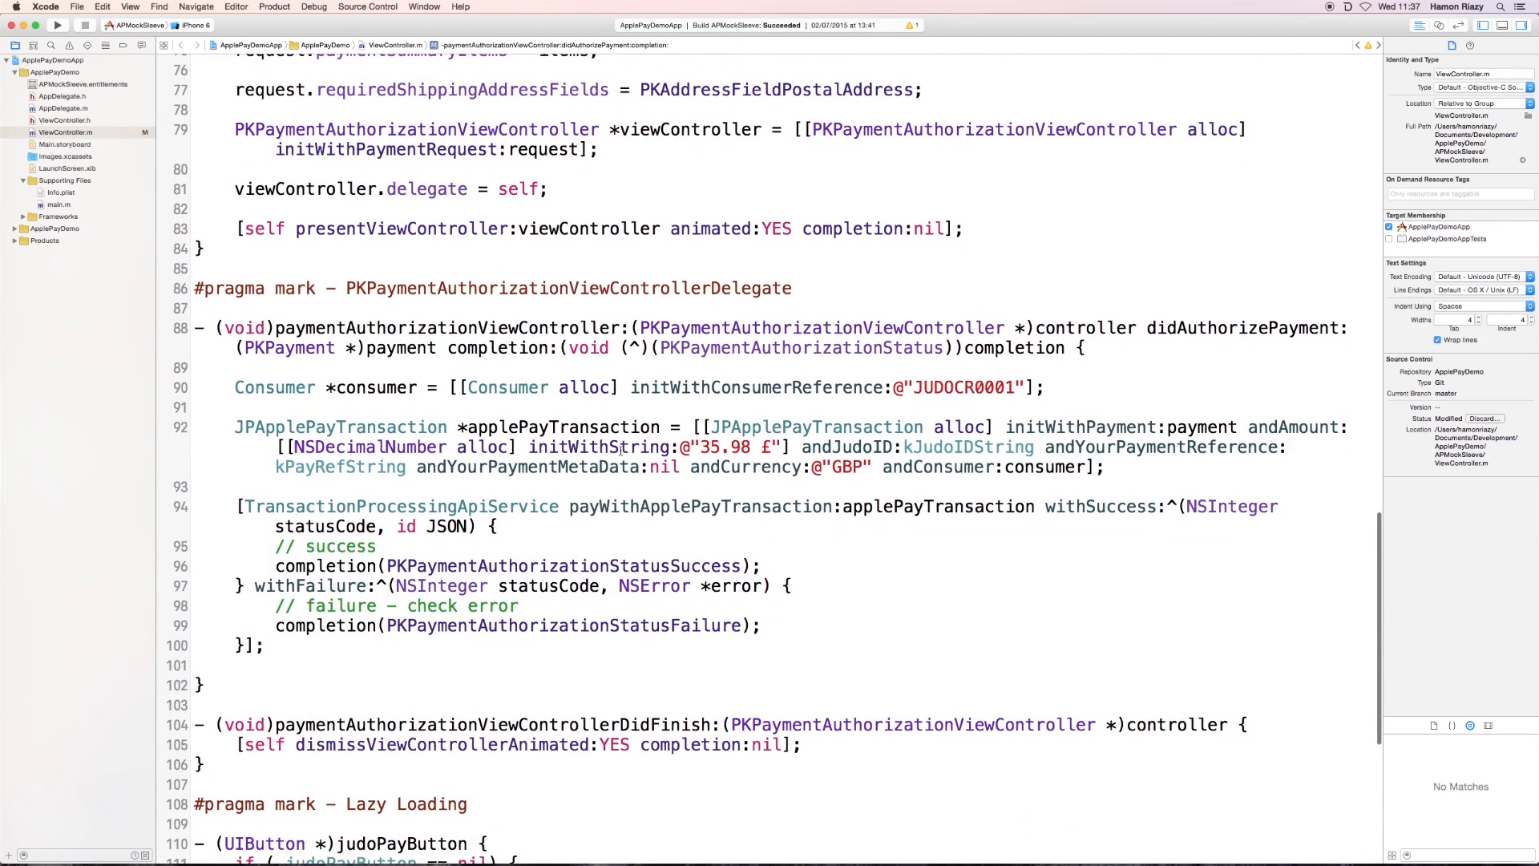
{"action": "scroll", "coordinate": [619, 449], "scroll_direction": "down", "scroll_amount": 5}
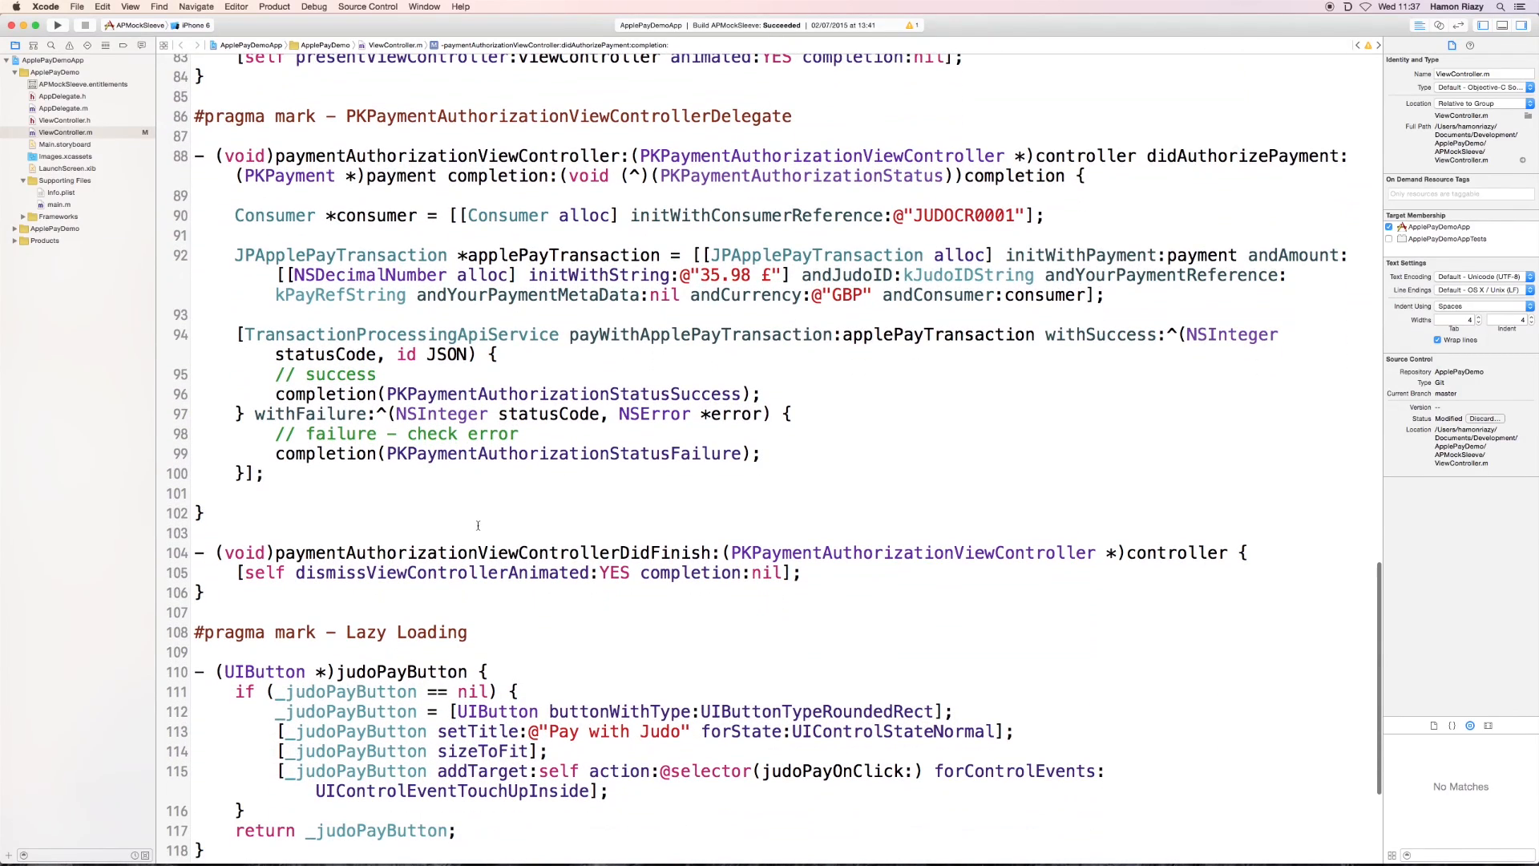
{"action": "left_click_drag", "start_coordinate": [276, 552], "coordinate": [708, 552]}
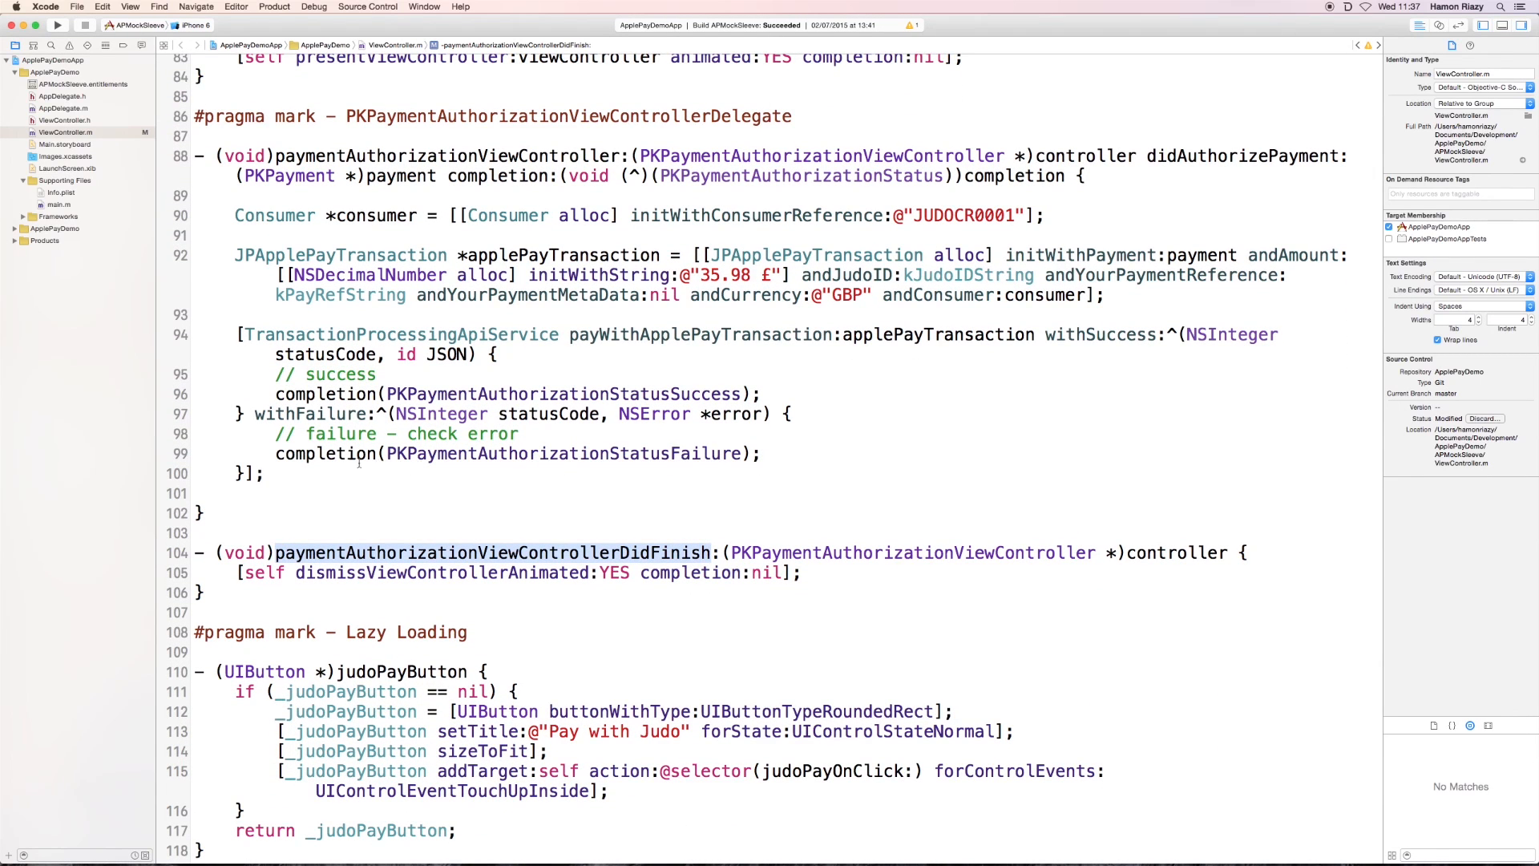
{"action": "left_click_drag", "start_coordinate": [276, 454], "coordinate": [760, 453]}
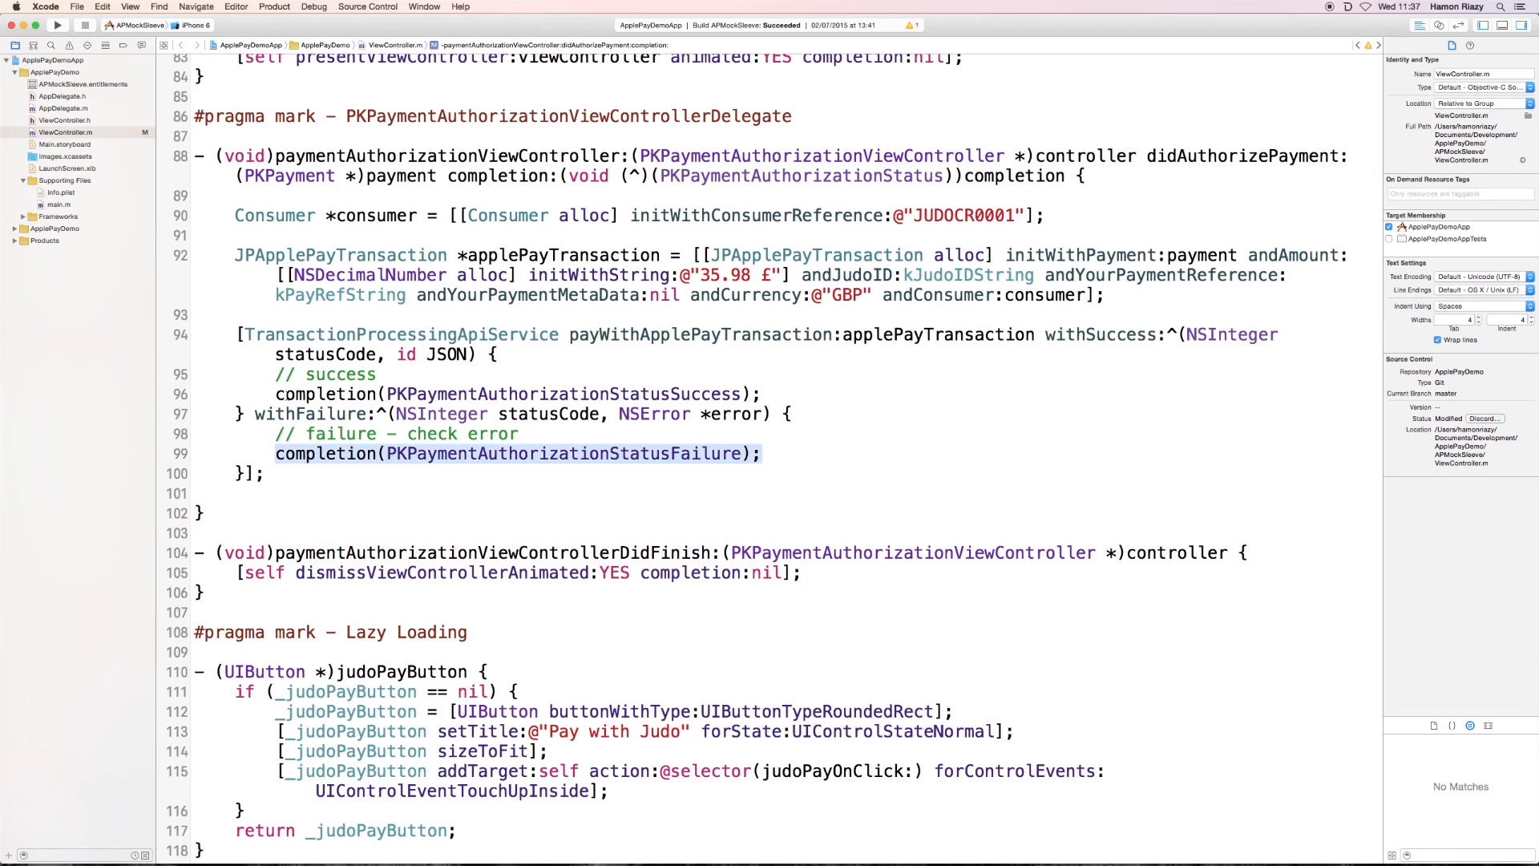
{"action": "left_click_drag", "start_coordinate": [275, 393], "coordinate": [760, 393]}
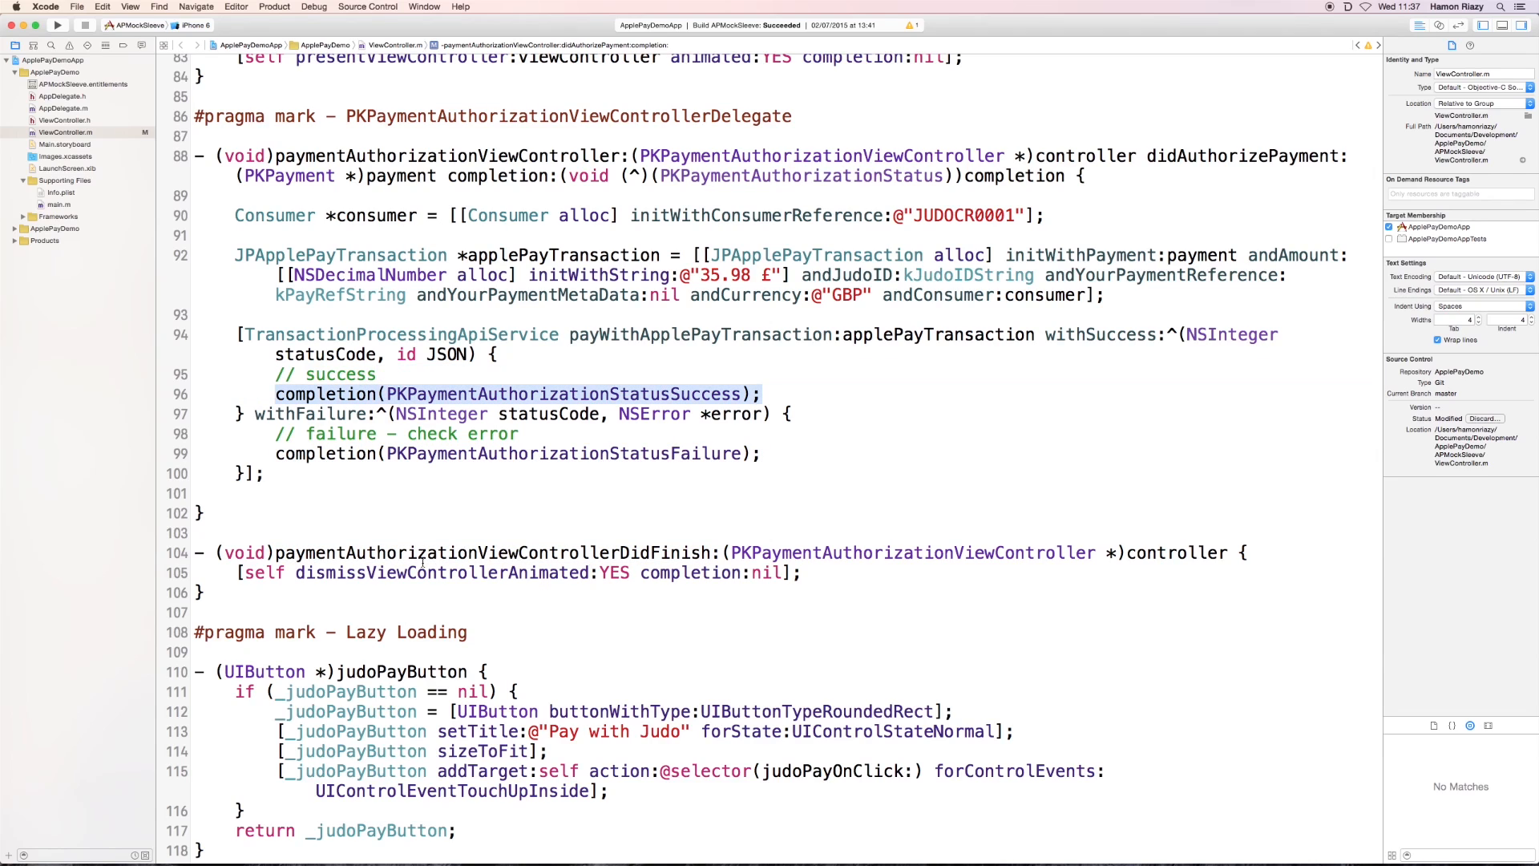
{"action": "left_click_drag", "start_coordinate": [237, 573], "coordinate": [803, 572]}
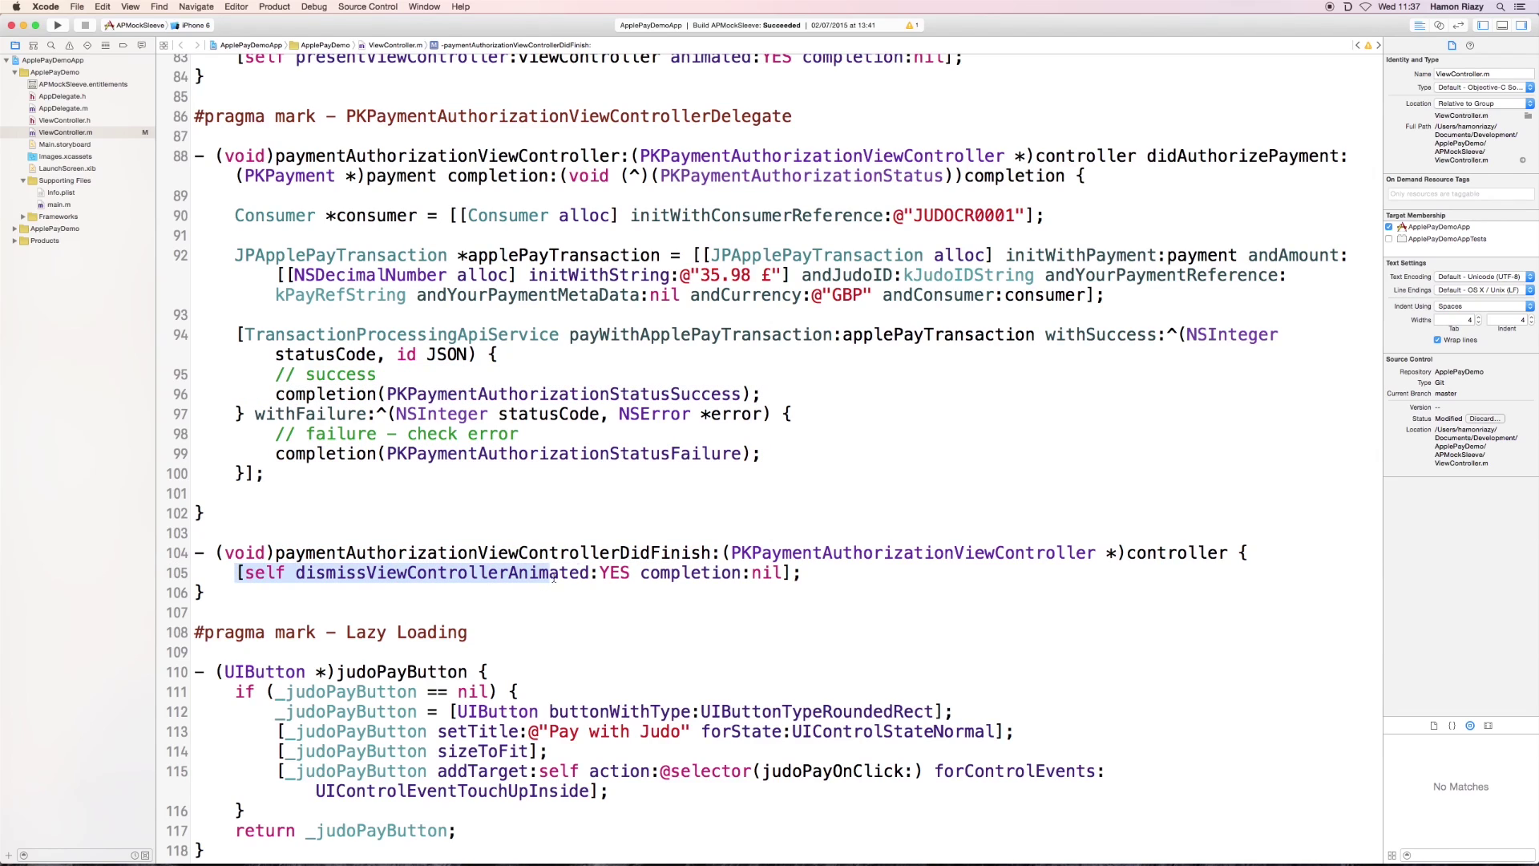
{"action": "left_click", "coordinate": [813, 573]}
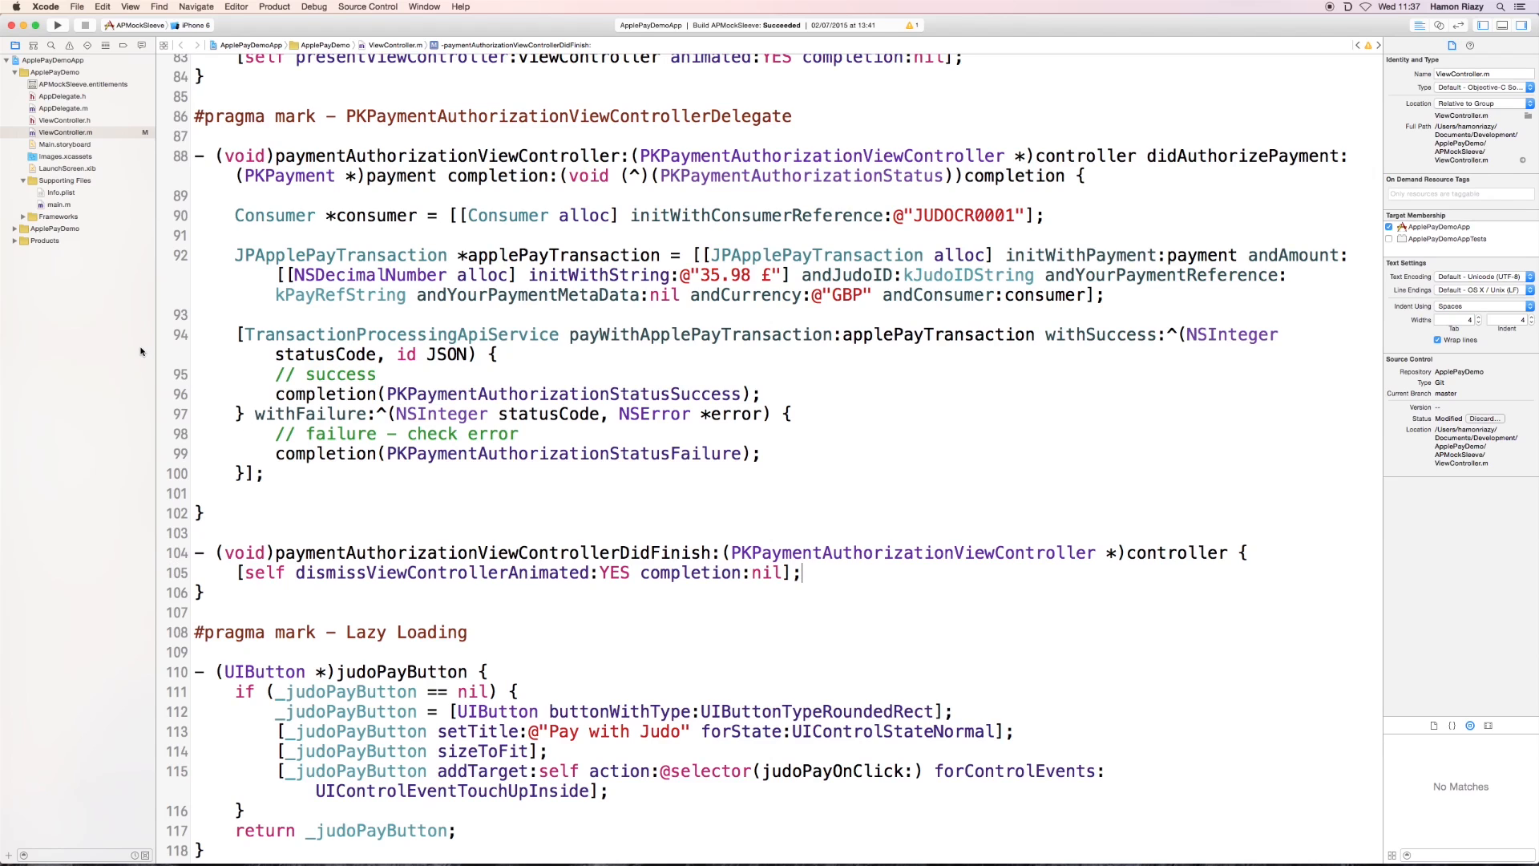